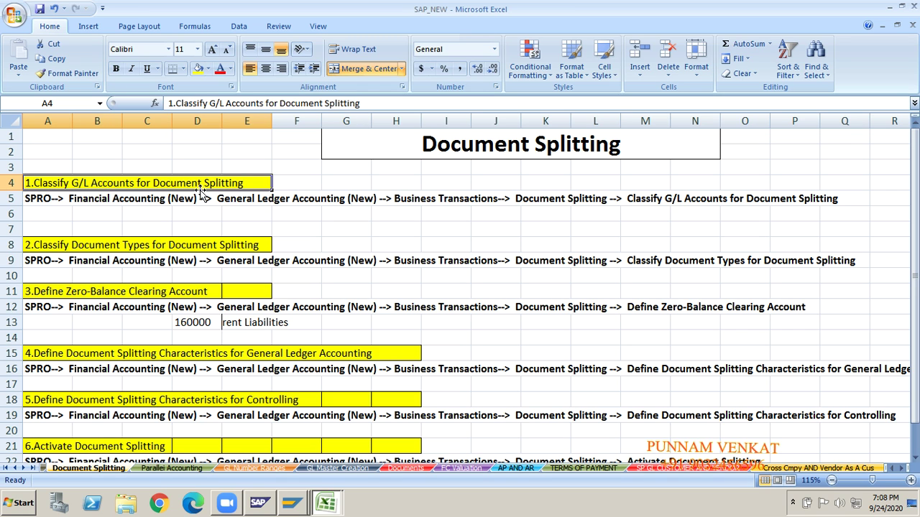
Bring the earlier sheets of the SAP_NEW workbook into reach and open the "Global perameter" sheet.
left_click(16, 470)
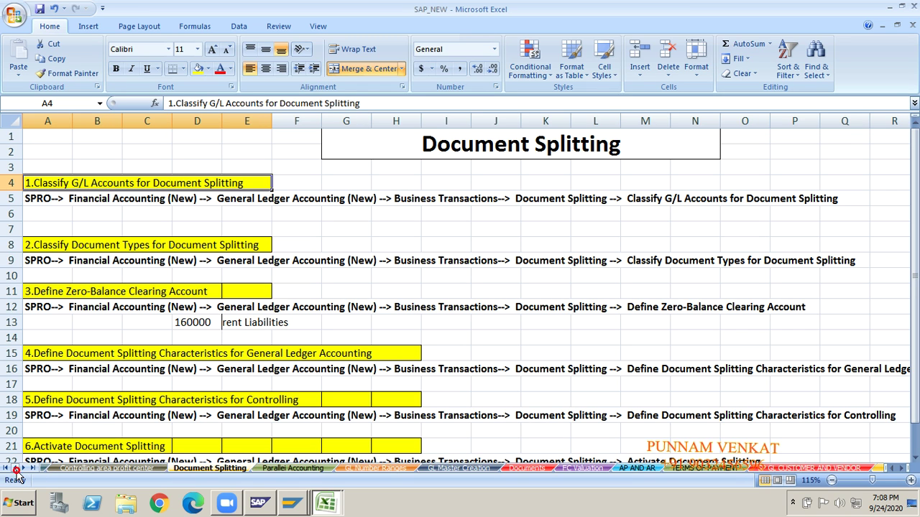
left_click(16, 468)
left_click(16, 469)
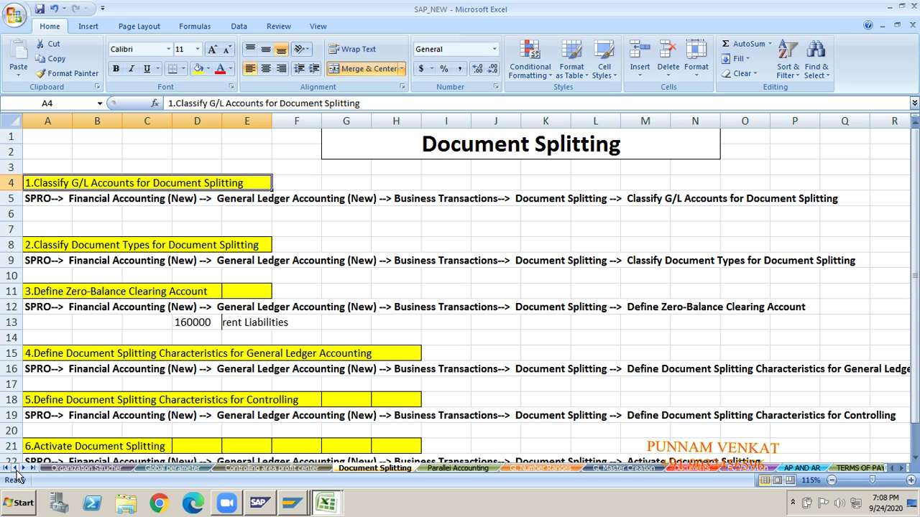
left_click(171, 469)
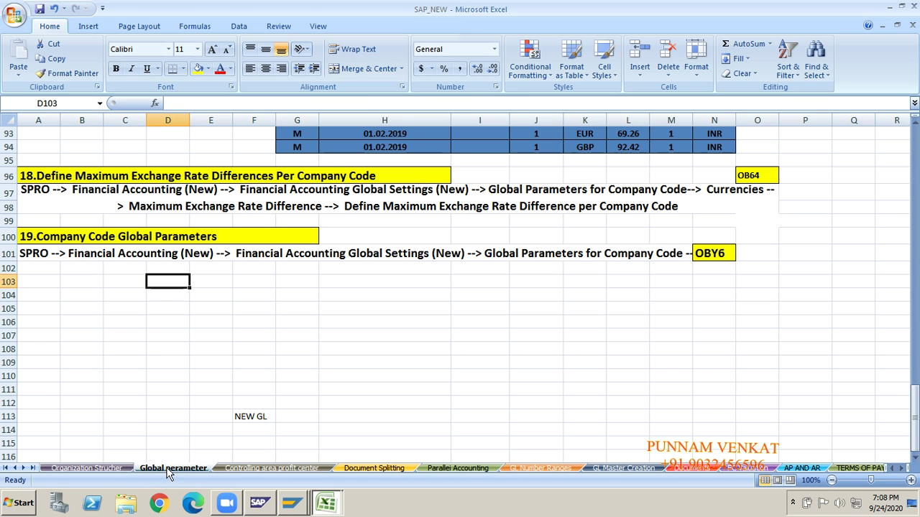
Go up the sheet to the "3.Define Account Group" section and select its heading.
left_click(201, 346)
key("Up")
key("Up")
key("Up")
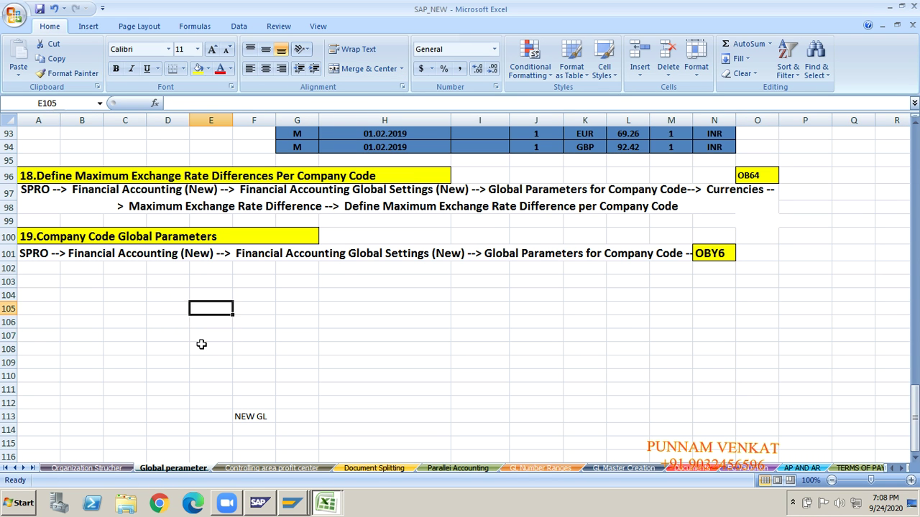
key("Up")
key("Up")
key("Up")
key("Up")
key("Up")
key("Up")
key("Up")
key("Up")
key("Up")
key("Up")
key("Up")
key("Up")
key("Up")
key("Up")
key("Up")
key("Up")
key("Up")
key("Up")
key("Up")
key("Up")
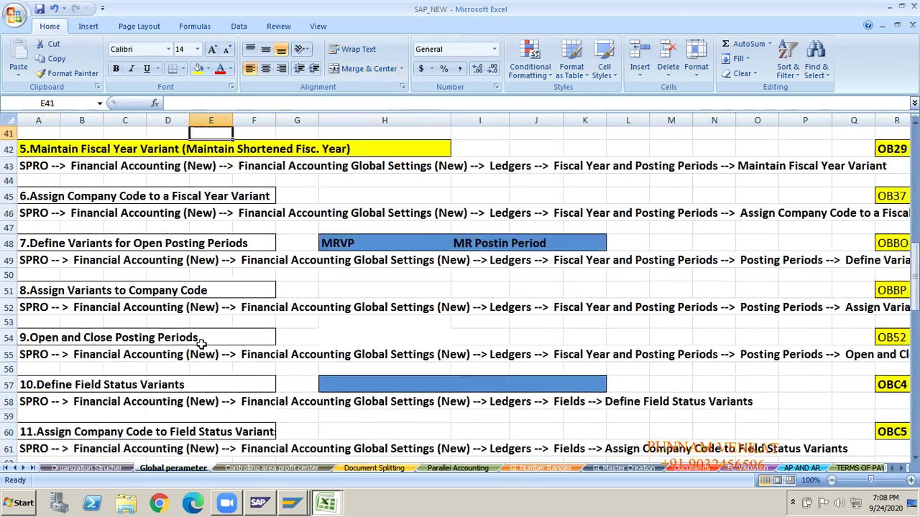
key("Up")
key("Up")
key("Up")
key("Up")
key("Up")
key("Up")
key("Up")
key("Up")
key("Up")
key("Up")
key("Up")
key("Up")
key("Up")
key("Up")
key("Up")
key("Up")
key("Up")
key("Up")
key("Up")
key("Up")
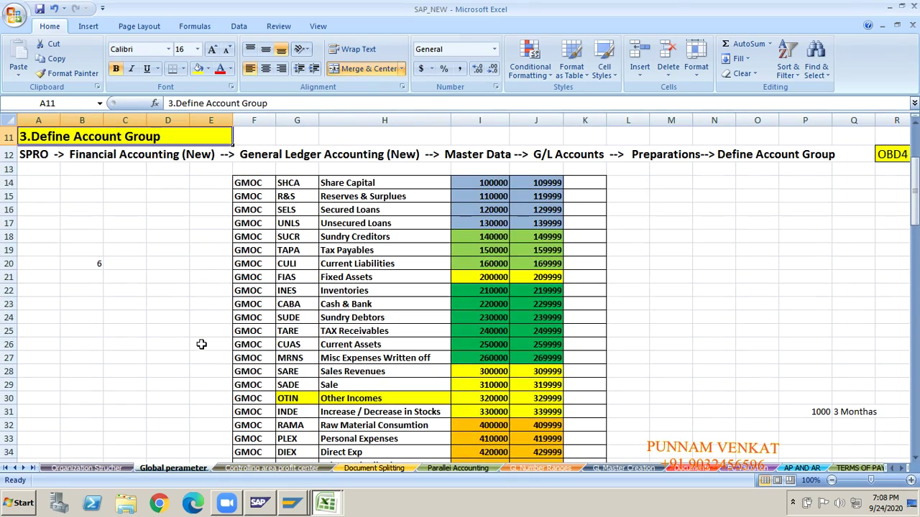
left_click(350, 188)
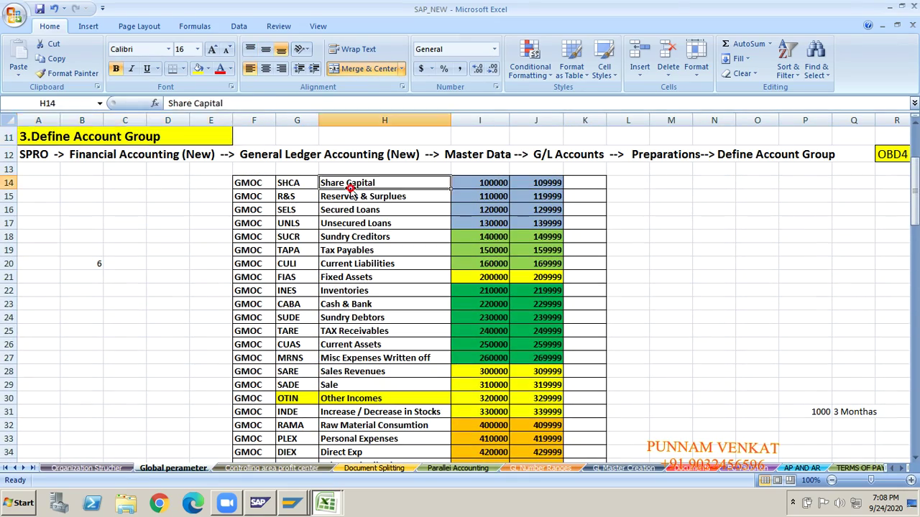
left_click(58, 136)
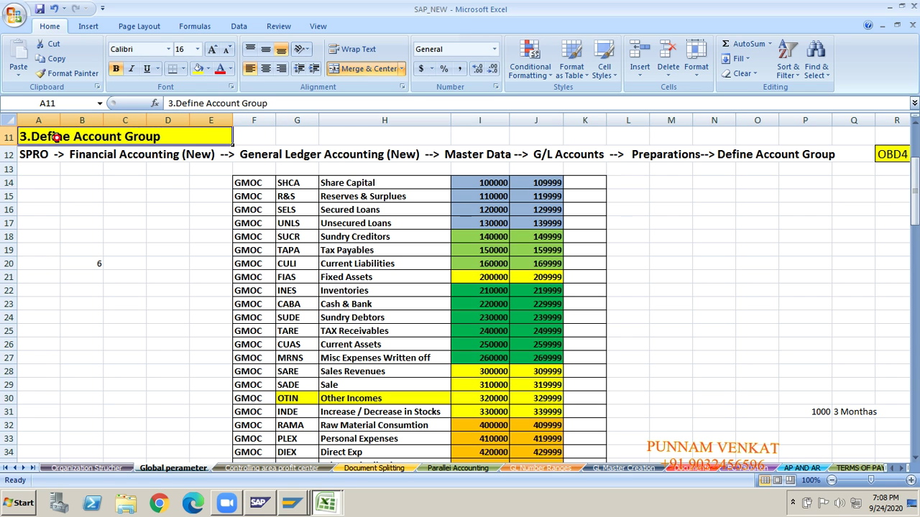
Select the whole GMOC account group table in F14:J36, from Share Capital to Indirect Exp.
left_click(250, 181)
key("shift+Right")
key("shift+Right")
key("shift+Right")
key("shift+Right")
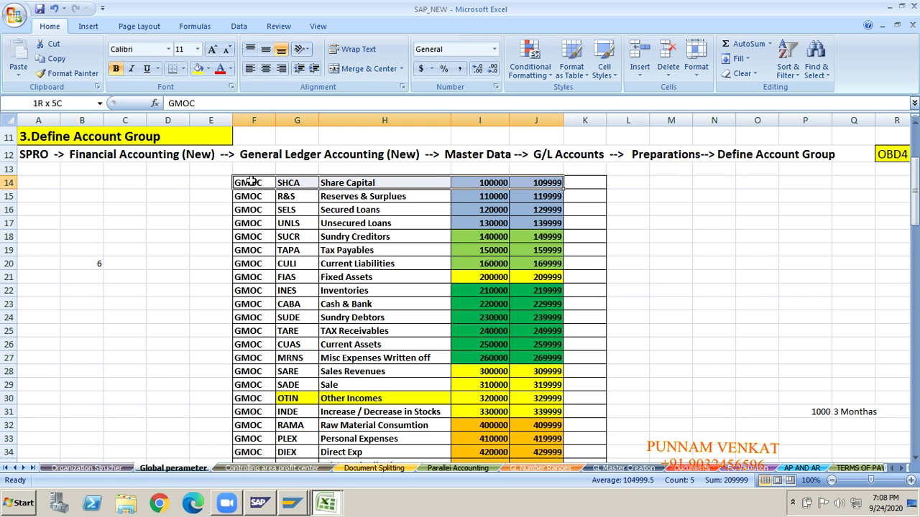
key("shift+Down")
key("shift+Down")
key("shift+Down")
key("shift+Down")
key("shift+Down")
key("shift+Down")
key("shift+Down")
key("shift+Down")
key("shift+Down")
key("shift+Down")
key("shift+Down")
key("shift+Down")
key("shift+Down")
key("shift+Down")
key("shift+Down")
key("shift+Down")
key("shift+Down")
key("shift+Down")
key("shift+Down")
key("shift+Down")
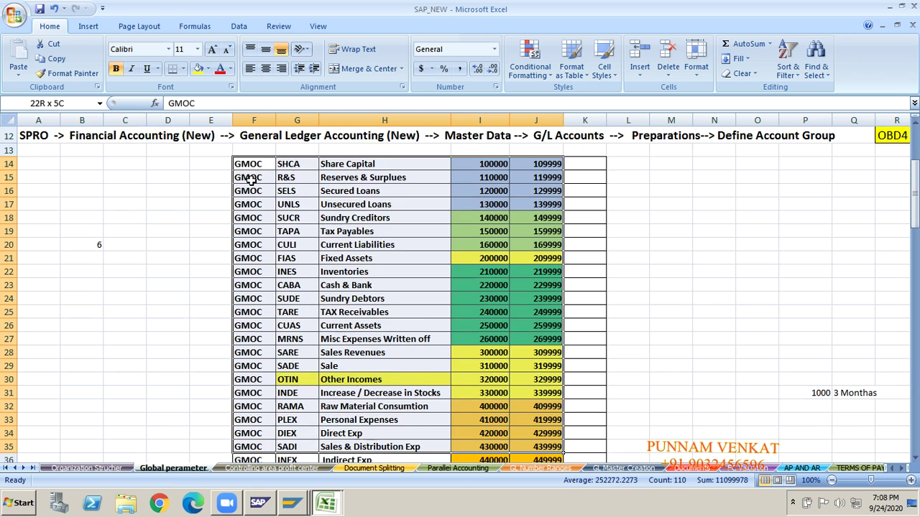
key("shift+Down")
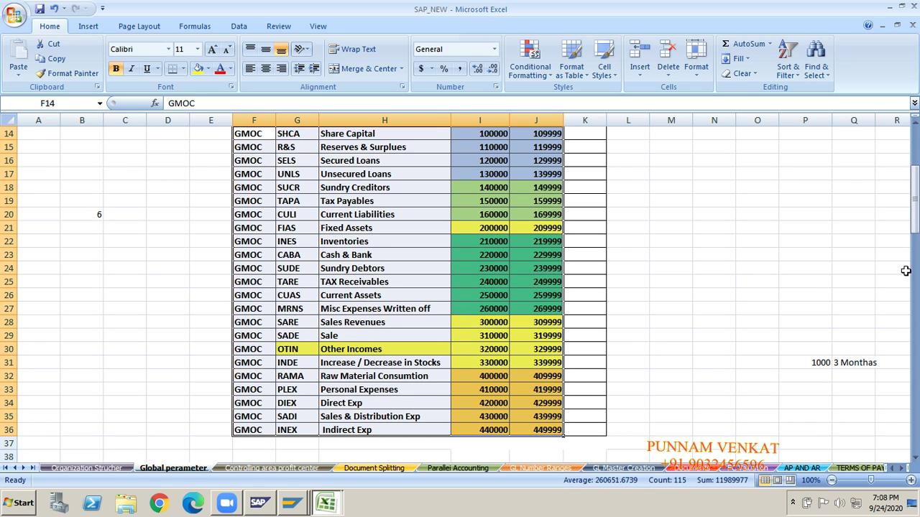
left_click_drag(916, 232, 916, 228)
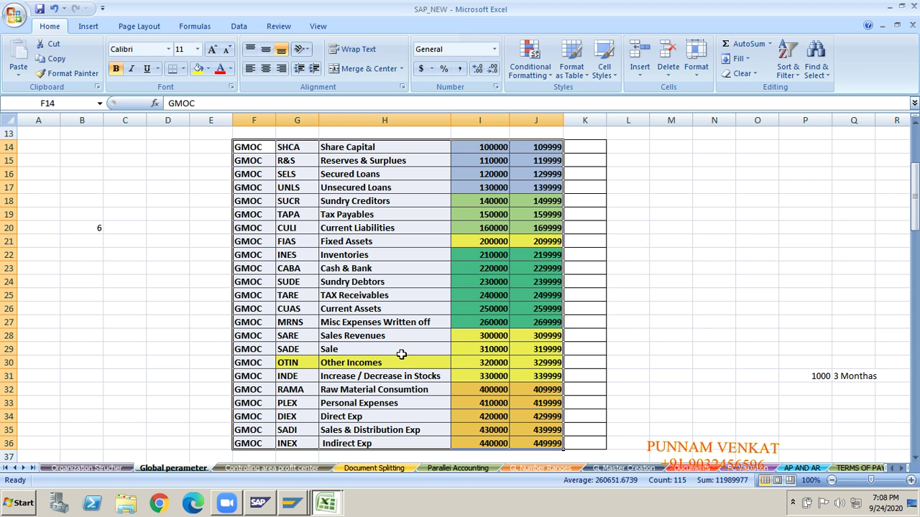
Review the Fixed Assets, Current Assets, Direct Exp and Sales Revenues entries in the account group table.
left_click(351, 244)
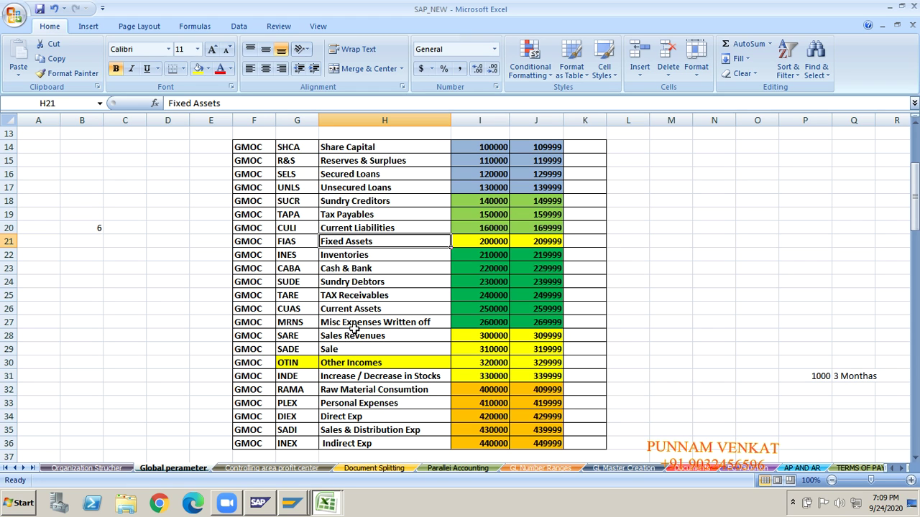
left_click(345, 309)
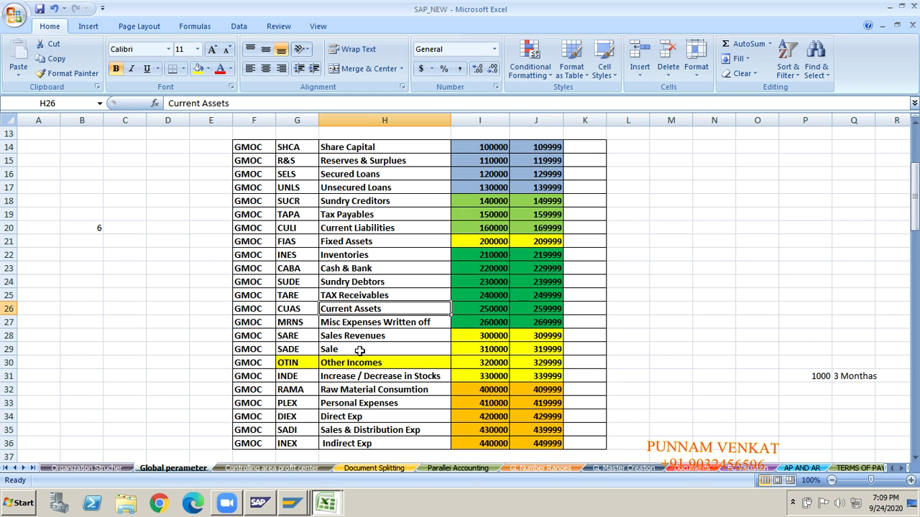
left_click(338, 242)
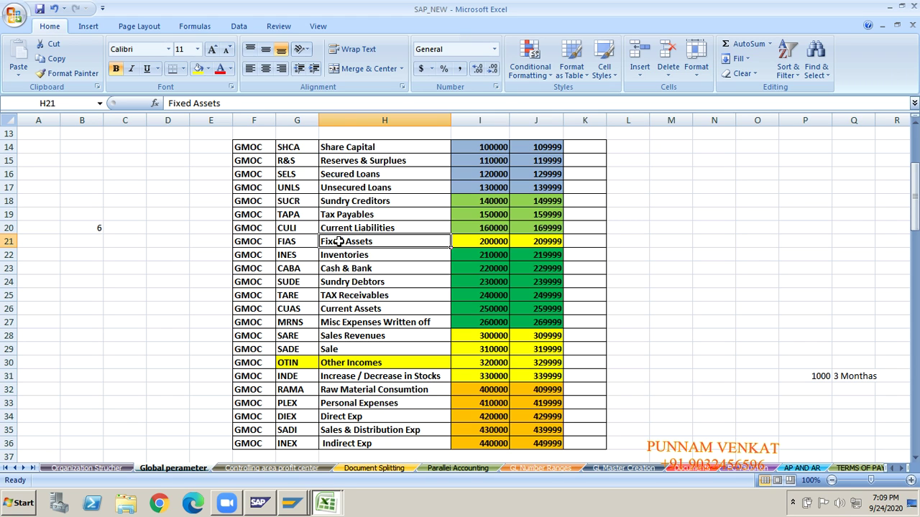
left_click(351, 417)
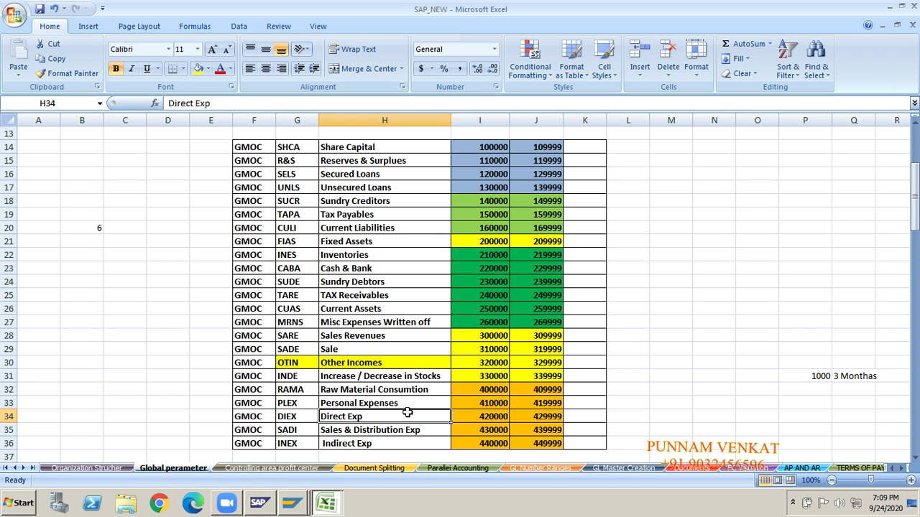
left_click(422, 335)
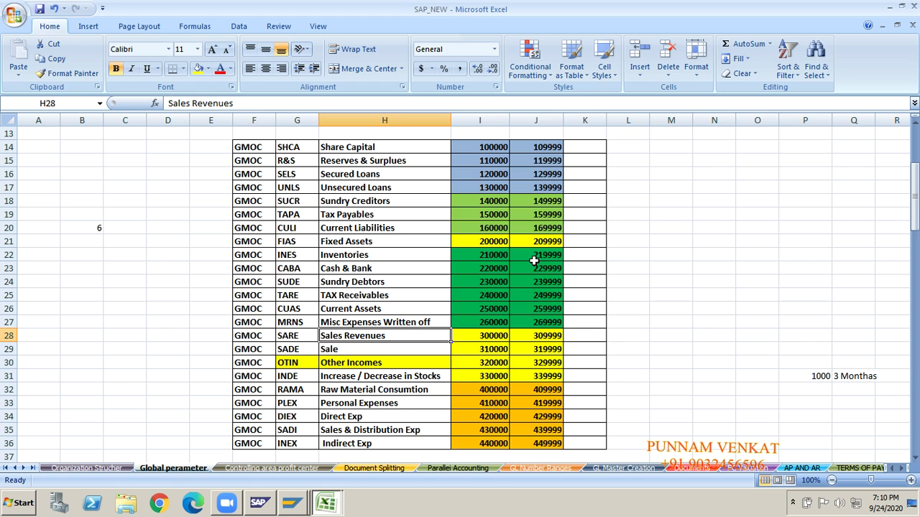
left_click(399, 309)
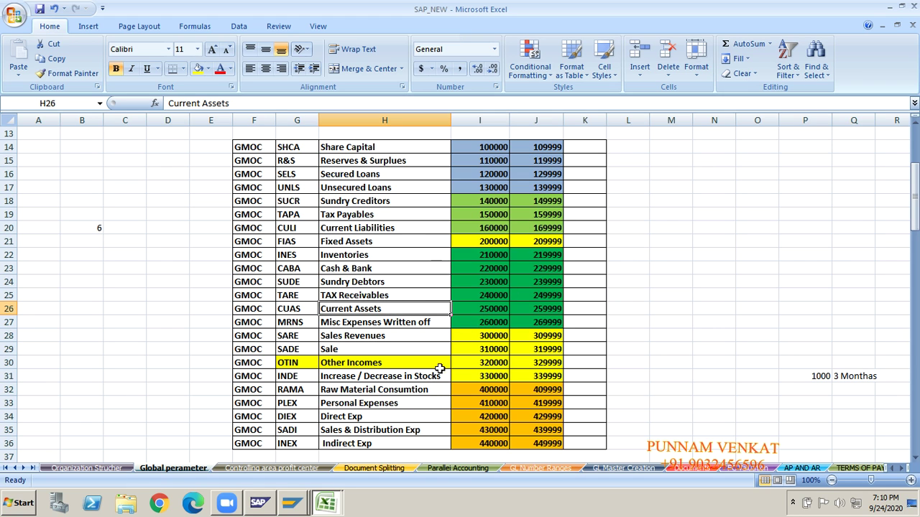
Switch to SAP, leave the customer invoice entry for SAP Easy Access and open transaction OBD4.
left_click(286, 508)
left_click(286, 503)
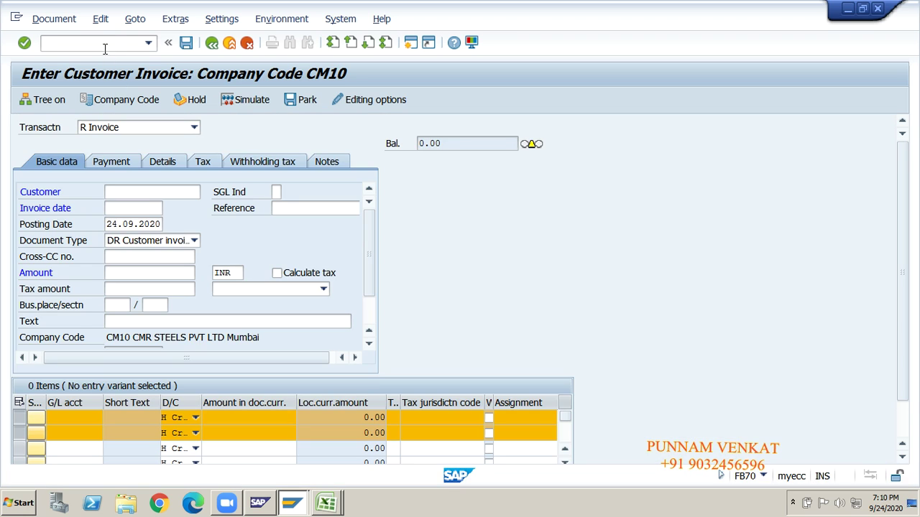
left_click(104, 44)
type("/n")
key("Return")
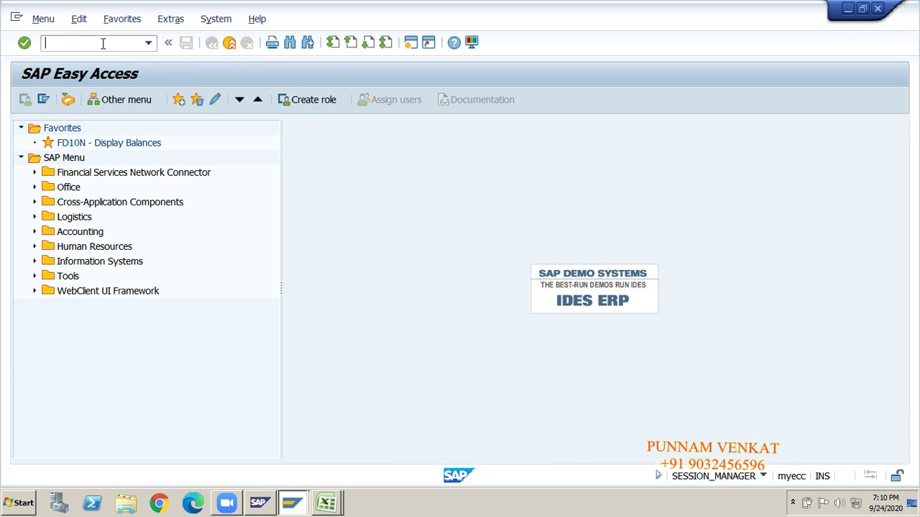
type("obd4")
key("Return")
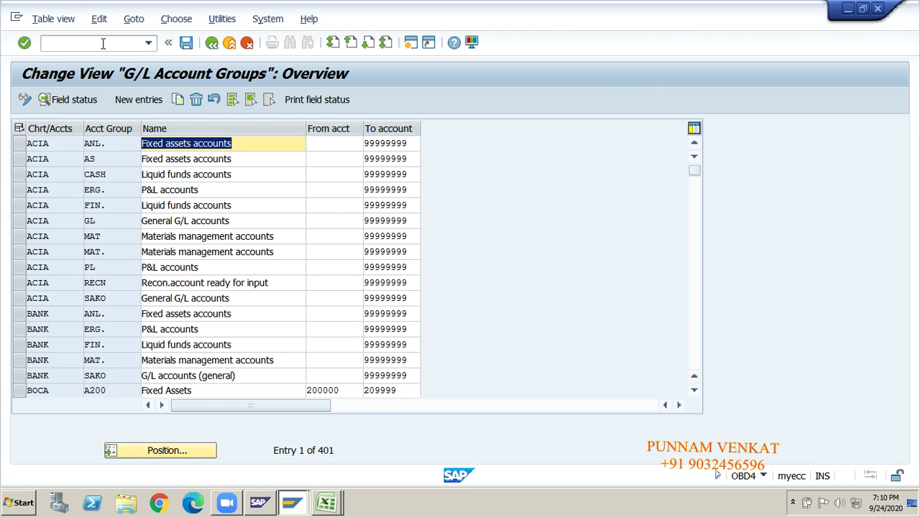
Position the G/L account groups list at chart of accounts GMOC.
left_click(149, 455)
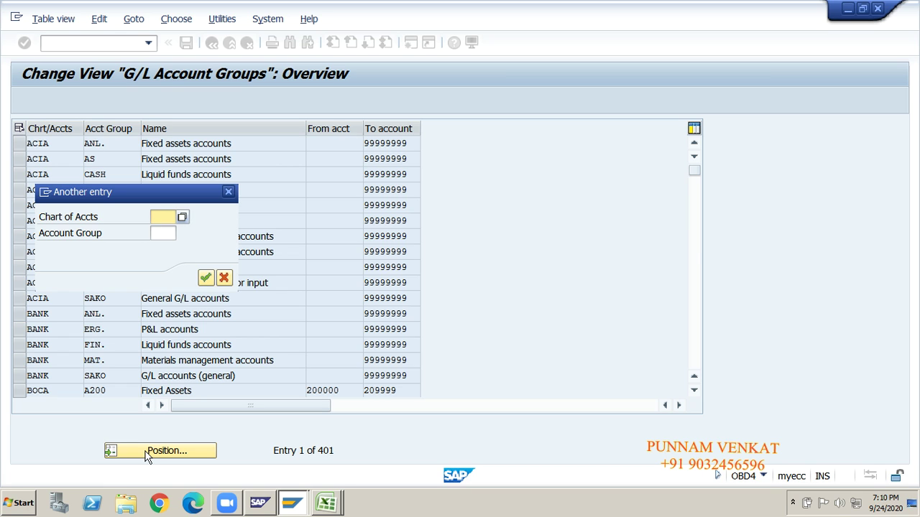
type("GM")
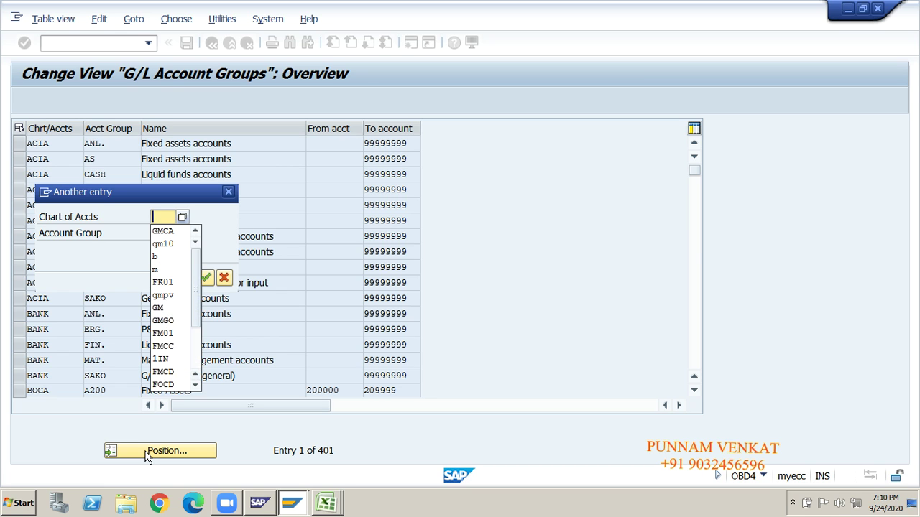
type("OC")
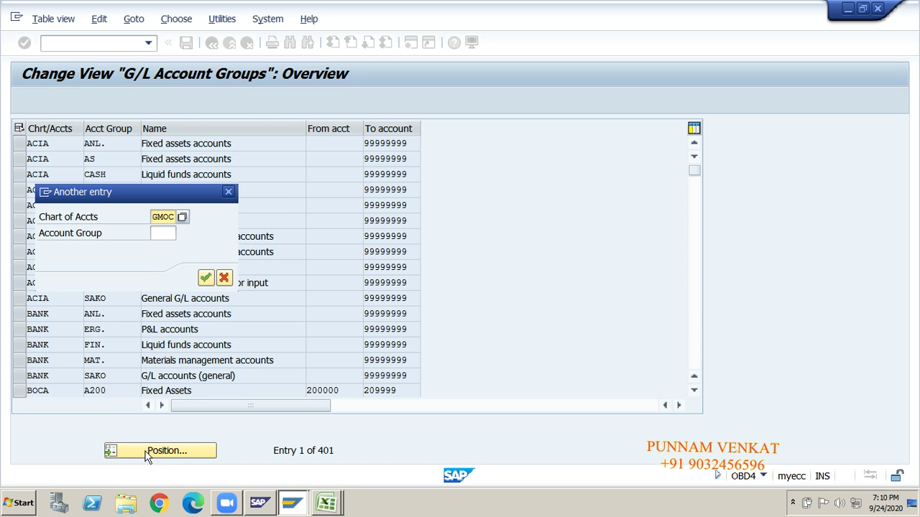
key("Tab")
key("Return")
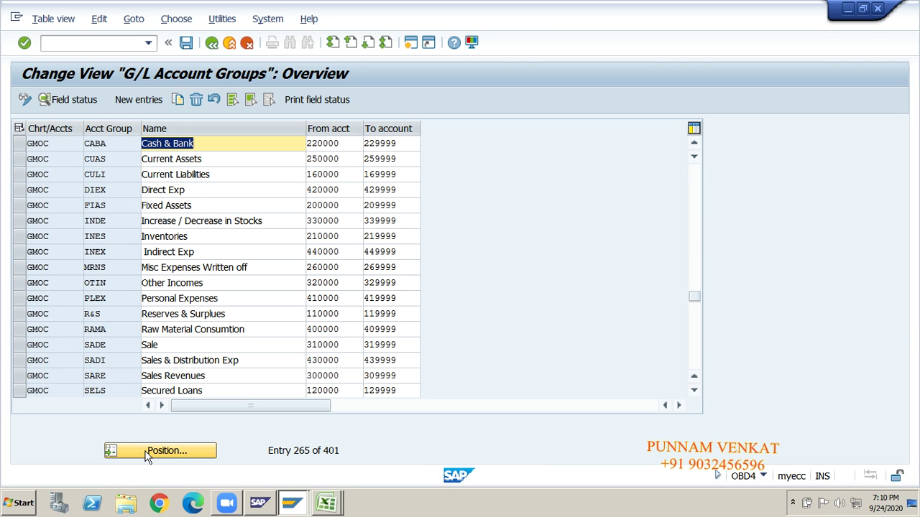
Mark the GMOC account groups Cash & Bank, Current Assets, Direct Exp, Inventories and Personal Expenses.
left_click(19, 144)
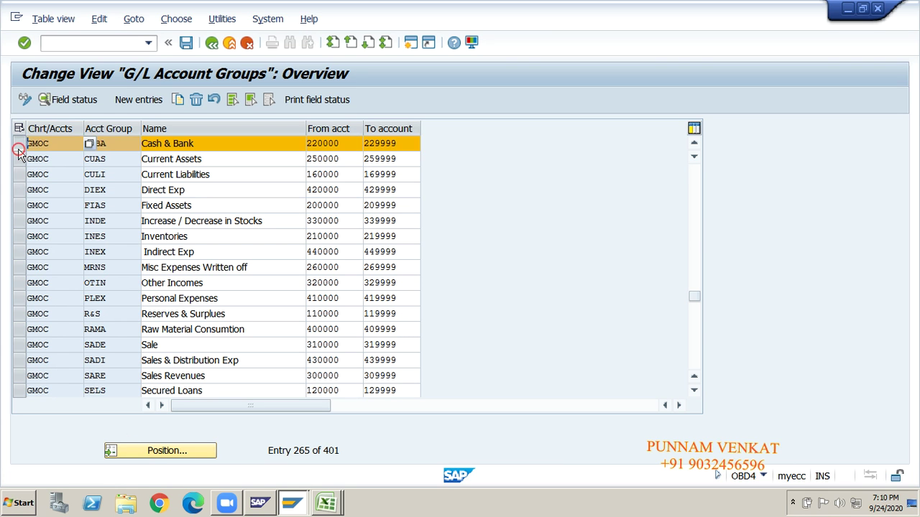
left_click(19, 160)
left_click(19, 189)
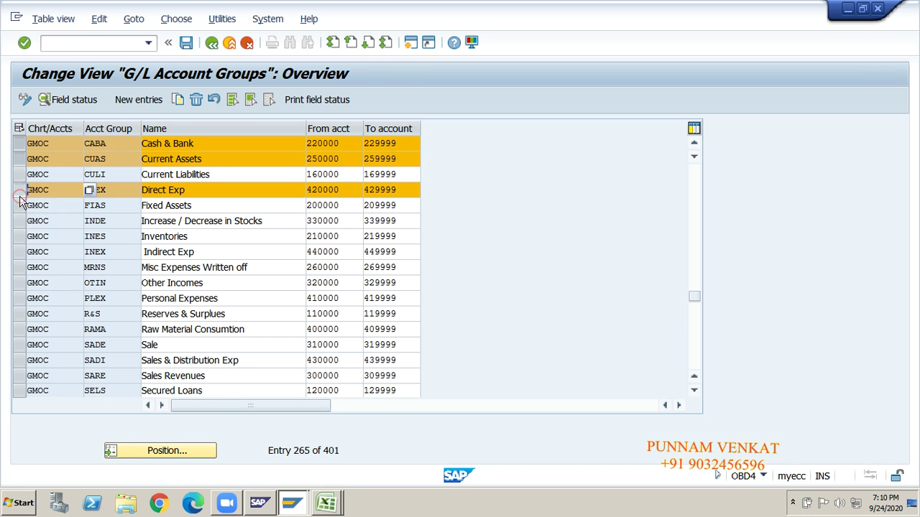
left_click(19, 236)
left_click(28, 269)
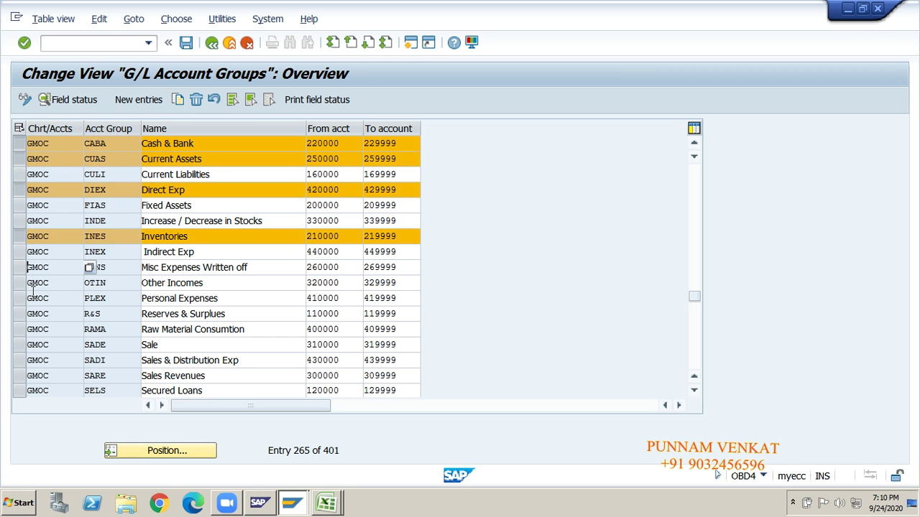
left_click(18, 298)
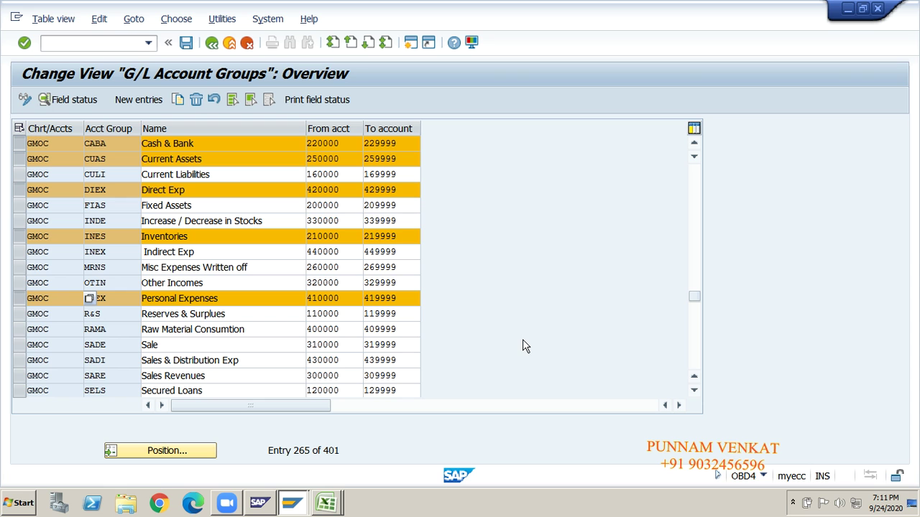
Switch back to the account group table in the Excel workbook and close the Research pane.
key("alt+Tab")
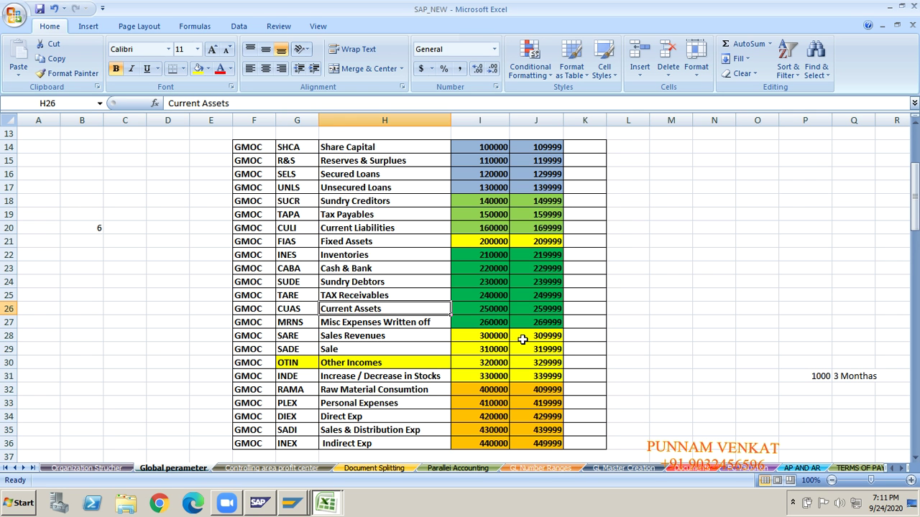
left_click(522, 339)
key("alt+Tab")
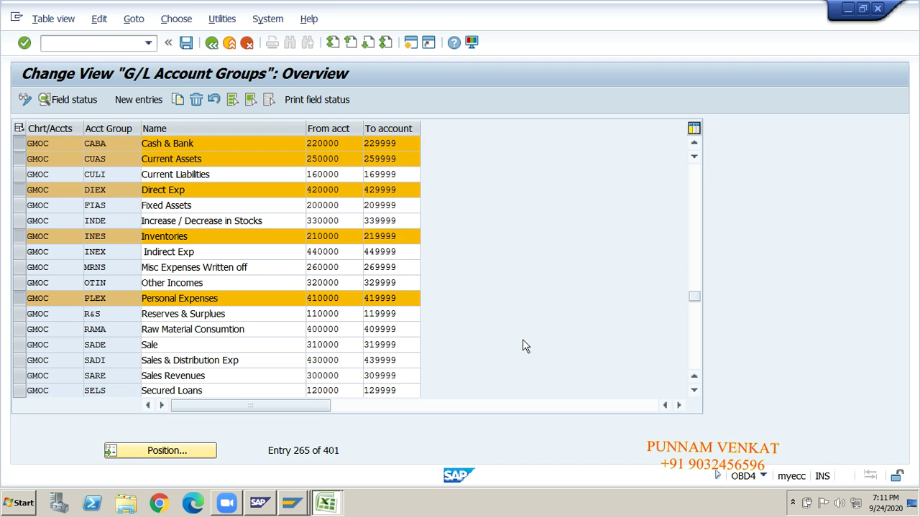
key("alt+Tab")
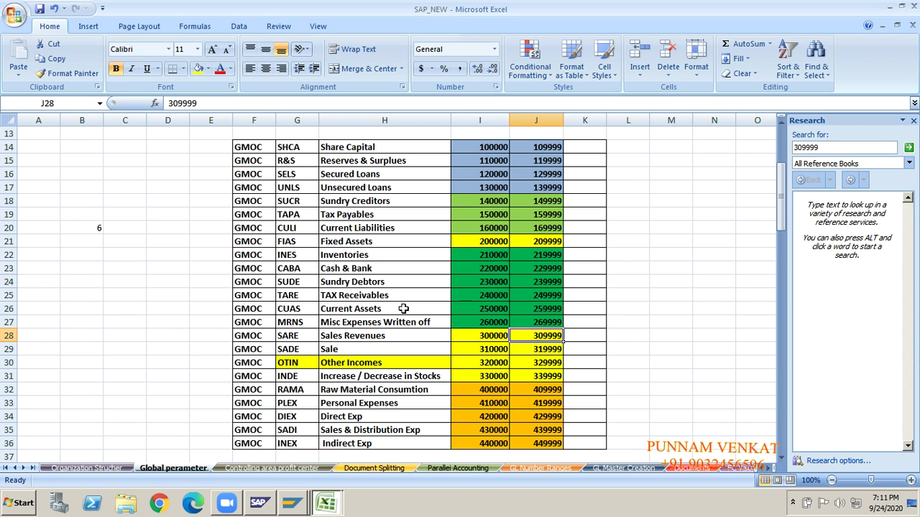
left_click(909, 146)
left_click(912, 121)
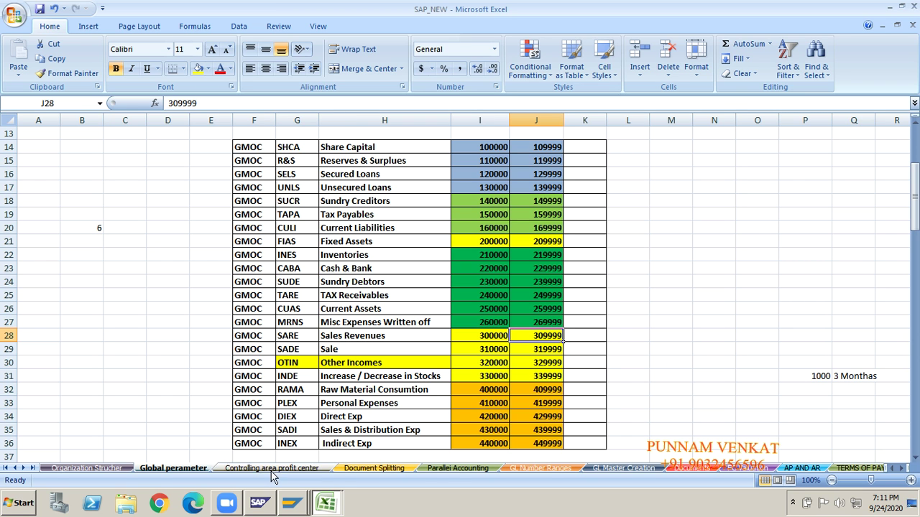
Return to the Document Splitting sheet and review the "1.Classify G/L Accounts for Document Splitting" path.
left_click(374, 467)
left_click(135, 226)
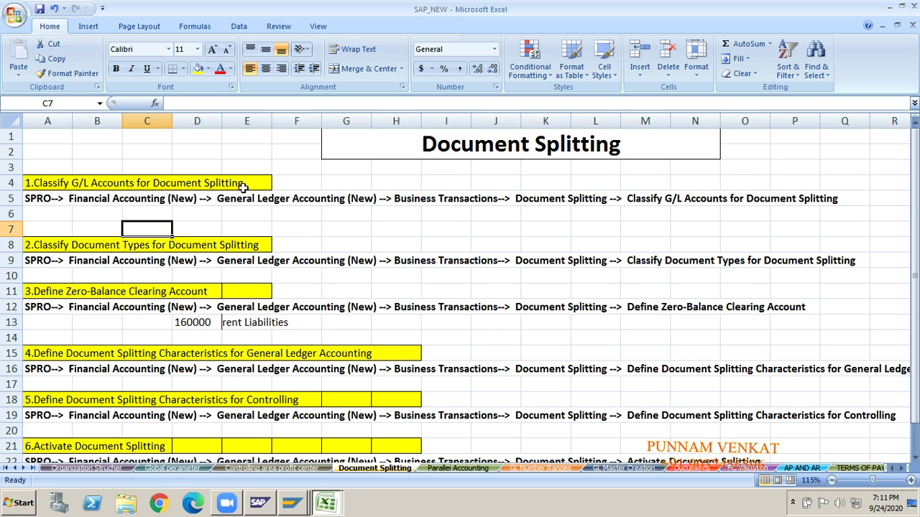
left_click(249, 212)
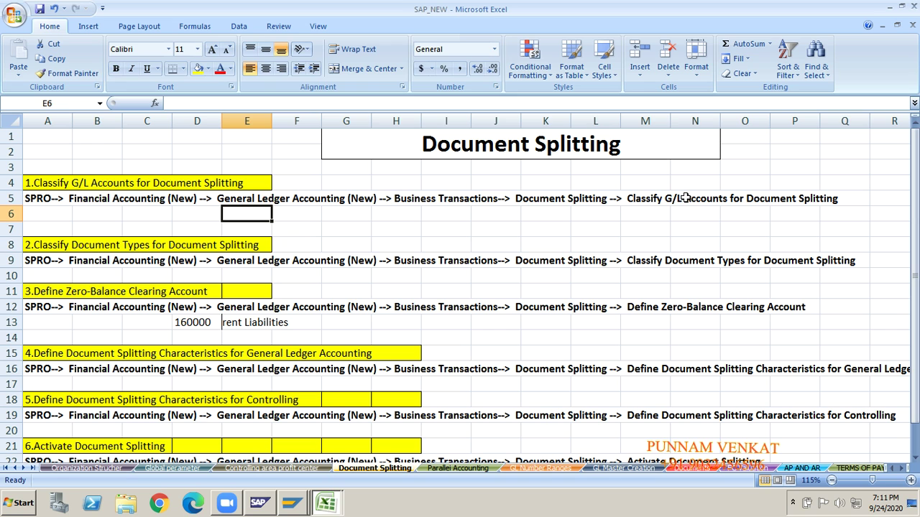
left_click(77, 225)
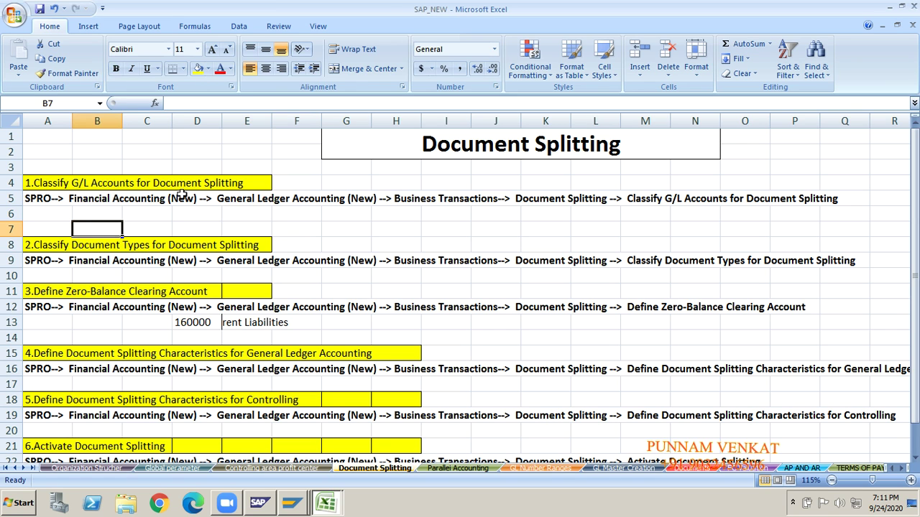
left_click(151, 225)
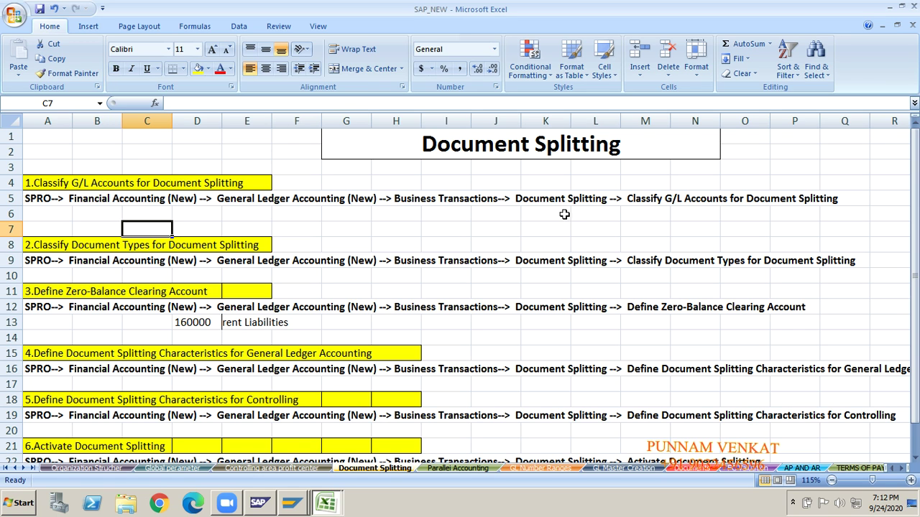
left_click(670, 232)
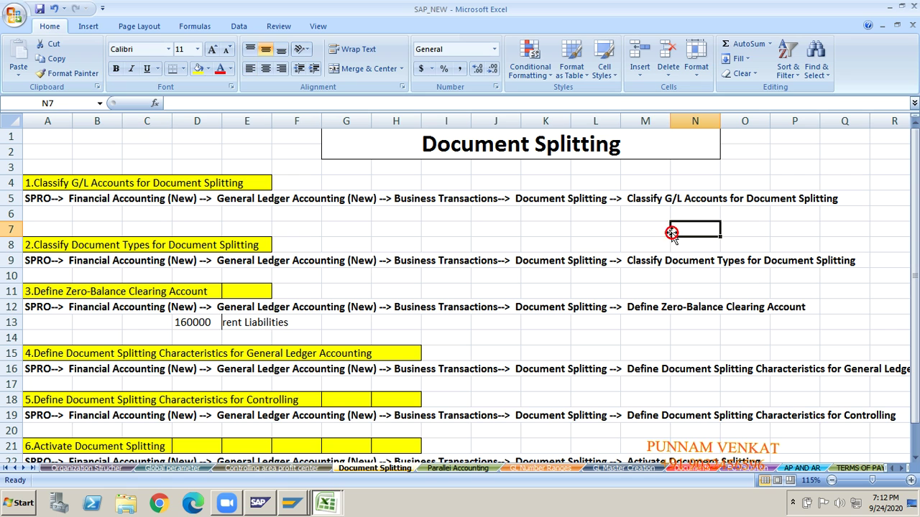
Switch to SAP, leave the G/L account groups view with /n, run SPRO and display the SAP Reference IMG.
key("alt+Tab")
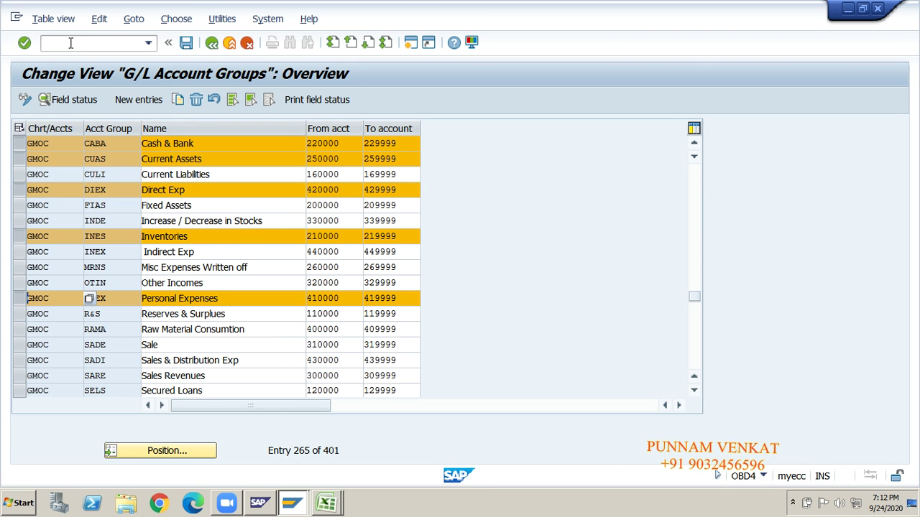
left_click(70, 44)
type("/n")
key("Return")
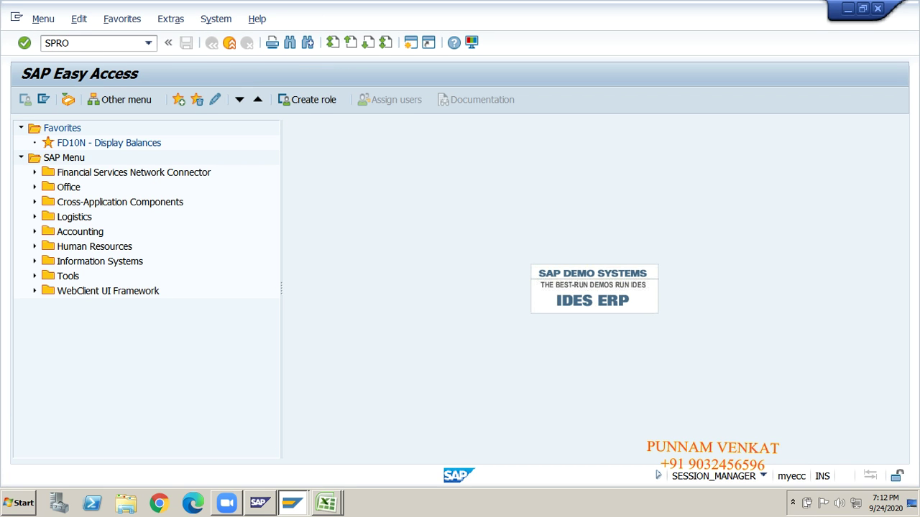
key("Return")
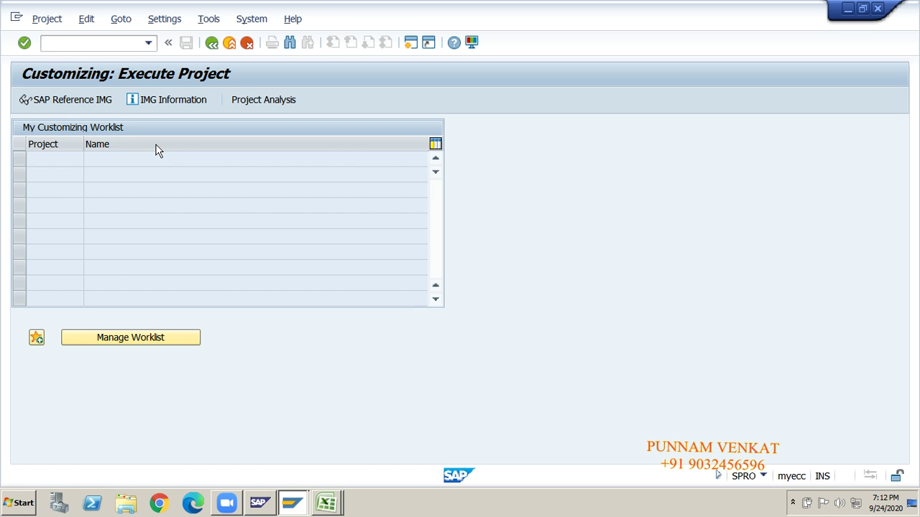
left_click(84, 102)
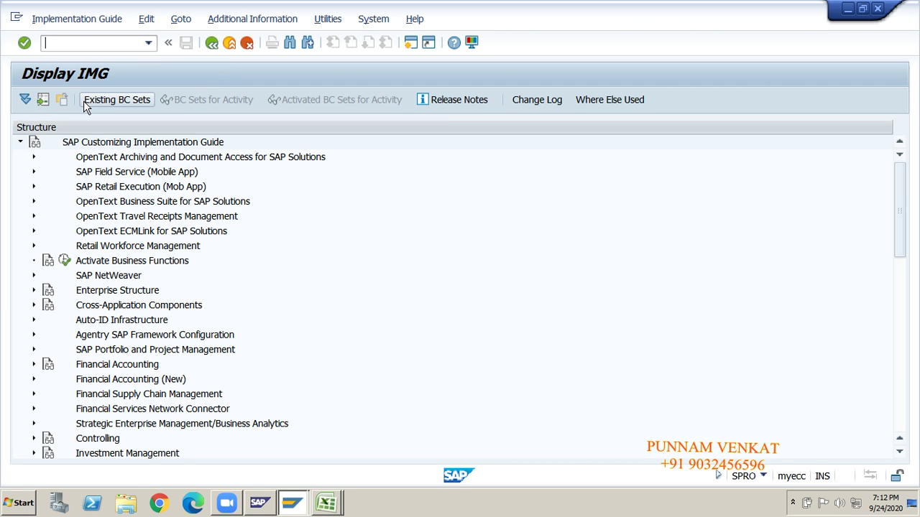
Expand the Financial Accounting (New) node in the SAP Customizing Implementation Guide.
left_click(101, 194)
key("Down")
key("Down")
key("Down")
key("Down")
key("Down")
key("Down")
key("Down")
key("Down")
key("Down")
key("Down")
key("Down")
key("Down")
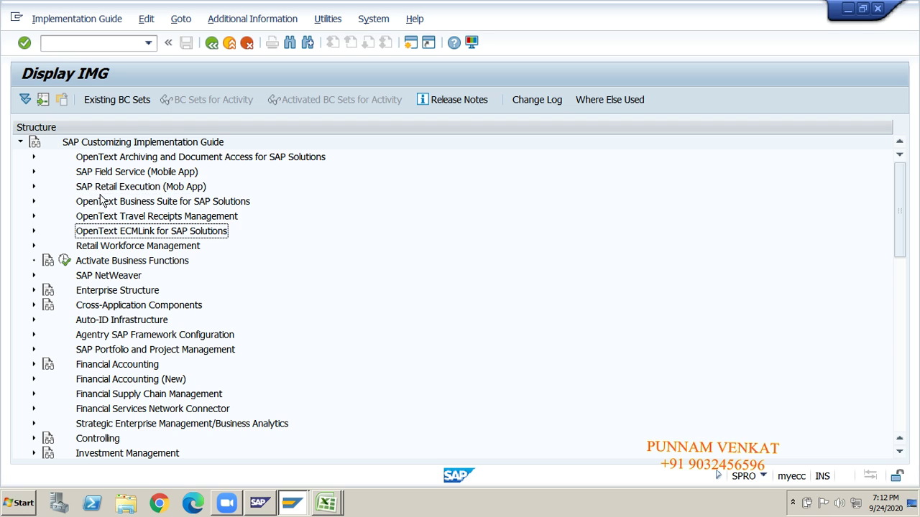
key("Down")
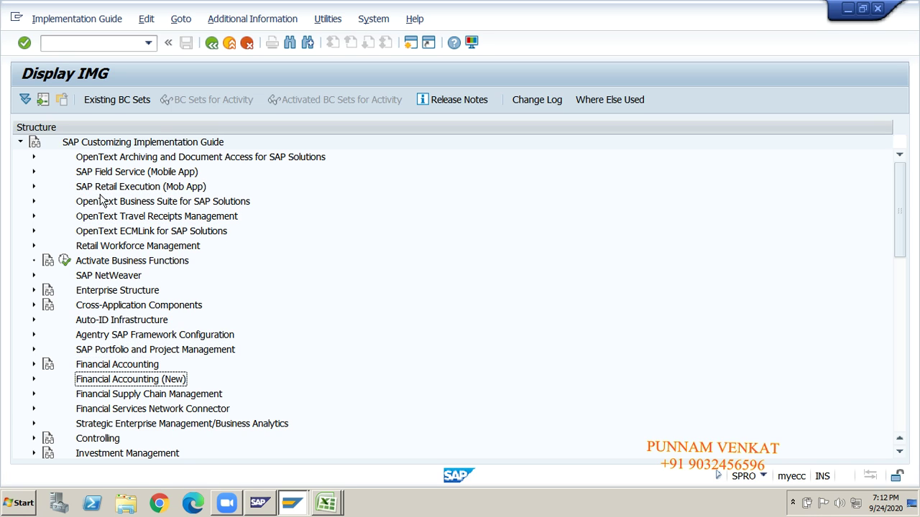
key("Right")
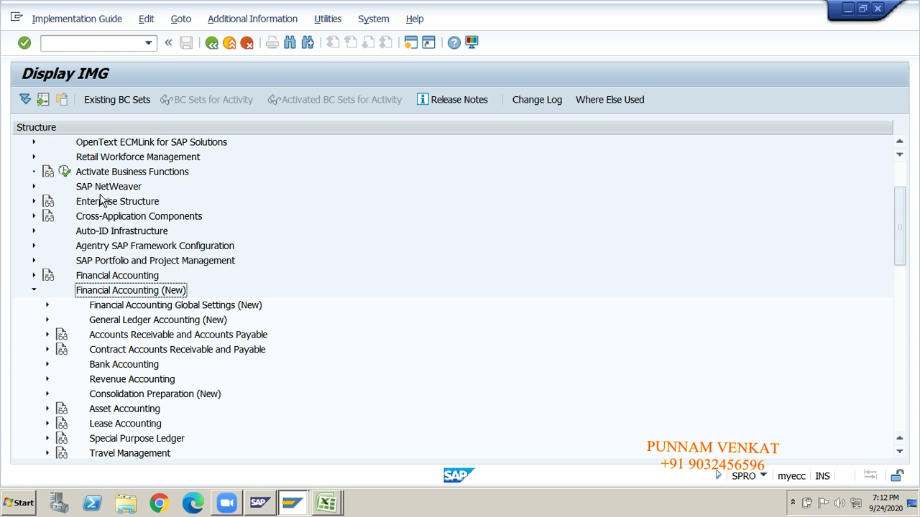
Expand General Ledger Accounting (New) and its Business Transactions node in the implementation guide.
key("Down")
key("Down")
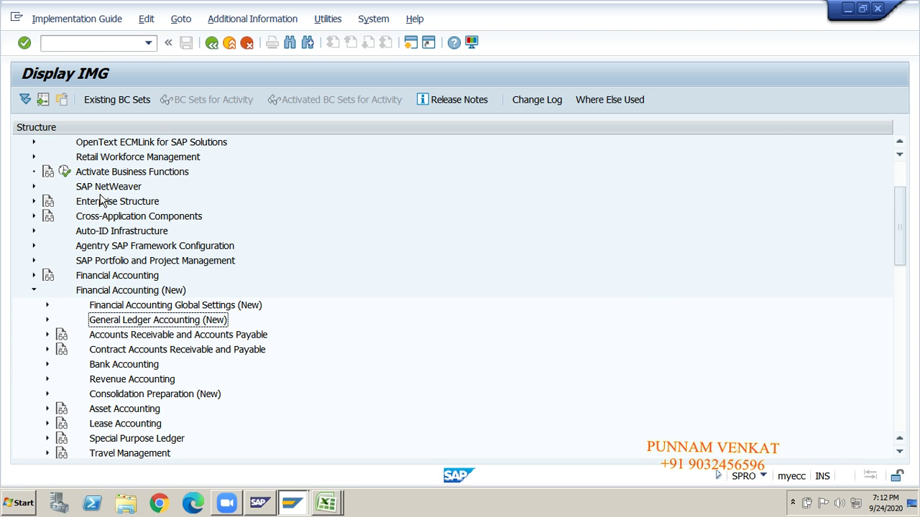
key("Right")
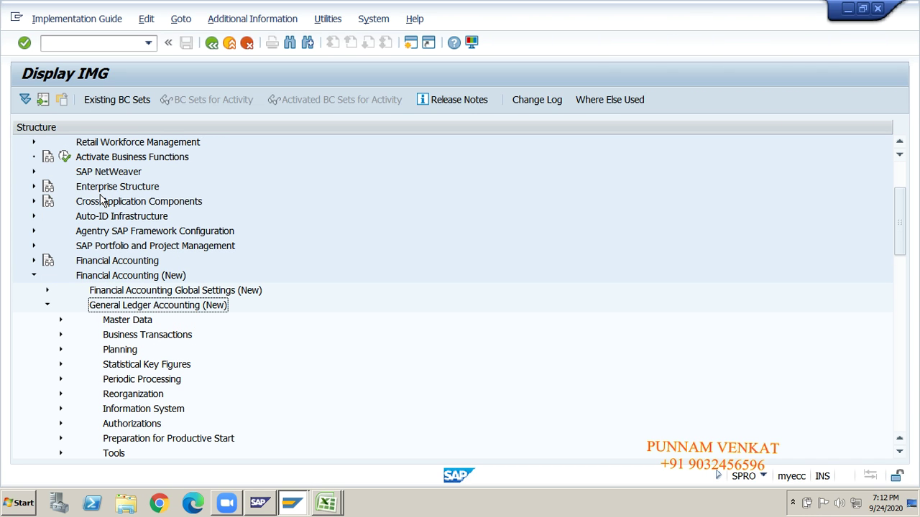
key("Down")
key("Down")
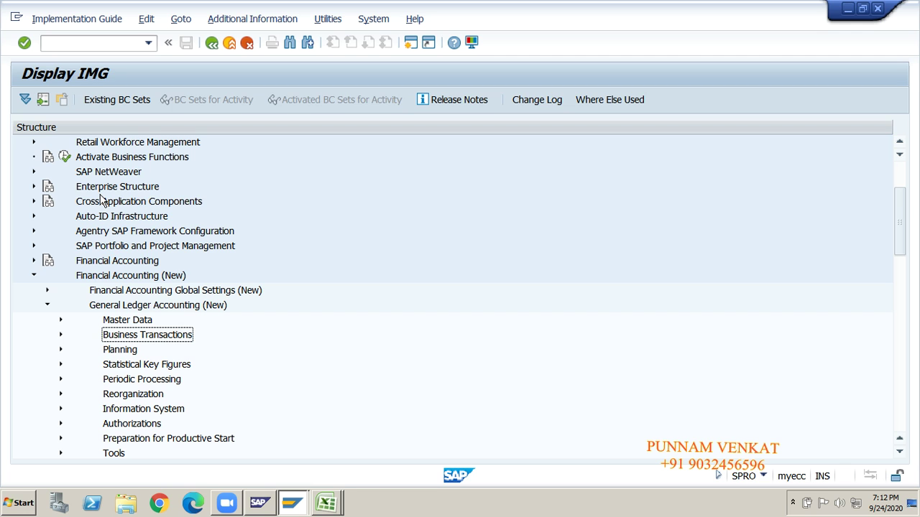
key("Right")
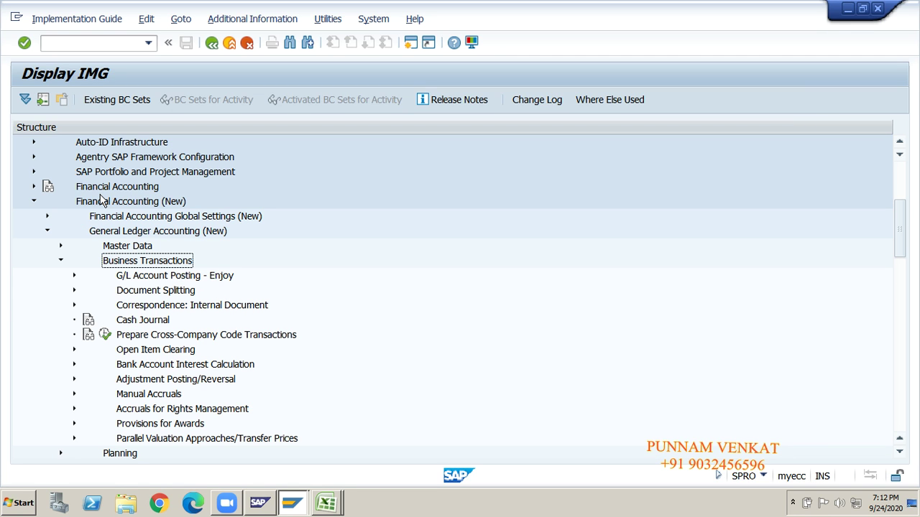
Expand Document Splitting and select the Classify G/L Accounts for Document Splitting activity.
key("Down")
key("Down")
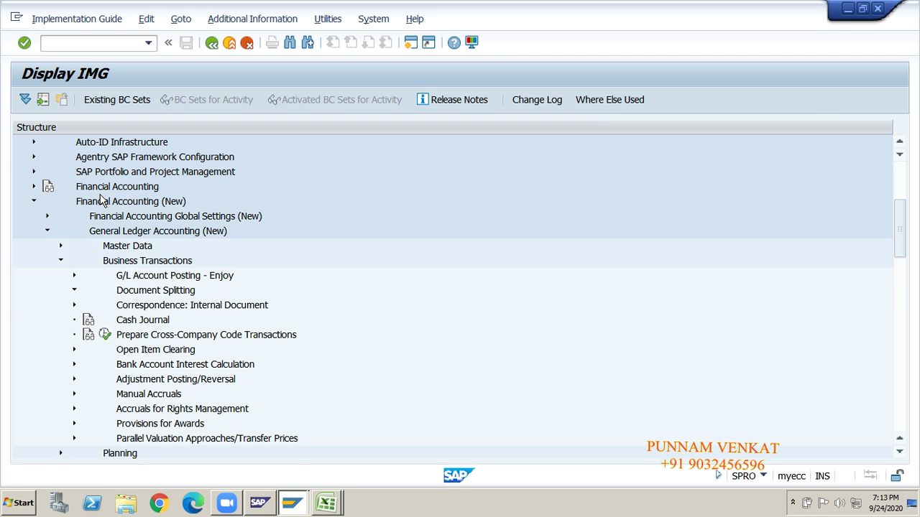
key("Right")
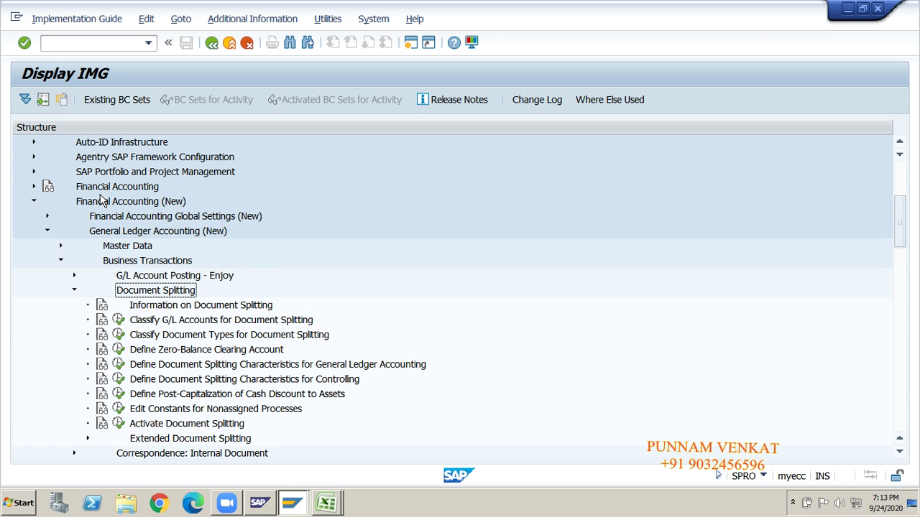
key("Down")
key("Down")
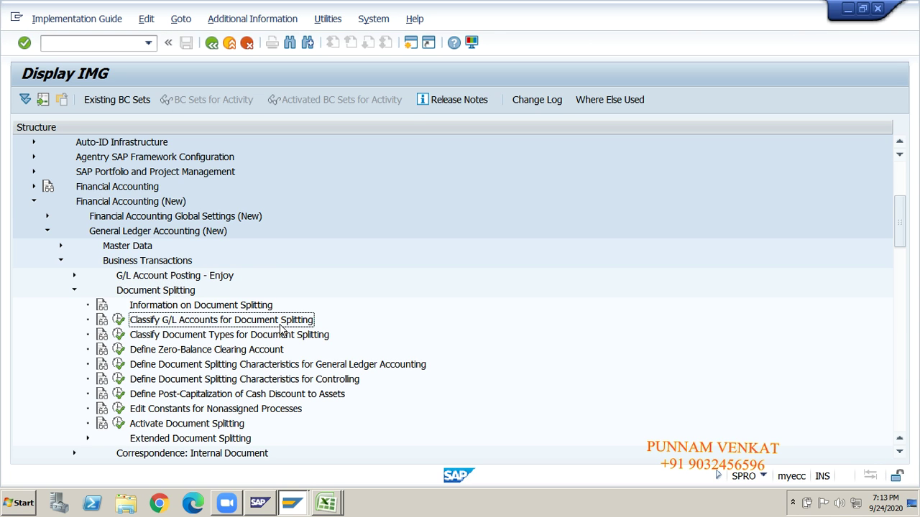
Retrace the path from Financial Accounting (New) through Business Transactions and Document Splitting to Classify G/L Accounts for Document Splitting.
left_click(93, 204)
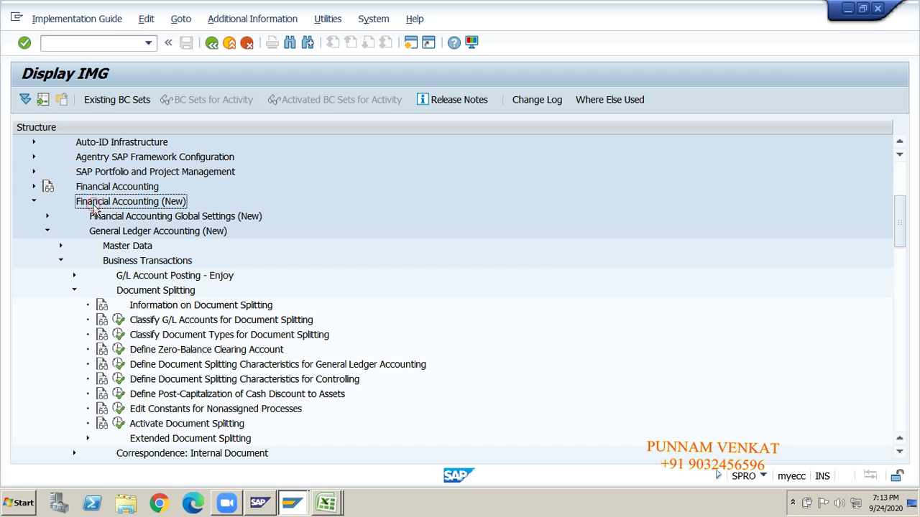
left_click(143, 234)
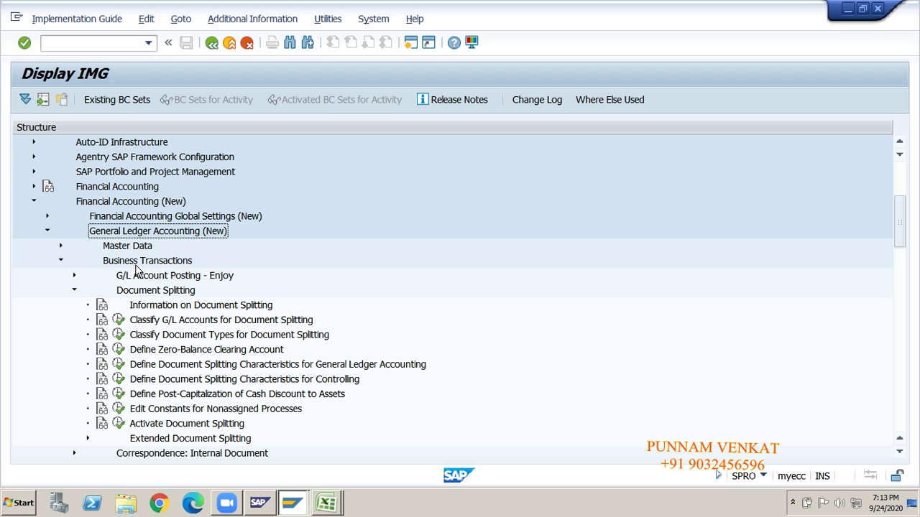
left_click(135, 263)
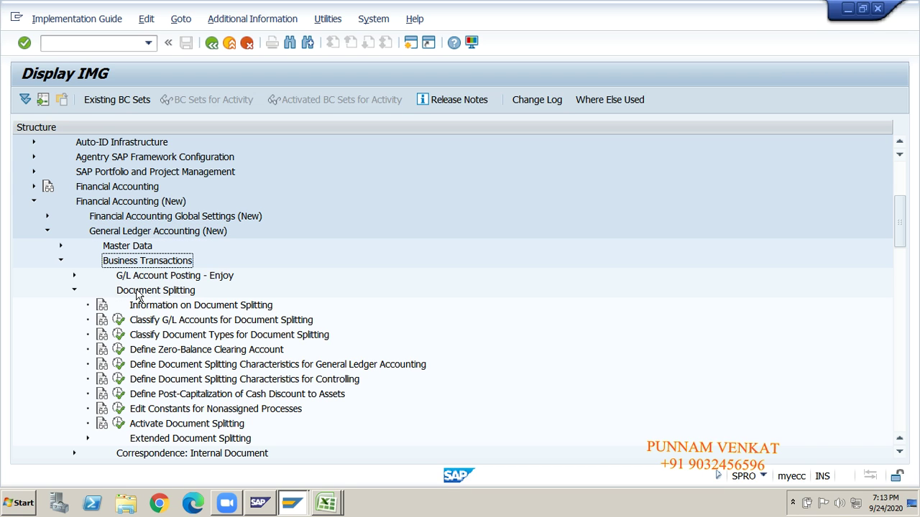
left_click(138, 293)
left_click(144, 325)
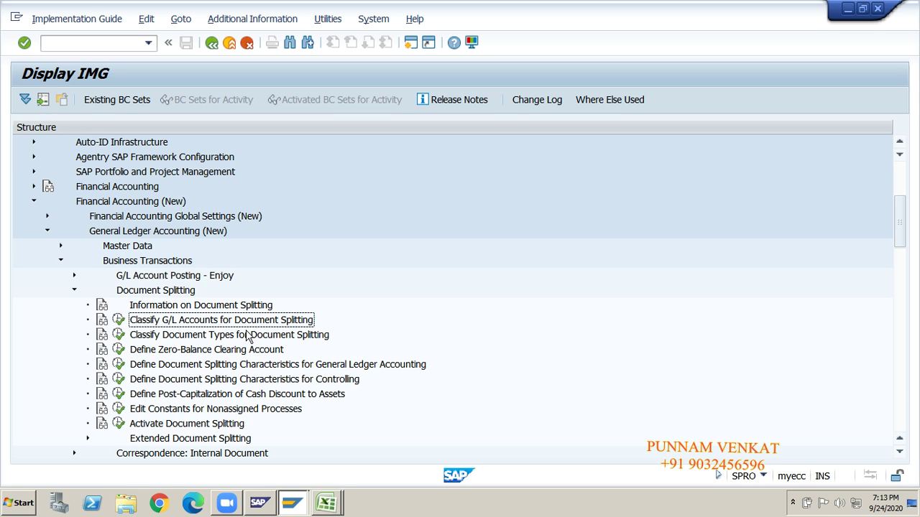
Execute Classify G/L Accounts for Document Splitting with chart of accounts GMOC as the work area.
left_click(120, 322)
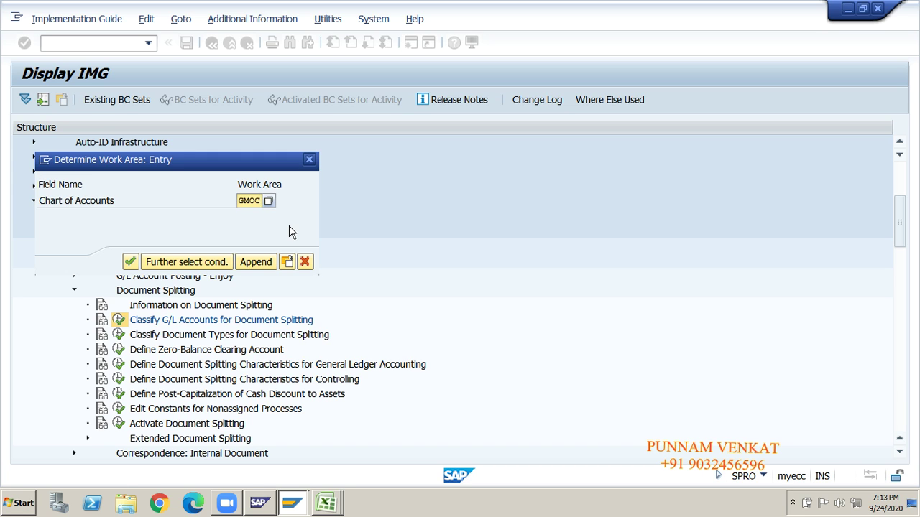
left_click(131, 263)
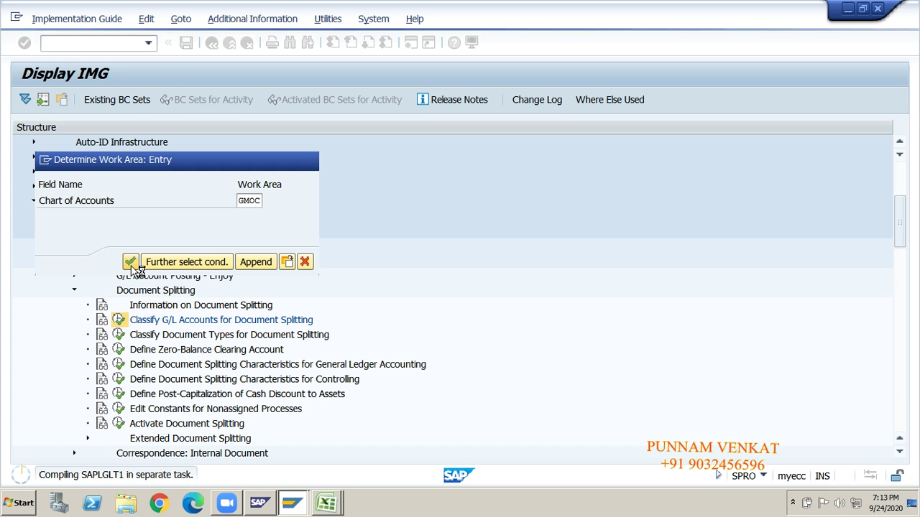
left_click(132, 263)
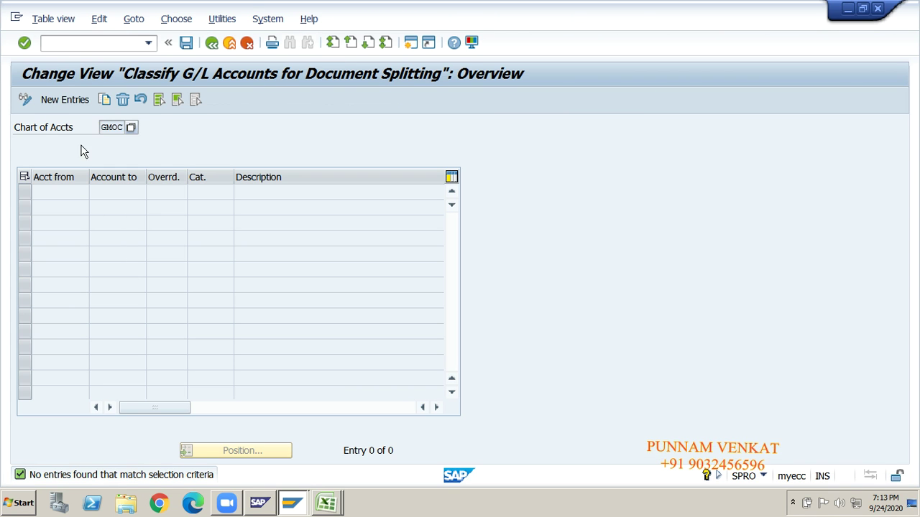
Start new entries for chart of accounts GMOC and look over the Acct from and Account to fields.
left_click(108, 130)
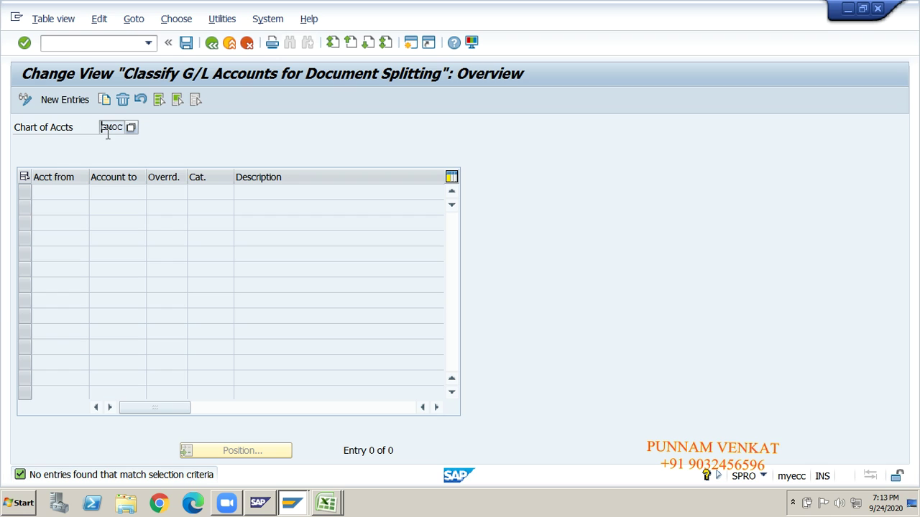
left_click(65, 102)
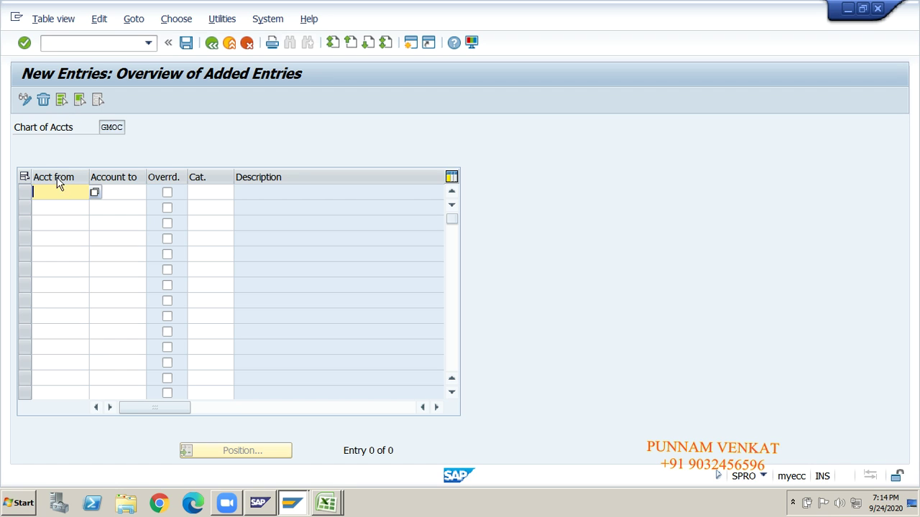
left_click(115, 192)
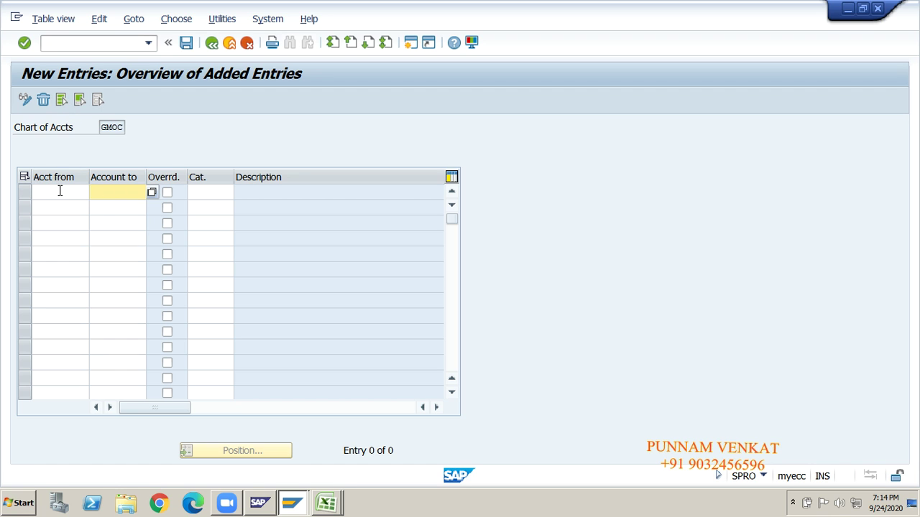
left_click(59, 190)
left_click(109, 193)
Switch to the Excel workbook's Global parameter sheet and copy the Share Capital account range 100000 to 109999.
key("alt+Tab")
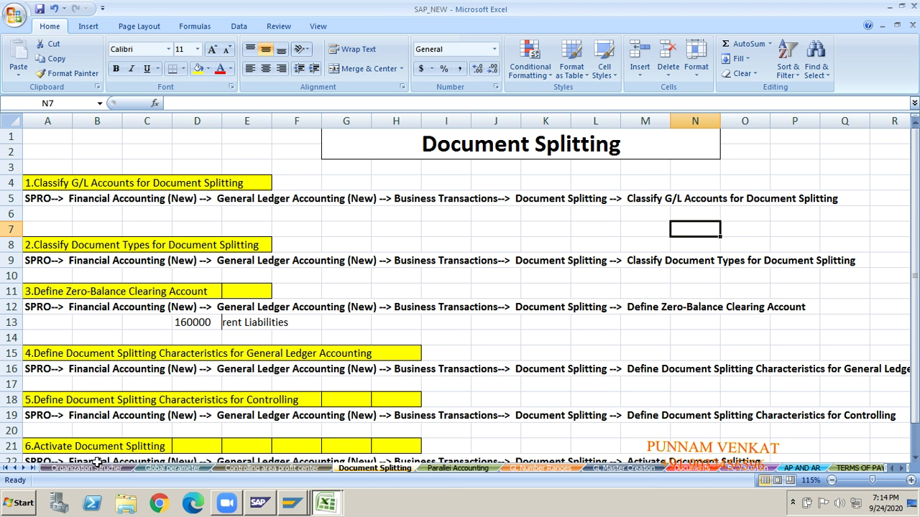
left_click(151, 471)
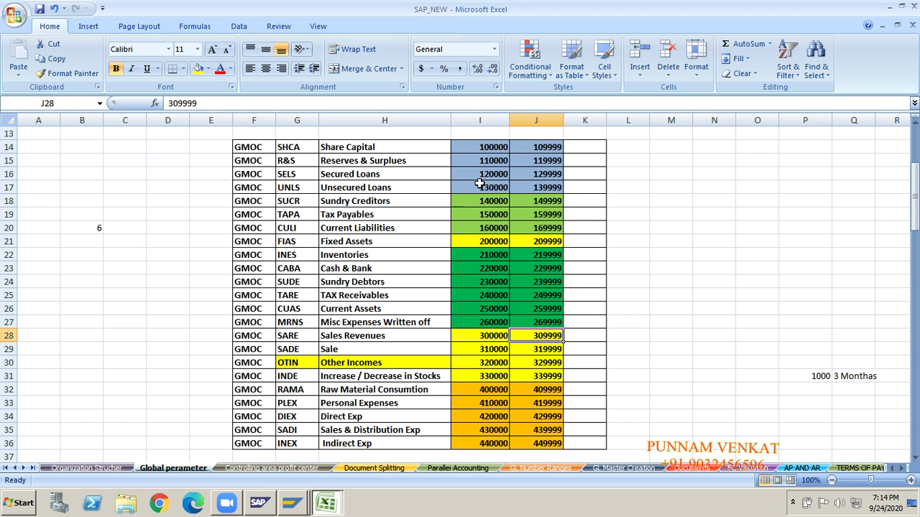
left_click(477, 149)
left_click(534, 148)
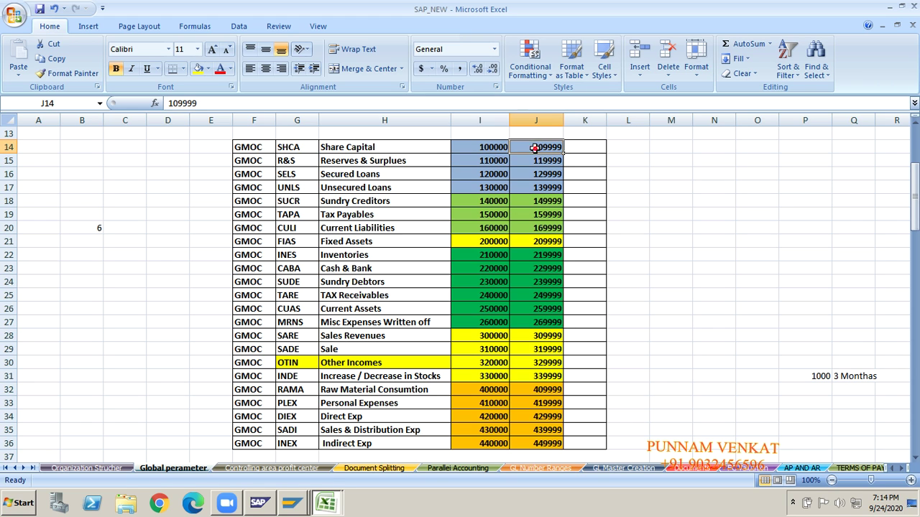
left_click(482, 148)
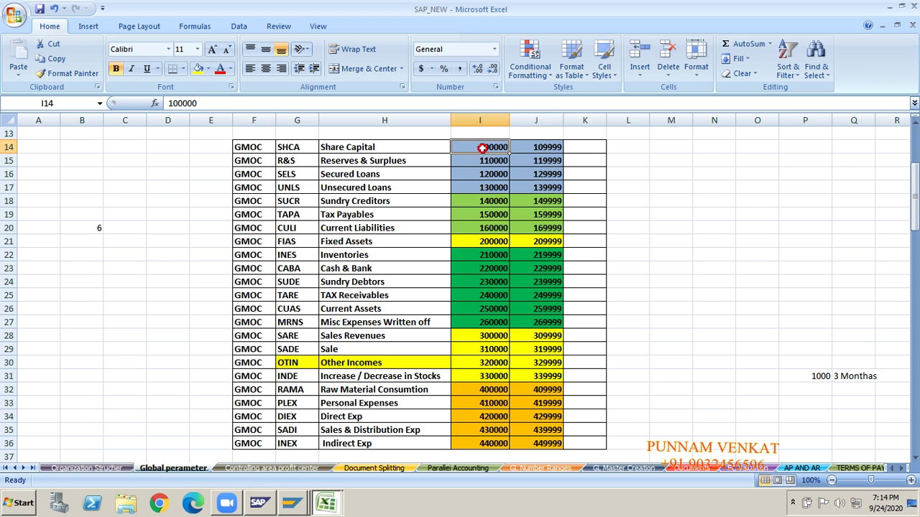
left_click(529, 147)
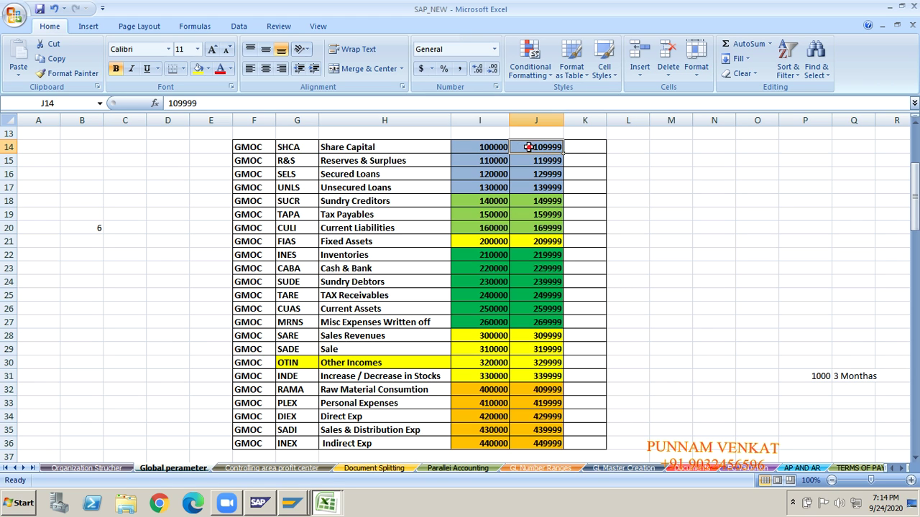
left_click(377, 149)
left_click_drag(491, 149, 491, 149)
key("ctrl+c")
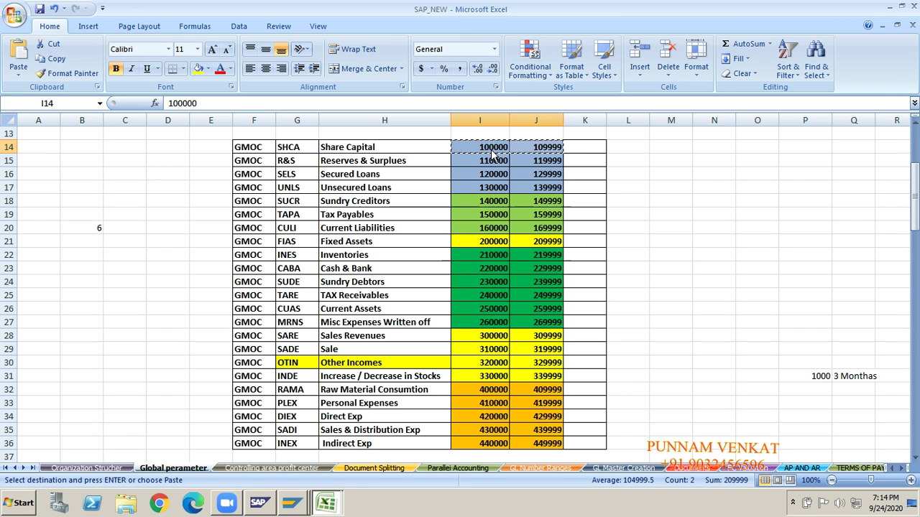
Switch back to SAP and paste 100000 and 109999 into the first new entry's Acct from and Account to.
key("alt+Tab")
left_click(64, 195)
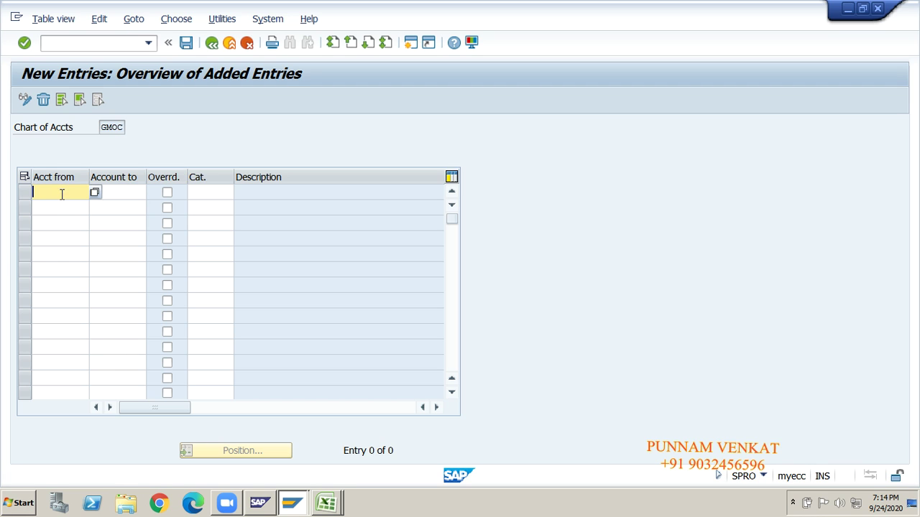
key("ctrl+v")
left_click(205, 191)
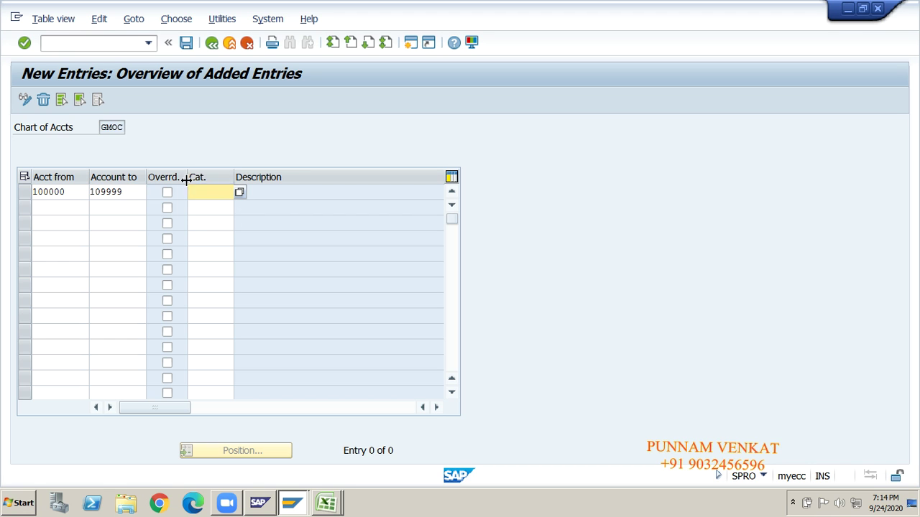
Look through the item categories and assign 01000 Balance Sheet Account to the account range 100000 to 109999.
left_click(64, 192)
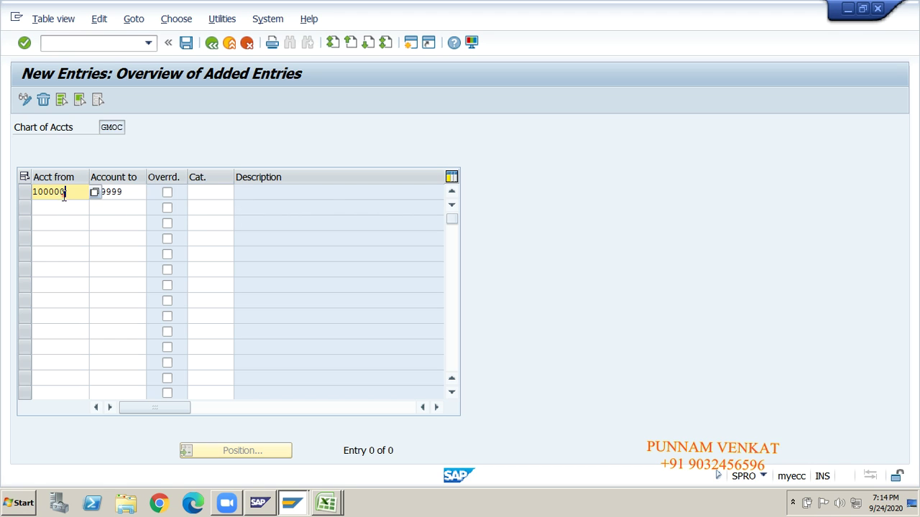
left_click(130, 191)
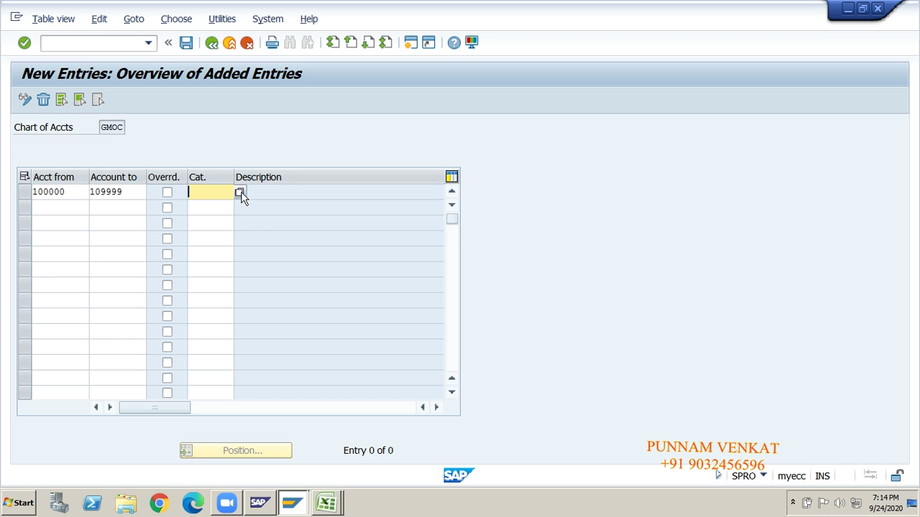
left_click(241, 192)
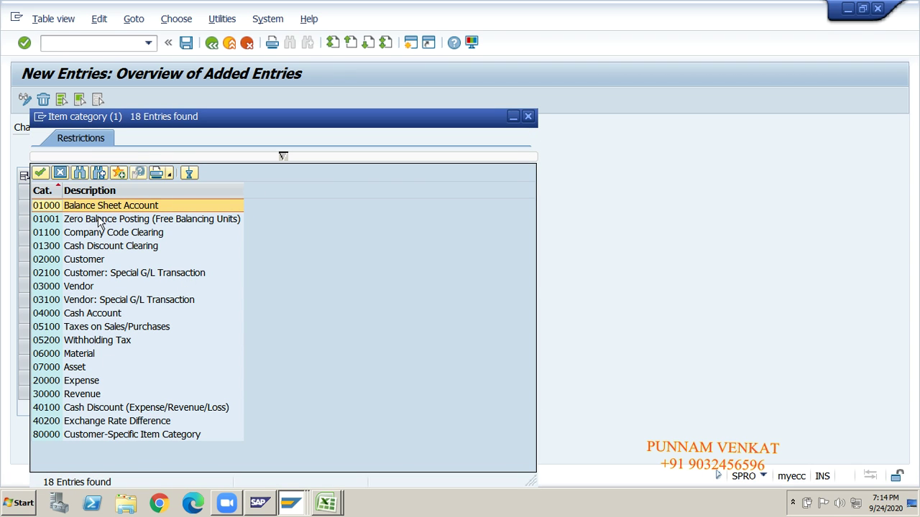
left_click(77, 367)
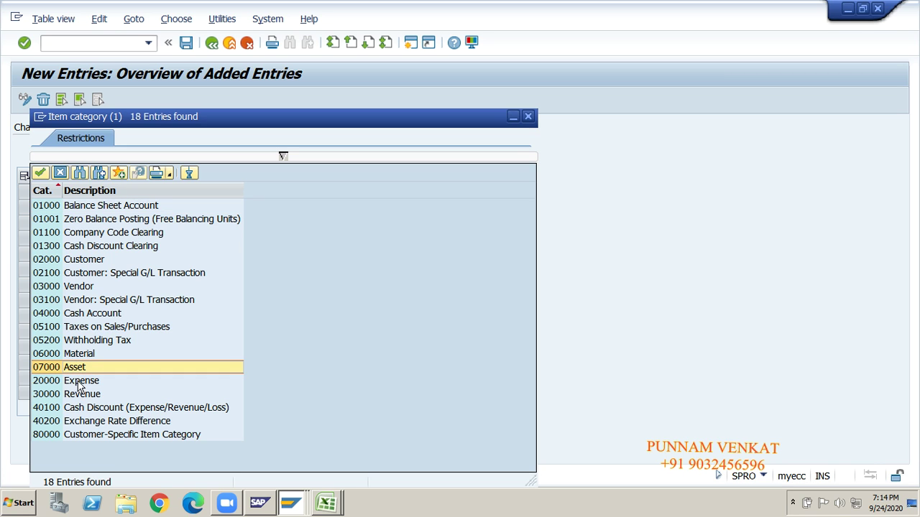
left_click(77, 383)
left_click(81, 395)
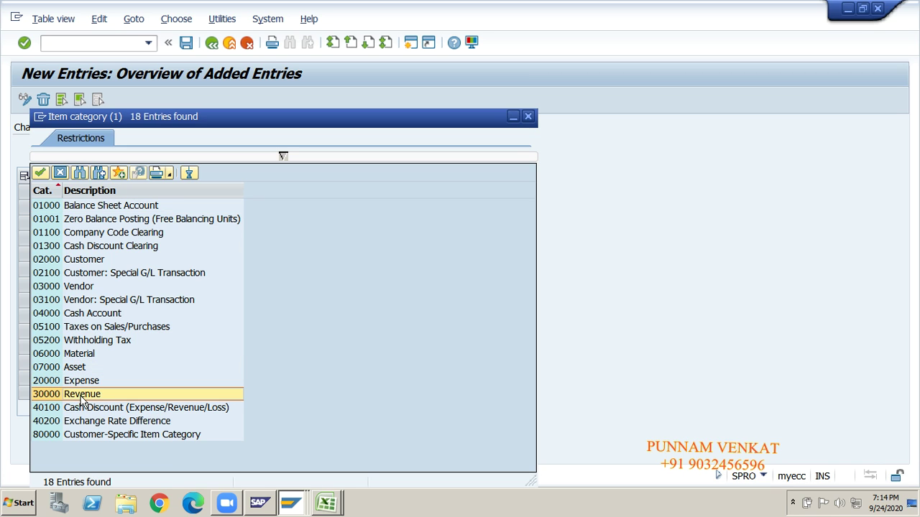
left_click(93, 327)
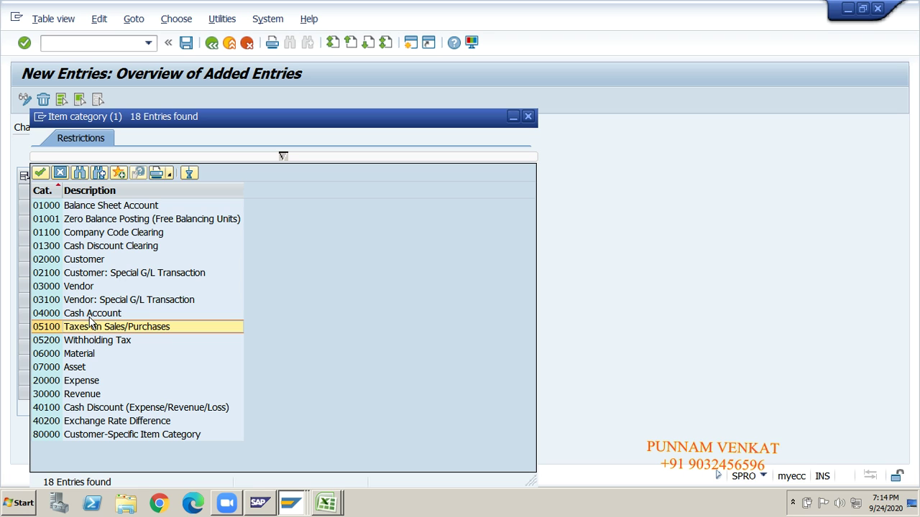
left_click(78, 288)
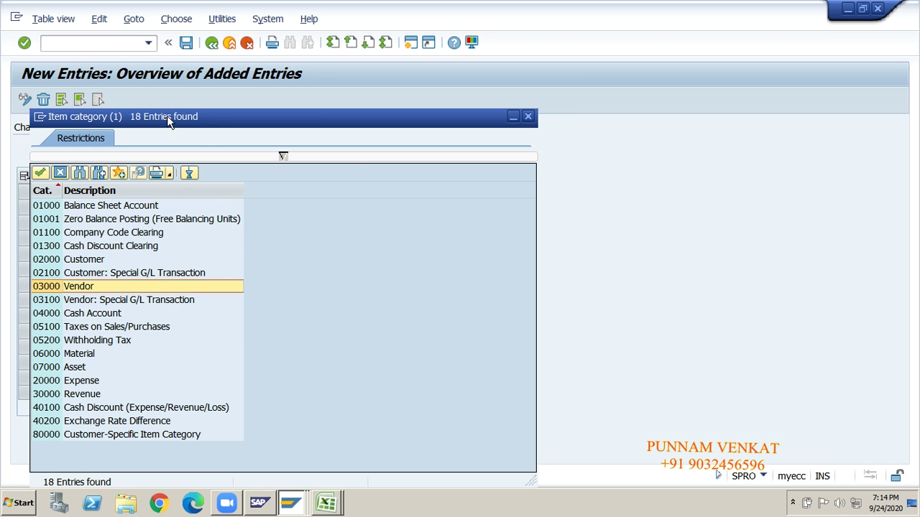
left_click_drag(325, 125, 484, 128)
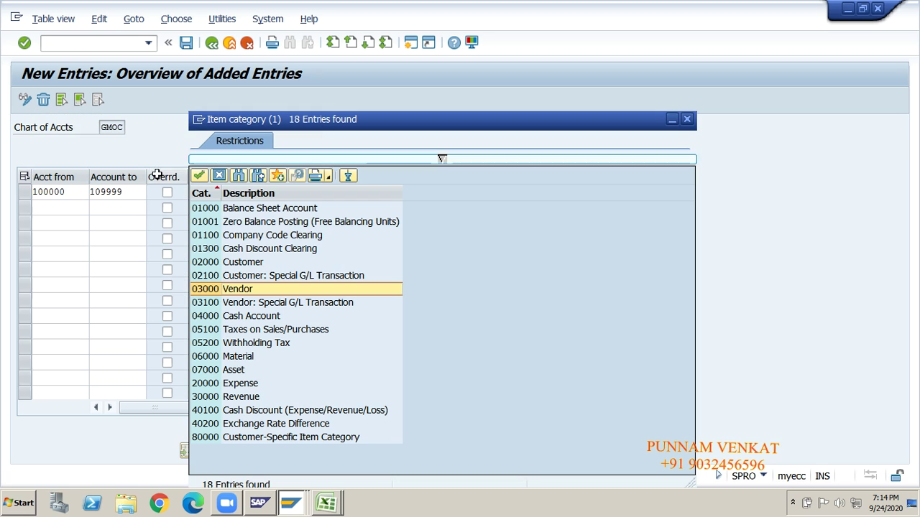
double_click(250, 210)
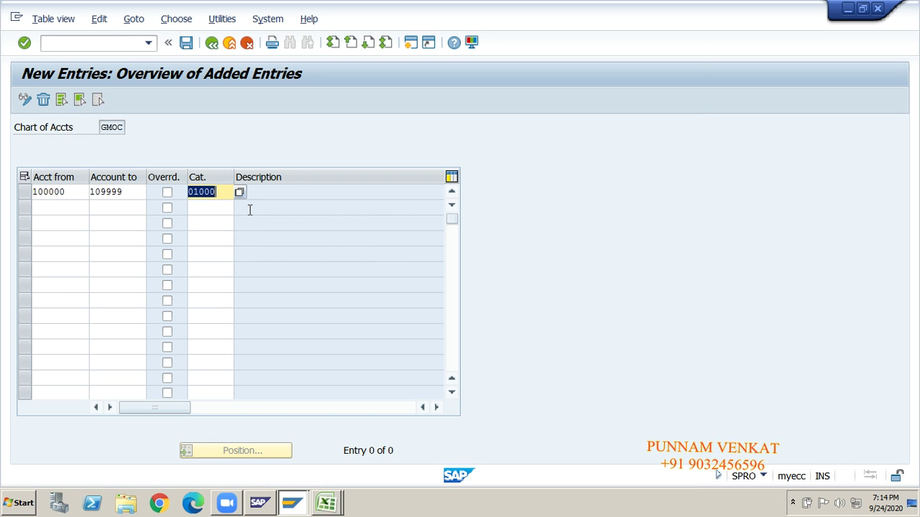
key("Return")
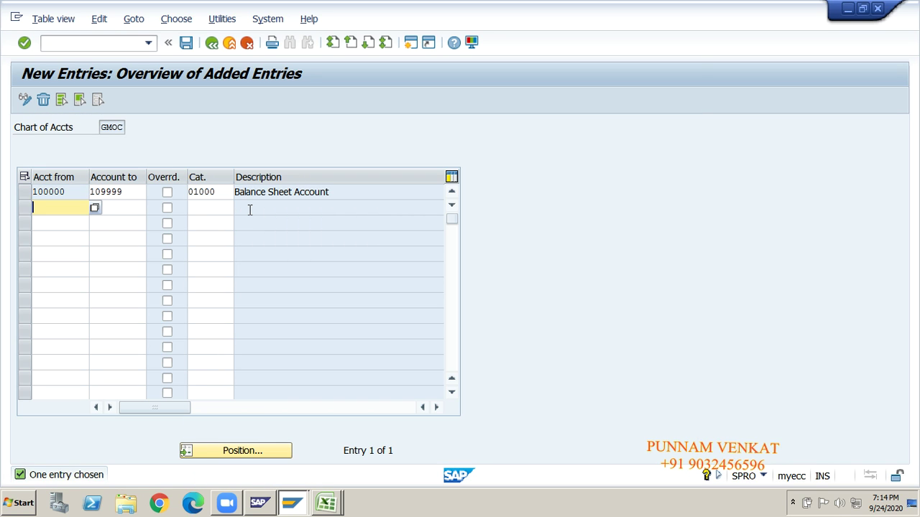
Copy the Reserves & Surplues, Secured Loans and Unsecured Loans ranges, 110000 to 139999, from the Excel workbook into the next three SAP entries.
key("alt+Tab")
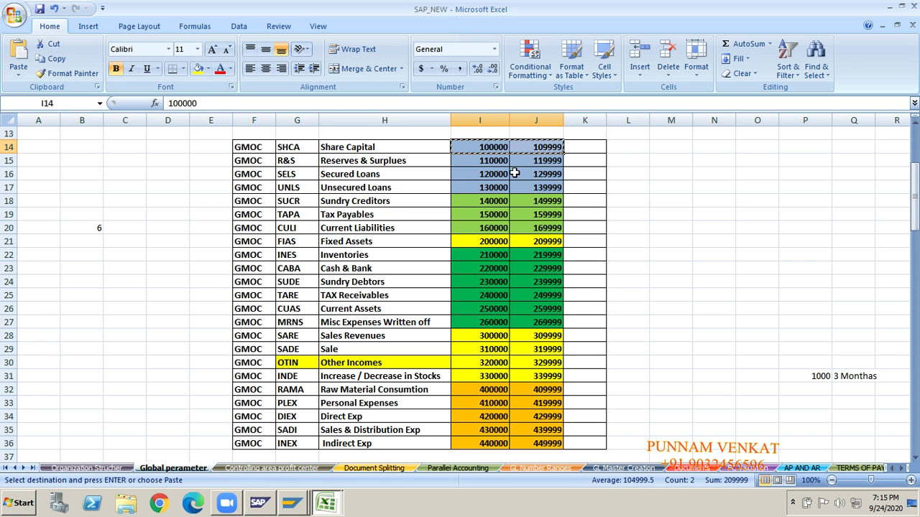
left_click(486, 167)
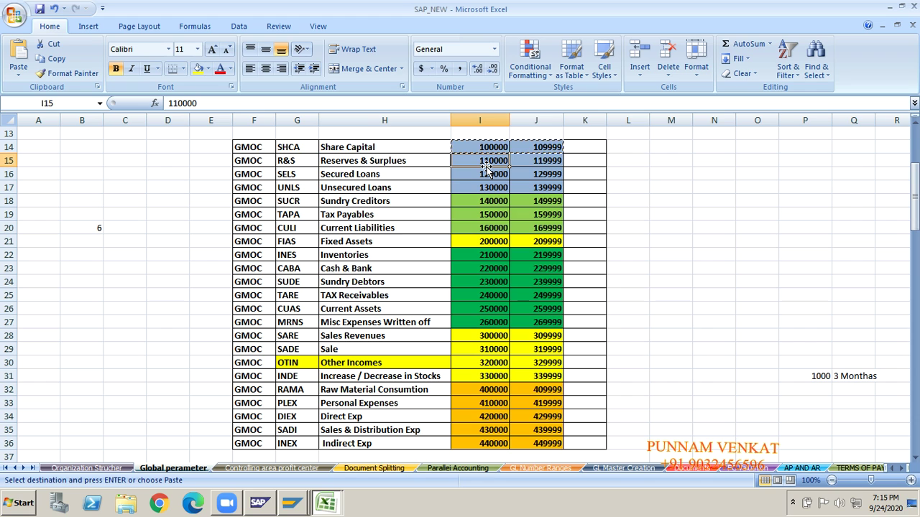
key("shift+Right")
key("shift+Down")
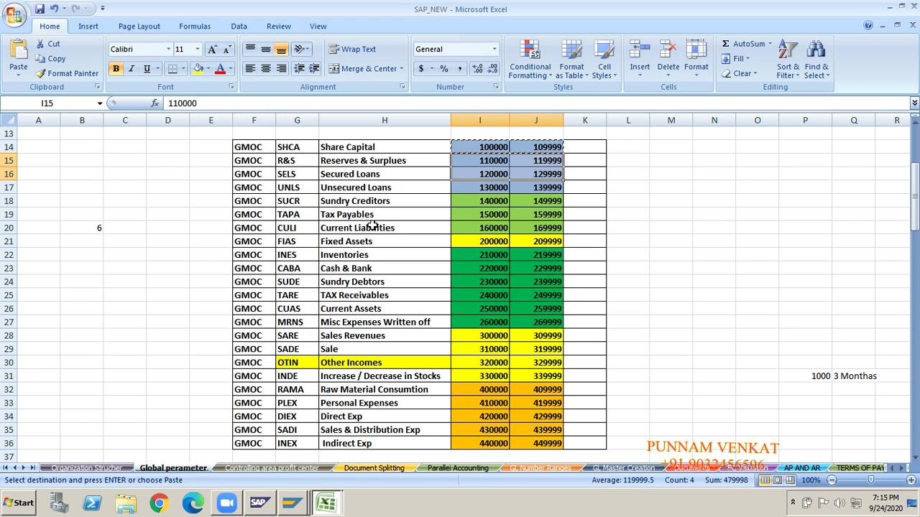
key("shift+Down")
key("ctrl+c")
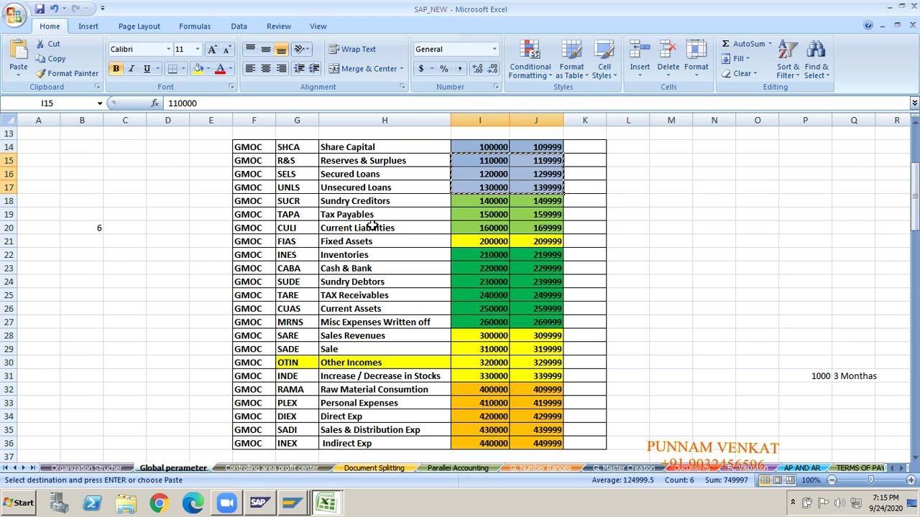
key("alt+Tab")
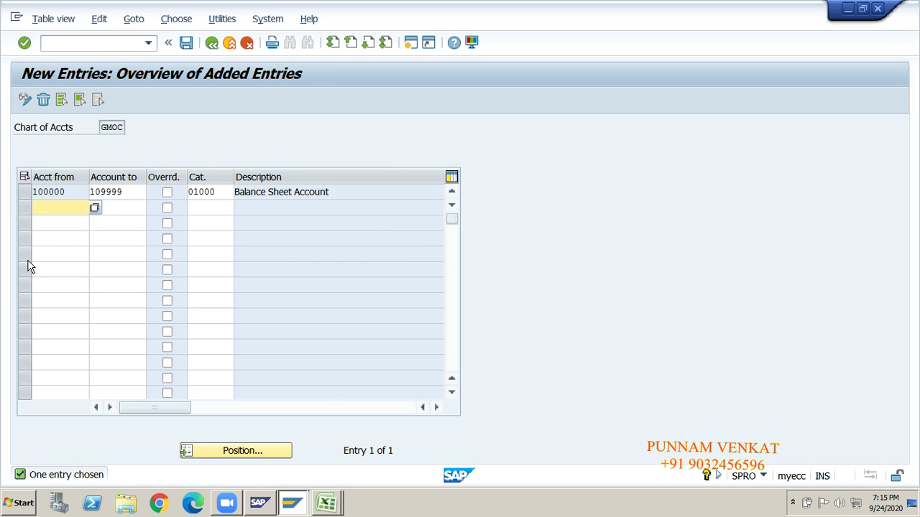
key("ctrl+v")
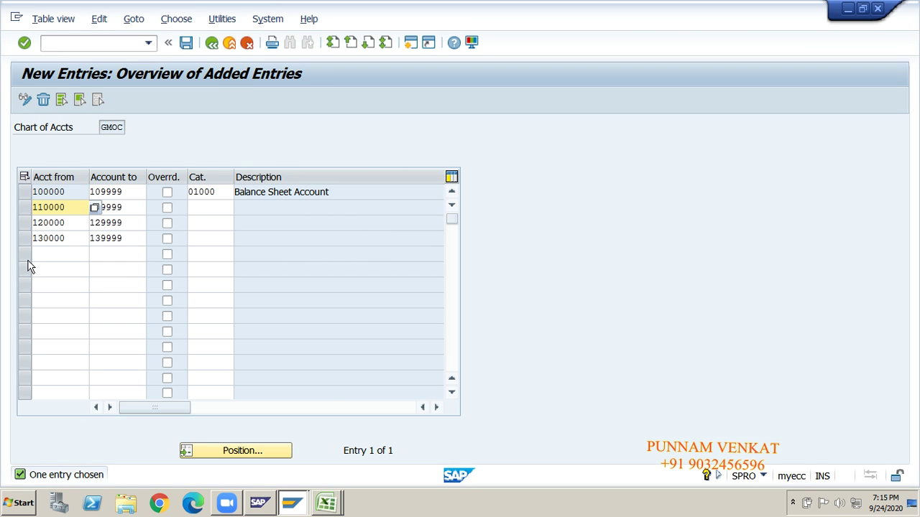
Assign item category 01000 Balance Sheet Account to the entries starting at 110000, 120000 and 130000, and dismiss the Zoom update notice.
double_click(217, 192)
left_click(195, 208)
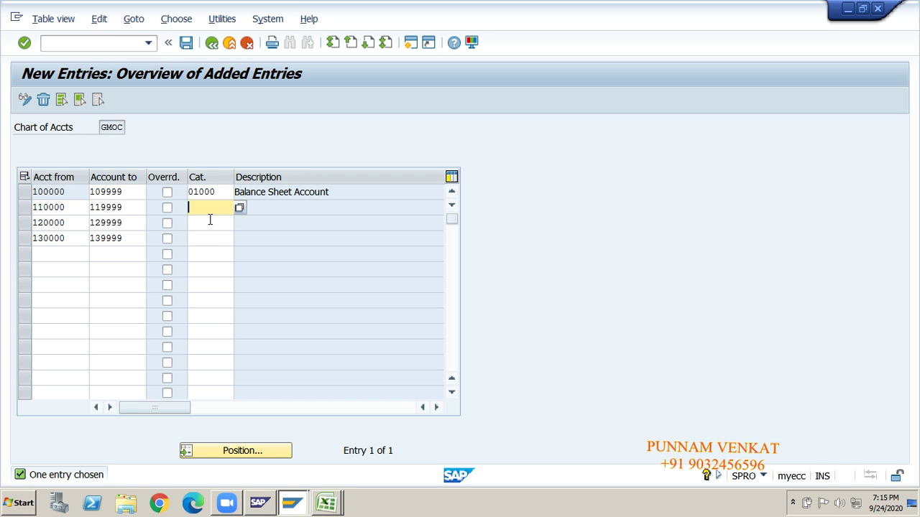
left_click(240, 207)
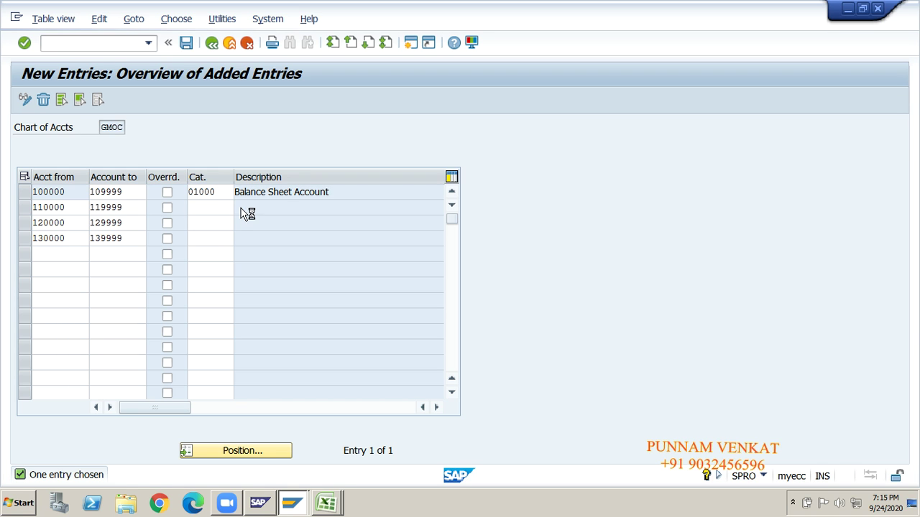
double_click(120, 207)
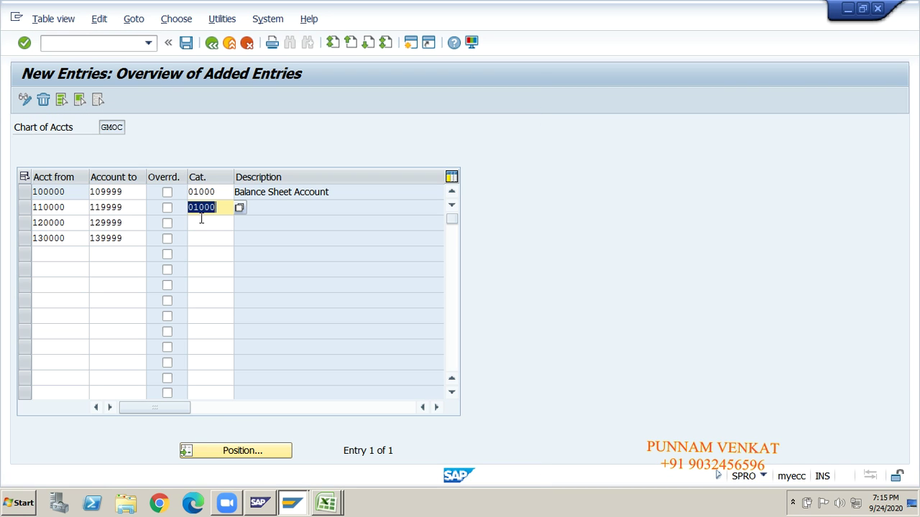
left_click(201, 222)
left_click(240, 224)
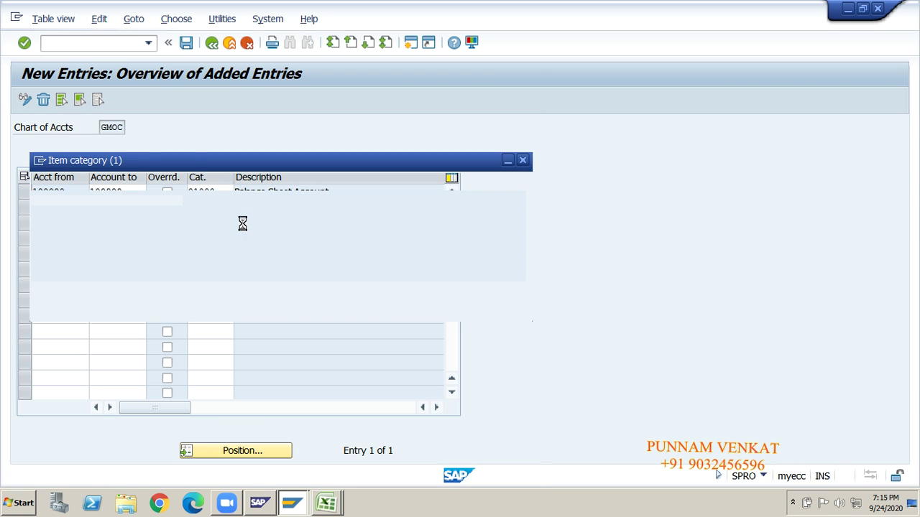
left_click(123, 207)
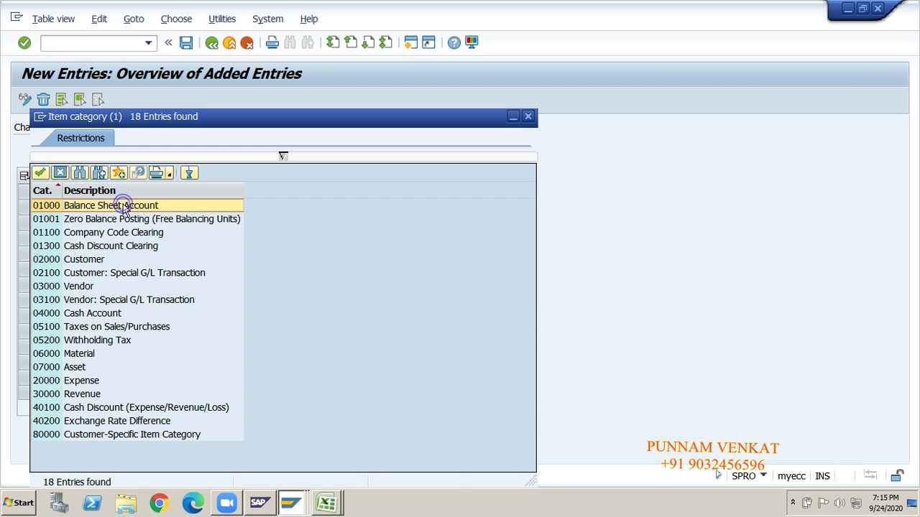
double_click(124, 208)
left_click(201, 236)
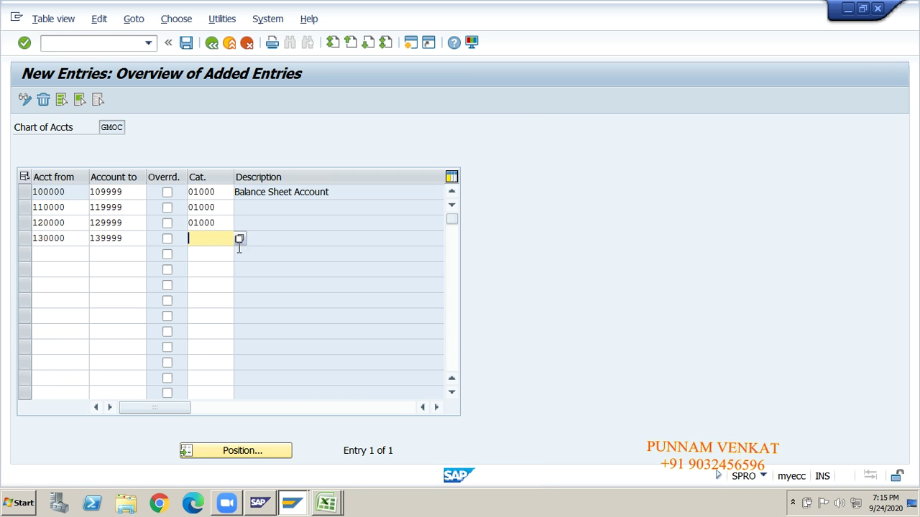
left_click(240, 240)
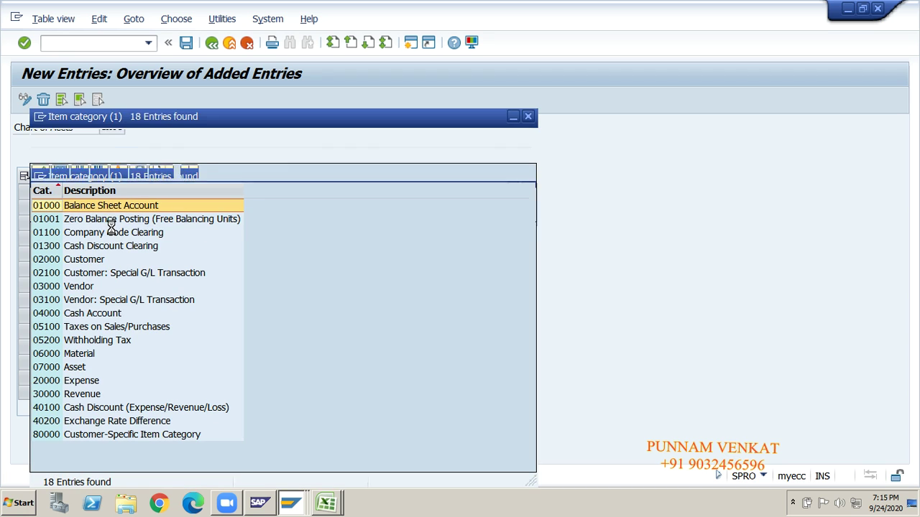
double_click(105, 206)
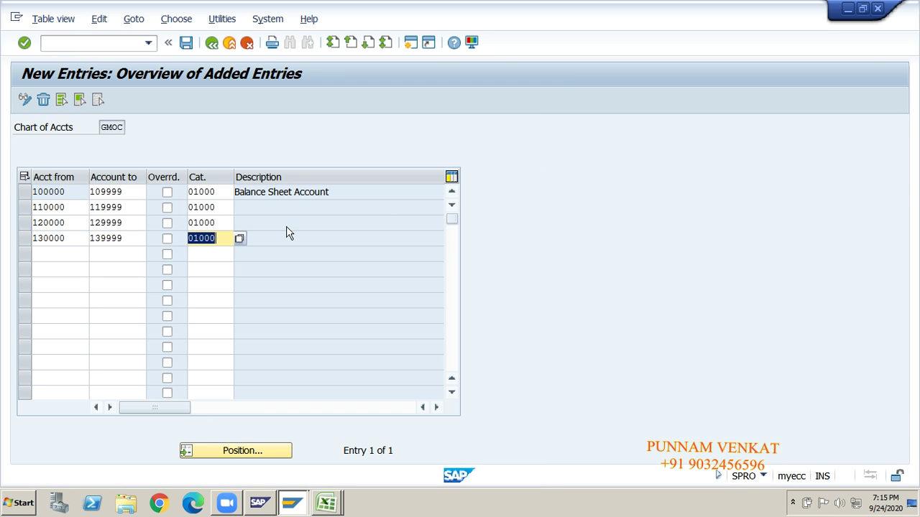
key("Return")
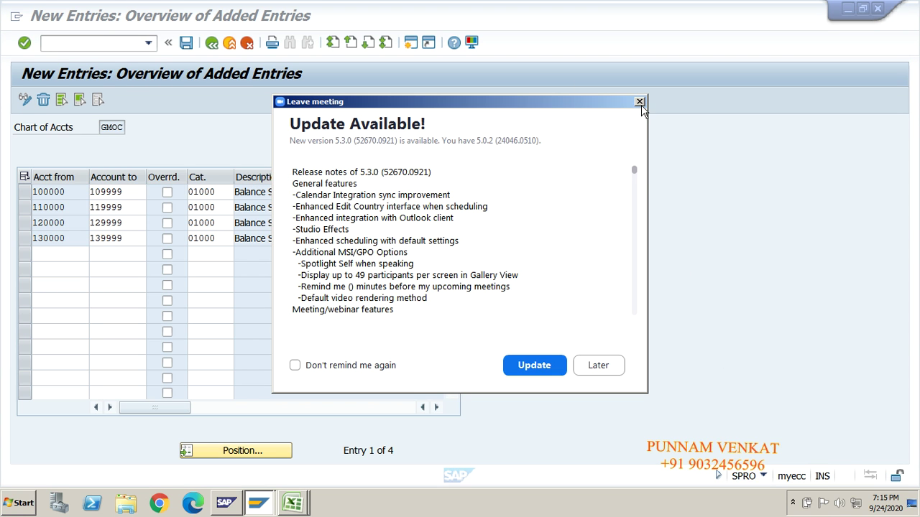
left_click(639, 102)
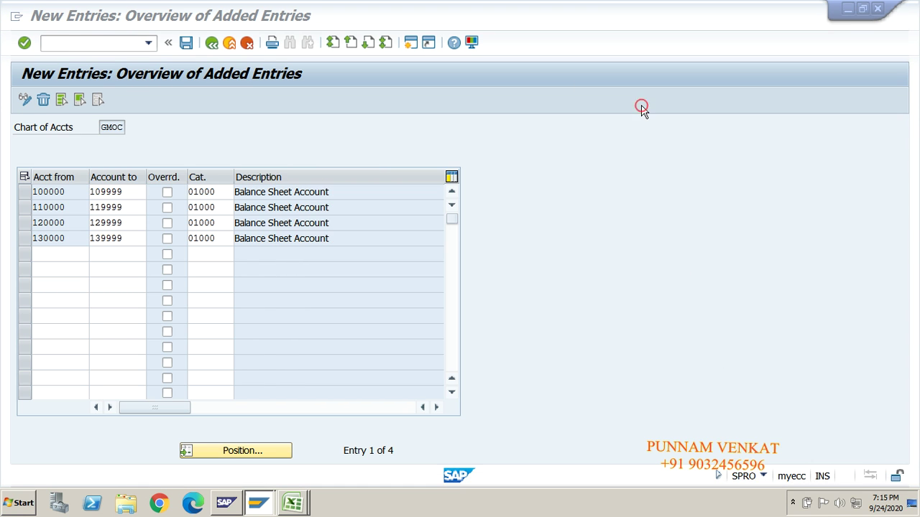
left_click(793, 504)
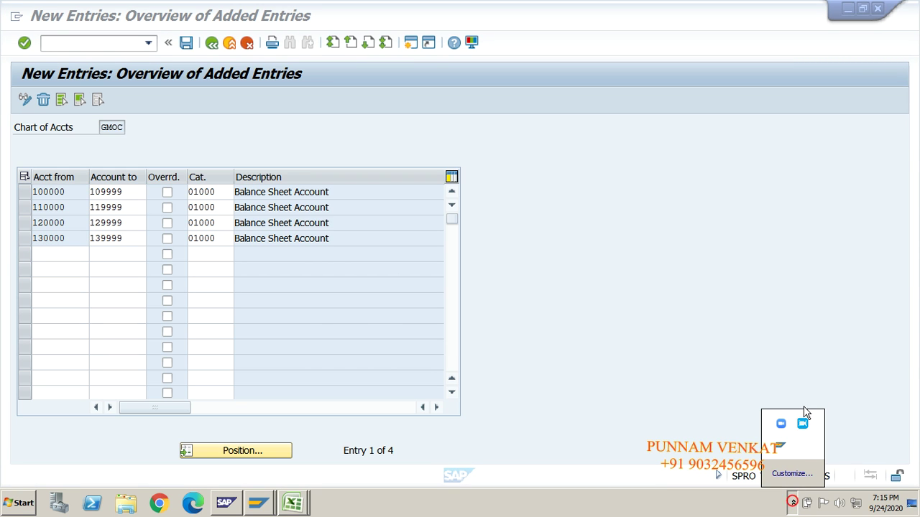
left_click(802, 423)
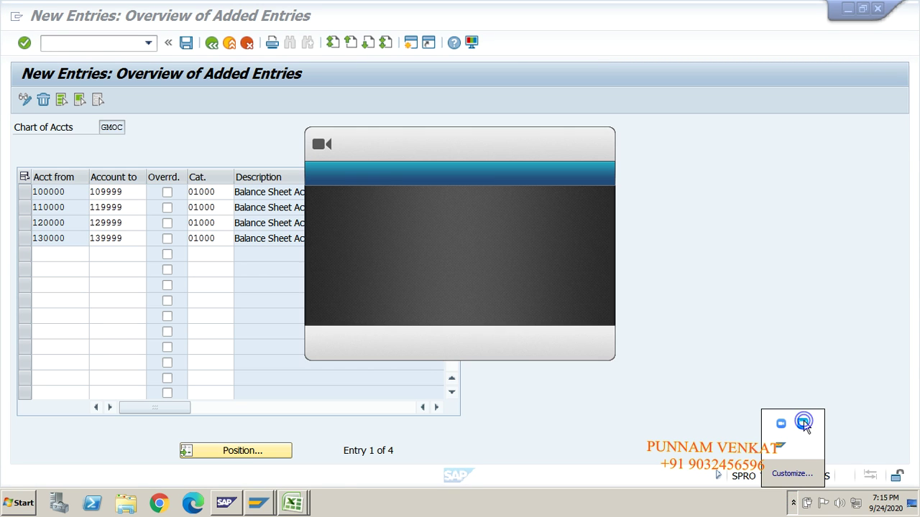
left_click(428, 348)
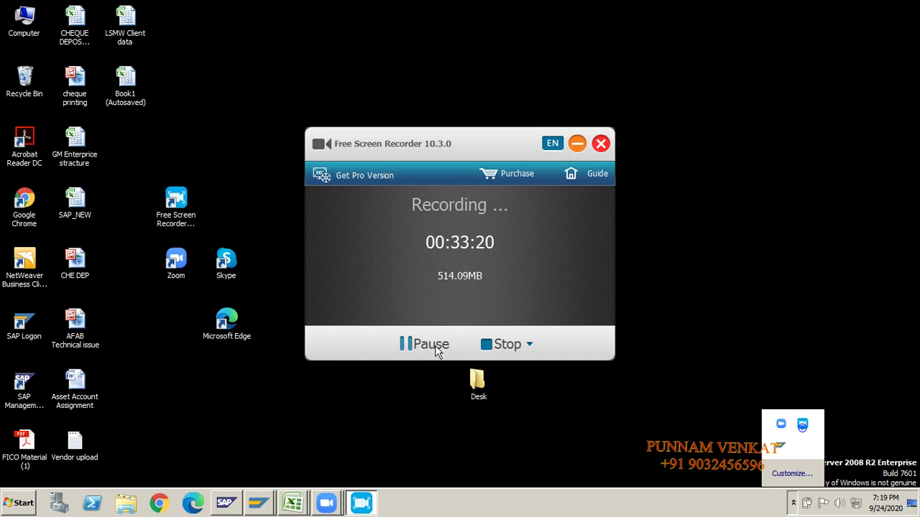
left_click(577, 143)
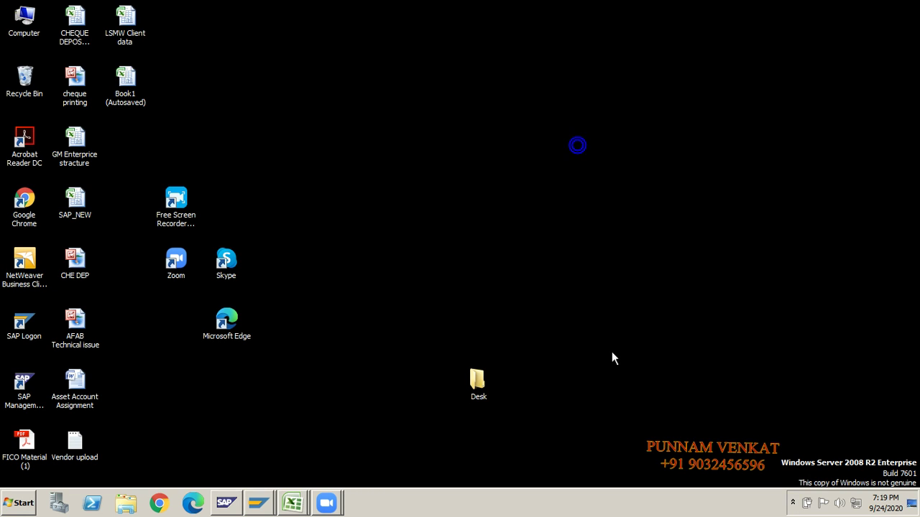
Switch to the SAP_NEW Excel workbook and fill the Share Capital to Unsecured Loans rows, F14:J17, with yellow.
key("alt+Tab")
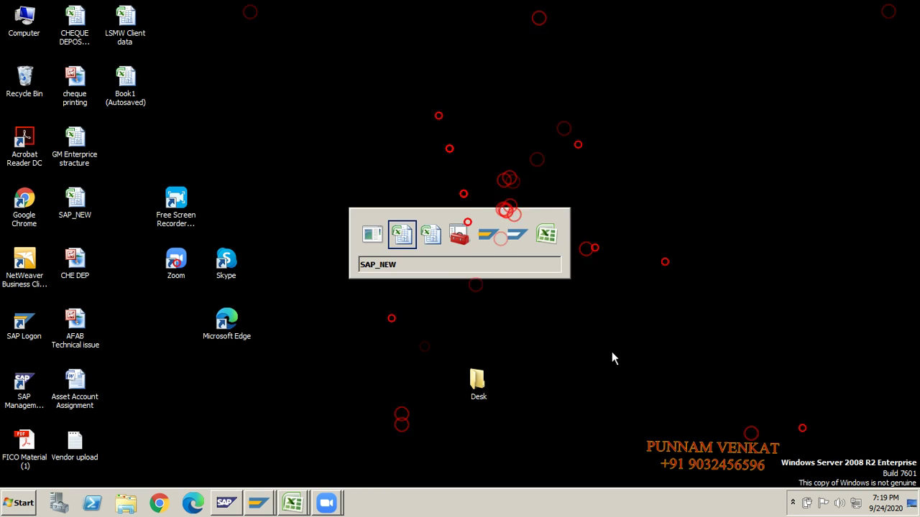
key("alt+Tab")
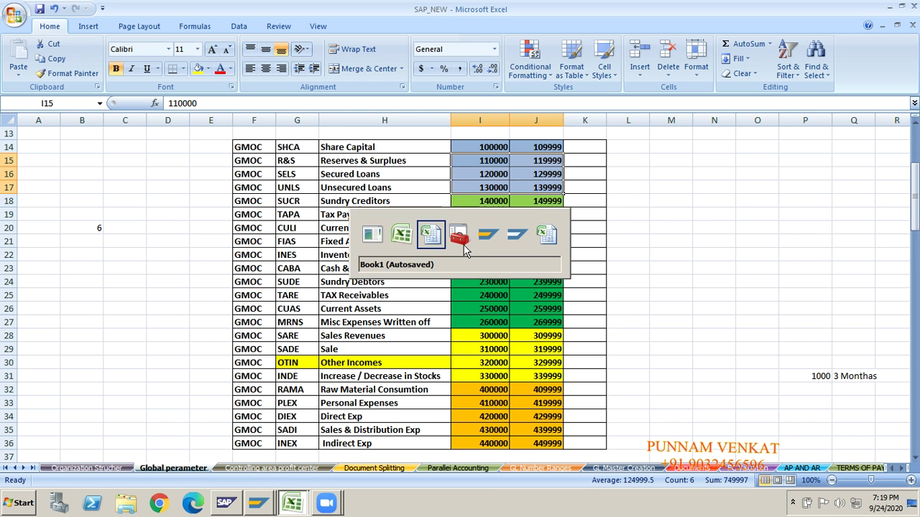
key("alt+Tab")
key("alt+Tab")
key("alt+Tab")
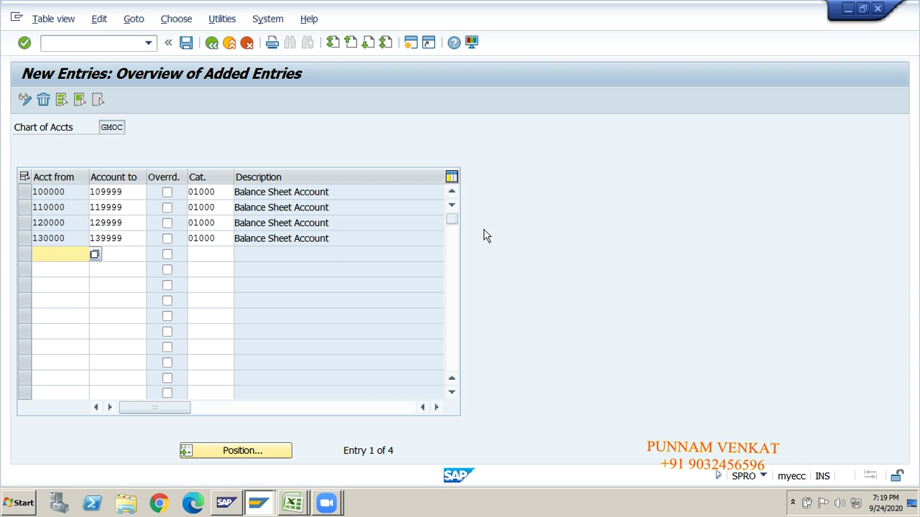
key("alt+Tab")
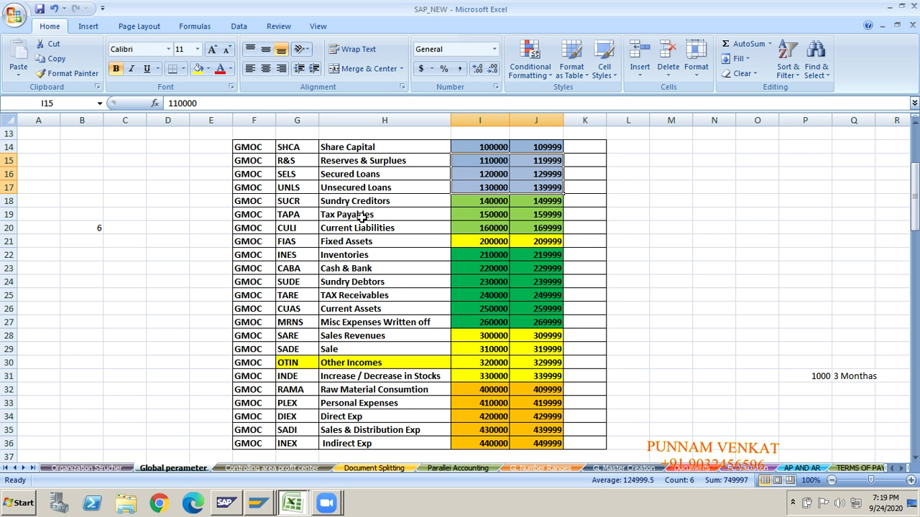
left_click(255, 148)
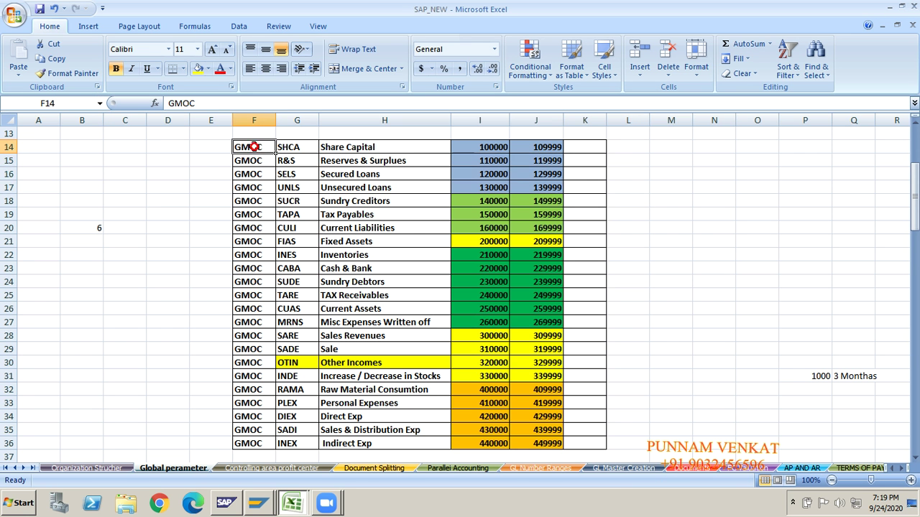
key("shift+Right")
key("shift+Right")
key("shift+Right")
key("shift+Right")
key("shift+Down")
key("shift+Down")
key("shift+Down")
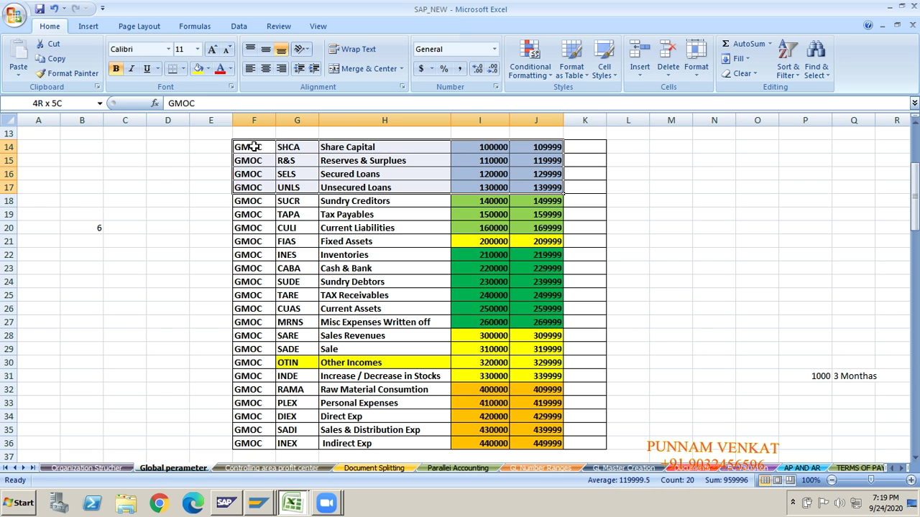
left_click(198, 72)
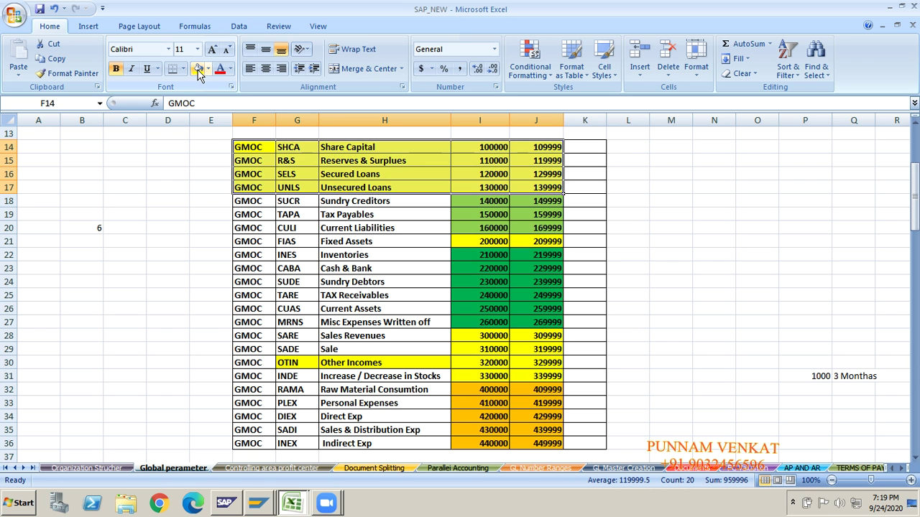
Copy the Sundry Creditors range, 140000 to 149999, from the workbook and paste it into the next empty entry in SAP.
left_click(345, 206)
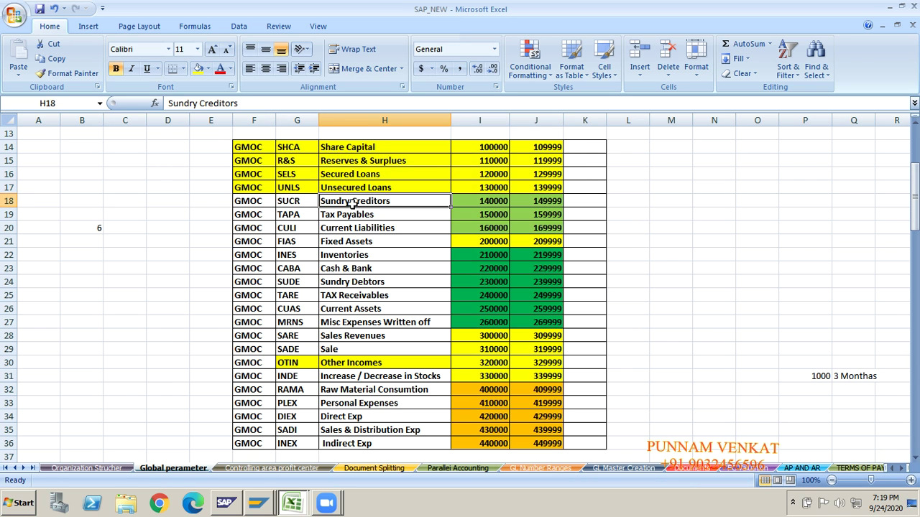
left_click(467, 201)
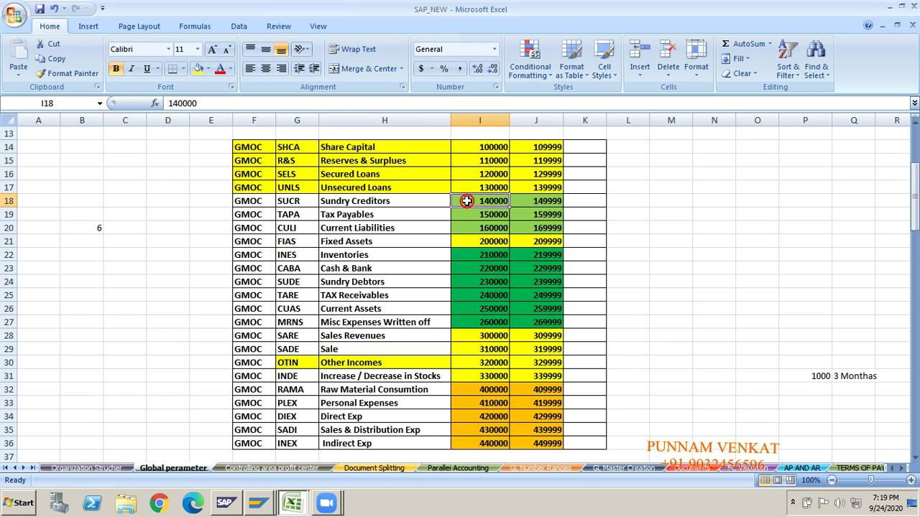
key("shift+Right")
key("ctrl+c")
key("alt+Tab")
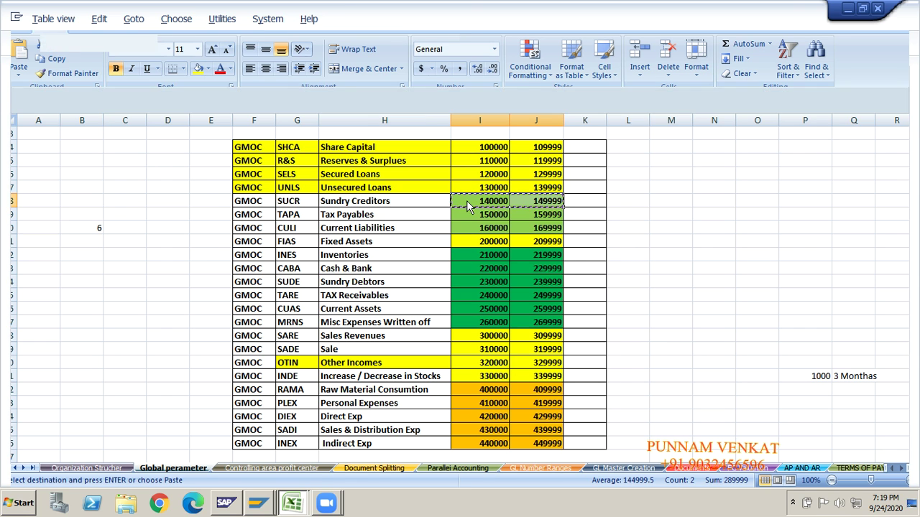
key("ctrl+v")
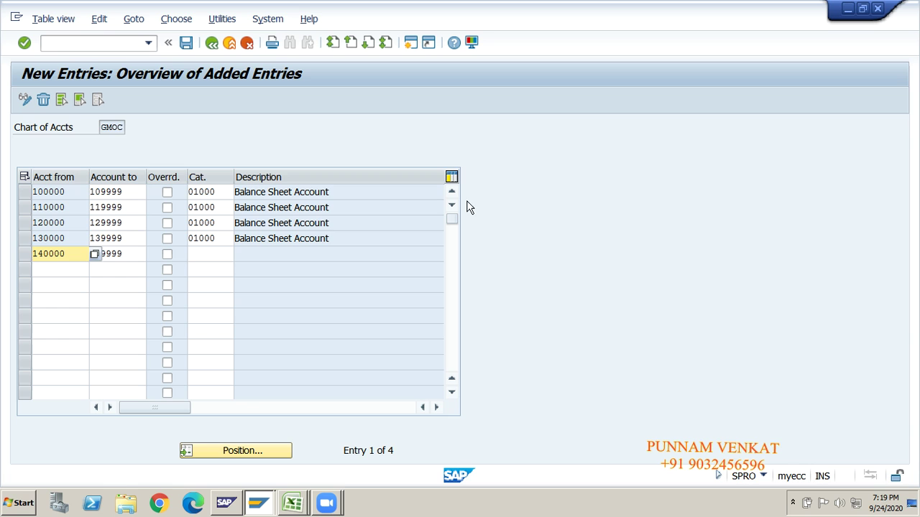
Assign item category 03000 Vendor to the account range 140000 to 149999.
left_click(213, 257)
left_click(237, 256)
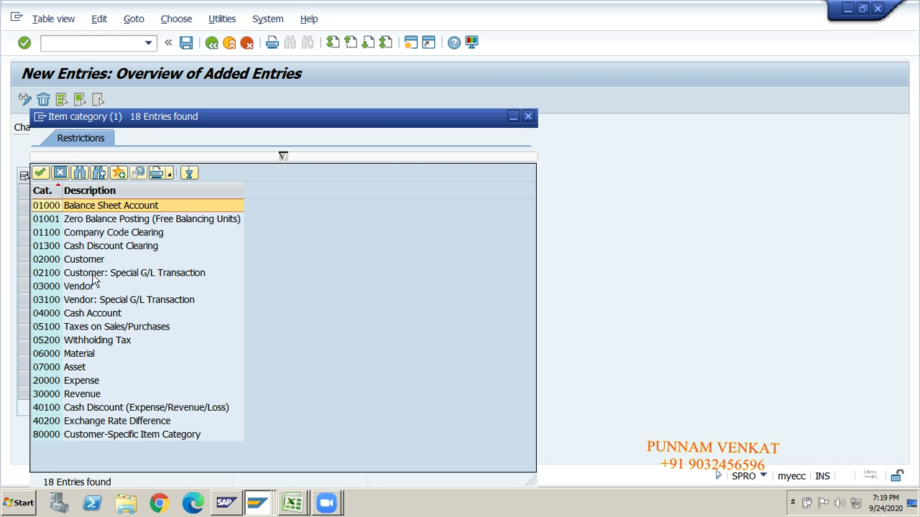
double_click(89, 294)
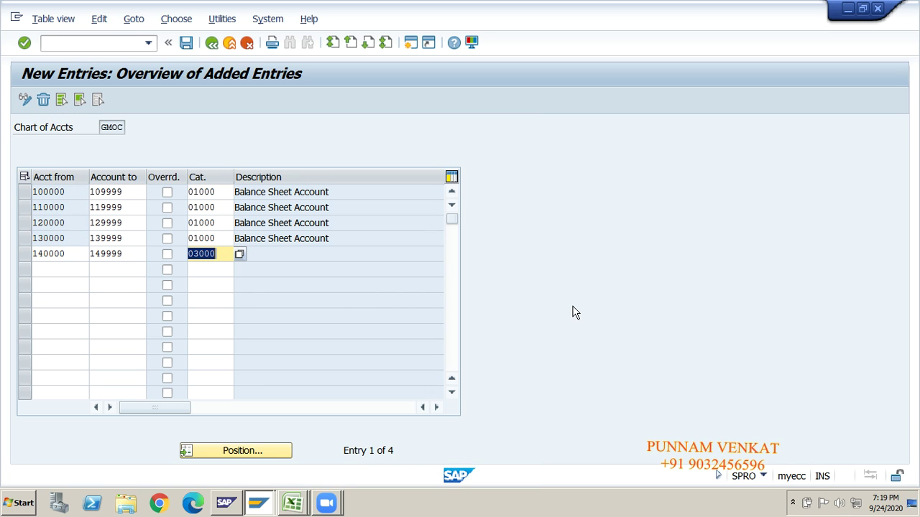
key("Return")
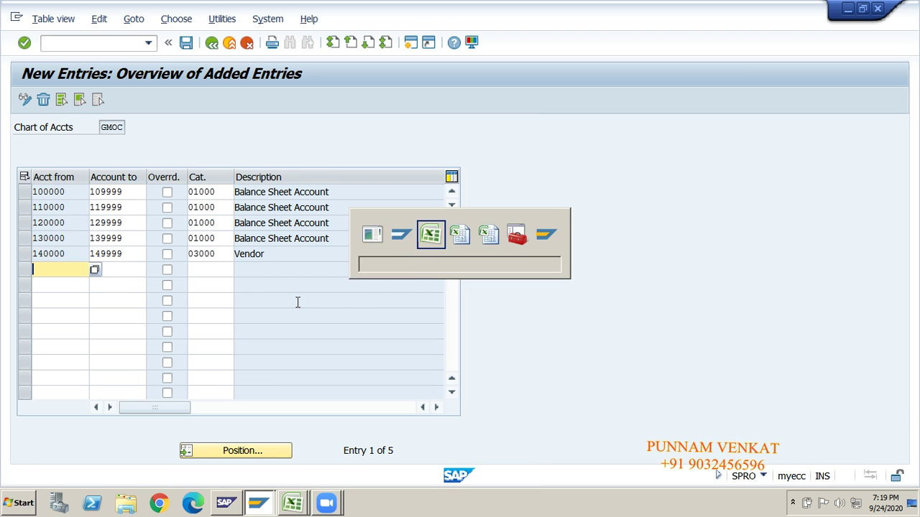
Switch back to the Excel workbook and fill the Sundry Creditors name cell, H18, with yellow.
key("alt+Tab")
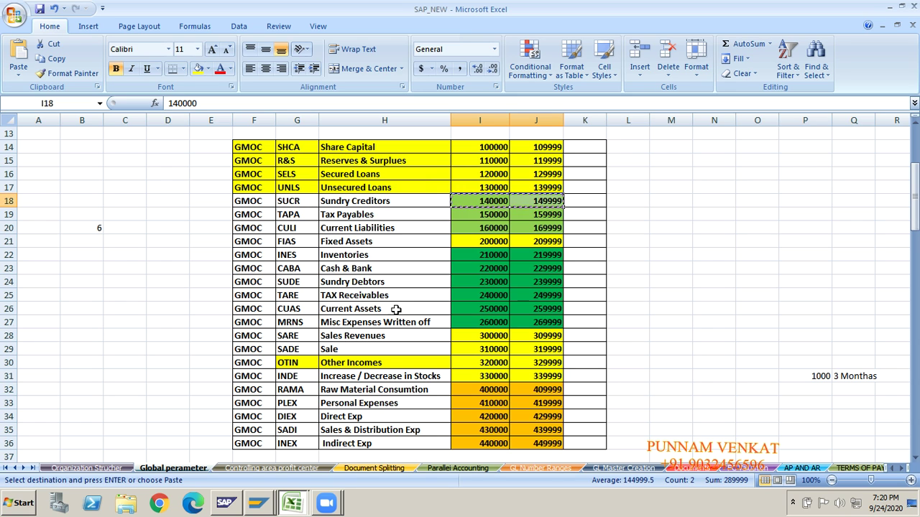
left_click(340, 215)
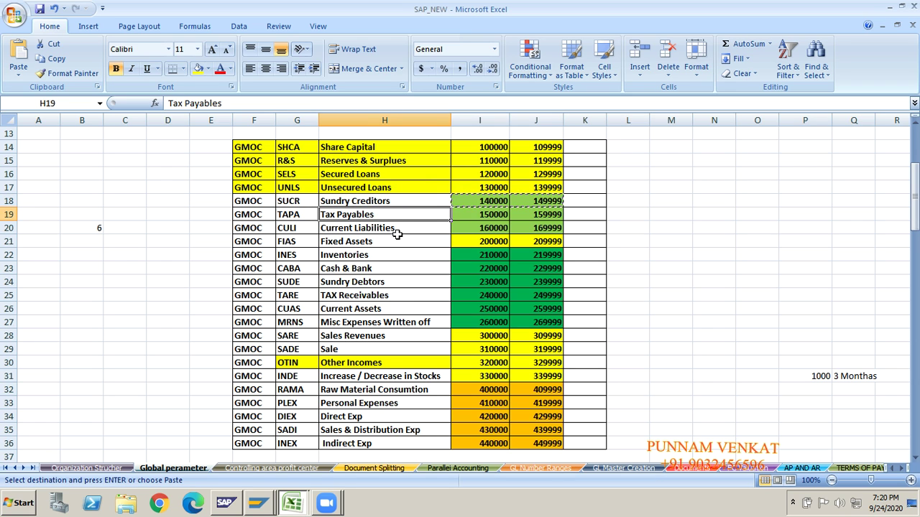
left_click(466, 214)
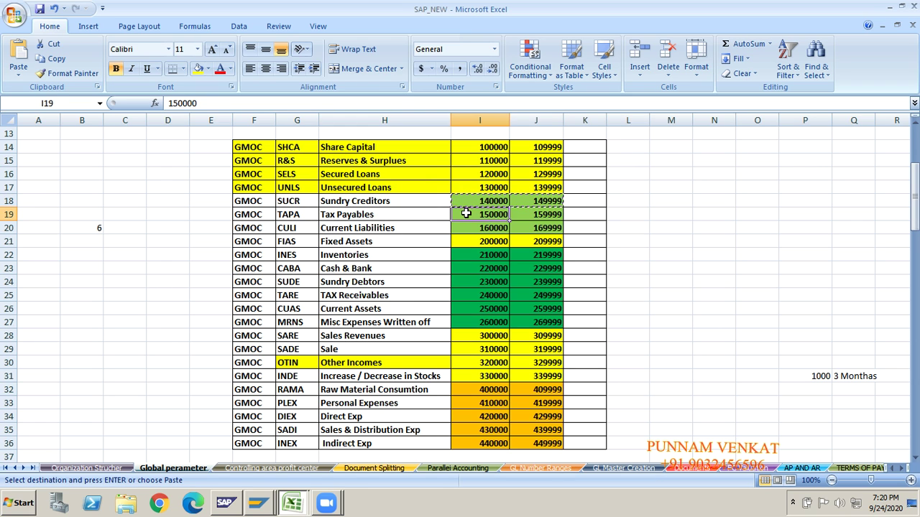
key("Right")
left_click(352, 206)
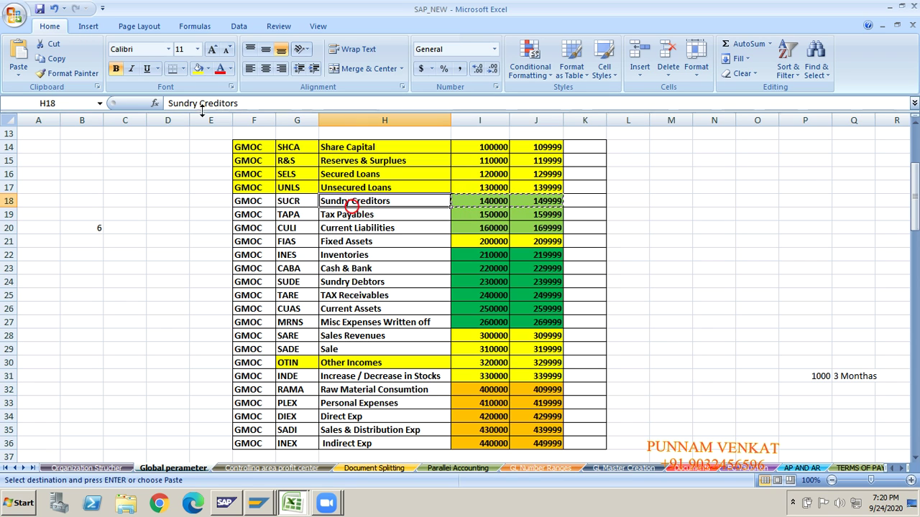
left_click(197, 68)
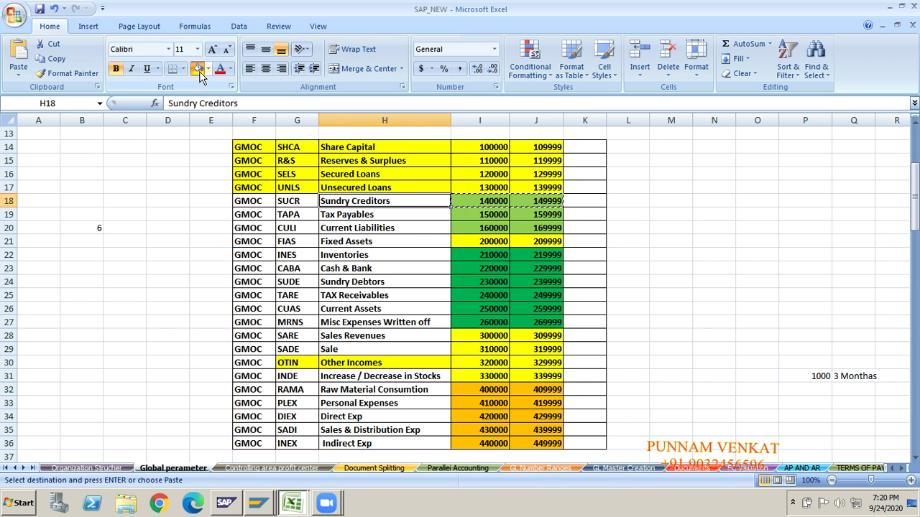
Copy the Tax Payables range, 150000 to 159999, from the workbook and paste it into the next empty SAP entry.
left_click(480, 214)
key("Right")
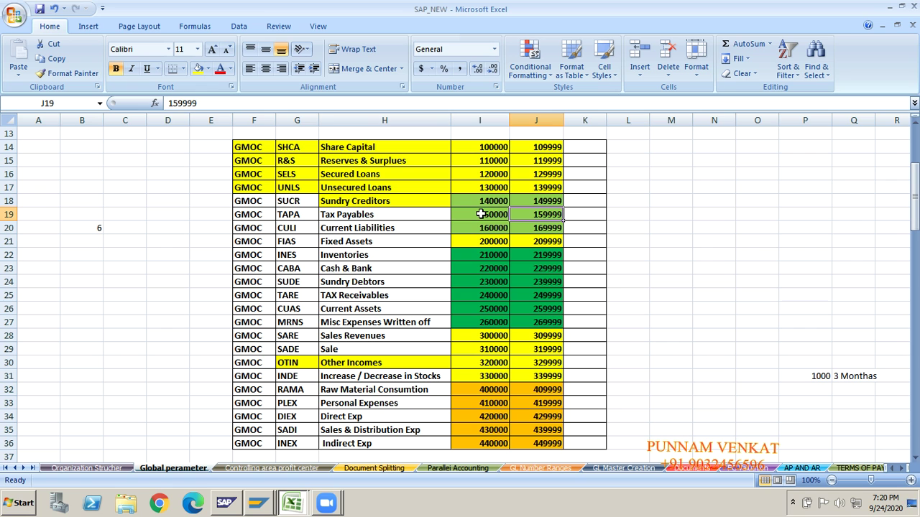
left_click(480, 214)
key("shift+Right")
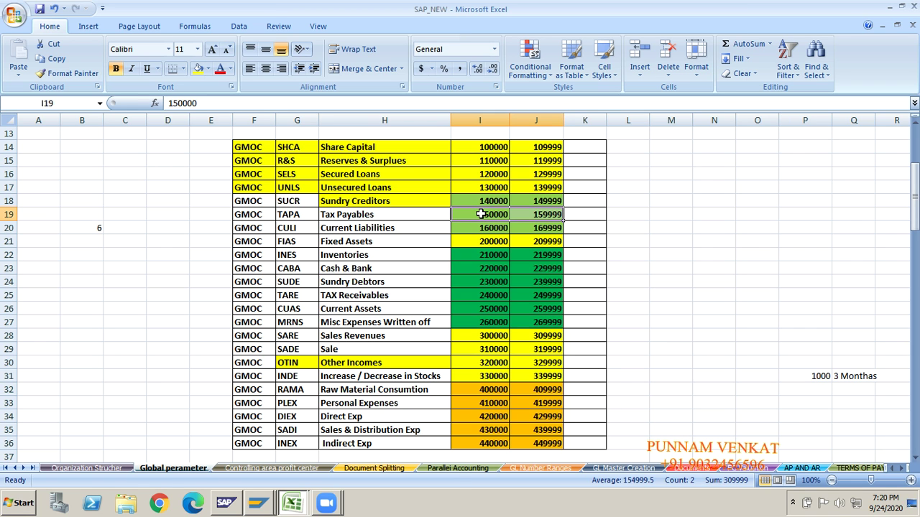
key("ctrl+c")
key("alt+Tab")
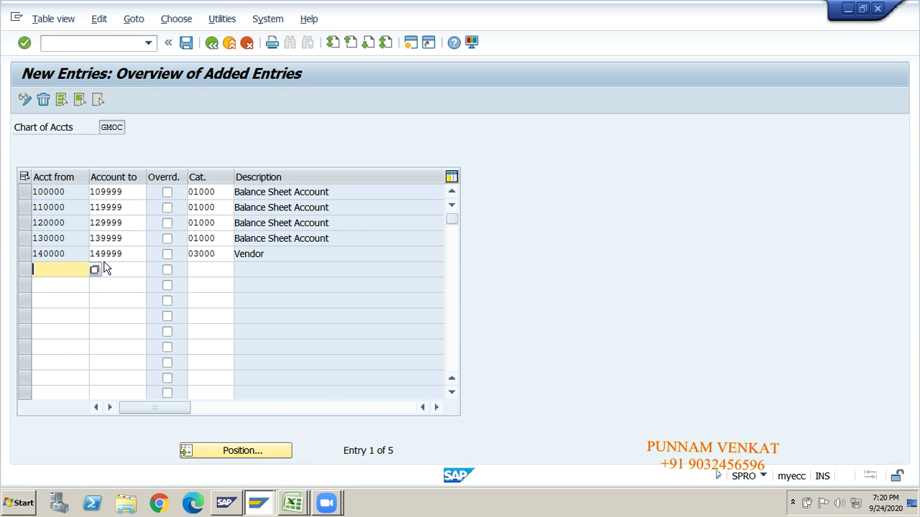
key("ctrl+v")
Assign item category 05100 Taxes on Sales/Purchases to the account range 150000 to 159999.
left_click(214, 269)
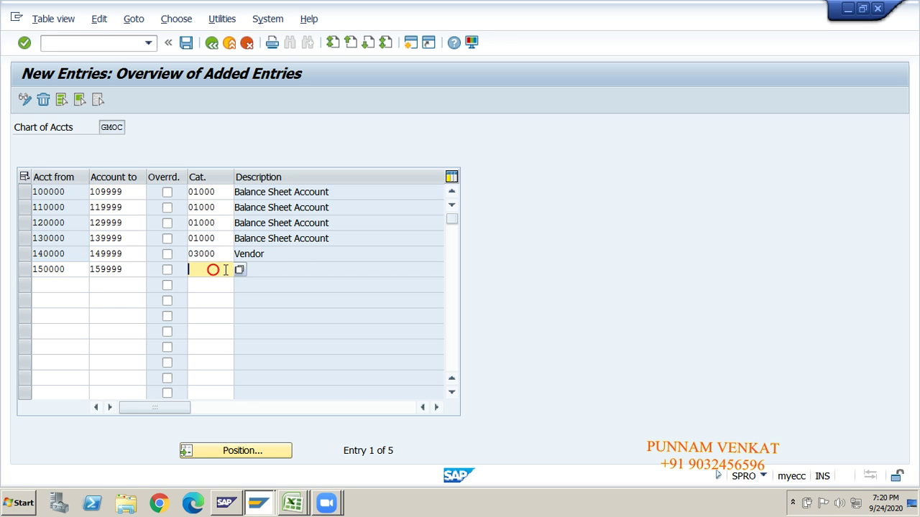
left_click(240, 271)
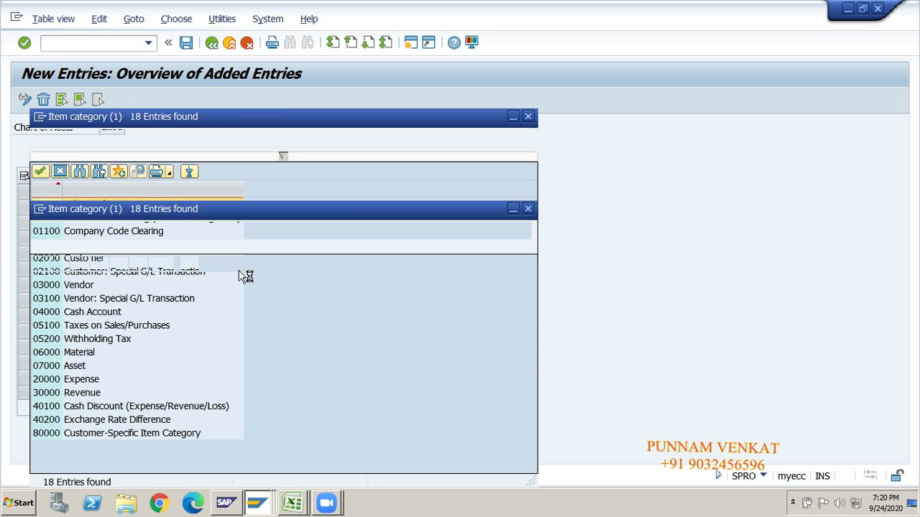
left_click(83, 329)
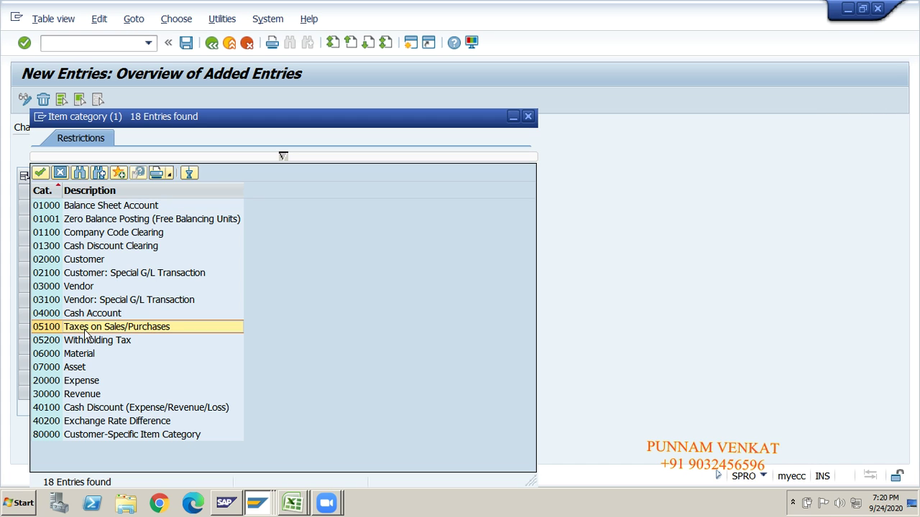
double_click(84, 329)
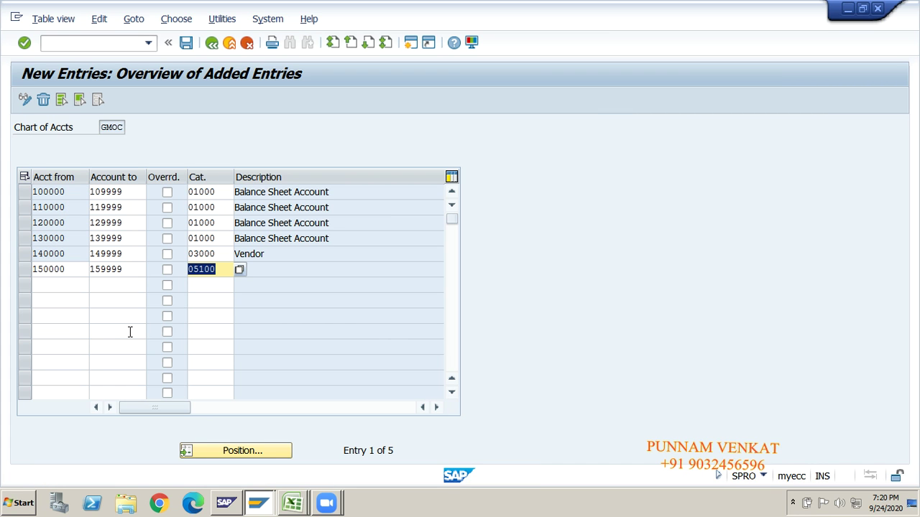
key("Return")
Return to the Excel workbook and fill the Tax Payables name cell, H19, with yellow.
key("alt+Tab")
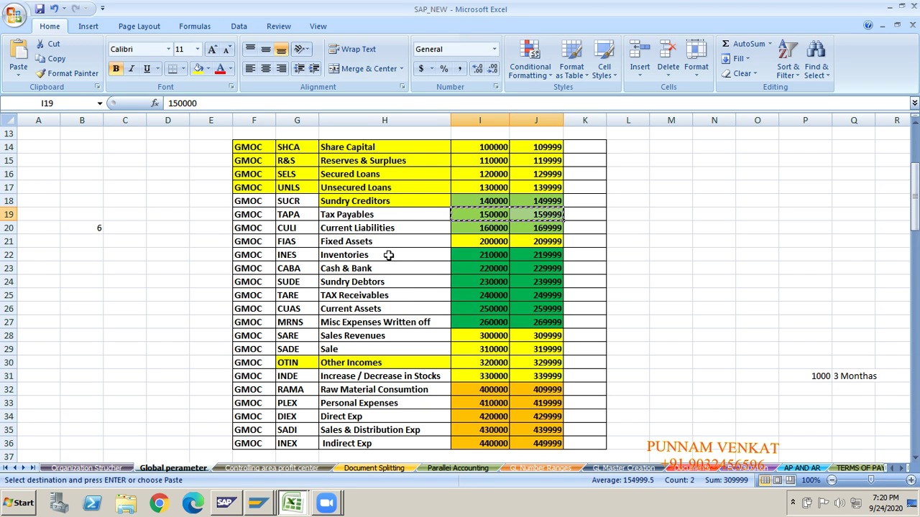
left_click(351, 215)
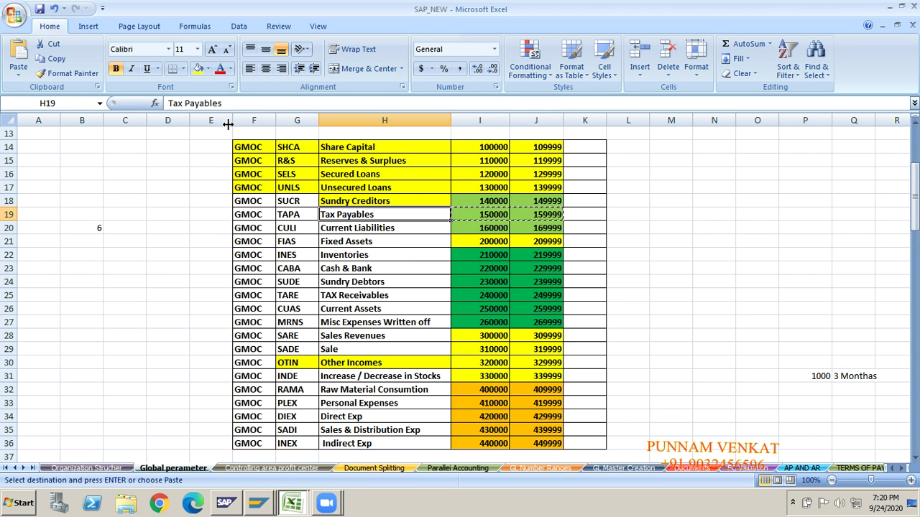
left_click(198, 68)
Copy the Current Liabilities range, 160000 to 169999, from the workbook and paste it into the next empty SAP entry.
left_click(484, 228)
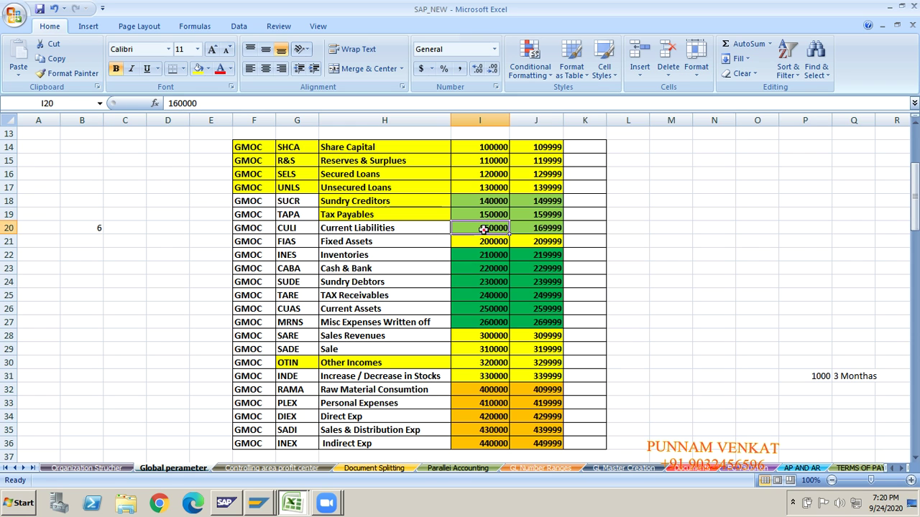
key("shift+Right")
key("ctrl+c")
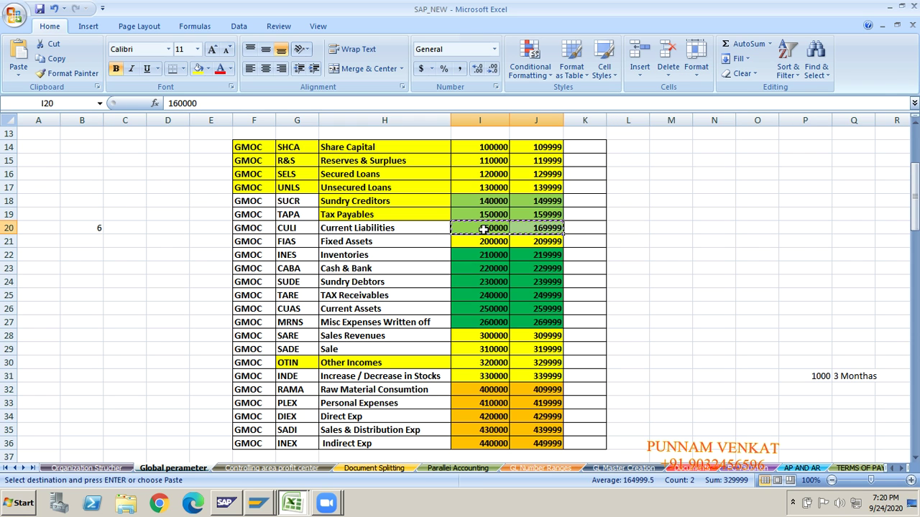
key("alt+Tab")
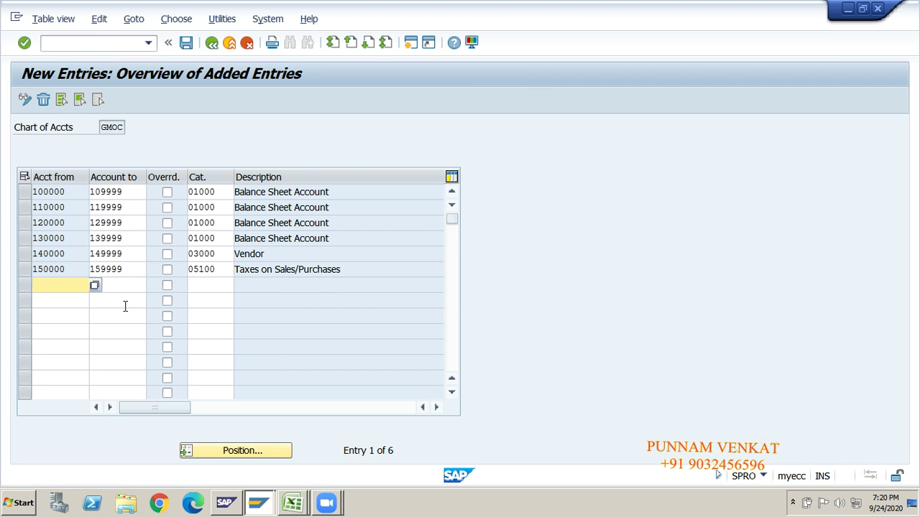
key("ctrl+v")
Assign item category 01000 Balance Sheet Account to the account range 160000 to 169999.
left_click(204, 284)
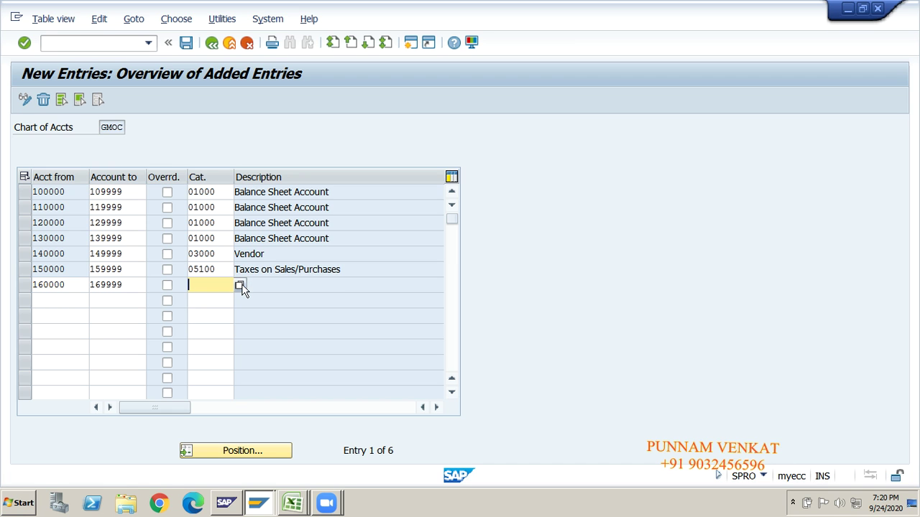
left_click(239, 285)
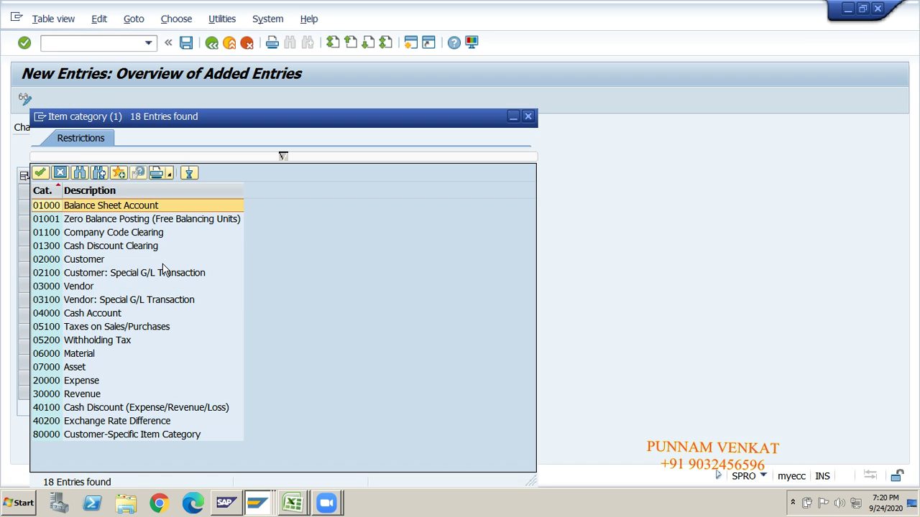
double_click(120, 206)
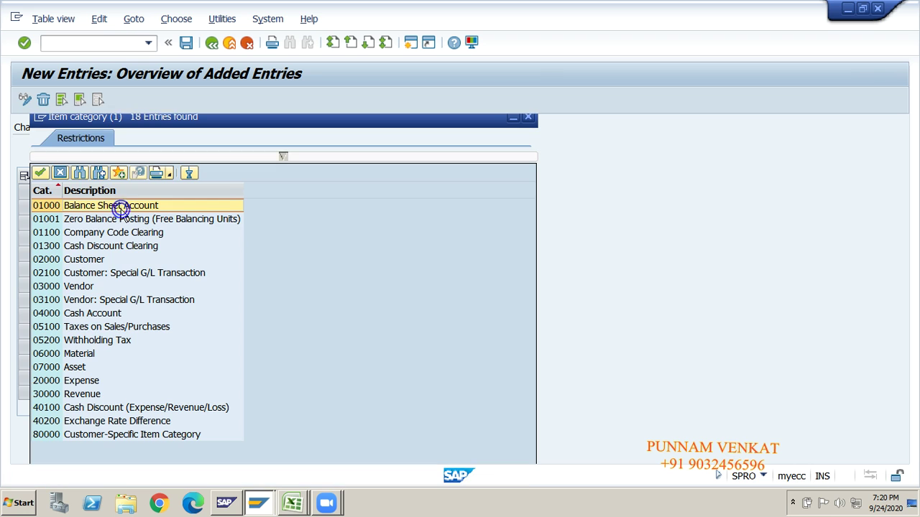
key("Return")
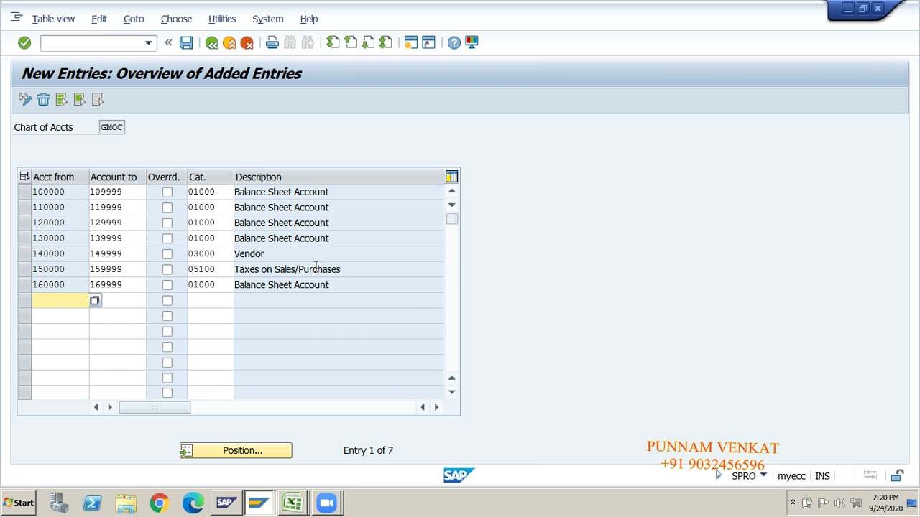
Switch to the Excel workbook and fill the Current Liabilities name cell, H20, with yellow.
key("alt+Tab")
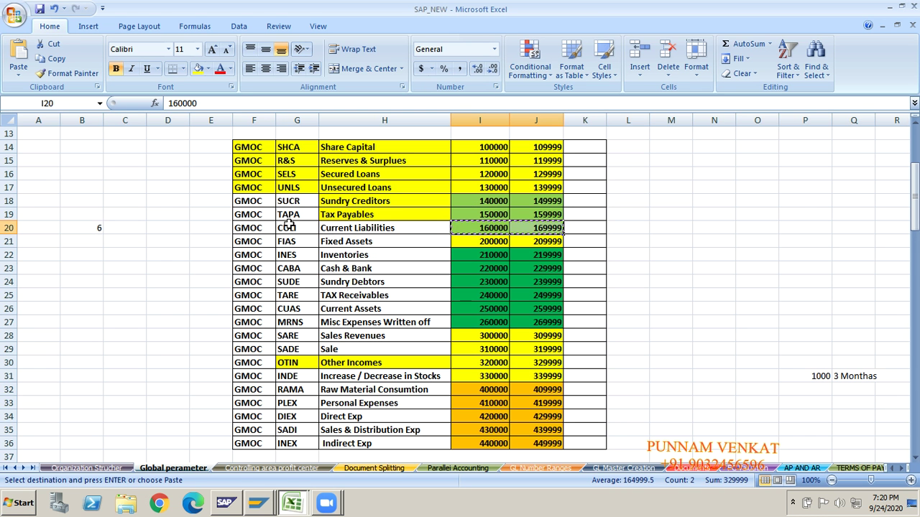
left_click(350, 230)
left_click(199, 68)
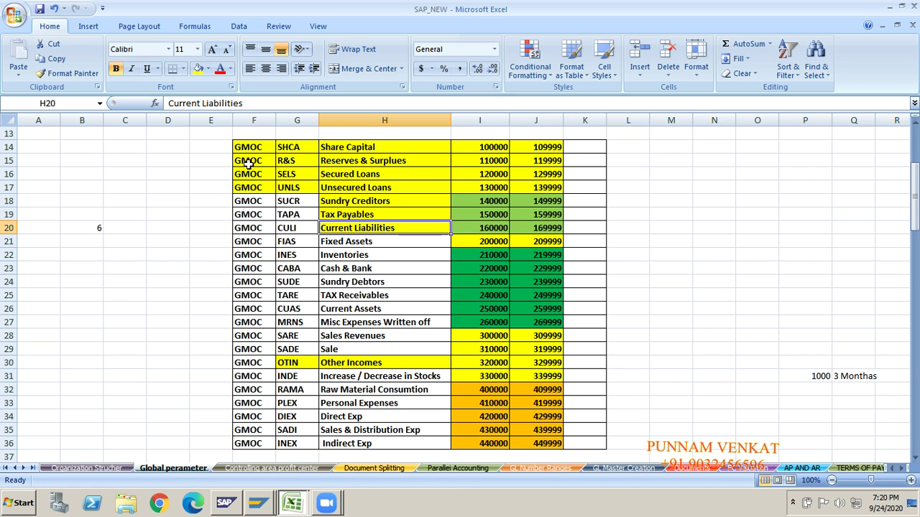
Copy the Fixed Assets range, 200000 to 209999, from the workbook and paste it into the next empty SAP entry.
left_click(352, 243)
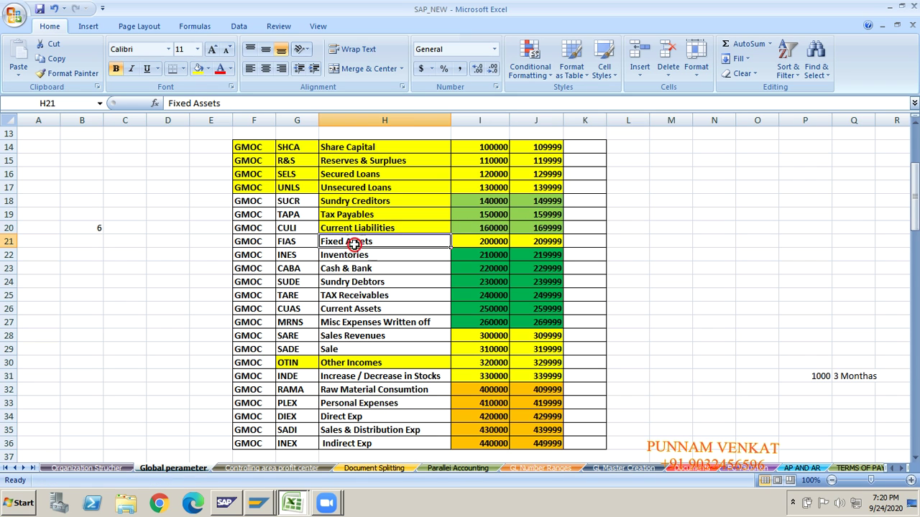
left_click(485, 240)
key("shift+Right")
key("ctrl+c")
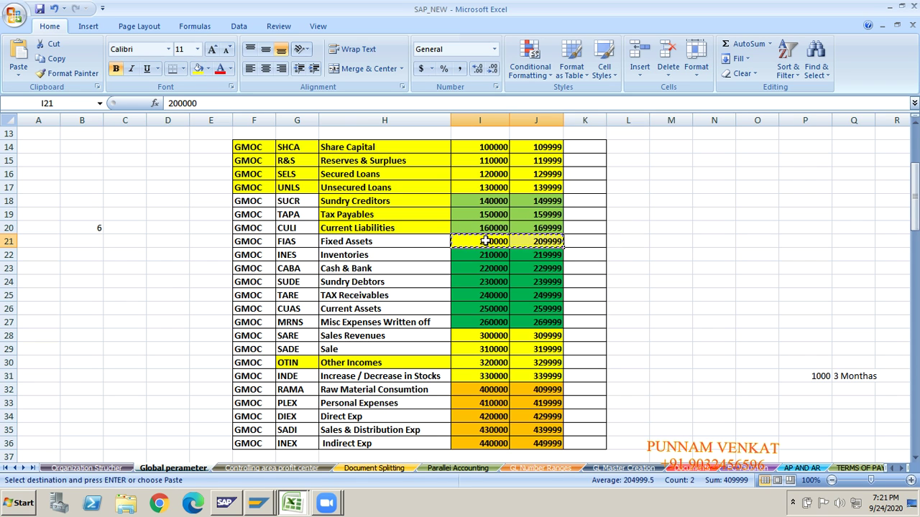
key("alt+Tab")
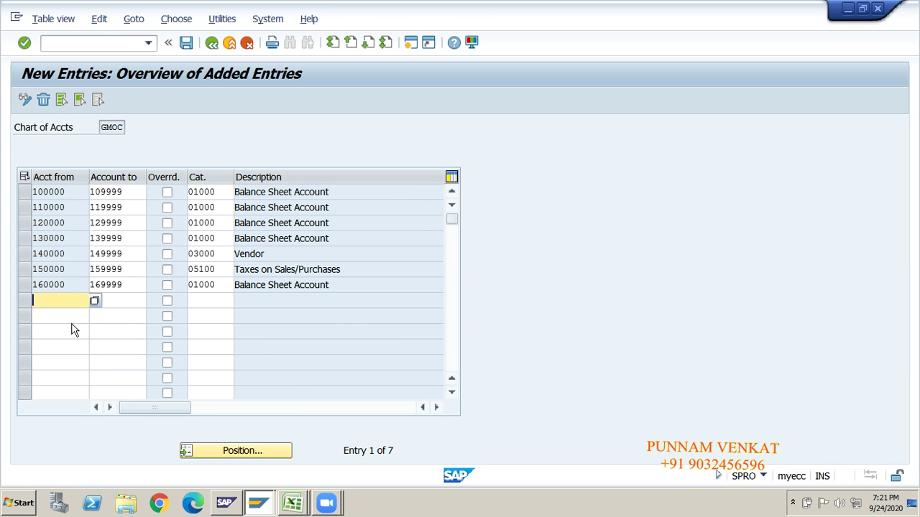
key("ctrl+v")
Assign item category 07000 Asset to the account range 200000 to 209999.
left_click(221, 302)
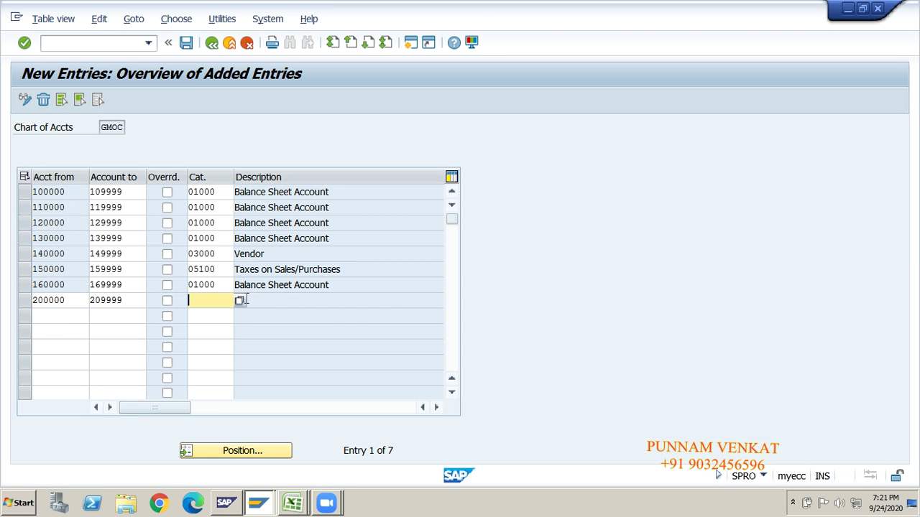
left_click(239, 301)
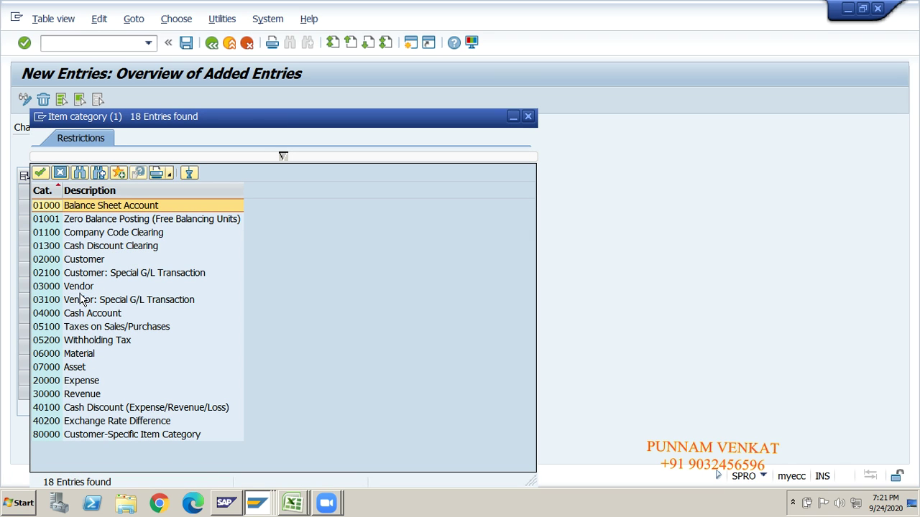
left_click(79, 368)
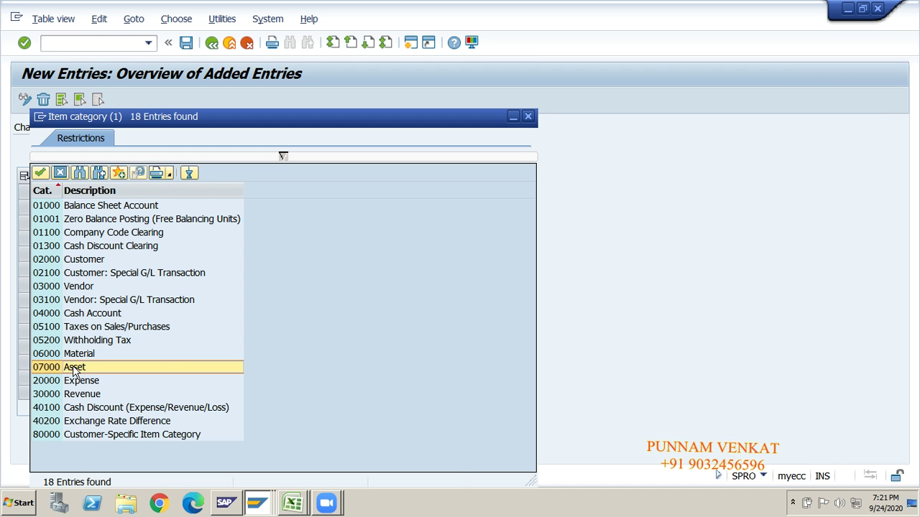
double_click(74, 368)
Return to the Excel workbook and fill the Fixed Assets name cell, H21, with yellow.
key("alt+Tab")
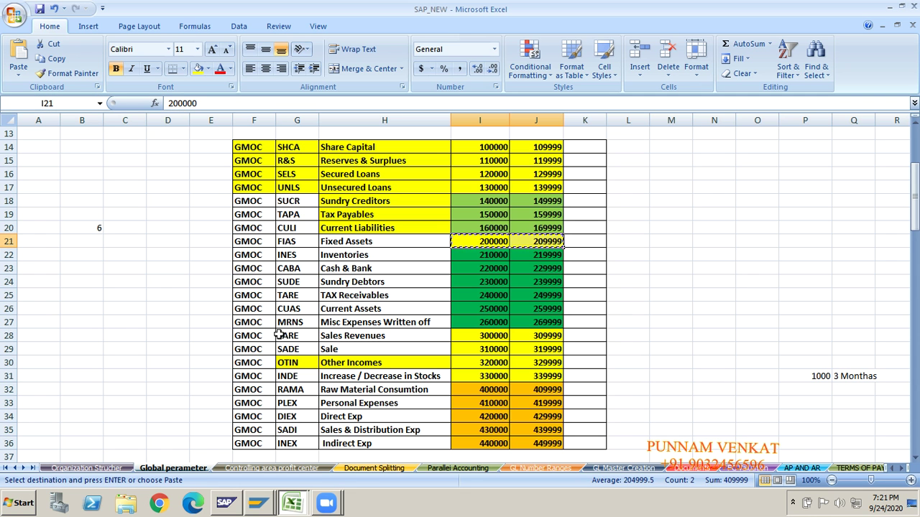
left_click(341, 257)
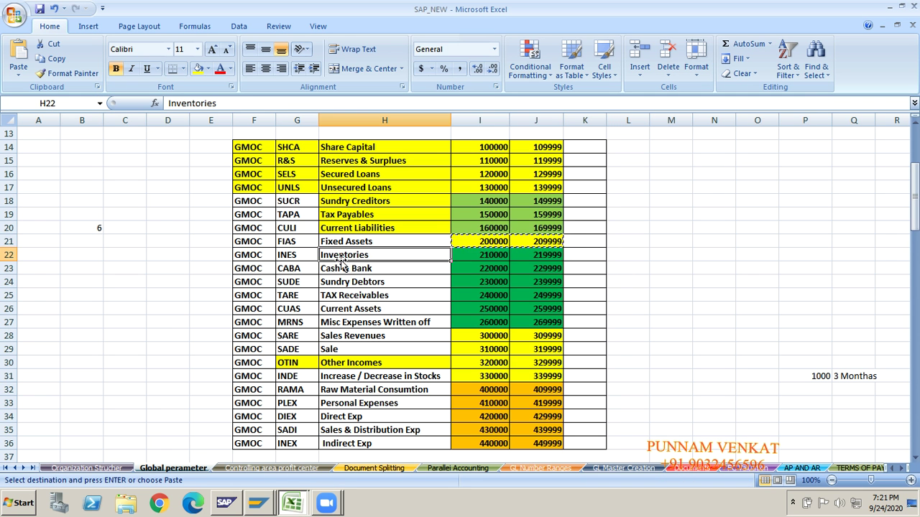
left_click(343, 266)
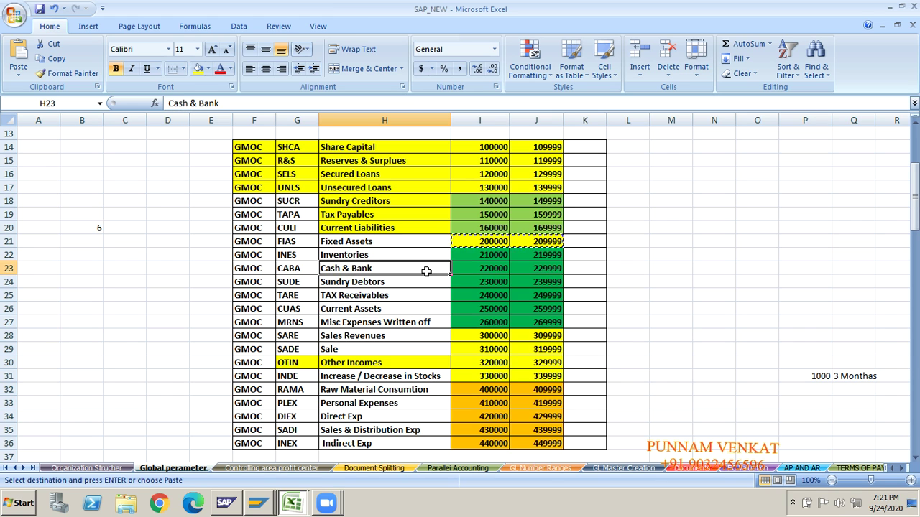
key("Down")
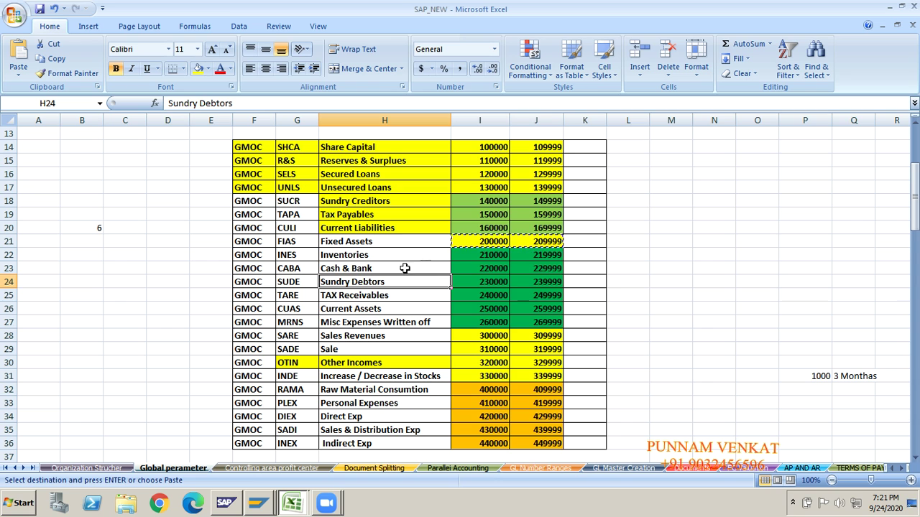
left_click(365, 245)
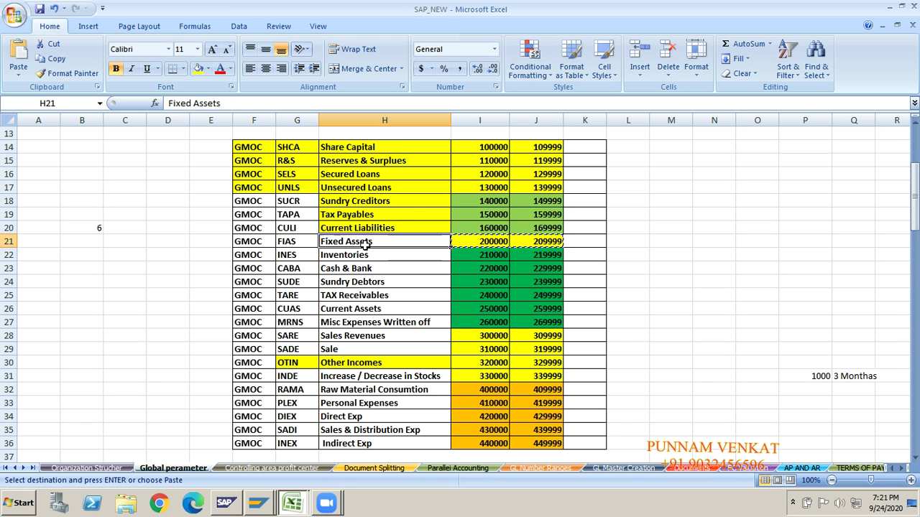
left_click(198, 68)
Copy the Inventories and Cash & Bank ranges, 210000 to 229999, from the workbook and paste them into the next empty SAP entries.
left_click_drag(463, 256, 473, 257)
key("ctrl+c")
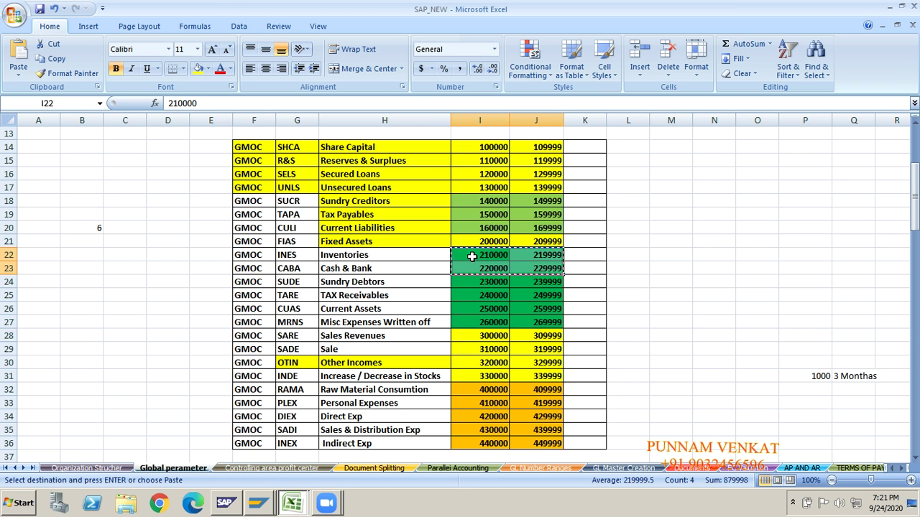
key("alt+Tab")
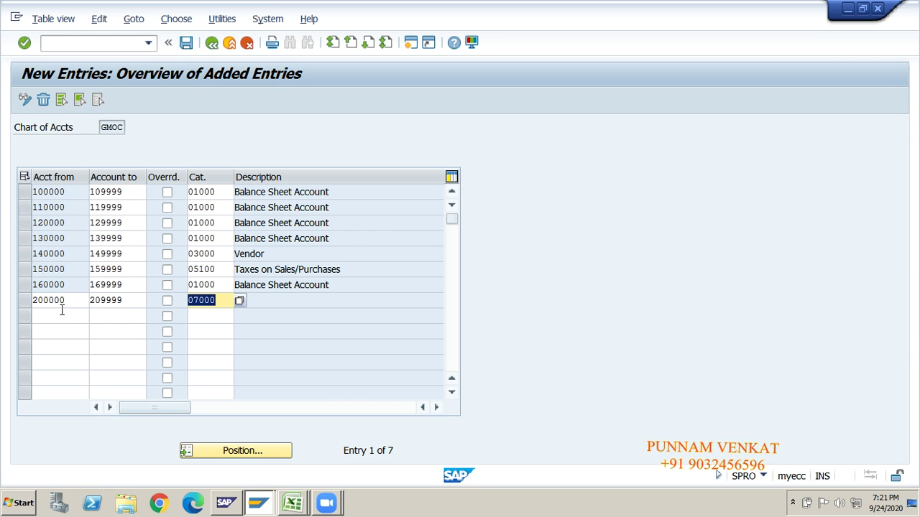
left_click(62, 315)
key("ctrl+v")
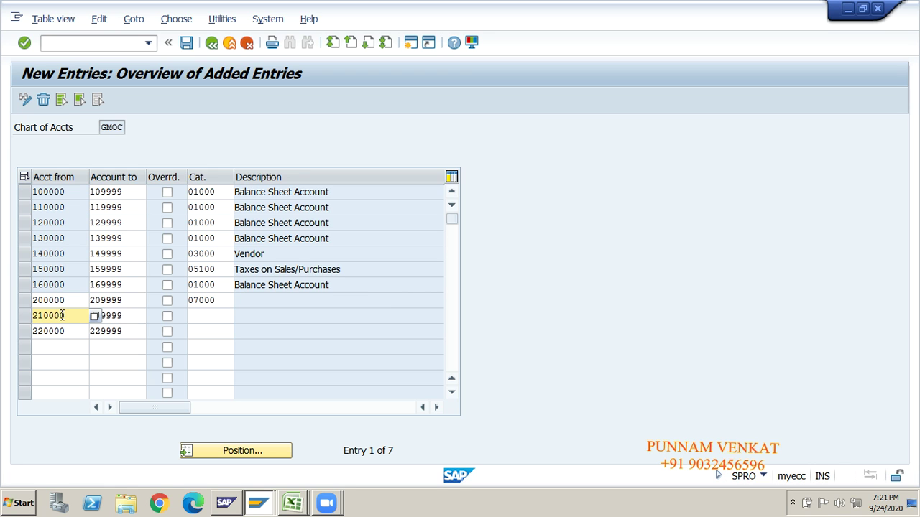
Assign item category 07000 Asset to the account ranges 210000 to 219999 and 220000 to 229999.
left_click(201, 318)
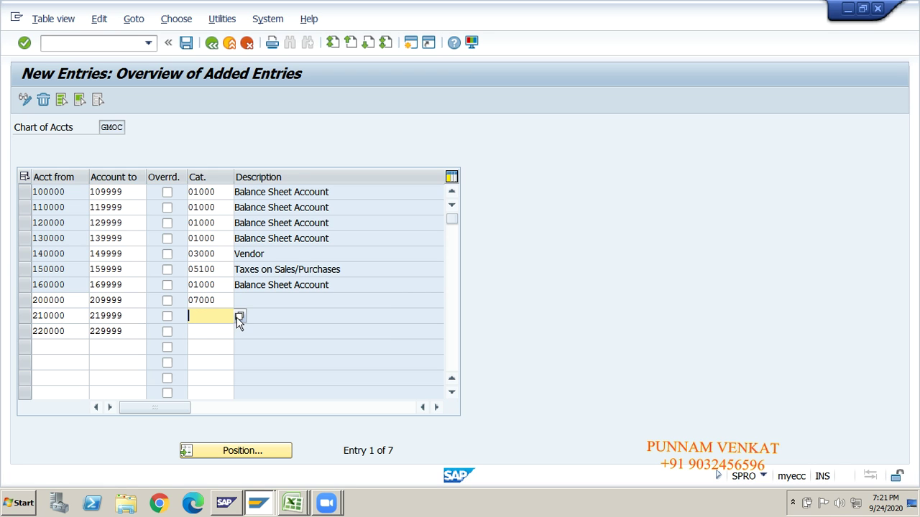
key("Return")
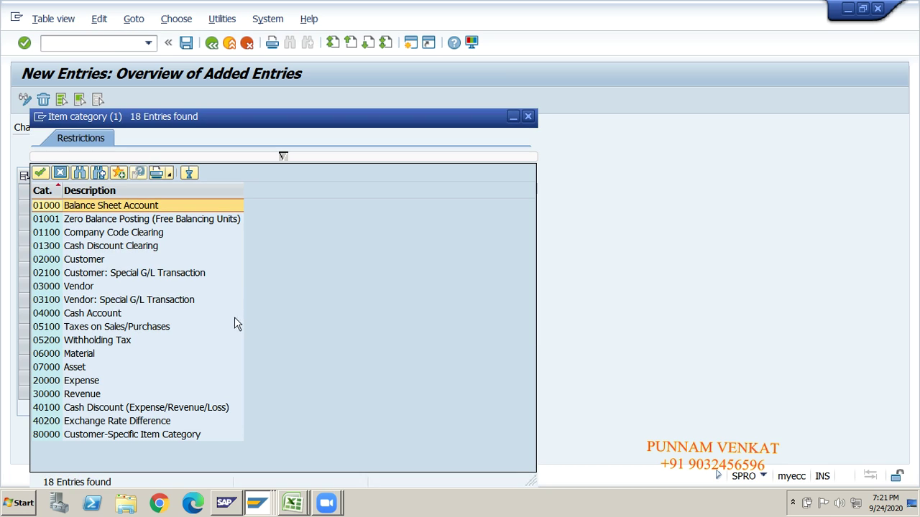
left_click(78, 369)
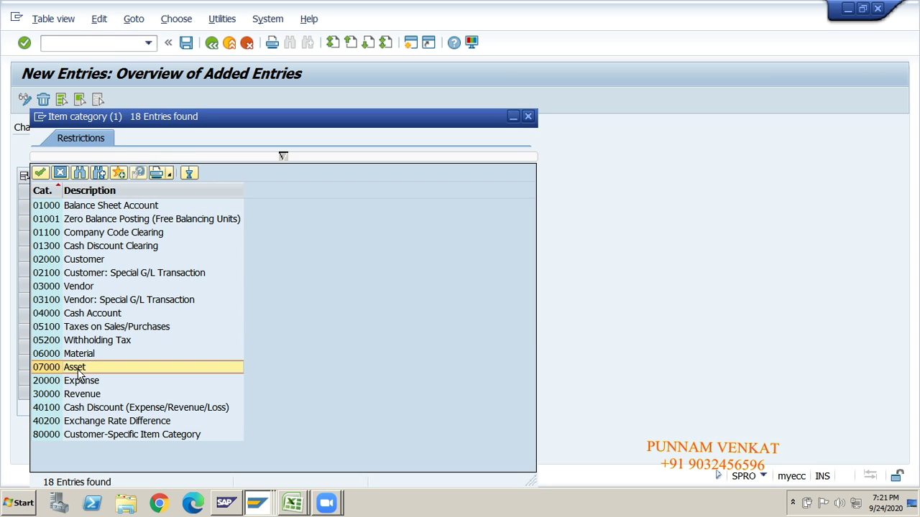
double_click(77, 369)
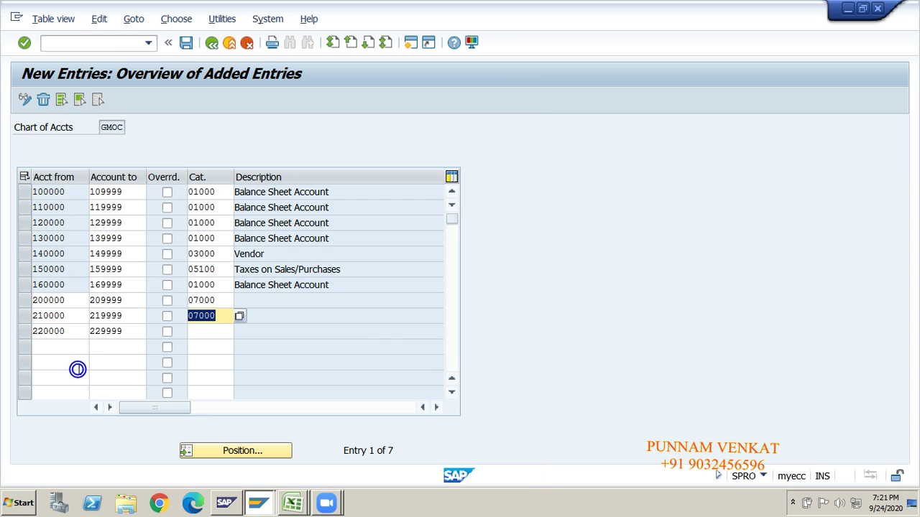
left_click(198, 332)
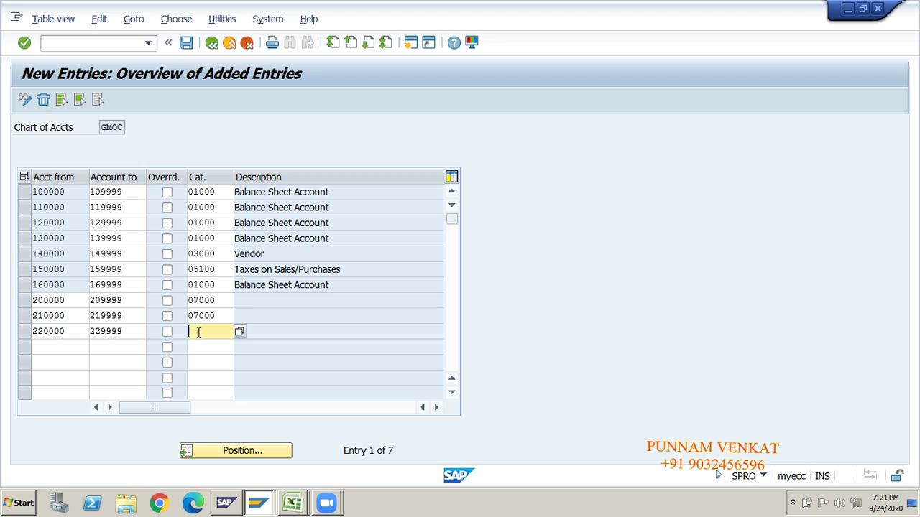
left_click(238, 331)
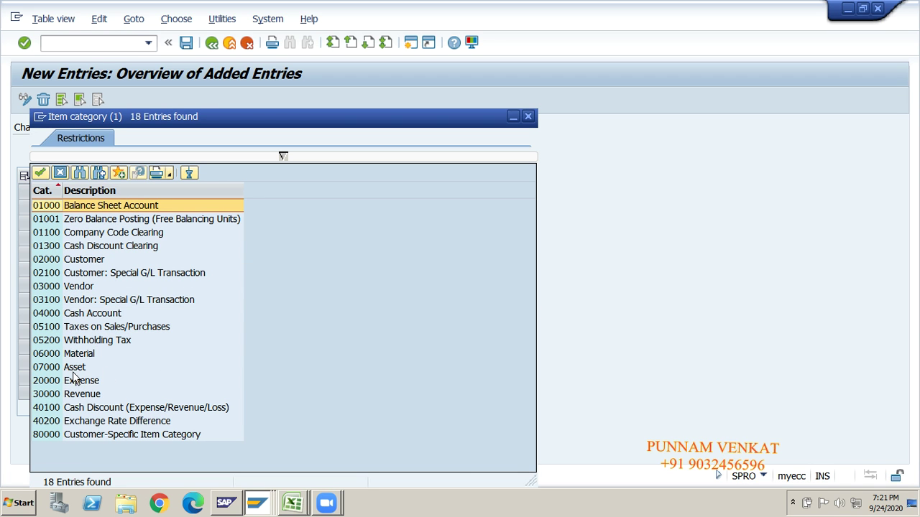
double_click(74, 369)
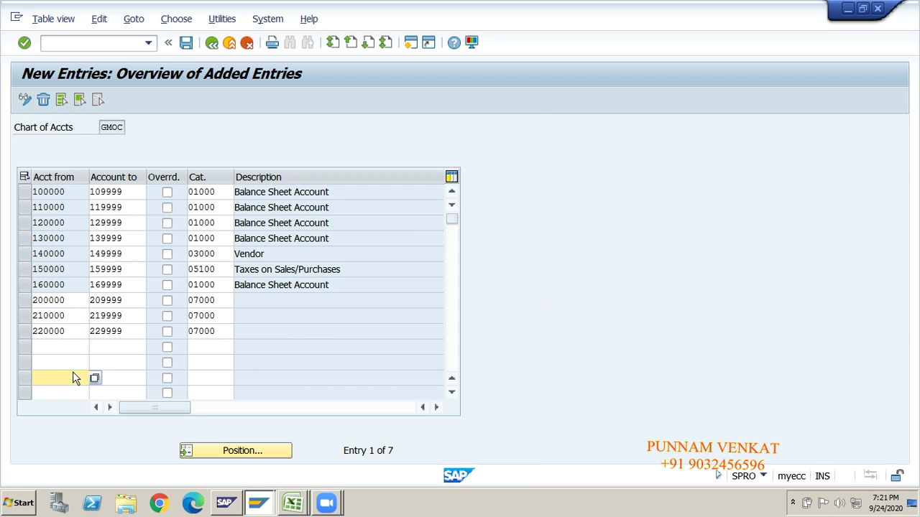
left_click(268, 345)
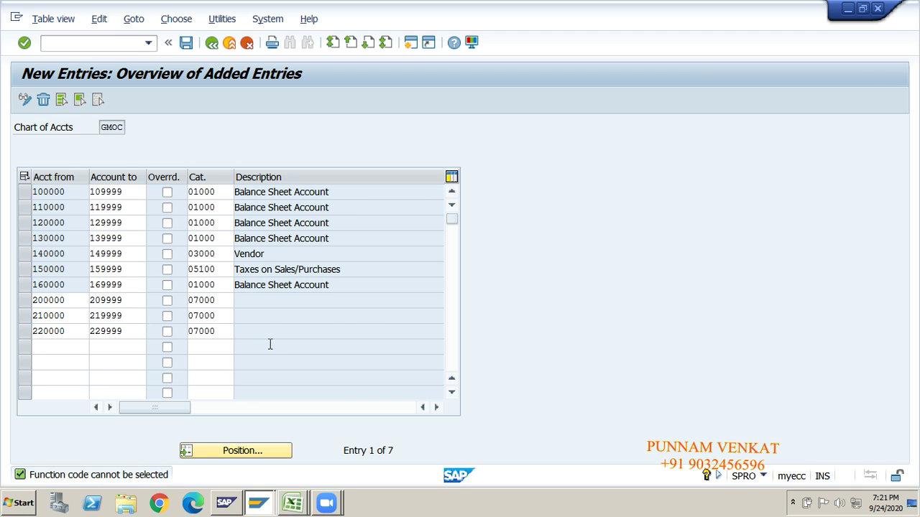
key("Return")
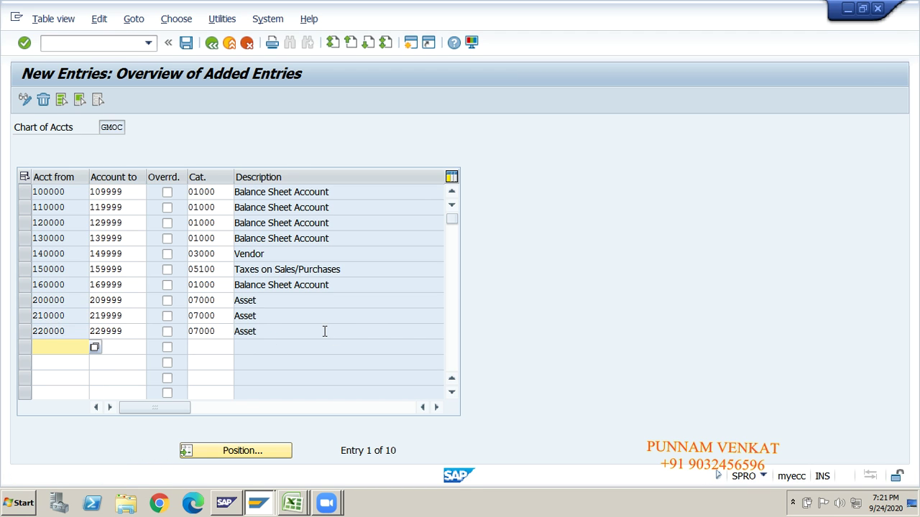
Return to the Excel workbook and fill the Inventories and Cash & Bank name cells, H22 and H23, with yellow.
key("alt+Tab")
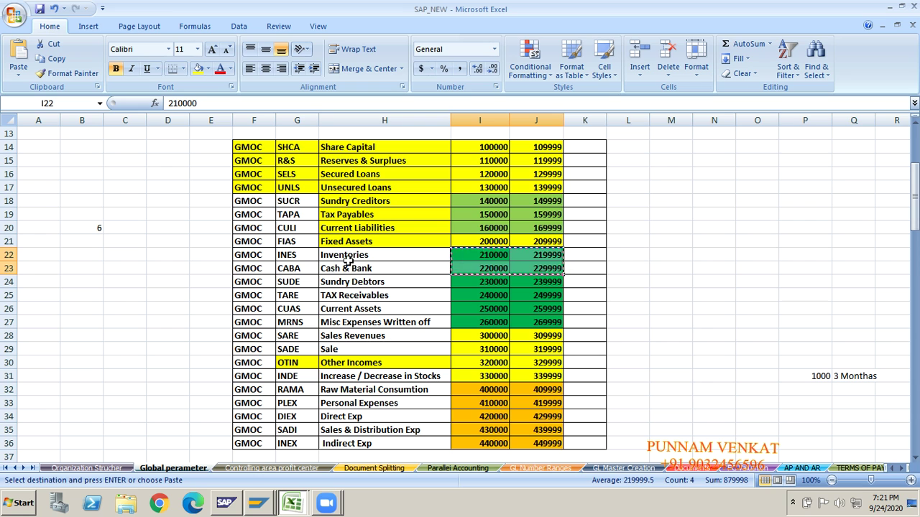
left_click_drag(347, 257, 347, 261)
left_click(194, 69)
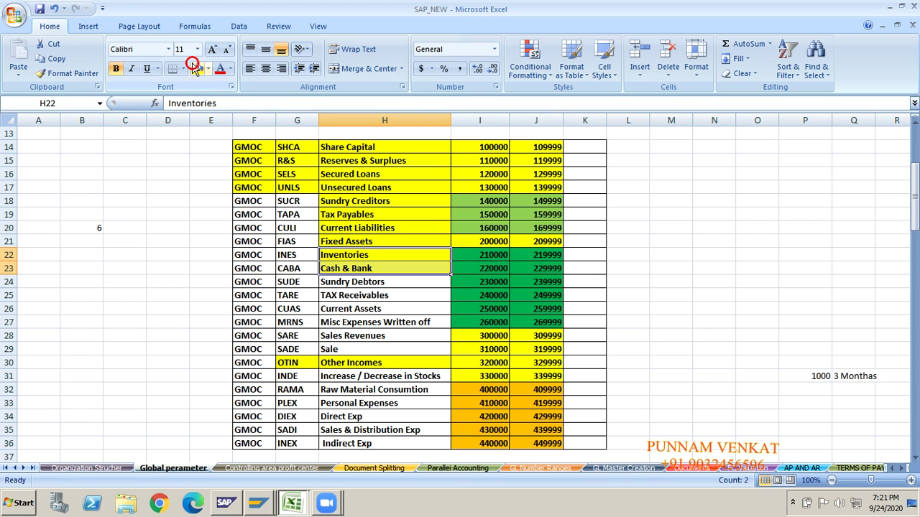
Copy the Sundry Debtors range, 230000 to 239999, from the workbook and paste it into the next empty SAP entry.
left_click(351, 284)
key("Right")
key("shift+Right")
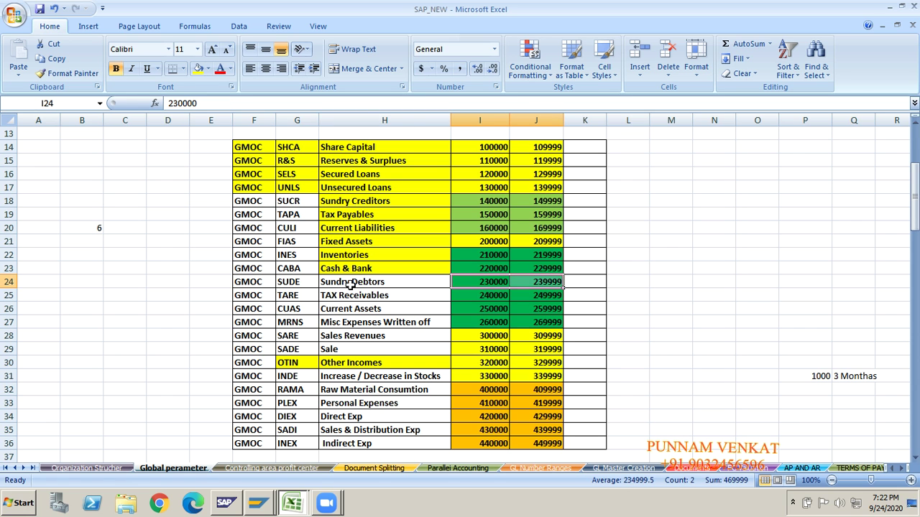
key("ctrl+c")
key("alt+Tab")
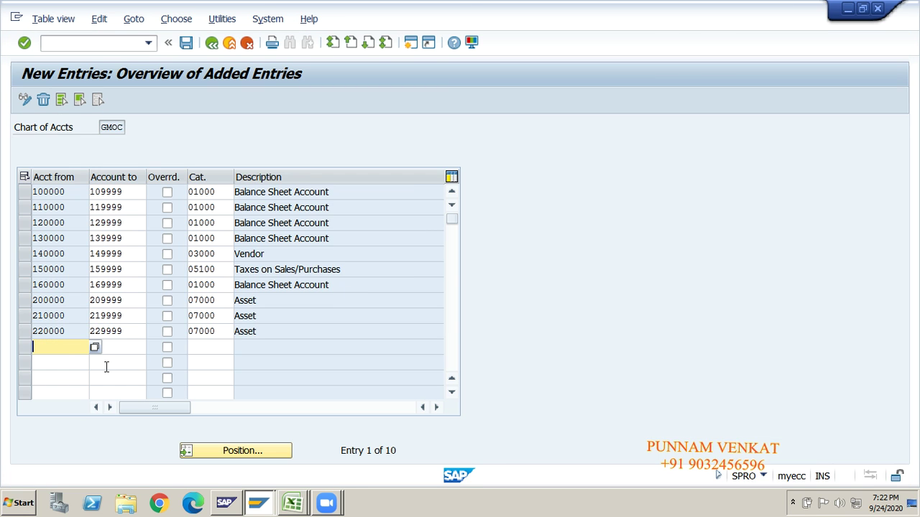
key("ctrl+v")
Assign item category 02000 Customer to the account range 230000 to 239999.
left_click(201, 353)
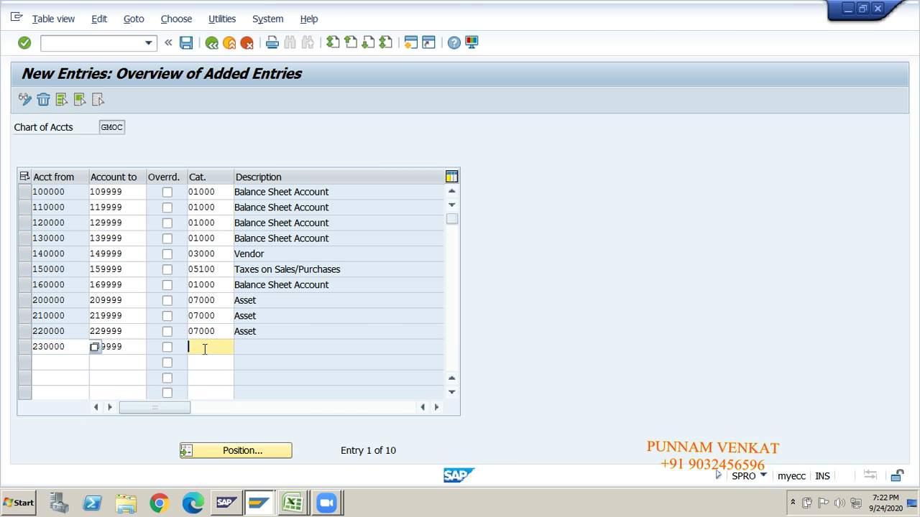
left_click(240, 347)
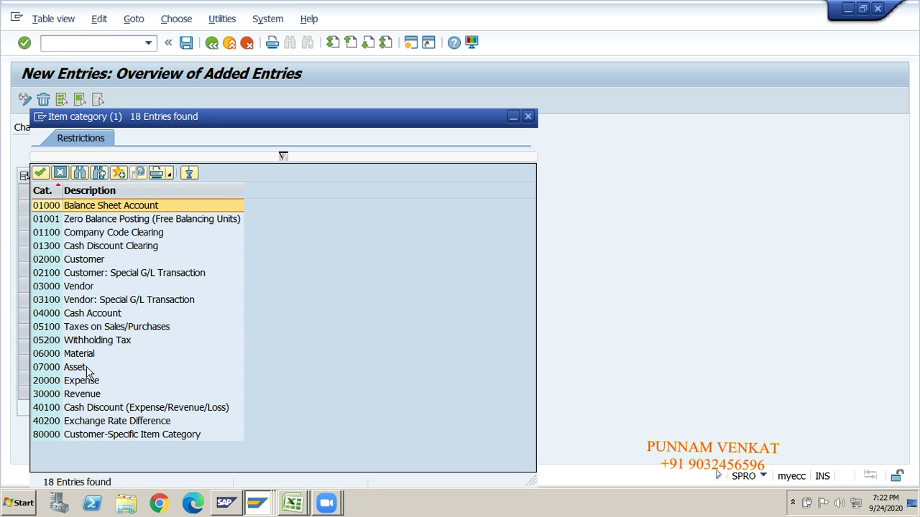
double_click(80, 259)
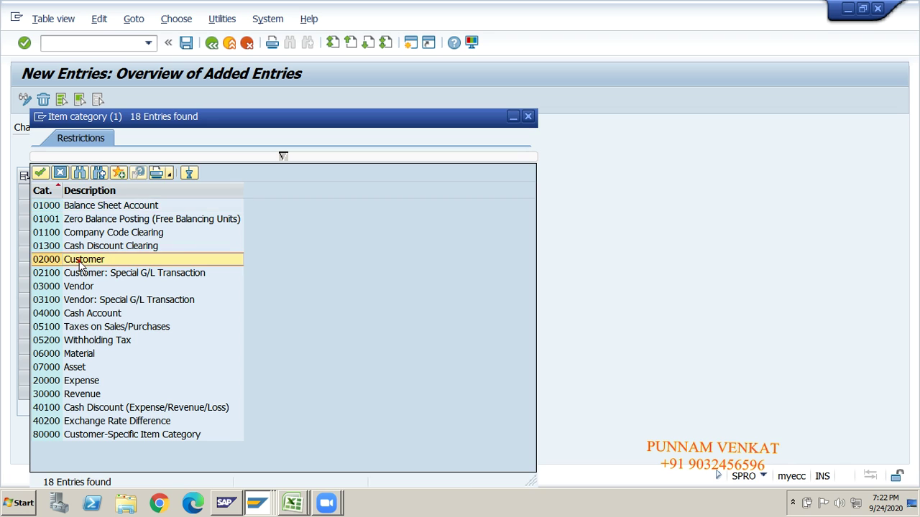
key("Return")
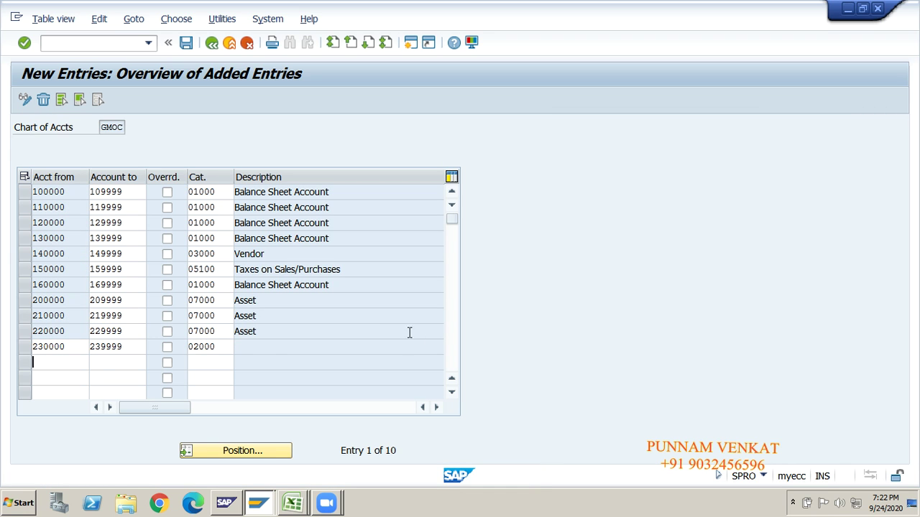
Switch to the Excel workbook and fill the Sundry Debtors name cell, H24, with yellow.
left_click(452, 393)
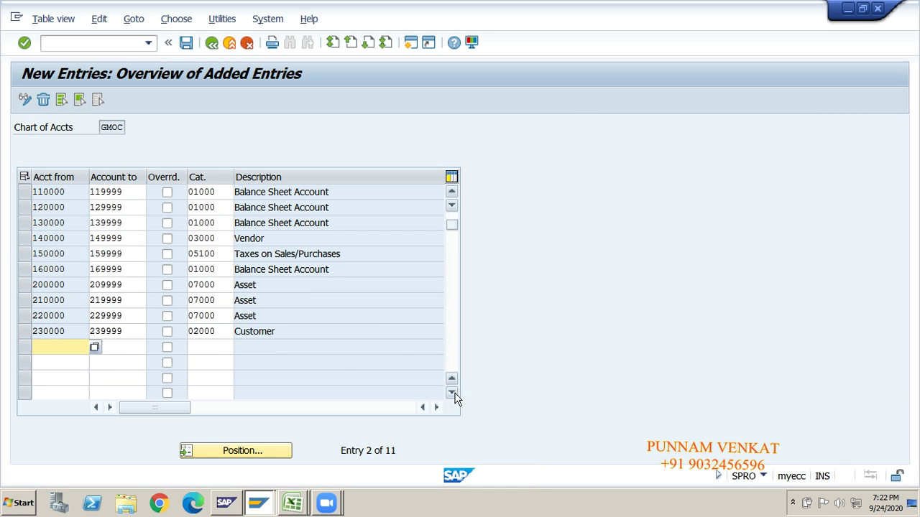
left_click(452, 393)
left_click(452, 393)
key("alt+Tab")
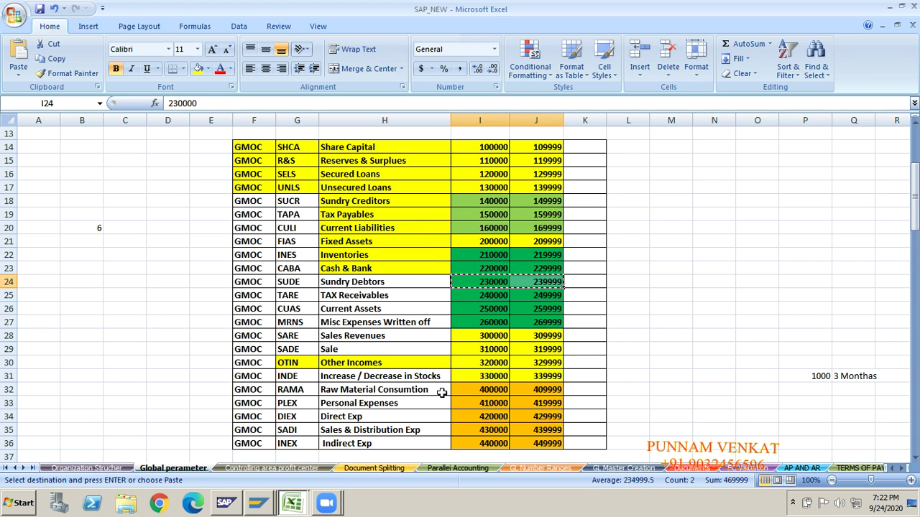
left_click(348, 284)
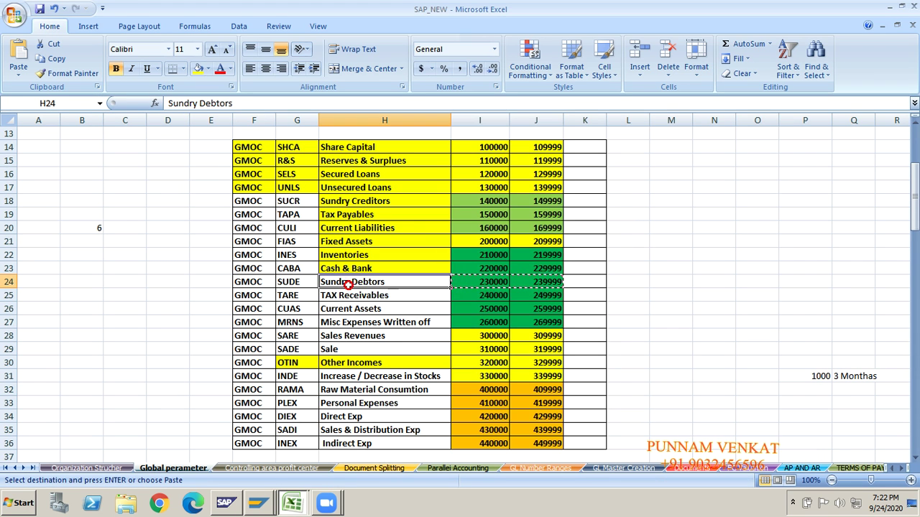
left_click(195, 69)
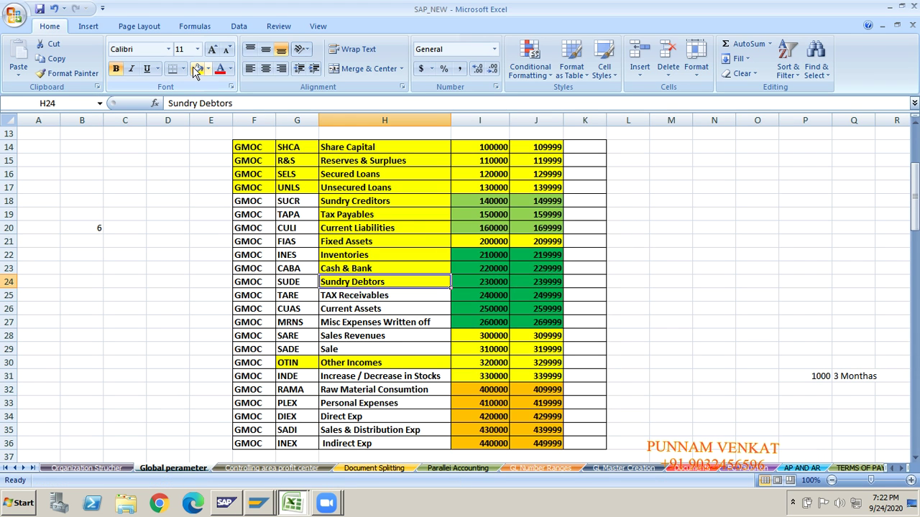
Copy the TAX Receivables range, 240000 to 249999, from the workbook and paste it into the next empty SAP entry.
left_click(350, 295)
left_click_drag(477, 296, 512, 295)
key("ctrl+c")
key("alt+Tab")
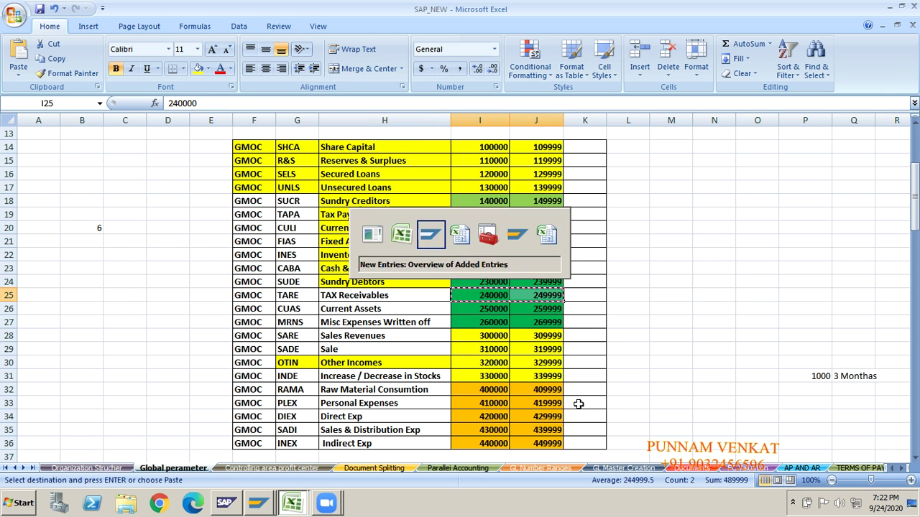
key("ctrl+v")
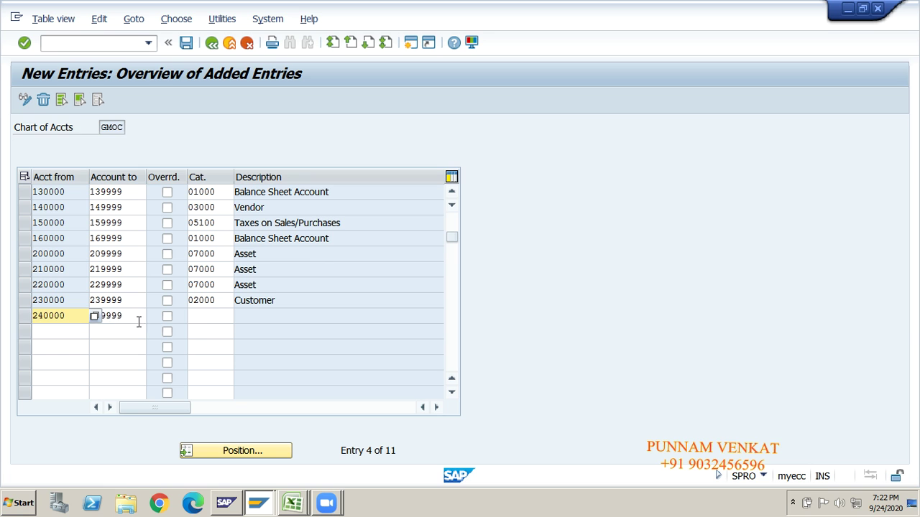
Assign item category 05100 Taxes on Sales/Purchases to the account range 240000 to 249999.
left_click(209, 316)
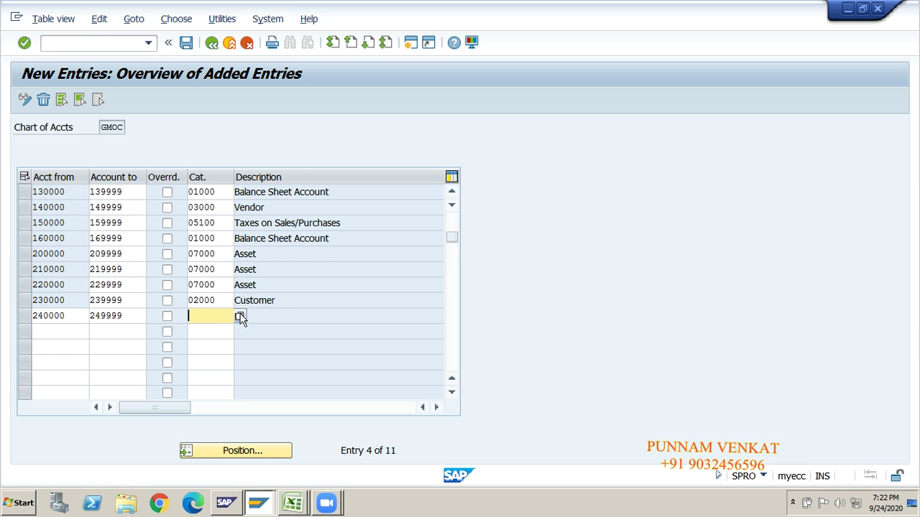
left_click(240, 317)
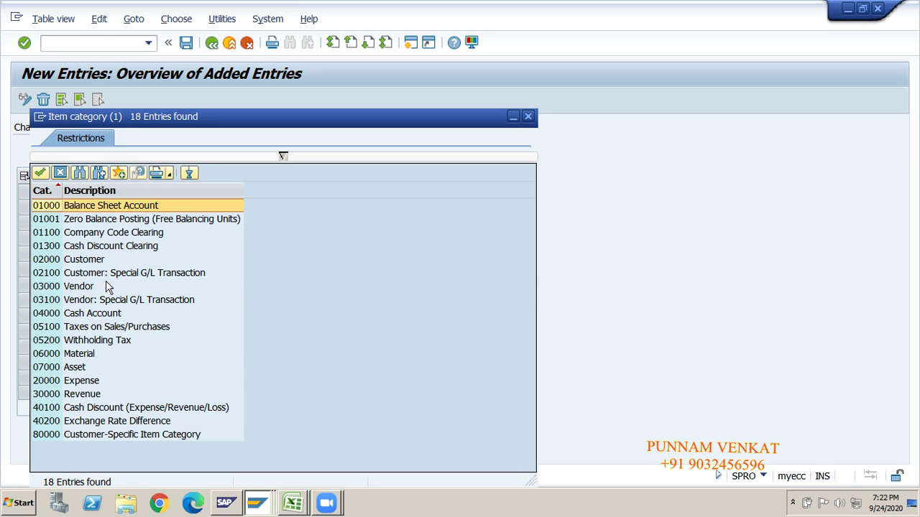
left_click(84, 328)
double_click(84, 329)
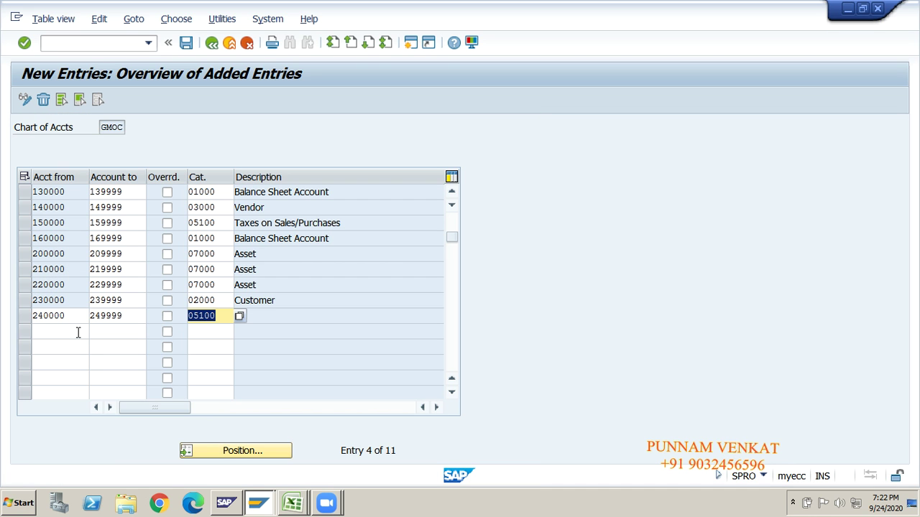
left_click(77, 332)
key("Return")
Return to the Excel workbook and fill the TAX Receivables name cell, H25, with yellow.
key("alt+Tab")
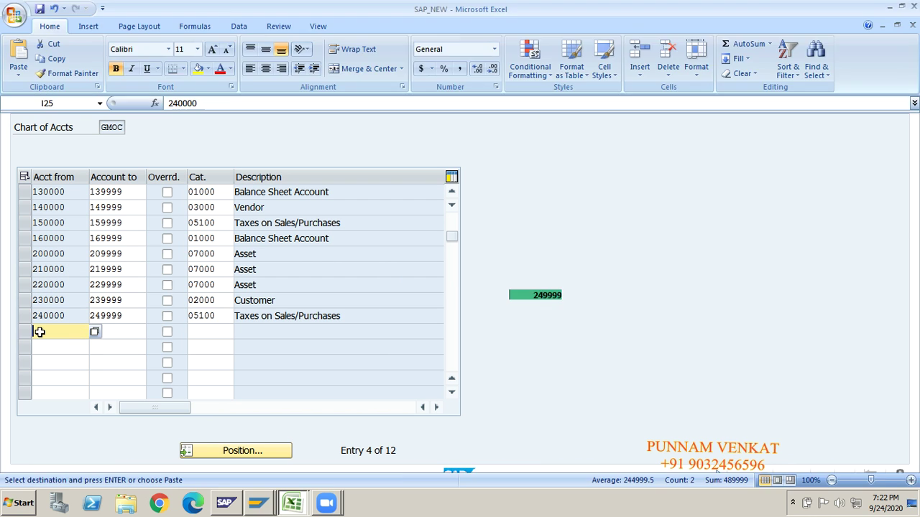
left_click(341, 295)
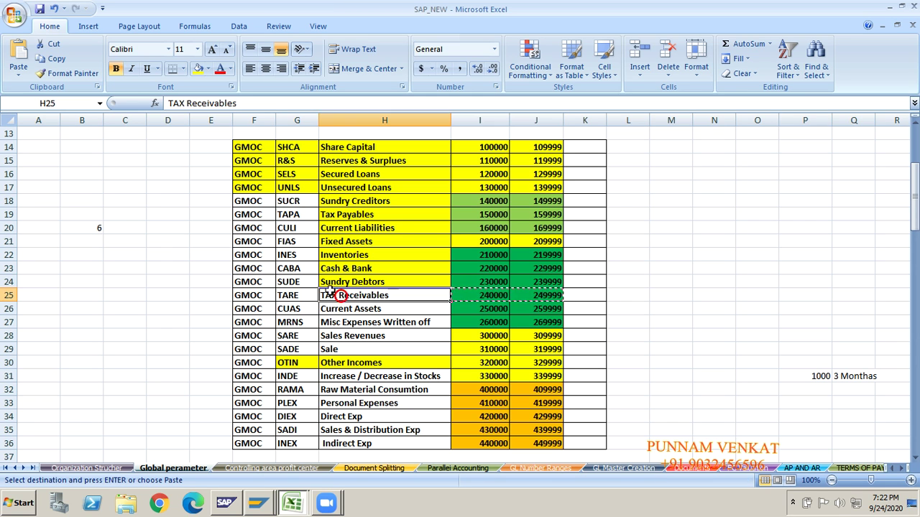
left_click(197, 69)
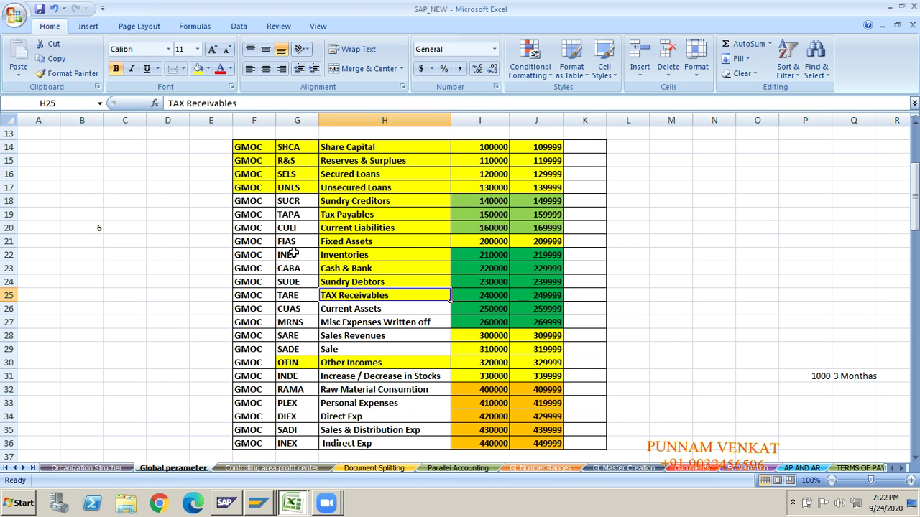
Copy the Current Assets and Misc Expenses Written off ranges, 250000 to 259999 and 260000 to 269999, into the next empty SAP entries.
left_click(471, 309)
left_click_drag(471, 309, 471, 321)
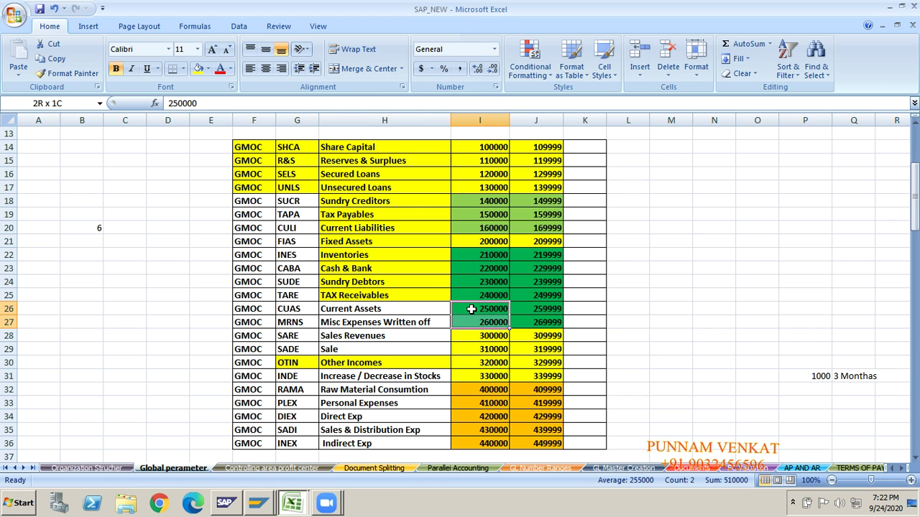
key("shift+Right")
key("ctrl+c")
key("alt+Tab")
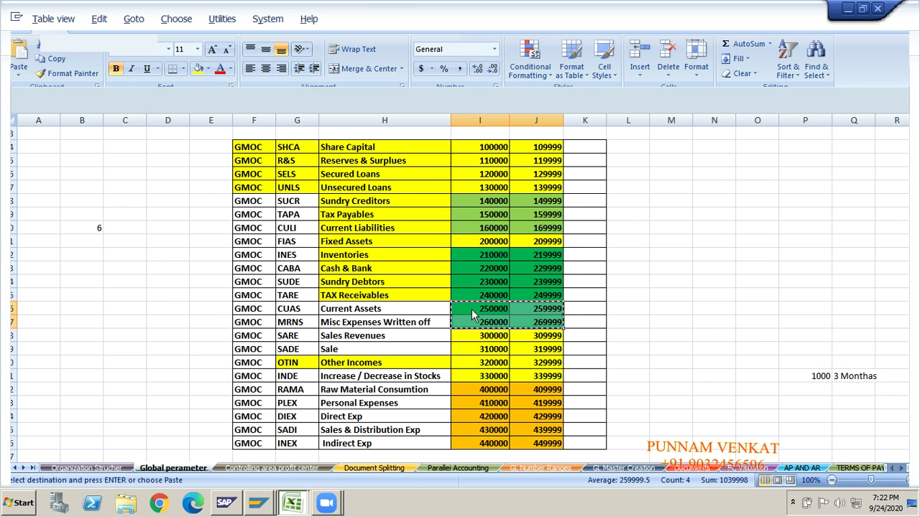
key("ctrl+v")
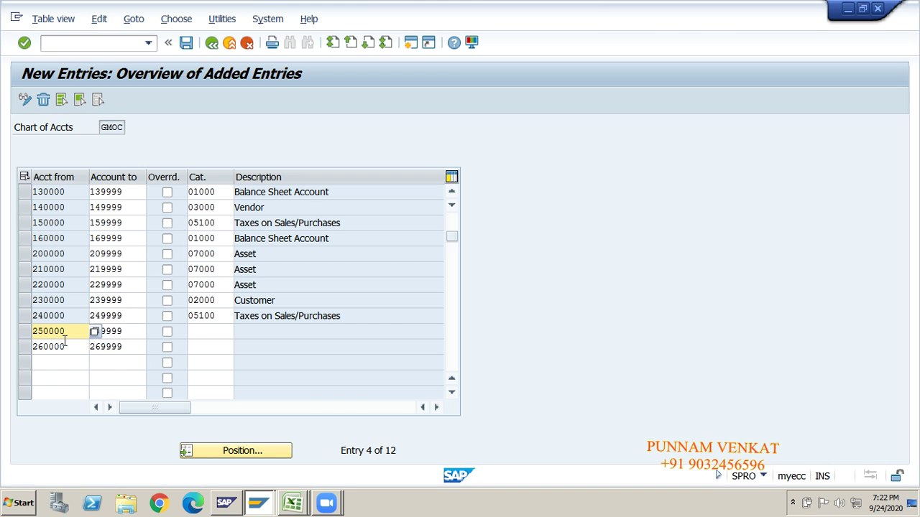
Assign item category 07000 Asset to the account ranges 250000 to 259999 and 260000 to 269999.
left_click(202, 329)
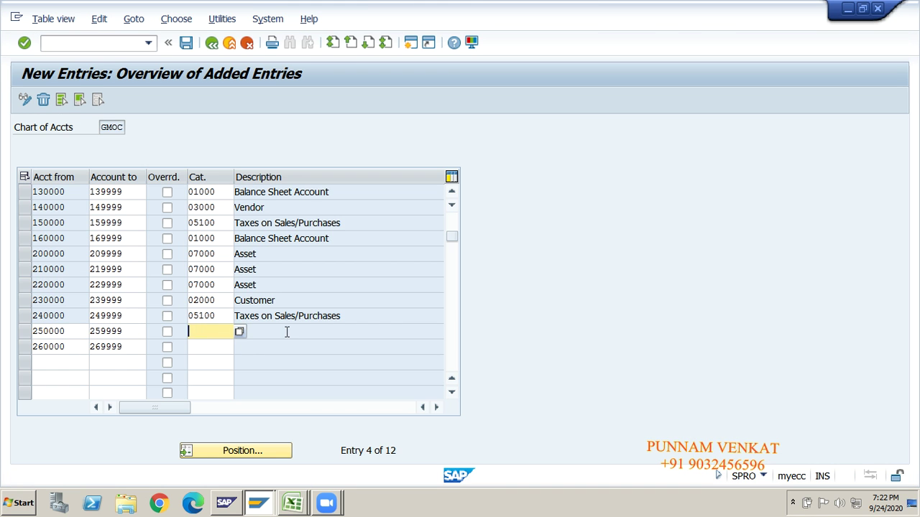
left_click(241, 333)
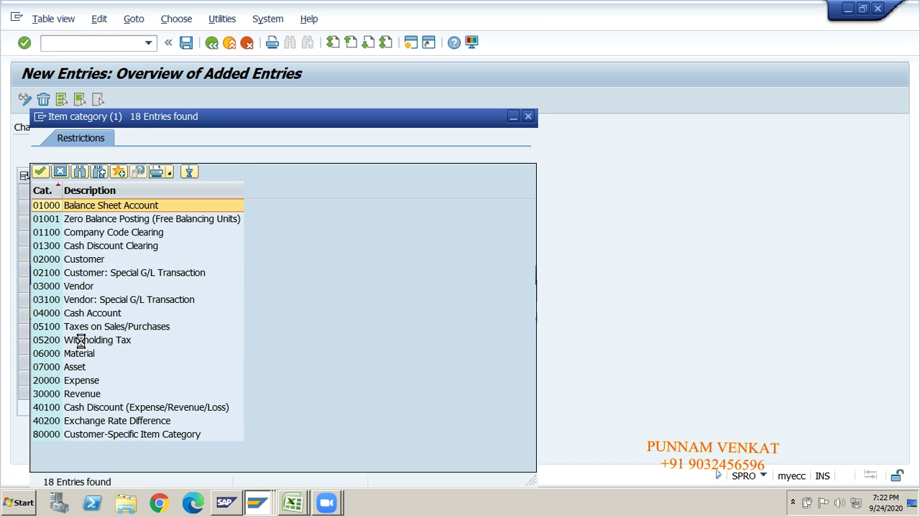
double_click(80, 368)
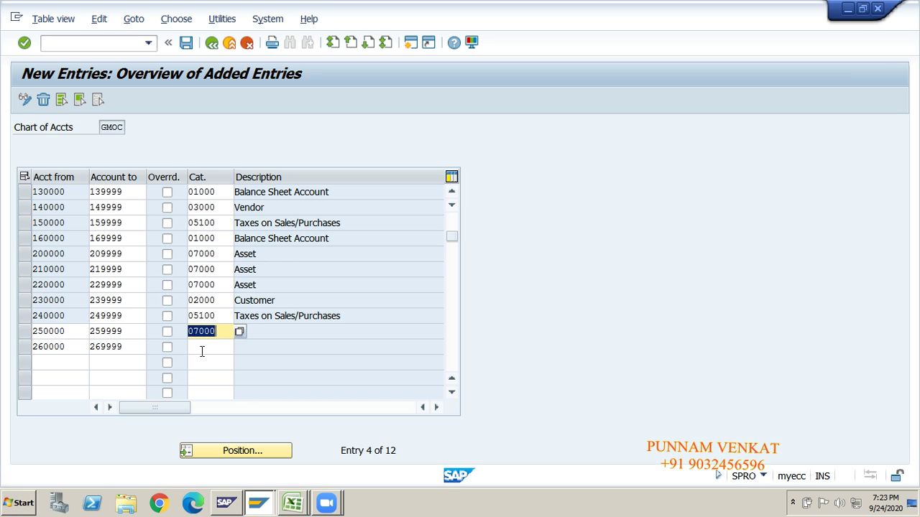
key("End")
left_click(202, 347)
key("ctrl+v")
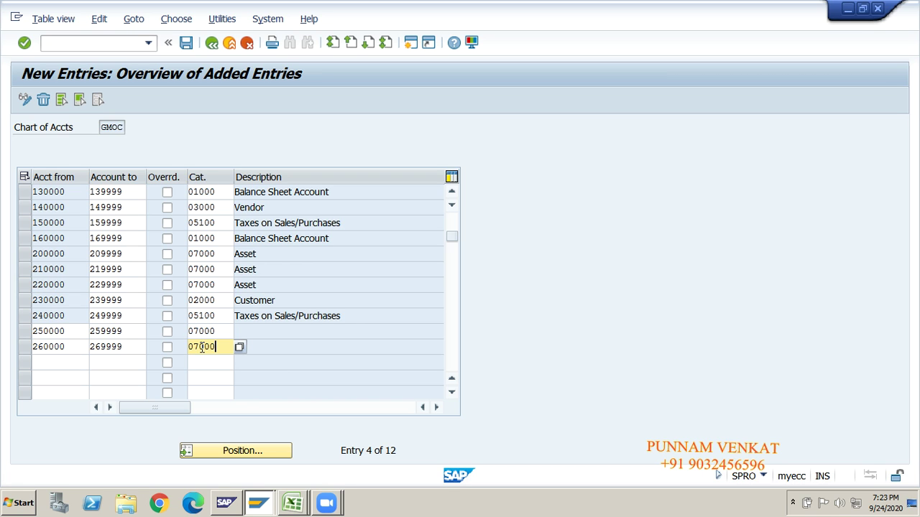
key("Return")
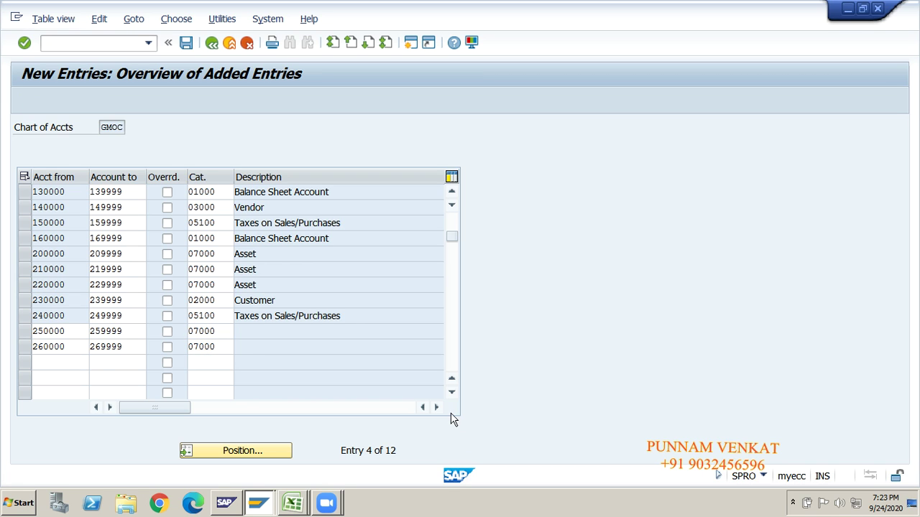
Return to the Excel workbook and fill the Current Assets and Misc Expenses Written off name cells, H26 and H27, with yellow.
left_click(451, 392)
left_click(451, 392)
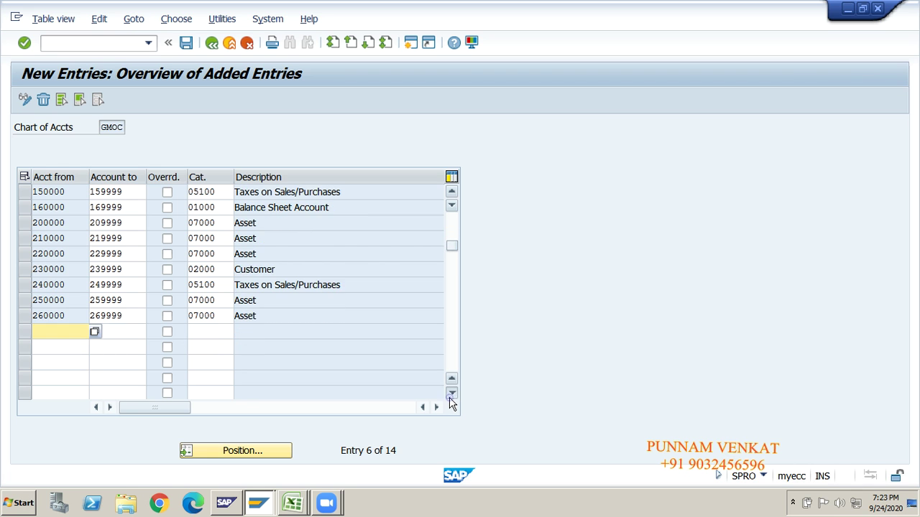
left_click(451, 392)
left_click(451, 393)
key("alt+Tab")
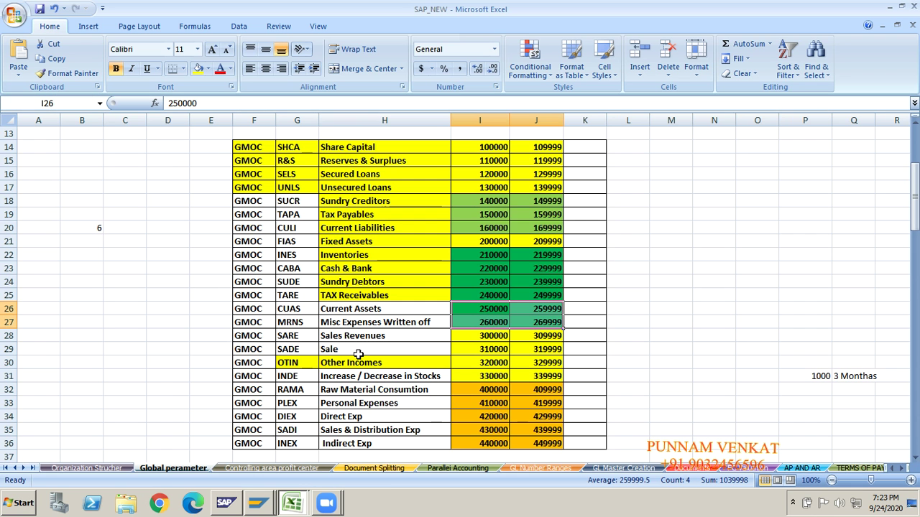
left_click(352, 315)
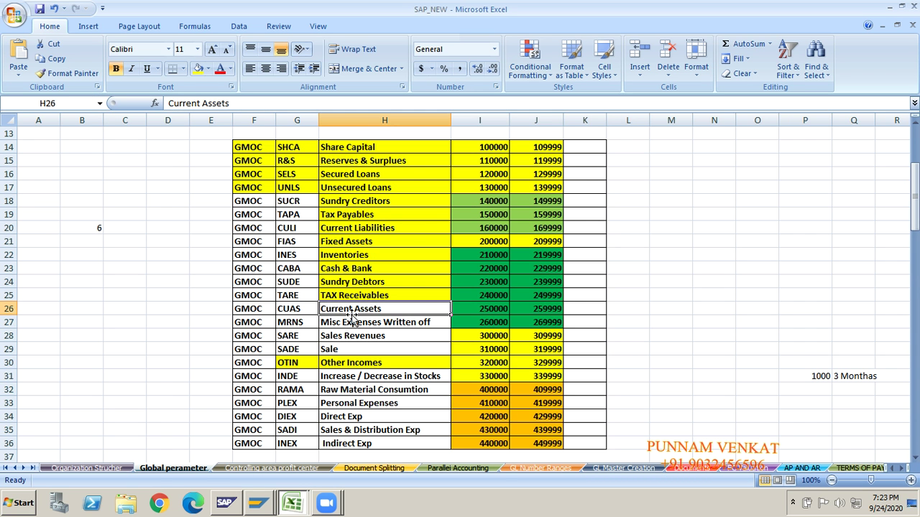
left_click_drag(352, 316, 352, 324)
left_click(197, 68)
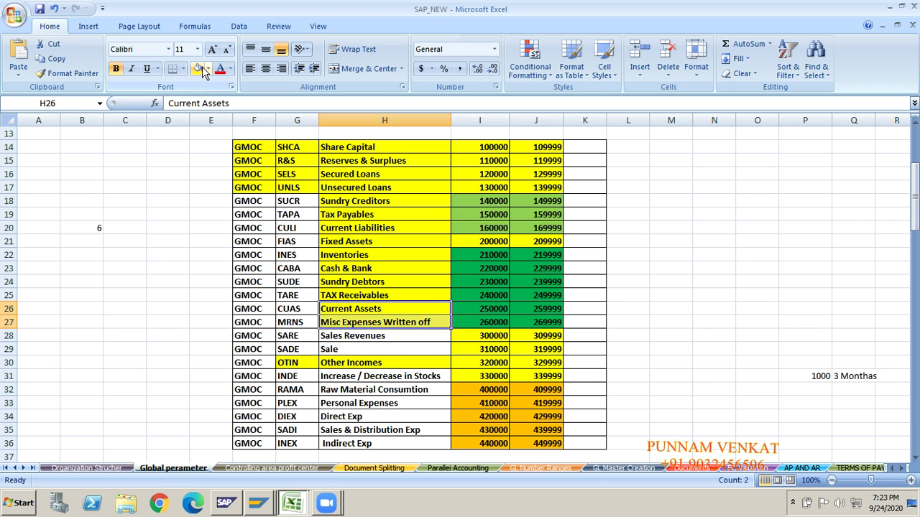
Copy the four account ranges from Sales Revenues to Increase / Decrease in Stocks, I28:J31, and paste them into the next empty SAP entries.
left_click(363, 336)
key("Down")
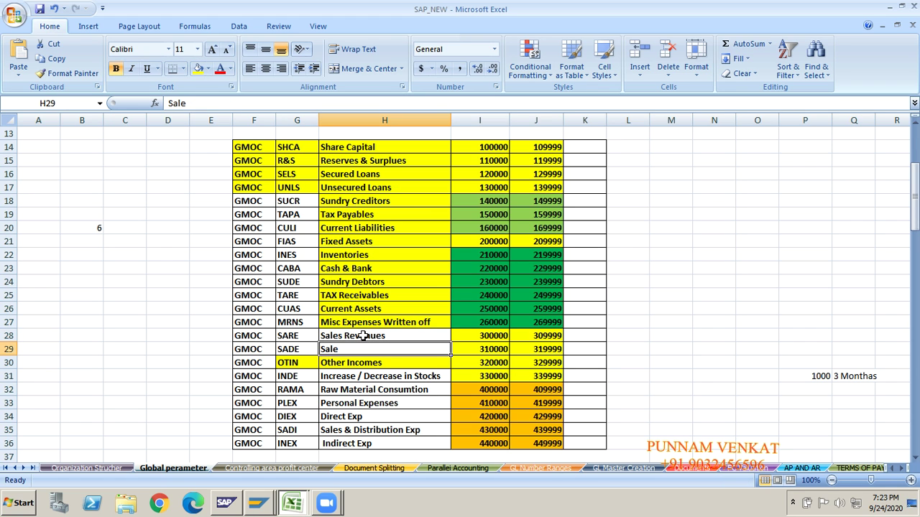
key("Down")
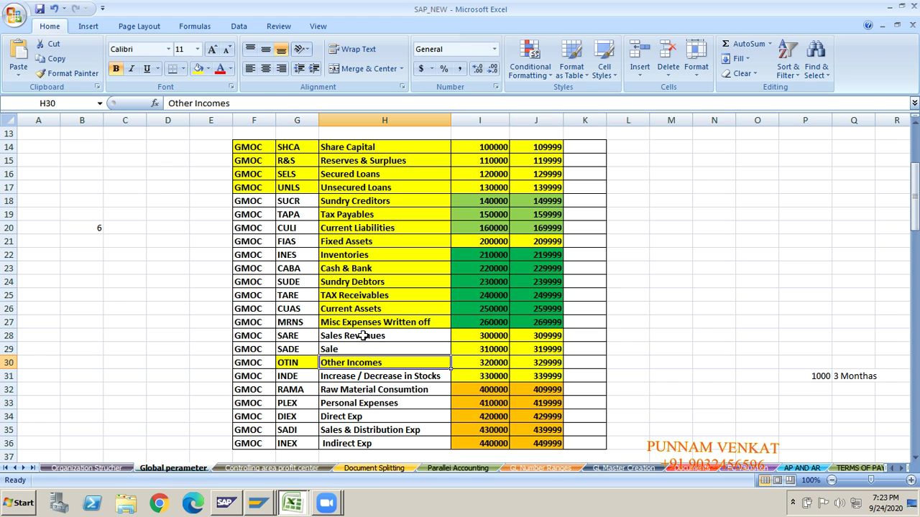
key("Down")
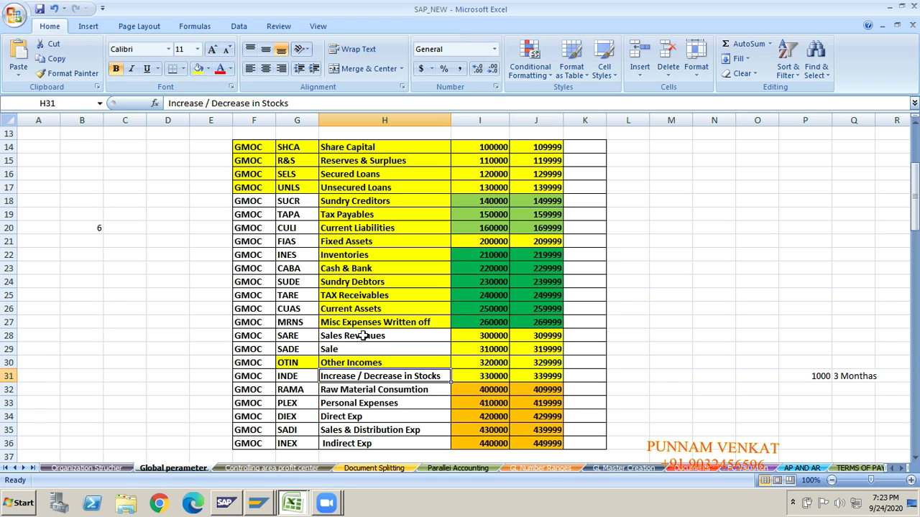
key("Up")
key("Up")
key("Up")
key("Right")
key("shift+Right")
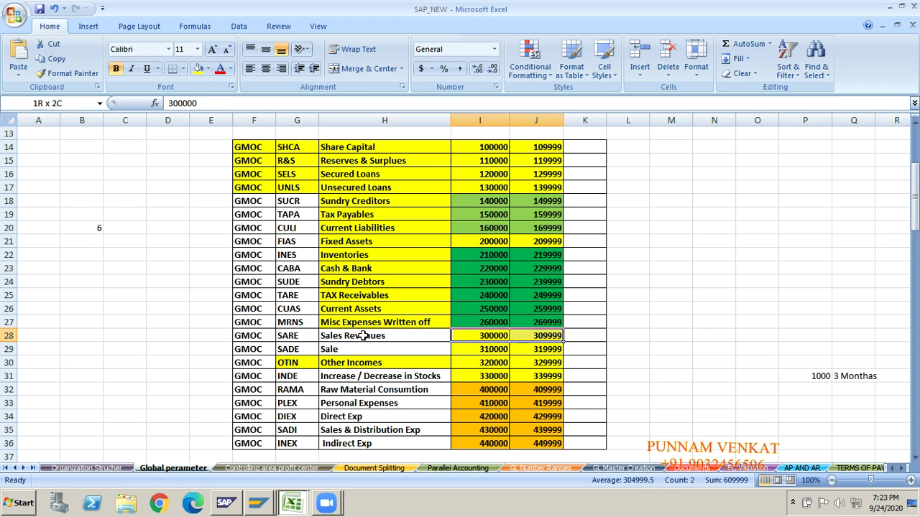
key("shift+Down")
key("shift+Down")
key("shift+Down")
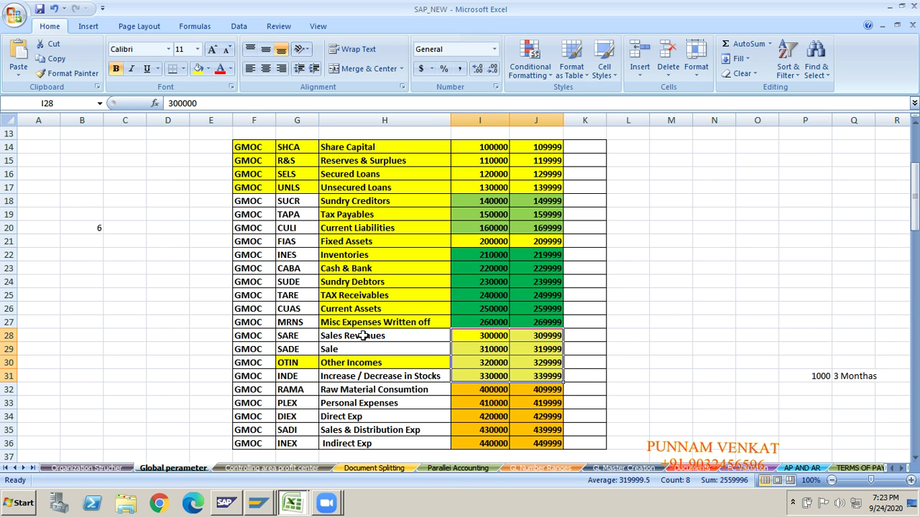
key("ctrl+c")
key("alt+Tab")
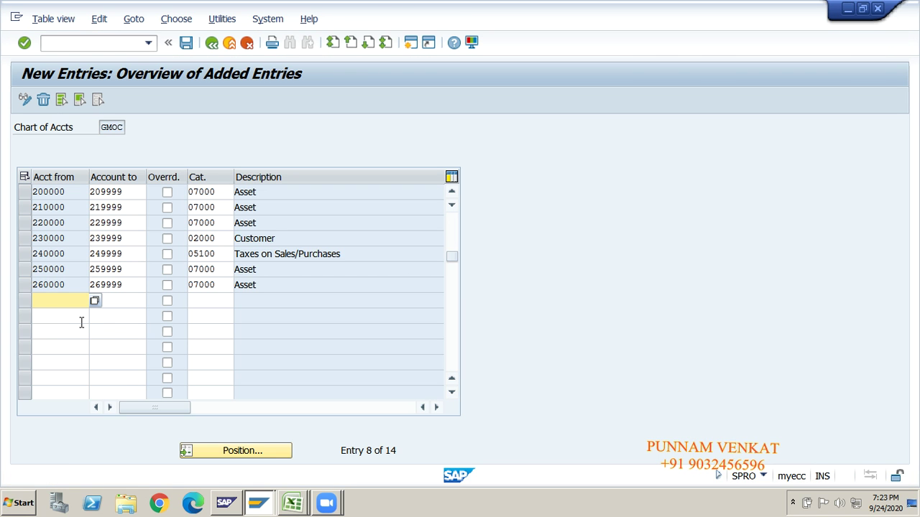
key("ctrl+v")
Assign item category 30000 Revenue to the four account ranges from 300000 to 339999.
left_click(210, 302)
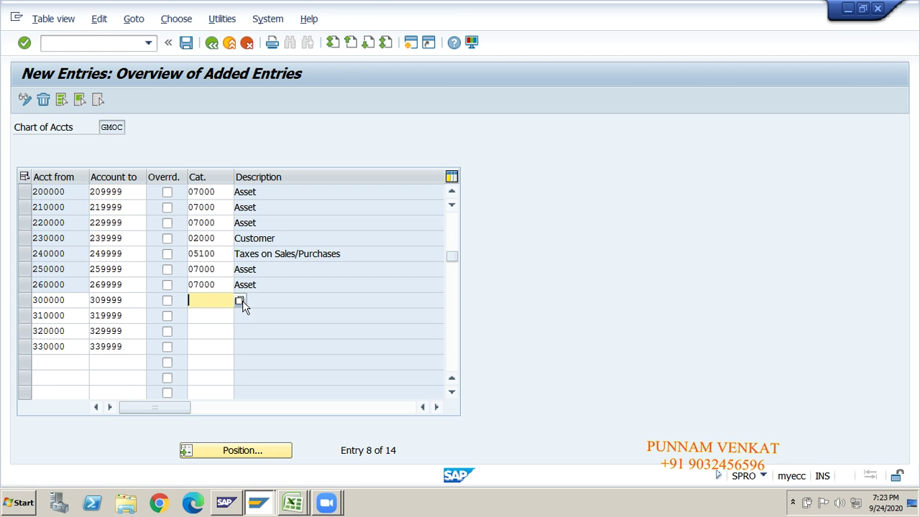
left_click(240, 301)
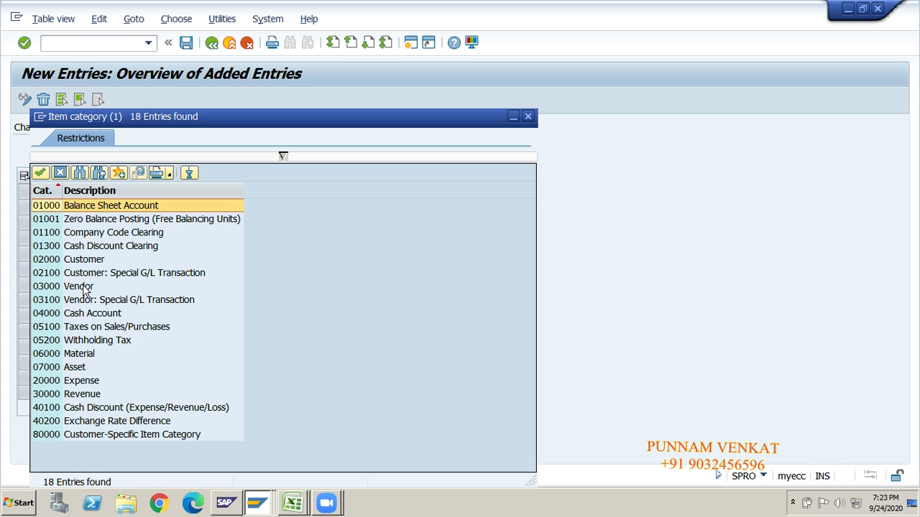
double_click(69, 395)
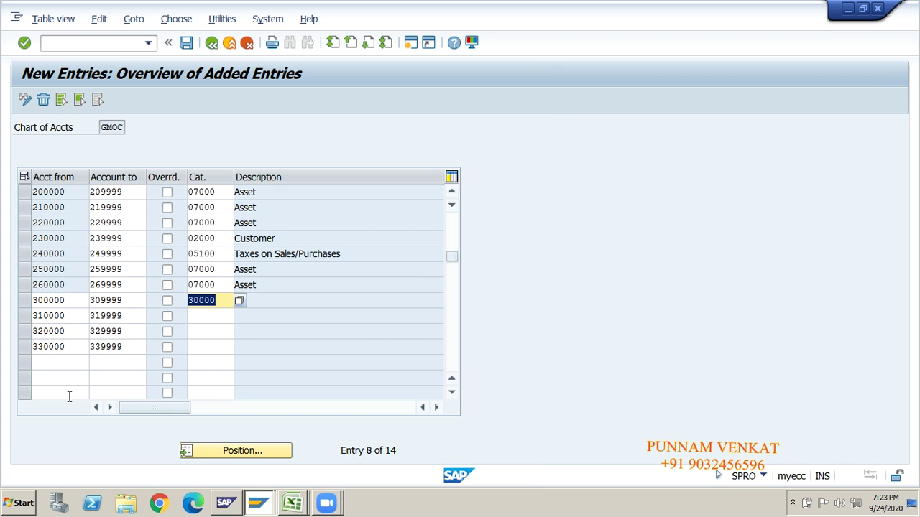
left_click(218, 320)
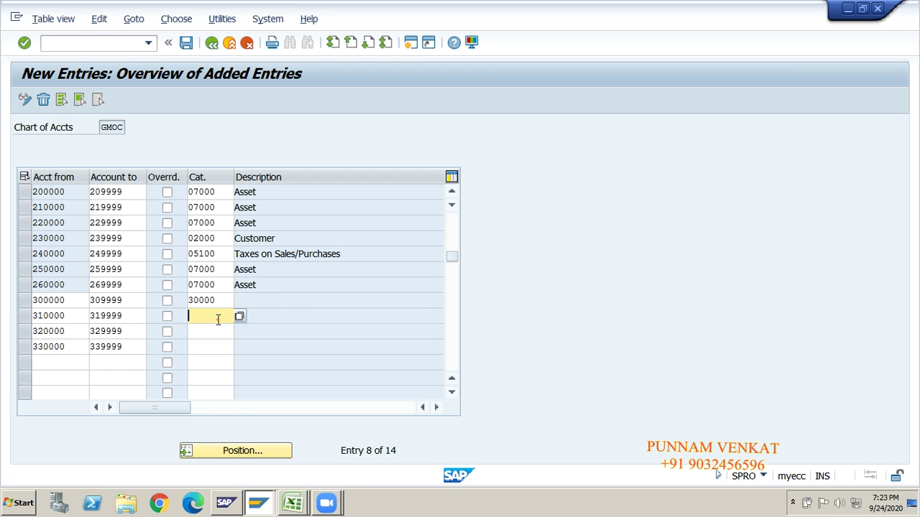
key("ctrl+v")
left_click(208, 331)
key("ctrl+v")
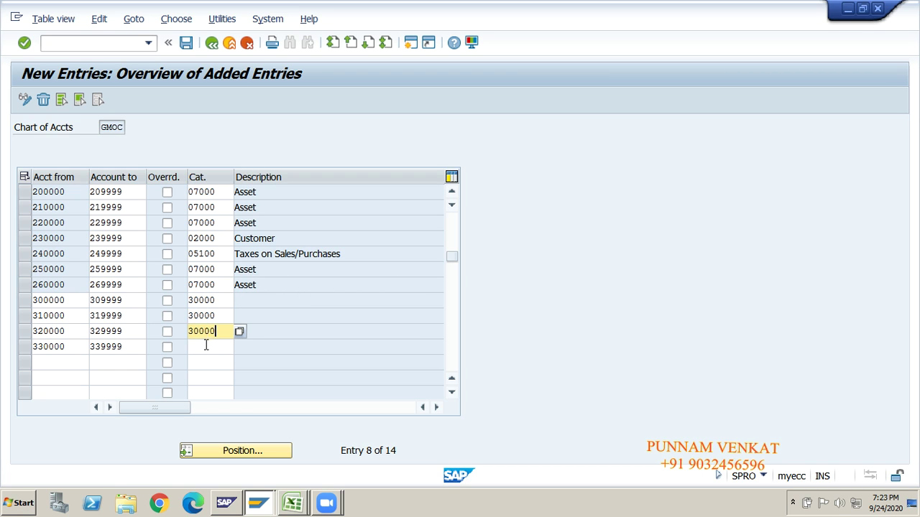
left_click(205, 347)
key("ctrl+v")
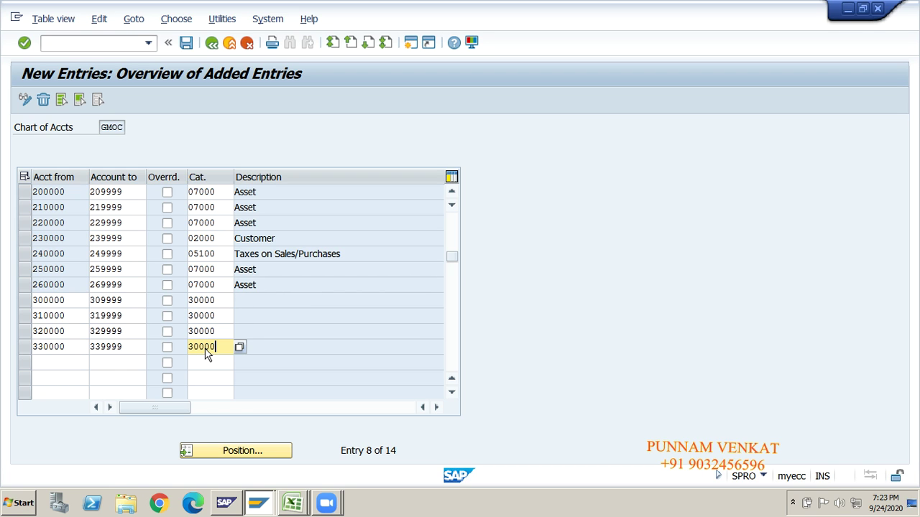
key("Return")
Return to the Excel workbook and fill the name cells from Sales Revenues to Increase / Decrease in Stocks, H28:H31, with yellow.
key("alt+Tab")
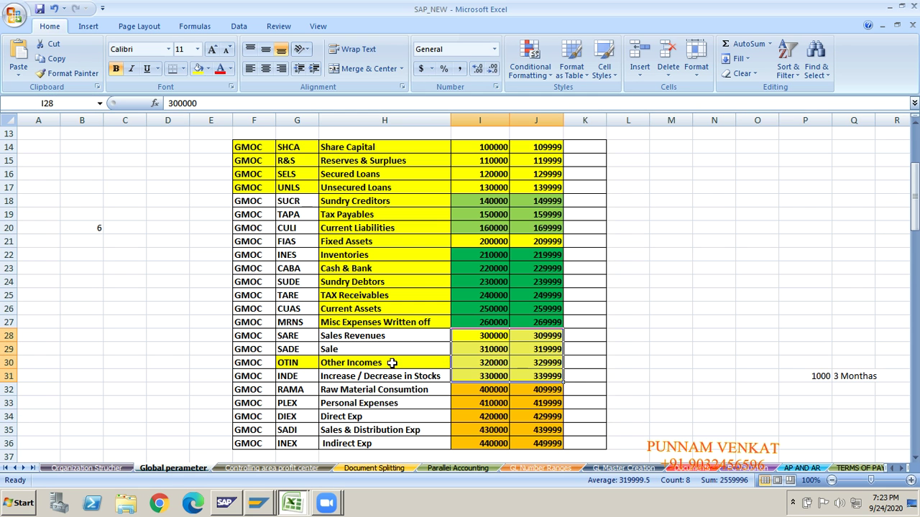
left_click(345, 344)
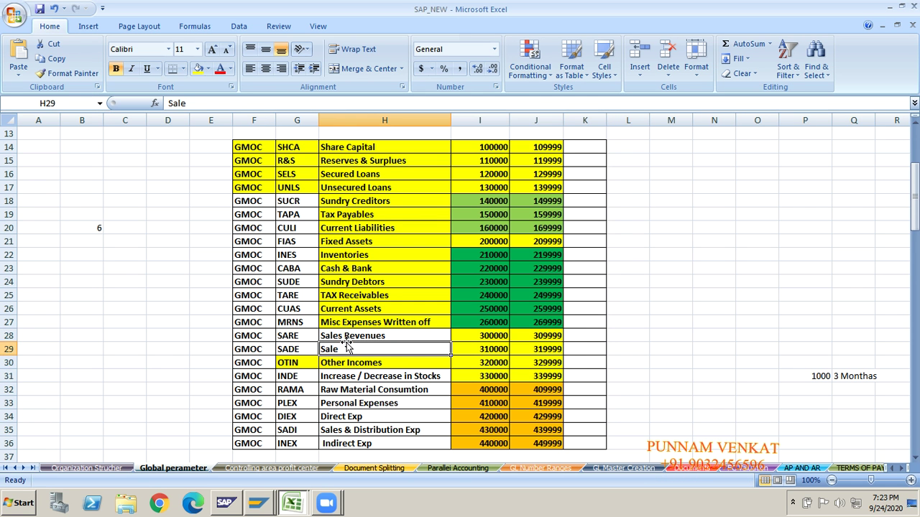
left_click_drag(345, 341, 345, 376)
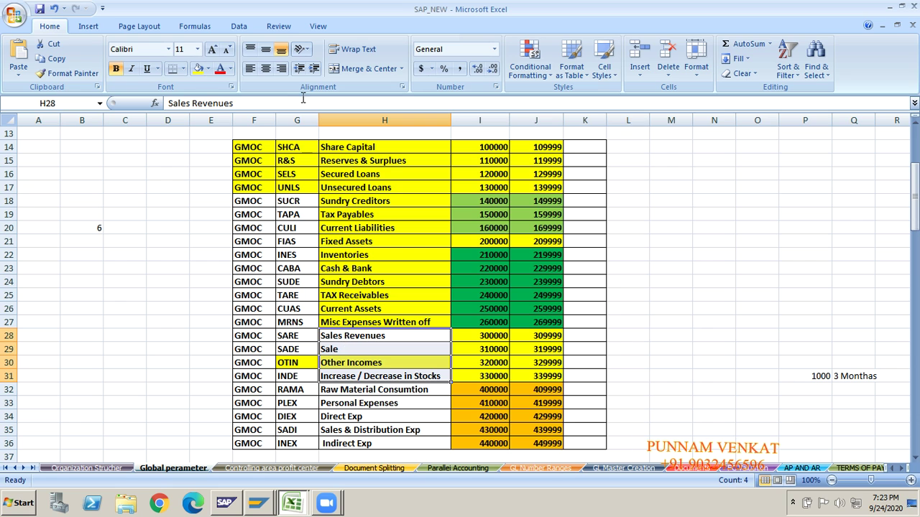
left_click(198, 69)
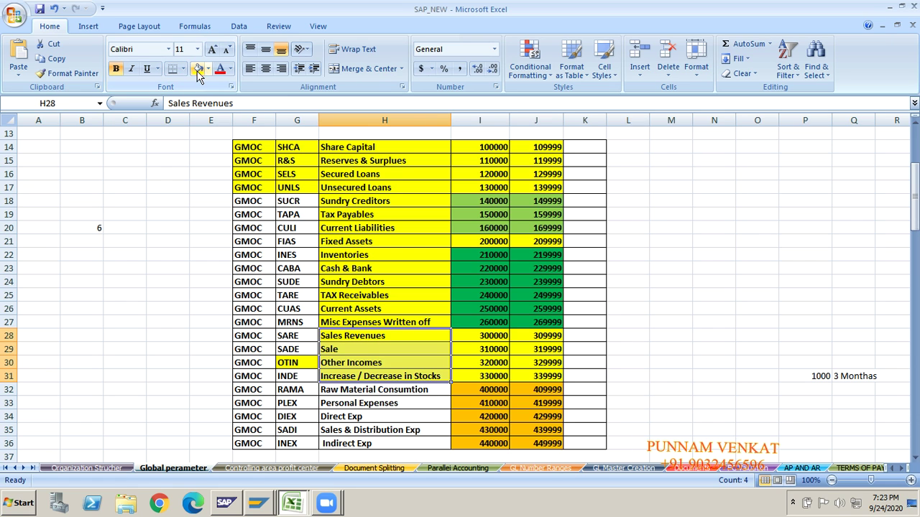
Review the remaining expense account groups one by one, from Raw Material Consumtion to Indirect Exp.
left_click(360, 391)
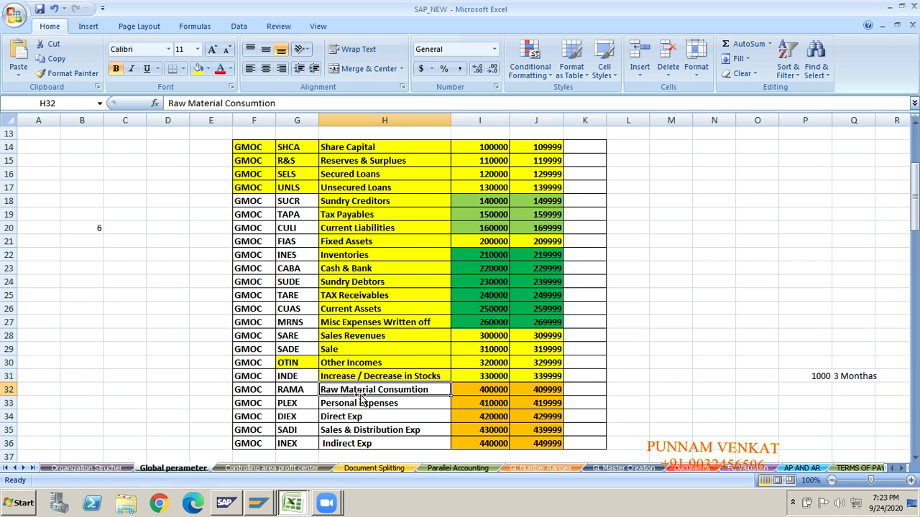
left_click(361, 402)
left_click(393, 416)
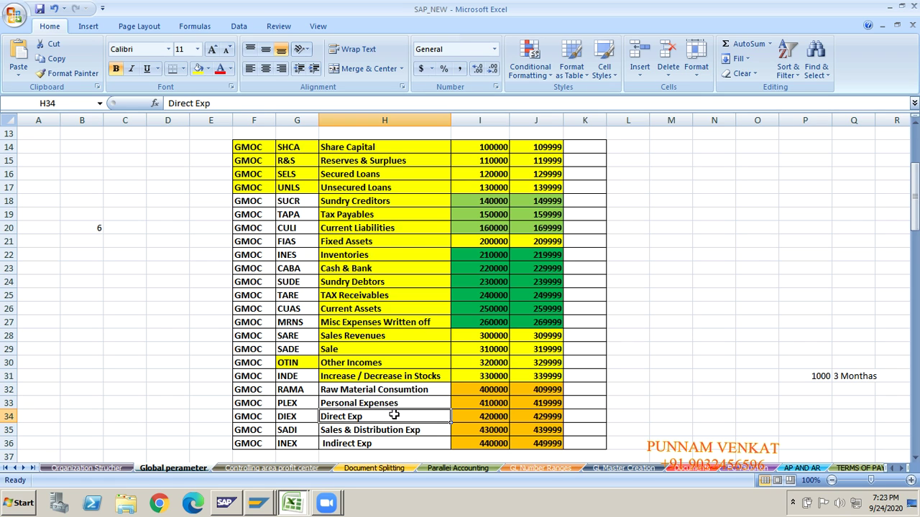
key("Down")
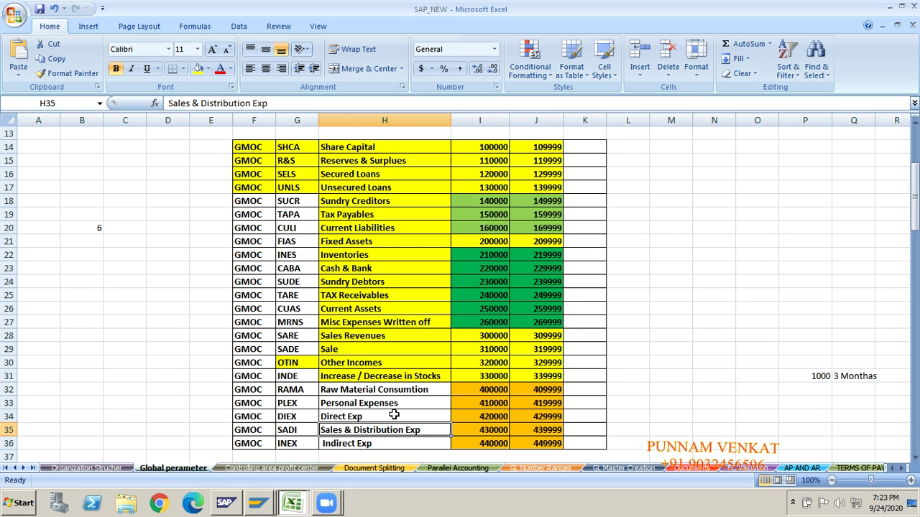
key("Down")
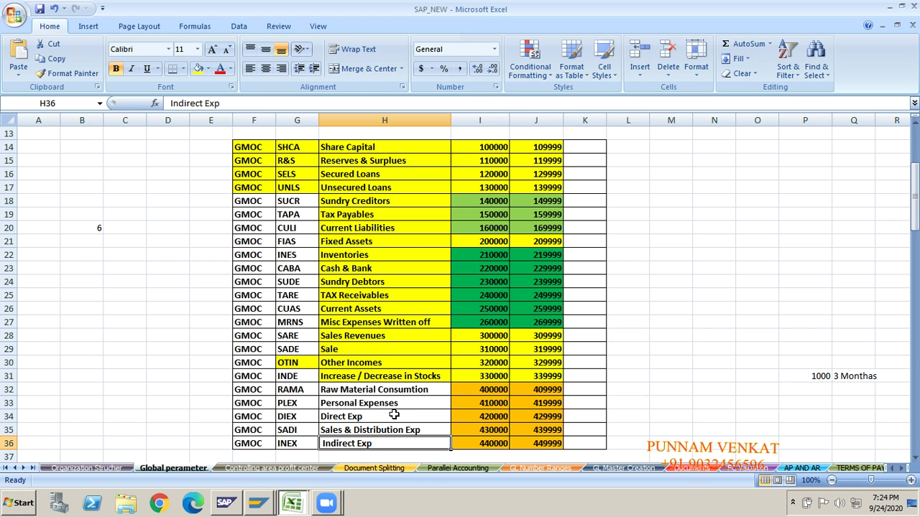
key("Up")
key("Up")
key("Up")
key("Up")
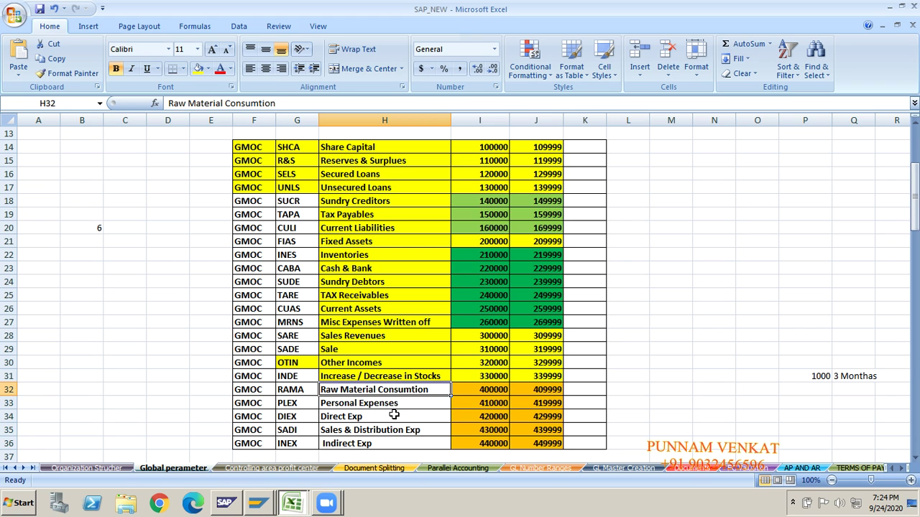
Copy the five expense account ranges, I32:J36, and paste them into the next empty SAP entries below 330000.
key("Right")
key("shift+Right")
key("shift+Down")
key("shift+Down")
key("shift+Down")
key("shift+Down")
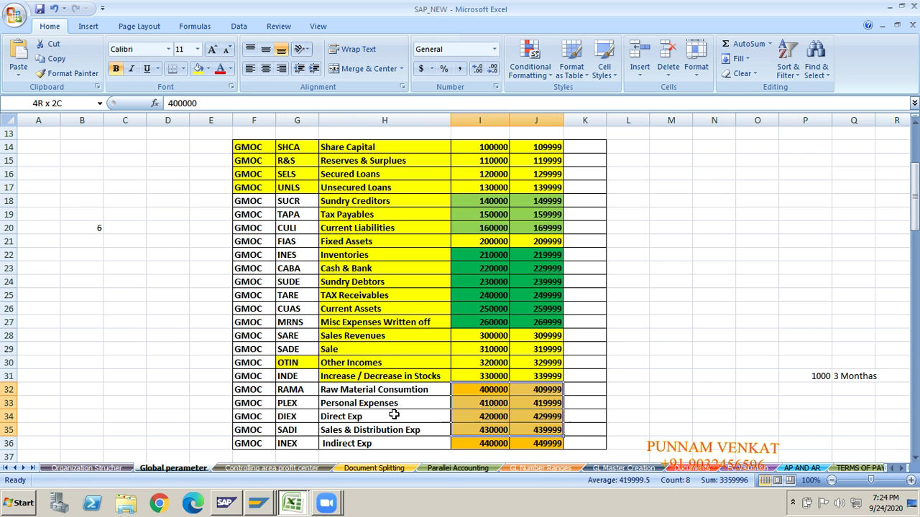
key("ctrl+c")
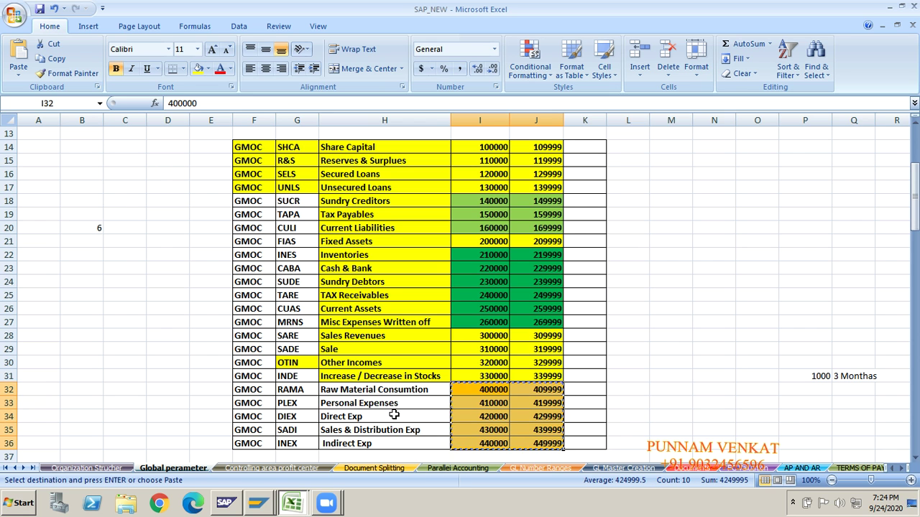
key("alt+Tab")
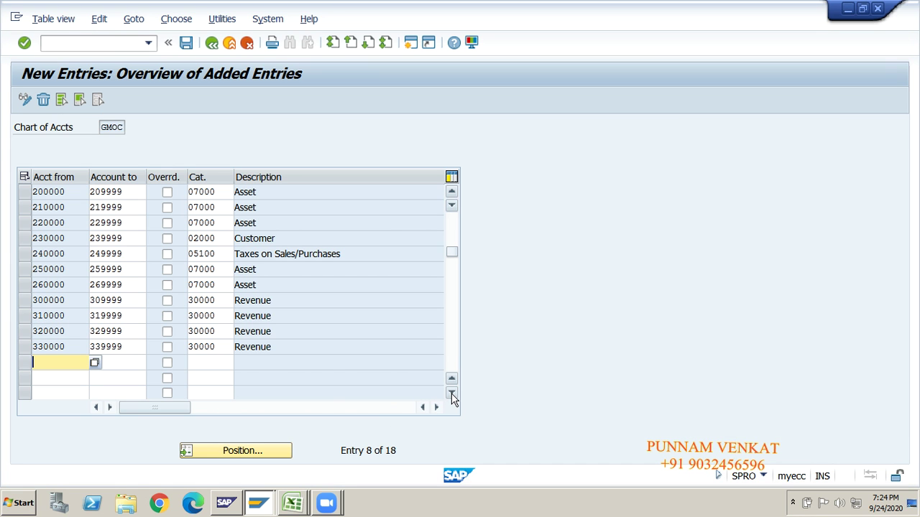
left_click(452, 393)
scroll(87, 359, "down", 3)
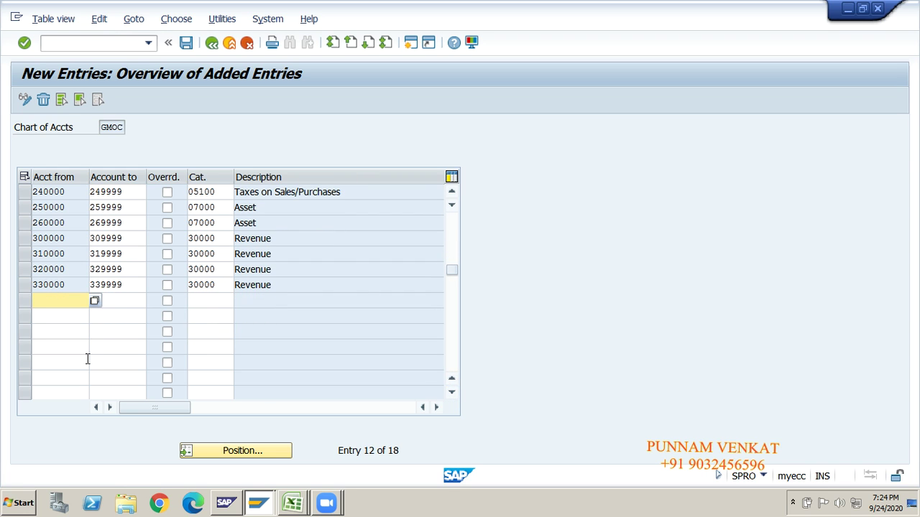
key("ctrl+v")
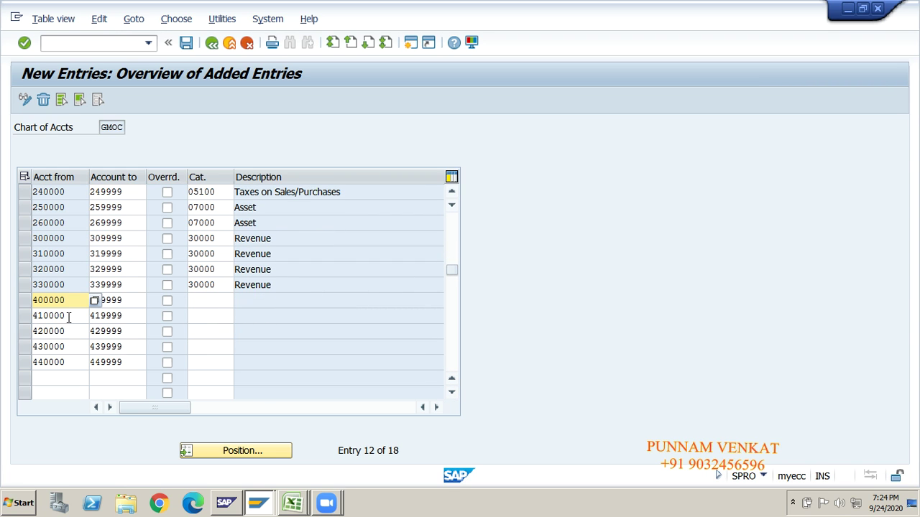
Assign item category 20000 Expense to the five account ranges from 400000 to 449999.
left_click(204, 297)
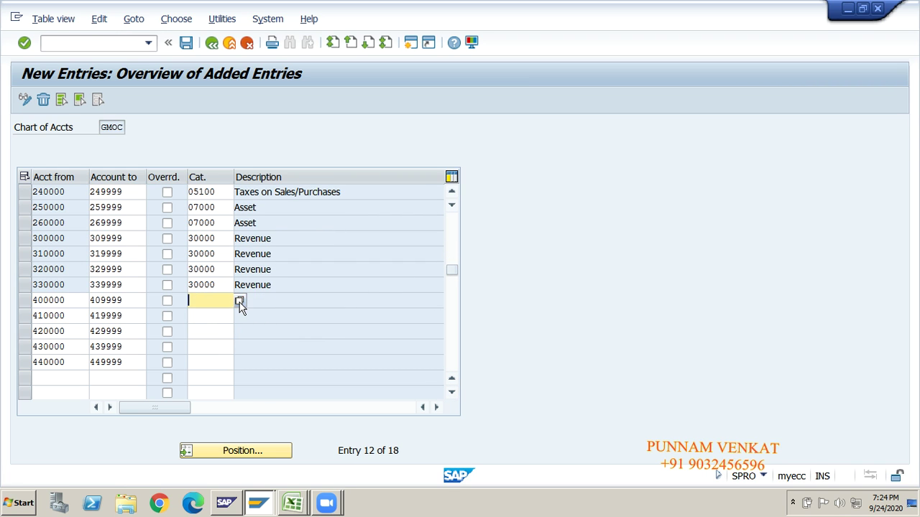
left_click(240, 302)
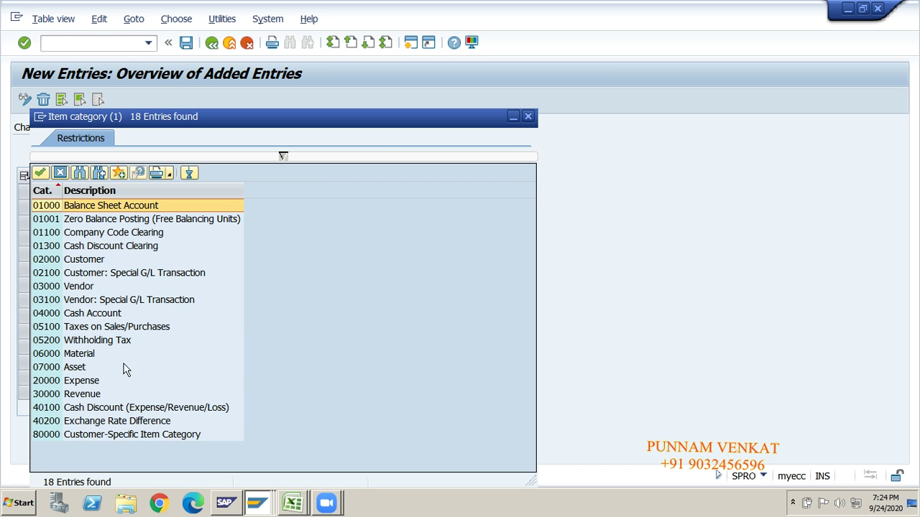
left_click(86, 382)
double_click(86, 382)
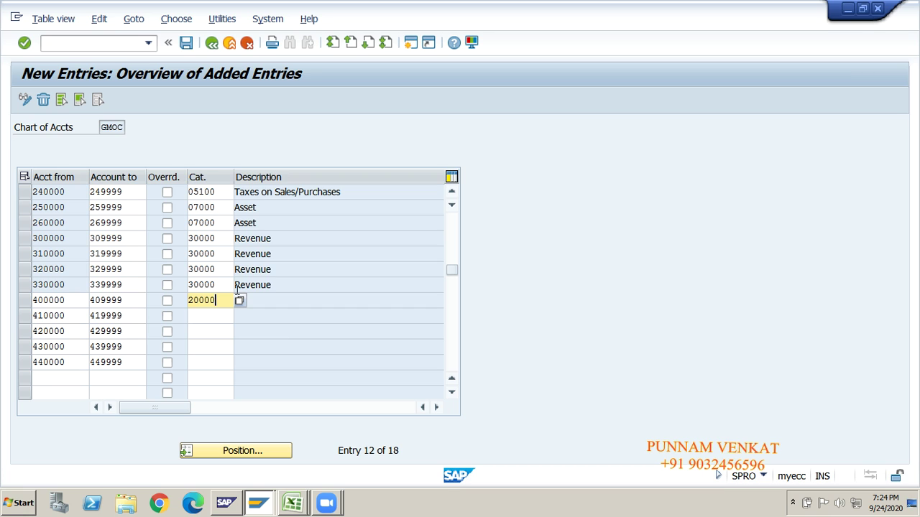
left_click(209, 319)
key("ctrl+v")
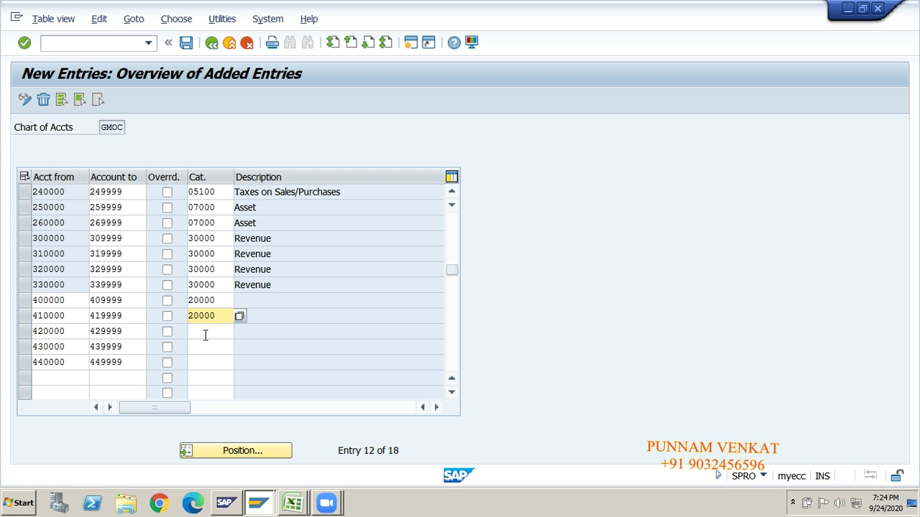
left_click(206, 335)
key("ctrl+v")
left_click(204, 347)
key("ctrl+v")
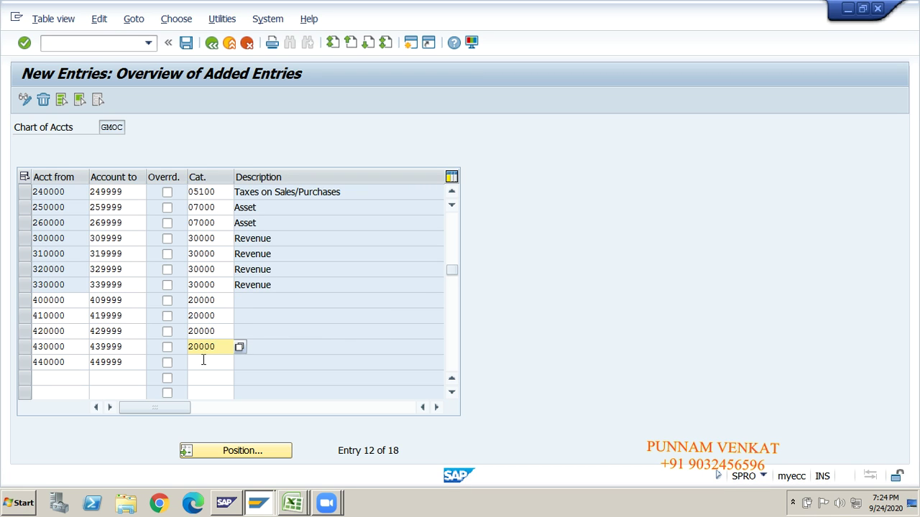
left_click(203, 361)
key("ctrl+v")
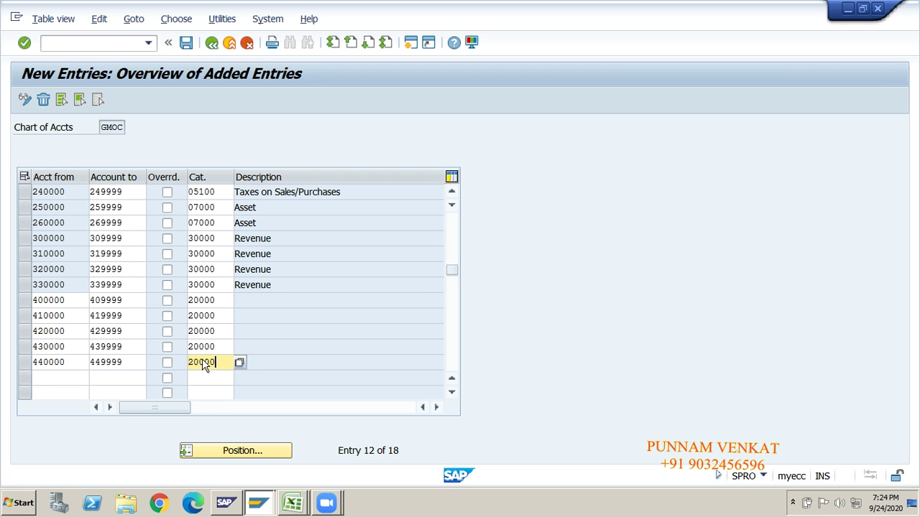
key("Return")
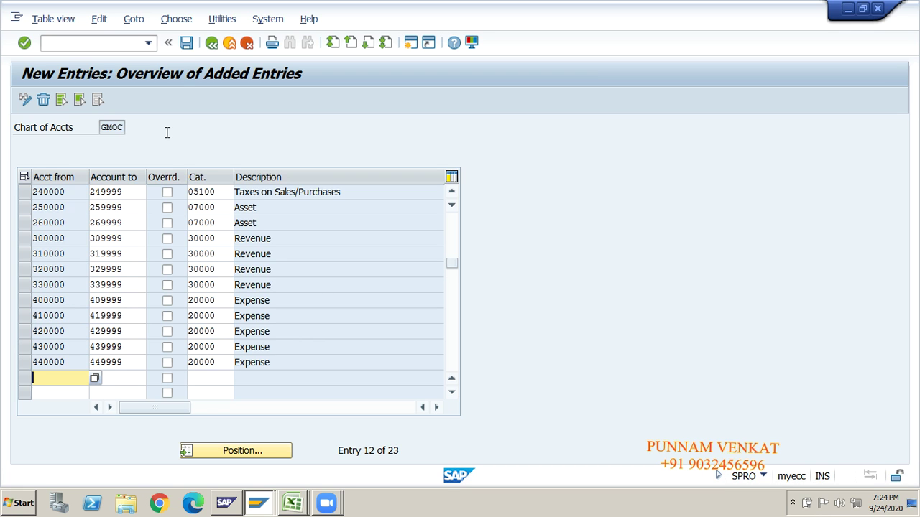
Save the G/L account classification entries under the GM SAP Implimentation project customizing request.
left_click(186, 44)
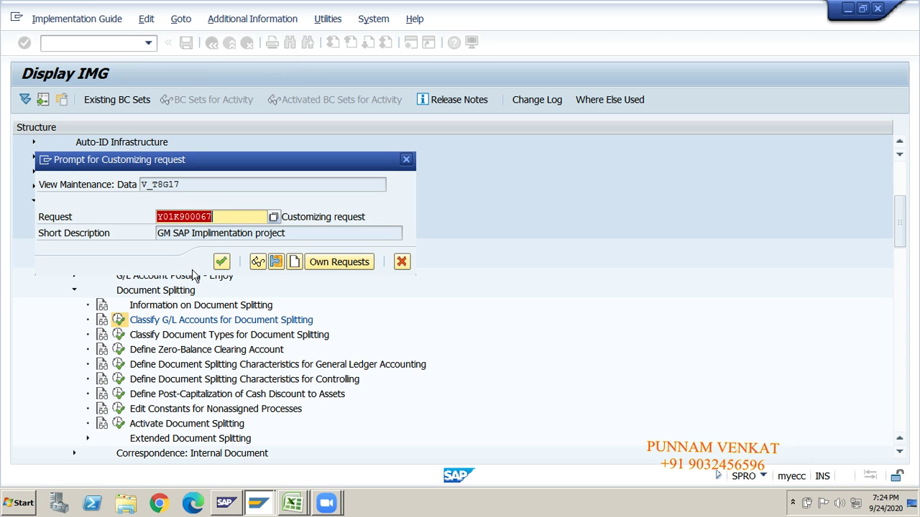
left_click(221, 263)
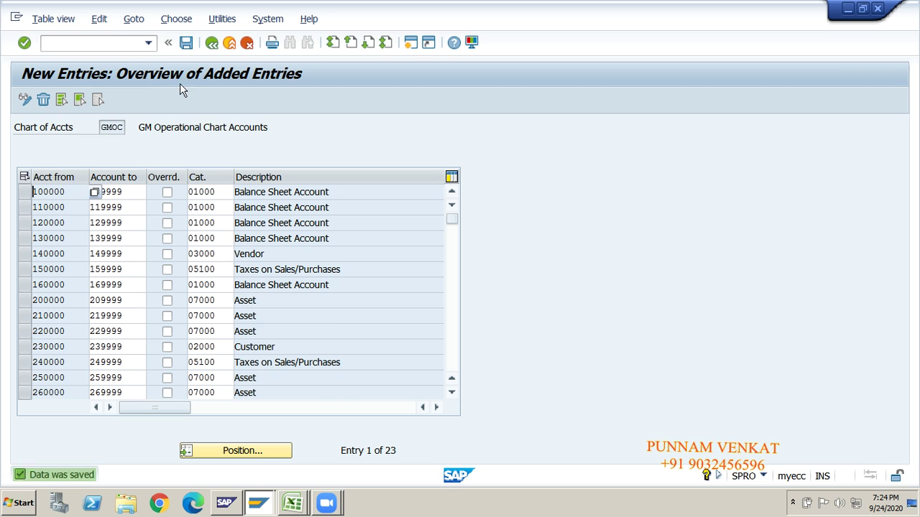
left_click(184, 45)
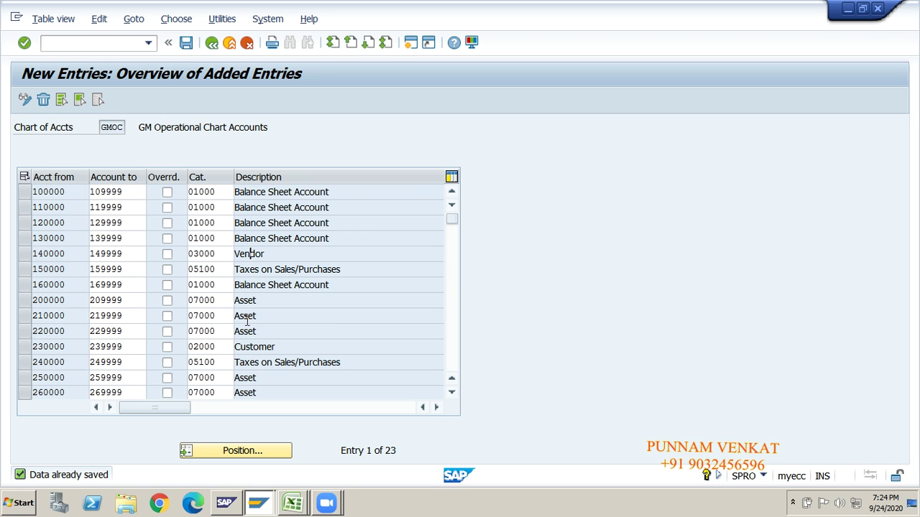
left_click(247, 378)
left_click(62, 285)
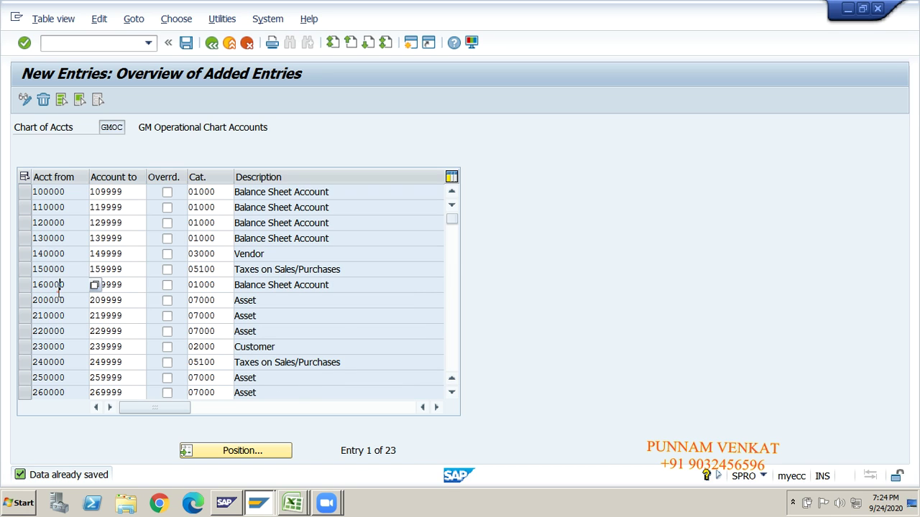
left_click(127, 301)
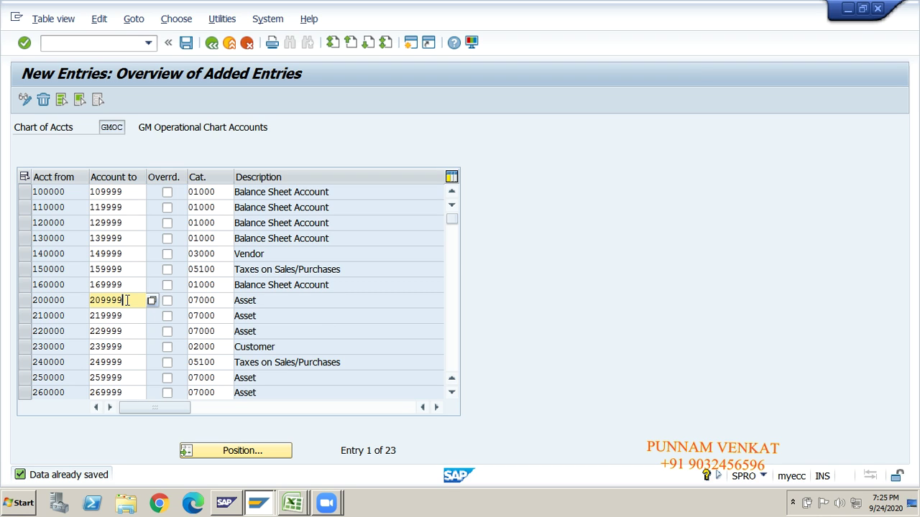
Leave the G/L account classification and the customizing screens and return to the SAP Easy Access menu.
left_click(211, 45)
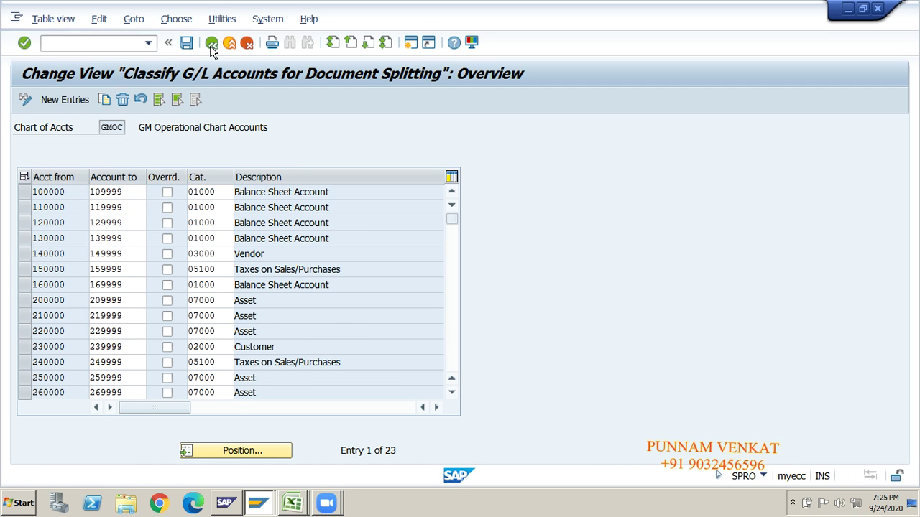
left_click(211, 45)
left_click(212, 44)
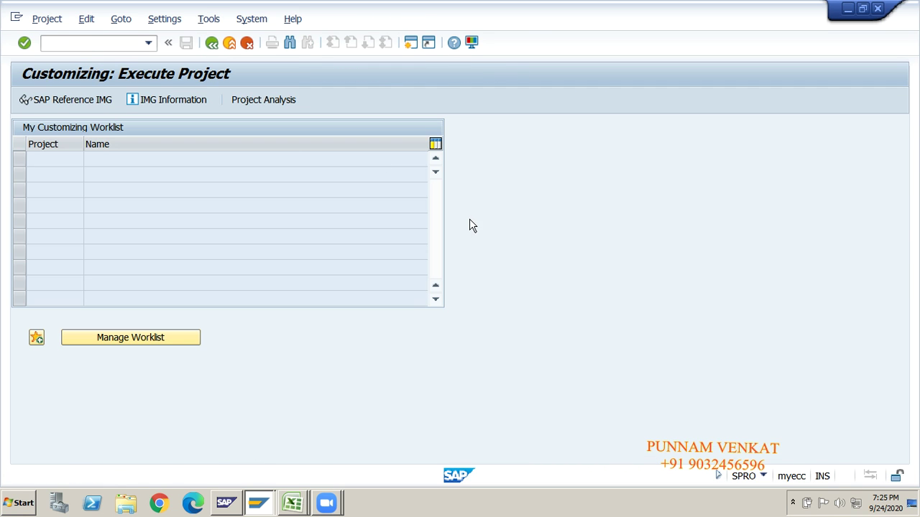
left_click(211, 44)
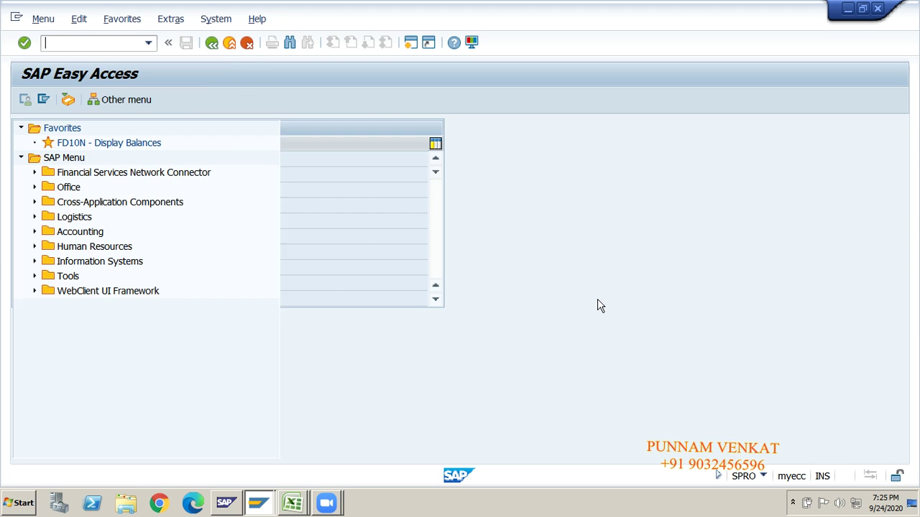
In the SAP_NEW Excel workbook's Document Splitting sheet, remove the yellow fill from the Classify G/L Accounts heading in A4.
key("alt+Tab")
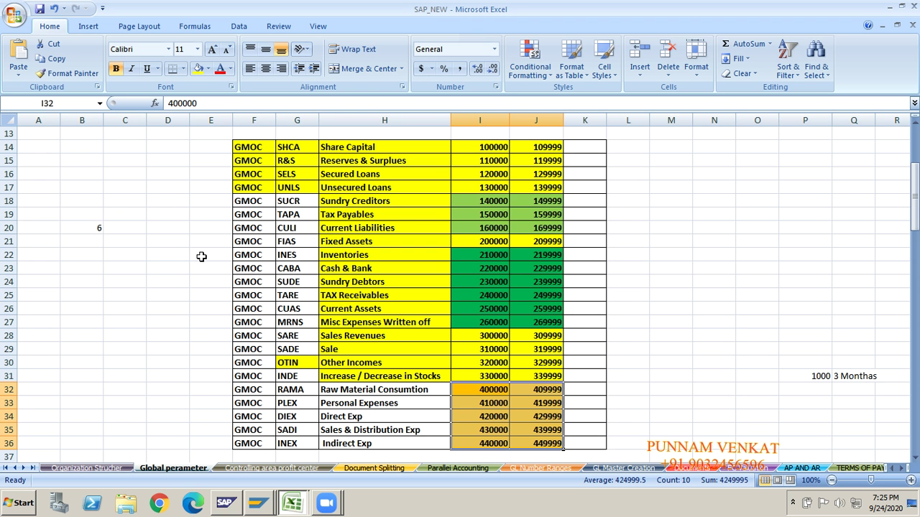
left_click(361, 469)
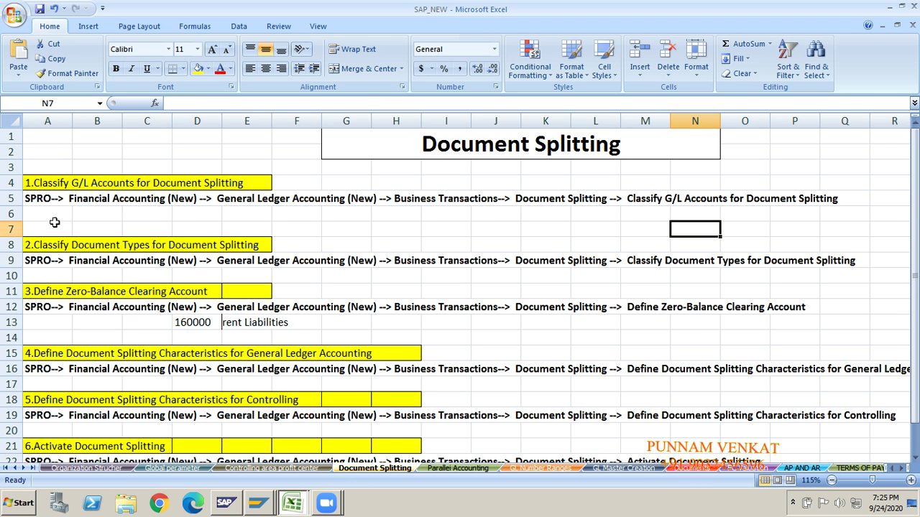
left_click(43, 246)
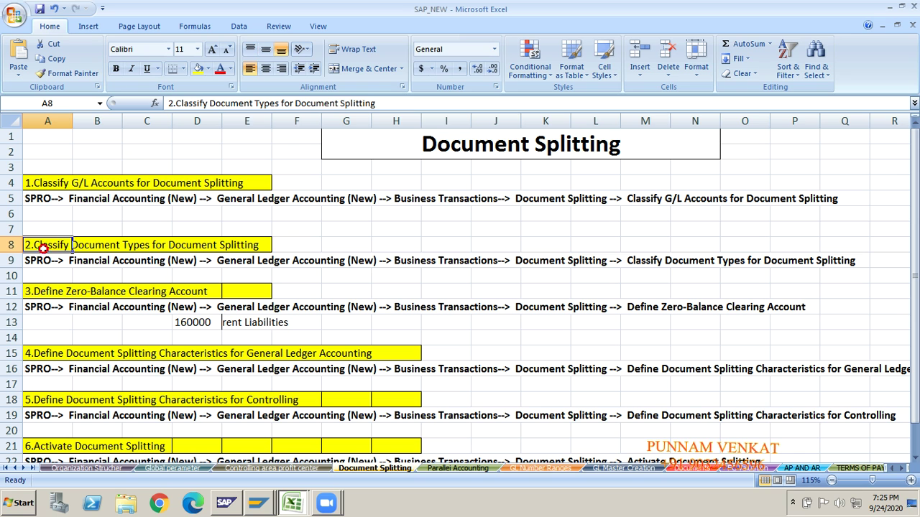
left_click(61, 181)
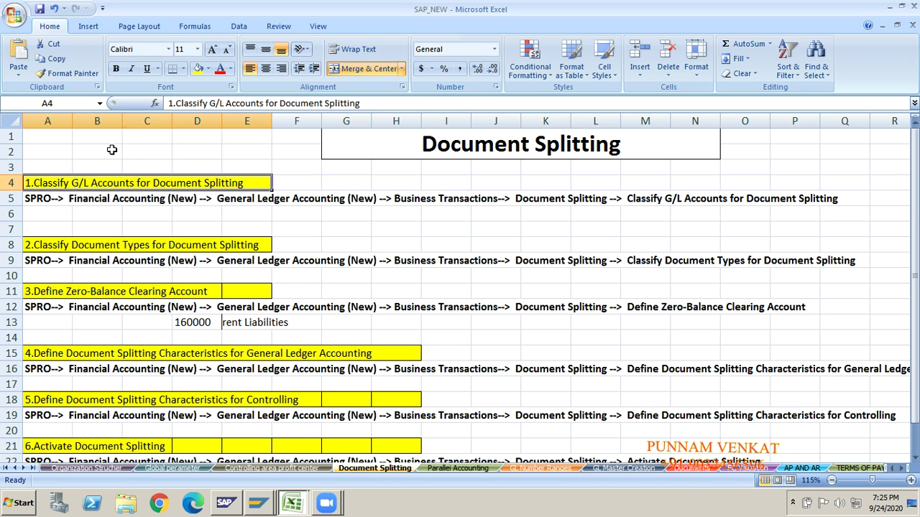
left_click(206, 70)
left_click(213, 180)
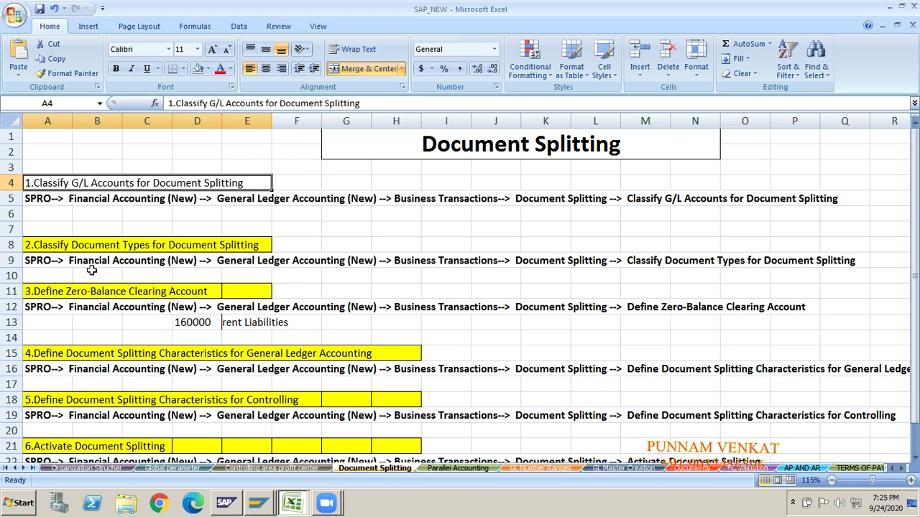
Select the Classify Document Types for Document Splitting heading, A8:E8, and switch to the Book1 workbook.
left_click(76, 245)
left_click(43, 246)
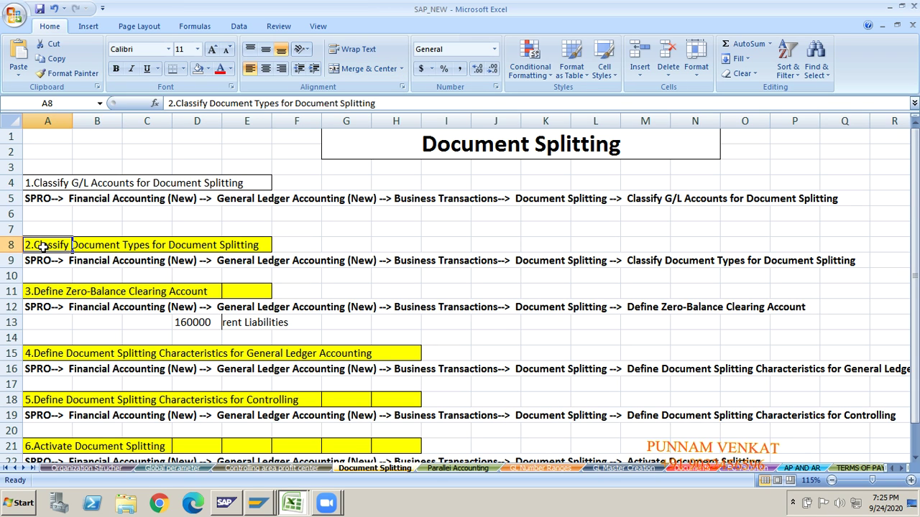
left_click_drag(44, 246, 151, 246)
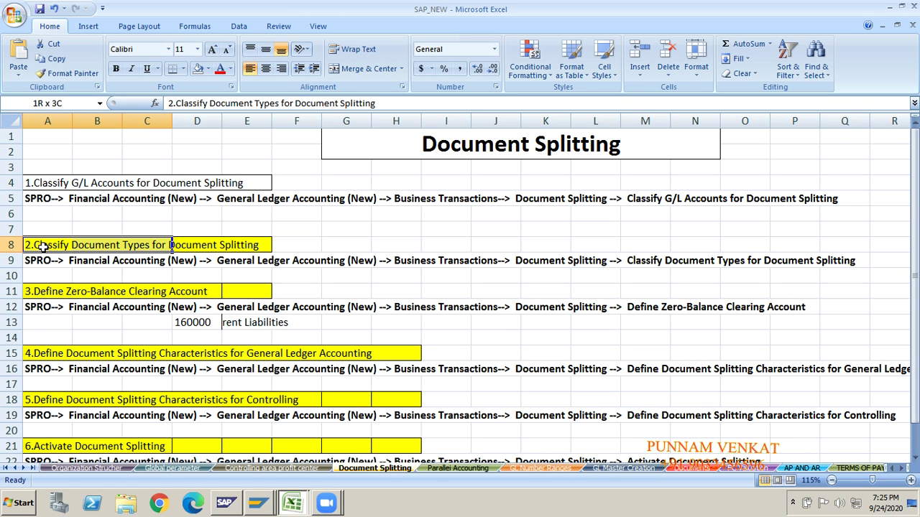
key("shift+Right")
key("shift+Right")
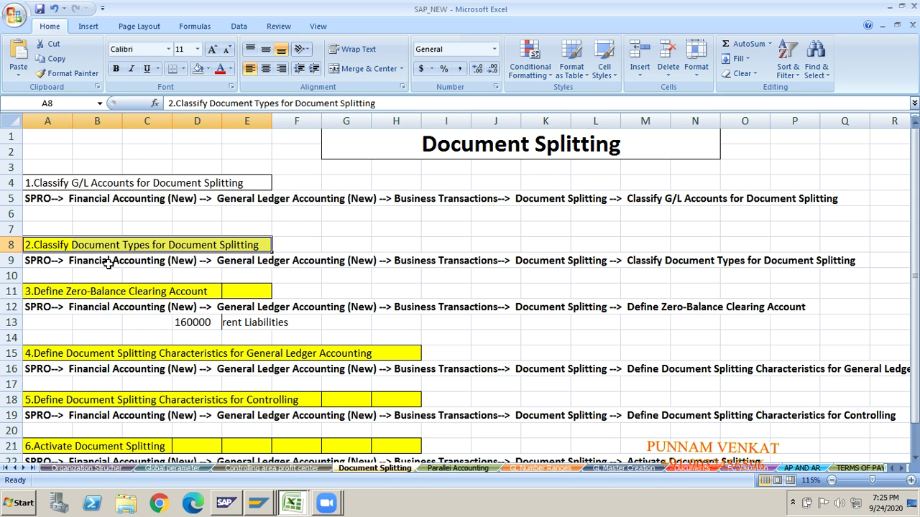
key("alt+Tab")
key("alt+Tab")
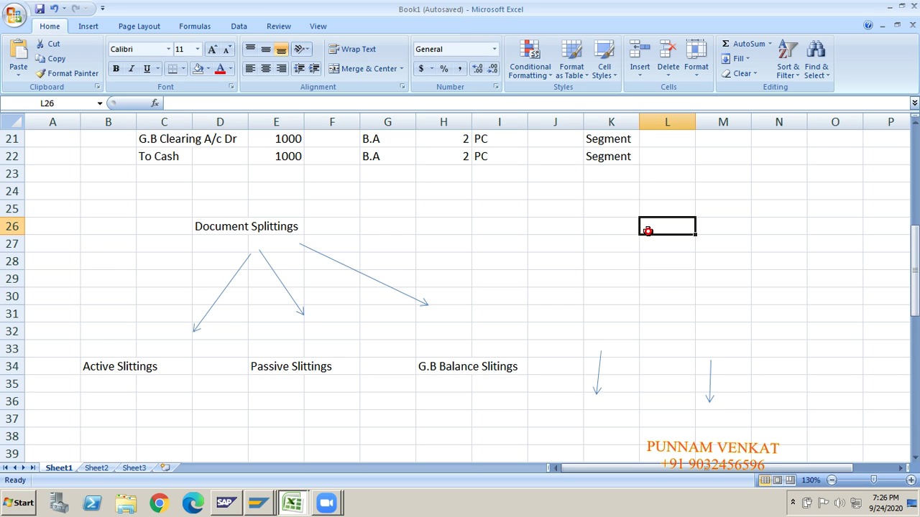
left_click(649, 230)
type("SA")
key("Return")
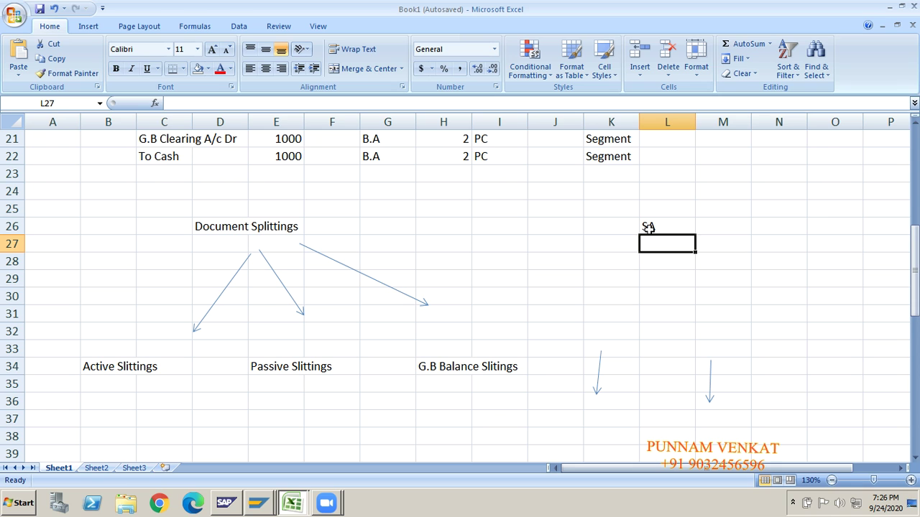
left_click(648, 228)
key("Delete")
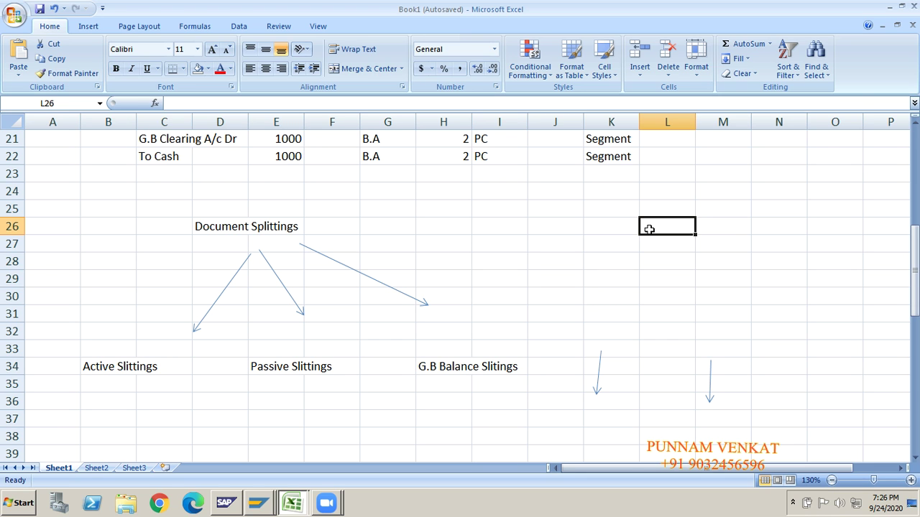
List the document types SA, KR and DR in cells L26 to L28 beside the Document Splittings diagram.
type("SA")
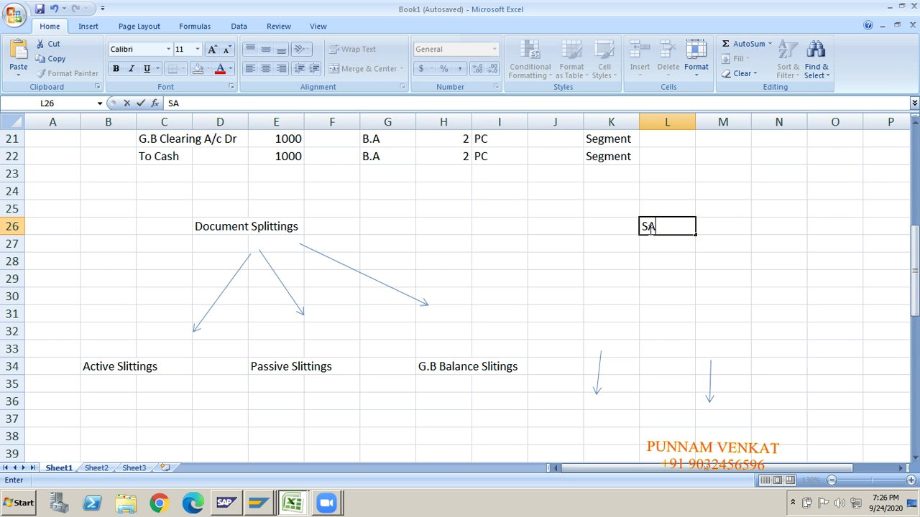
key("Return")
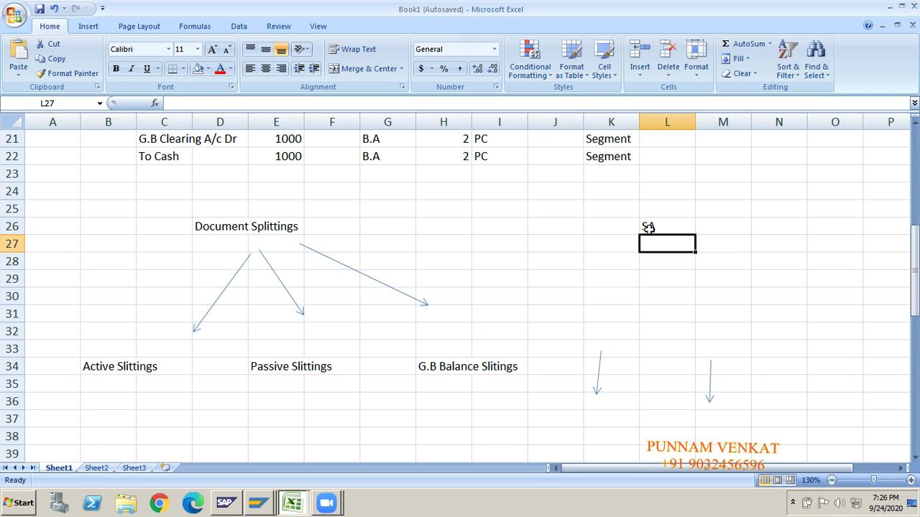
type("KR")
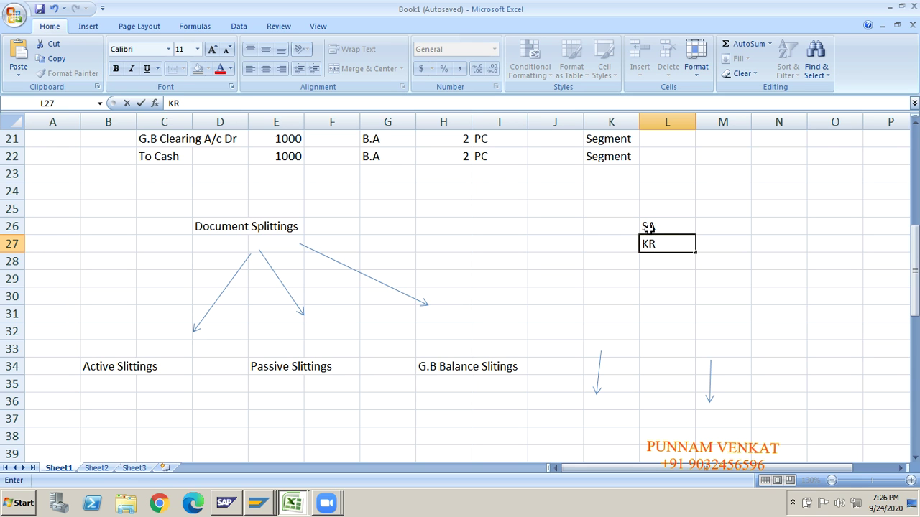
key("Return")
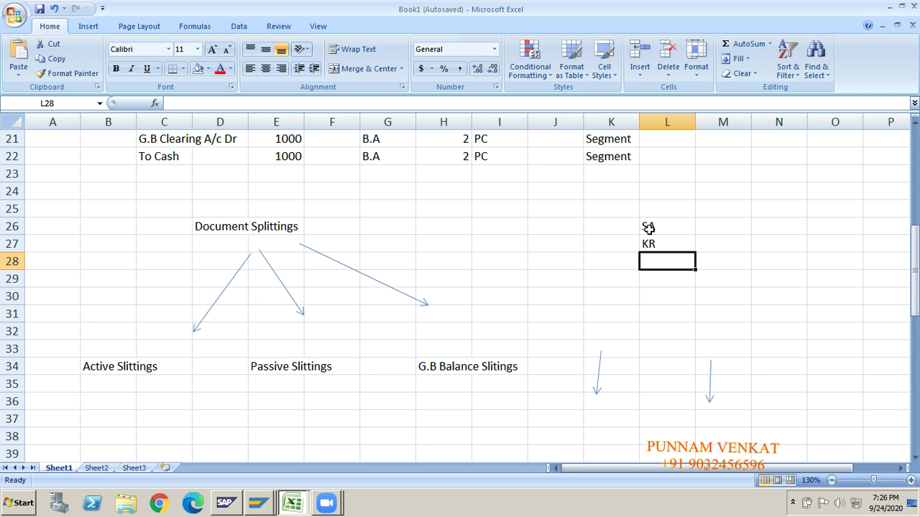
type("DR")
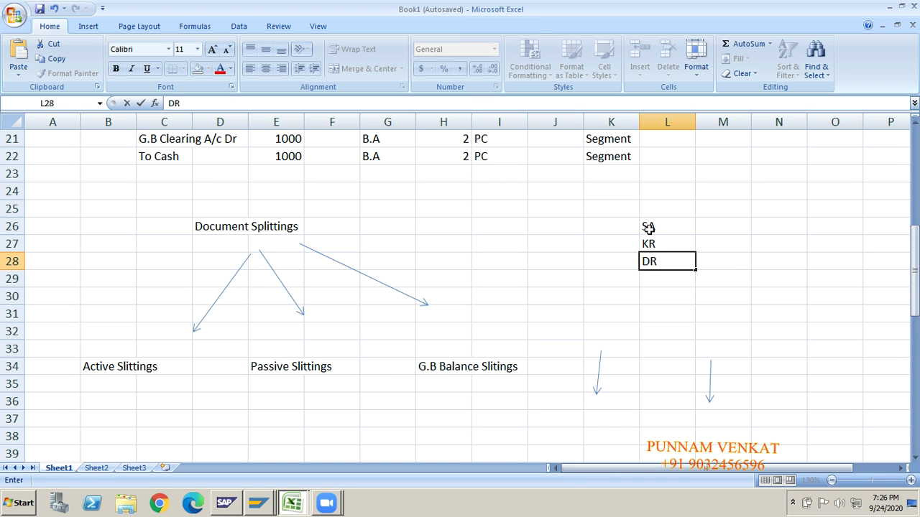
Describe document type SA as GL in M26 and KR as Vendor in M27.
left_click(736, 228)
type("GL")
key("Return")
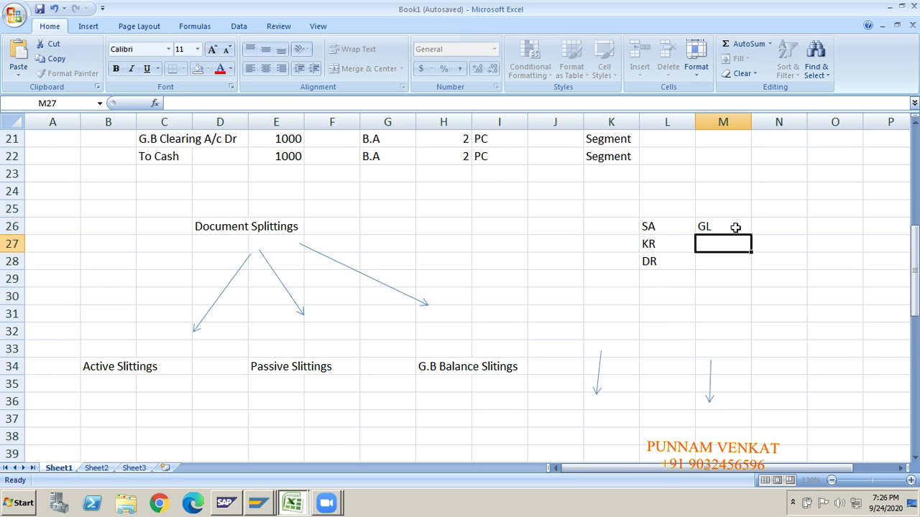
type("VEN")
key("BackSpace")
key("BackSpace")
type("endor")
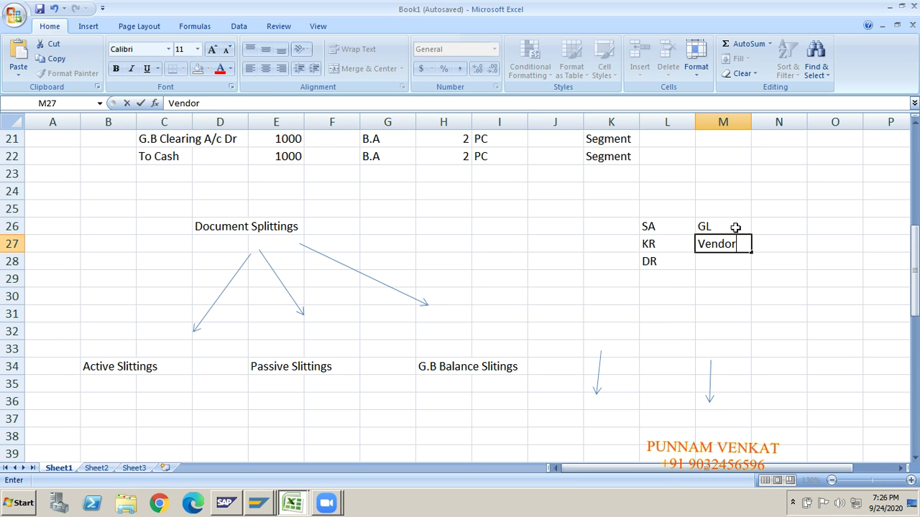
Complete the document type list on Sheet1 by entering "customer" in M28 as the description of DR.
key("Return")
type("customer")
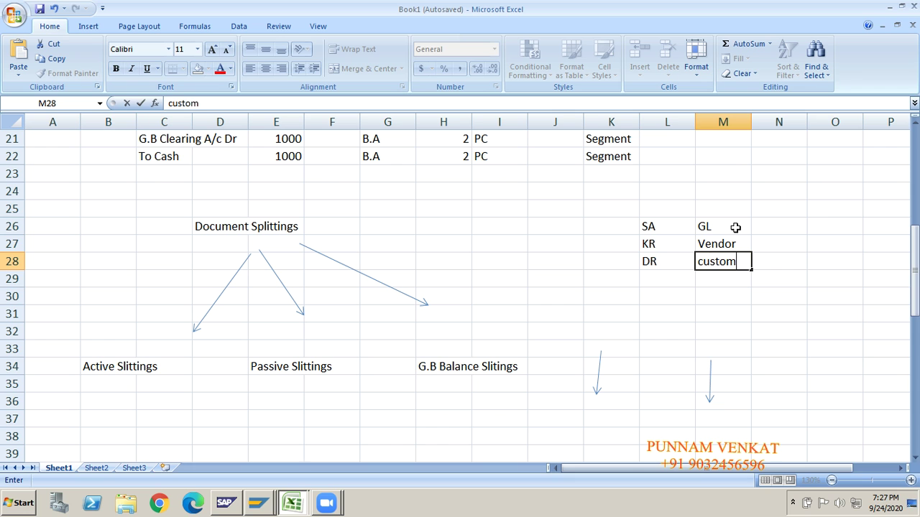
key("Return")
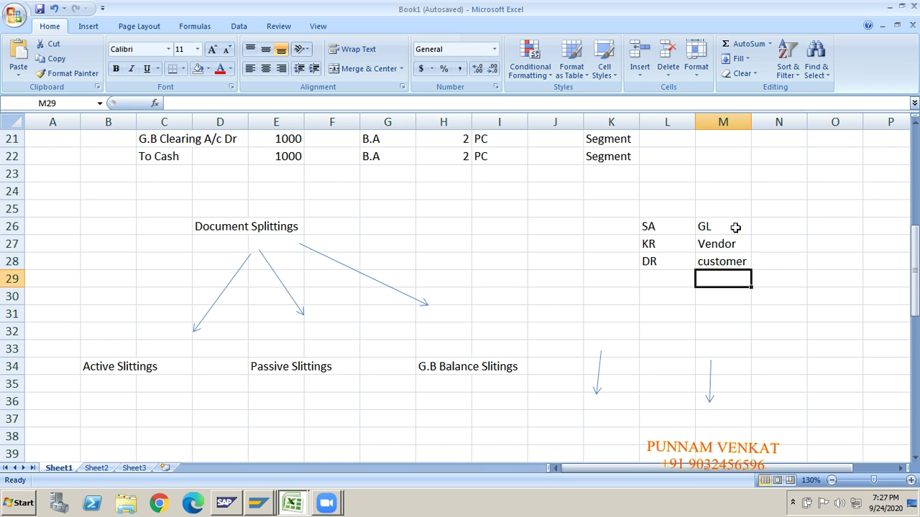
left_click(655, 248)
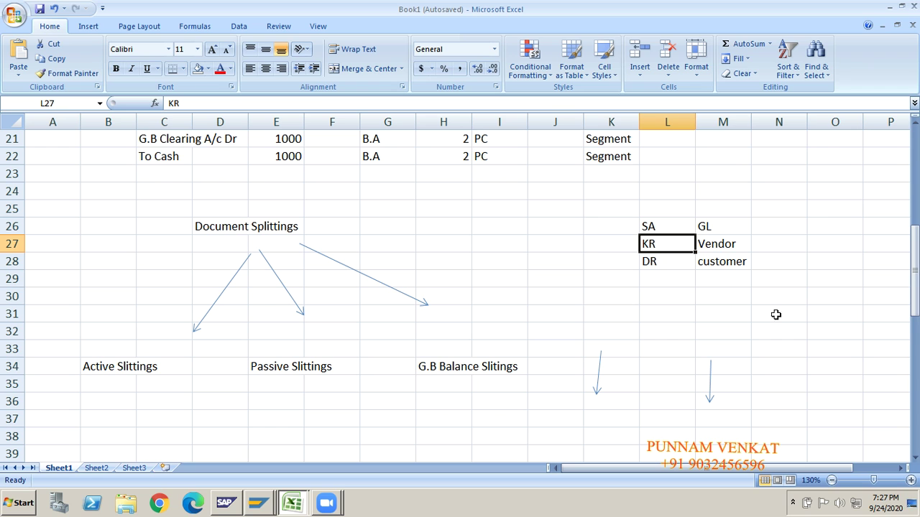
left_click(688, 284)
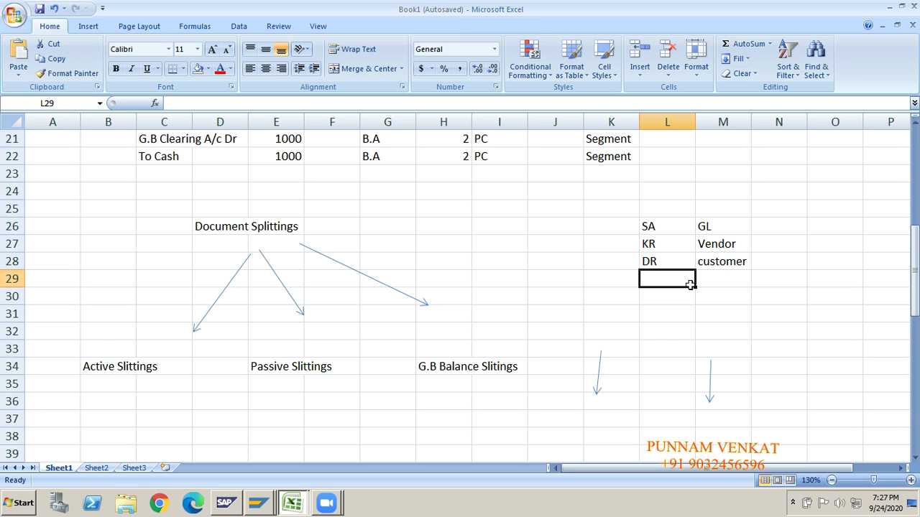
Switch to the SAP_NEW workbook to review the configuration path for Classify Document Types for Document Splitting, and return to Book1.
key("alt+Tab")
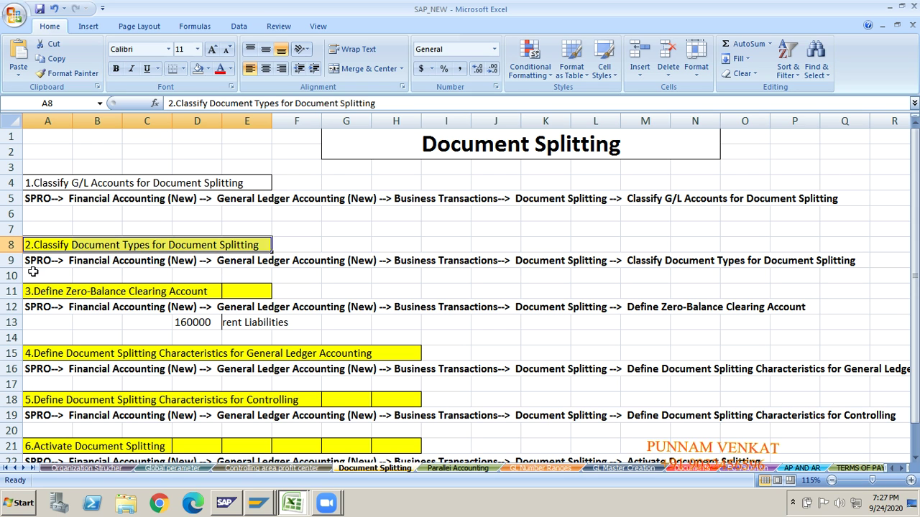
left_click(331, 274)
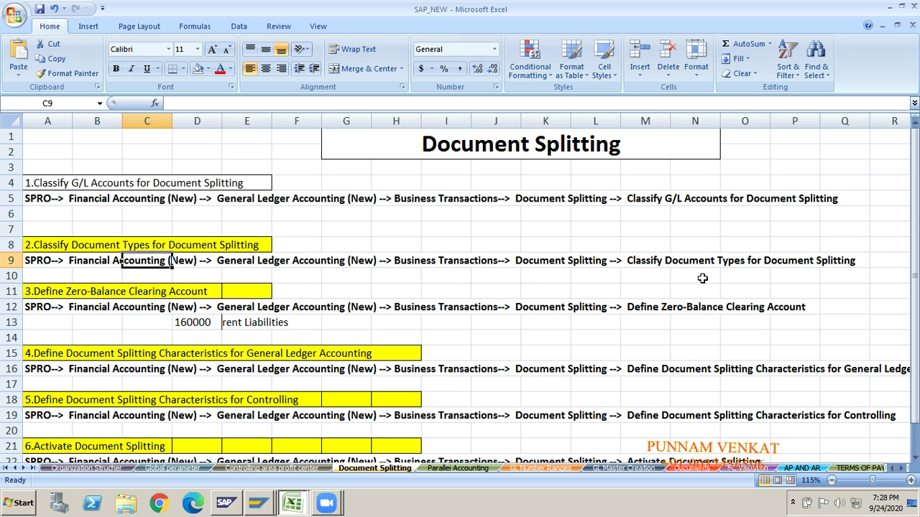
left_click(727, 278)
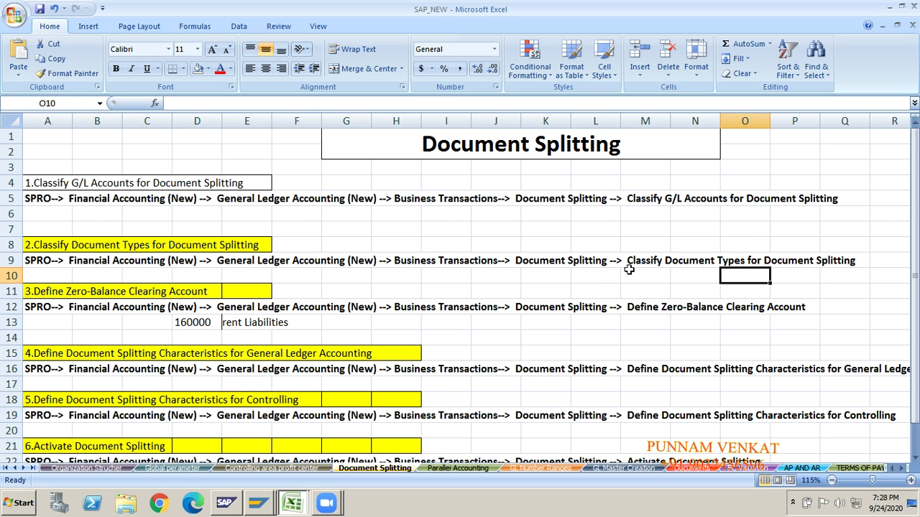
left_click(678, 290)
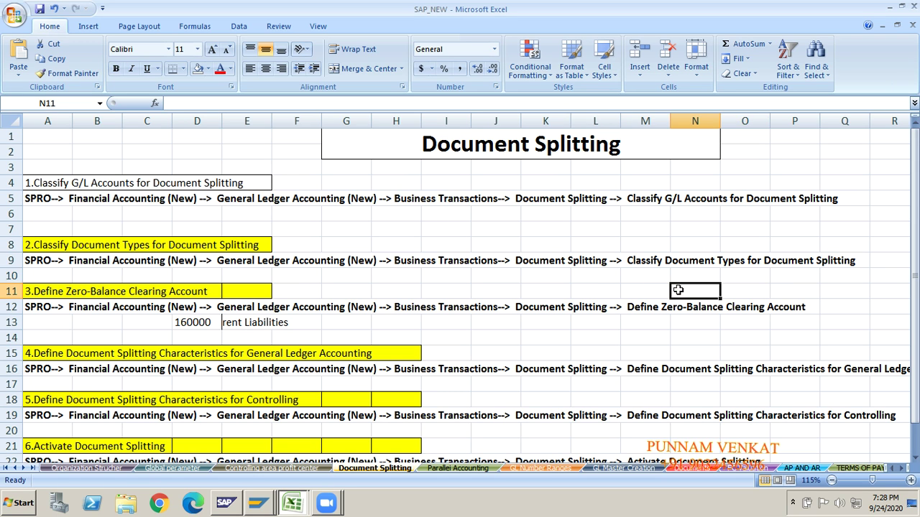
key("alt+Tab")
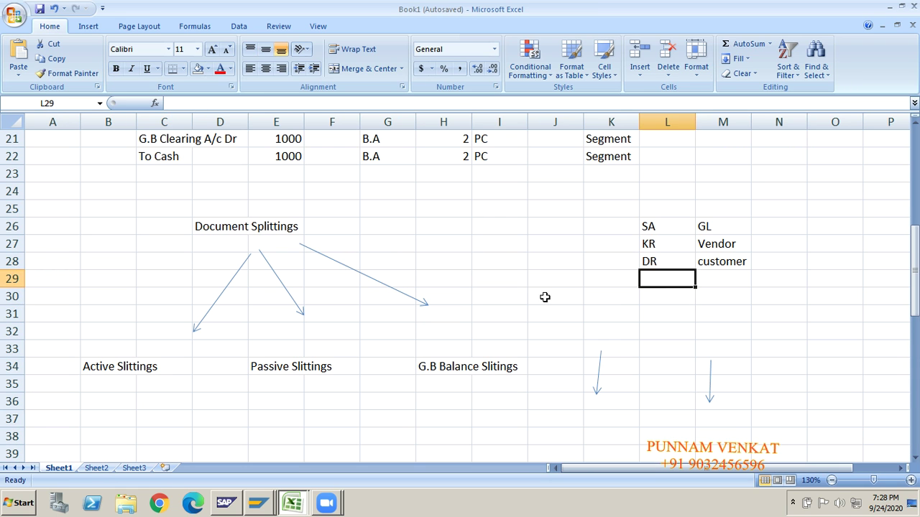
left_click(521, 299)
key("Right")
key("Up")
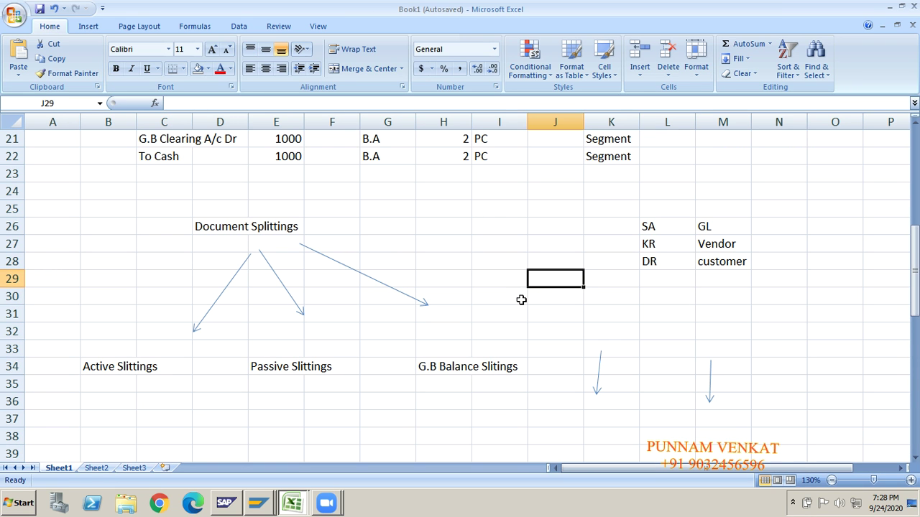
Switch to SAP, run transaction spro and display the SAP Reference IMG.
key("alt+Tab")
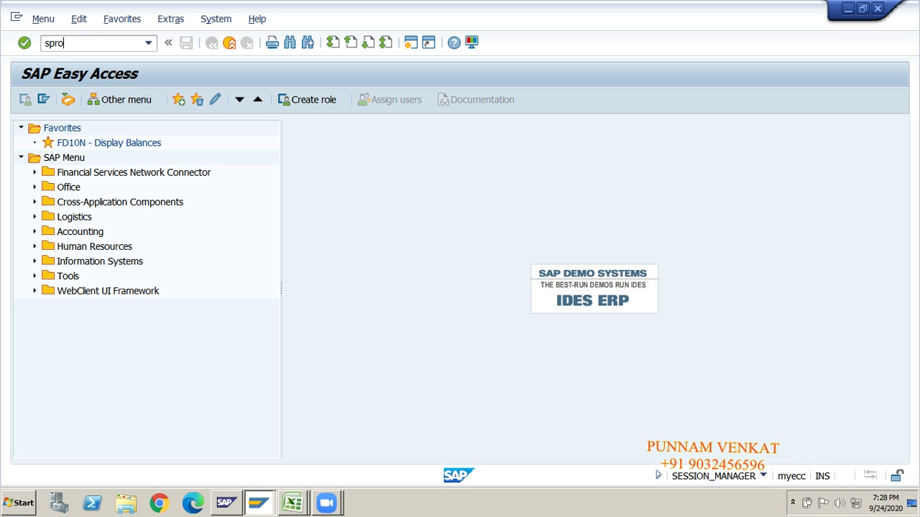
type("spro")
key("Return")
key("alt+Tab")
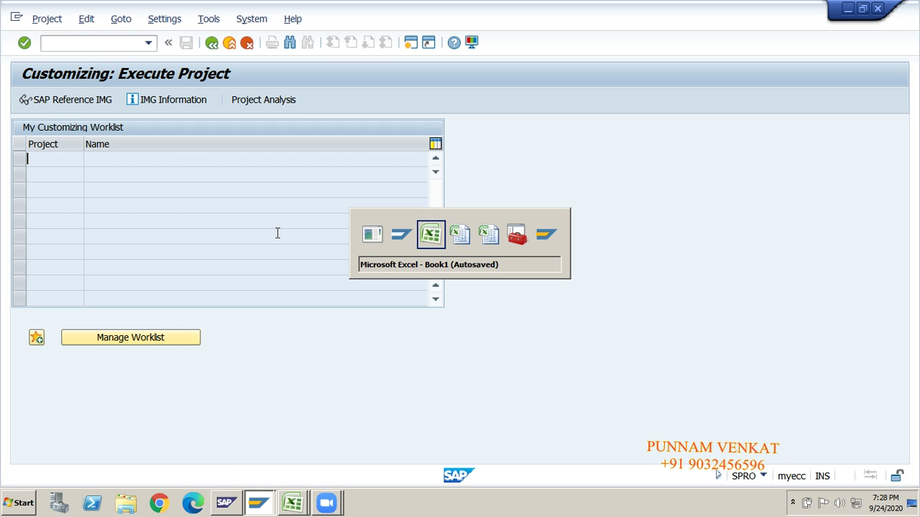
key("alt+Tab")
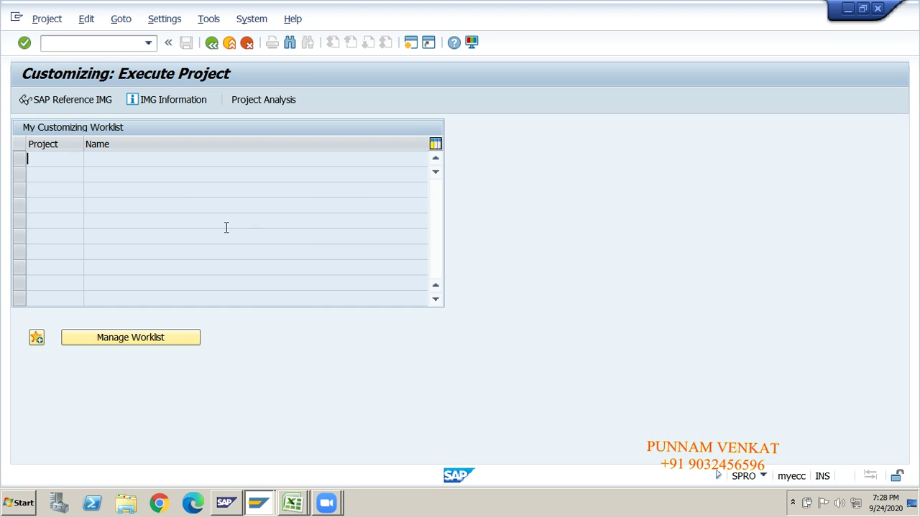
left_click(71, 99)
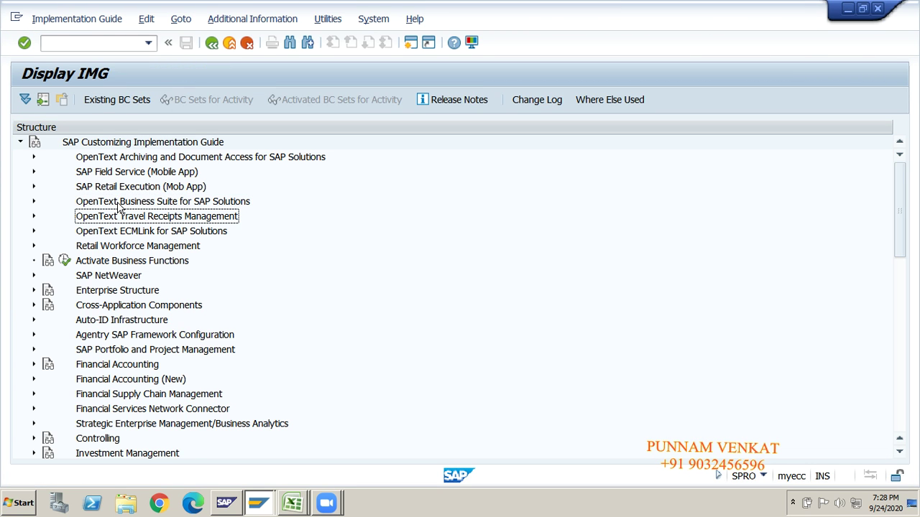
Expand Financial Accounting (New) and its General Ledger Accounting (New) node in the IMG structure.
key("Down")
key("Down")
key("Down")
key("Up")
key("Right")
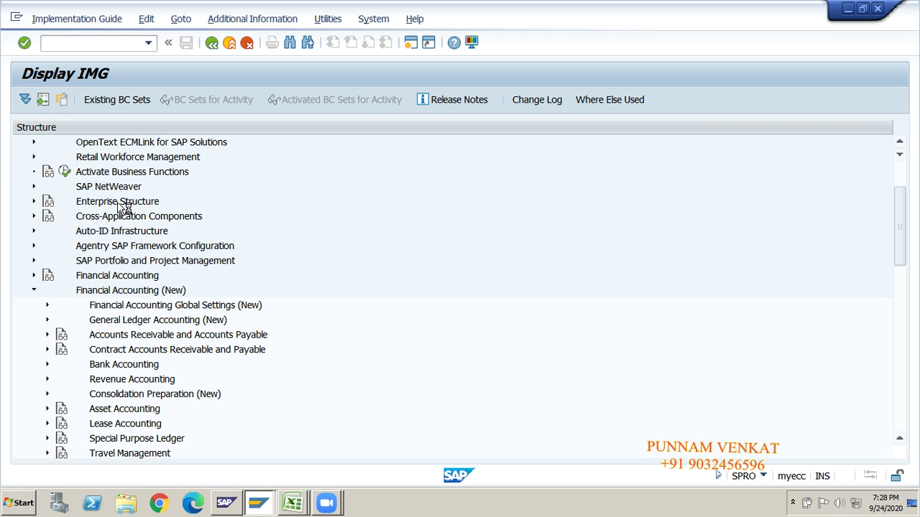
key("Down")
key("Down")
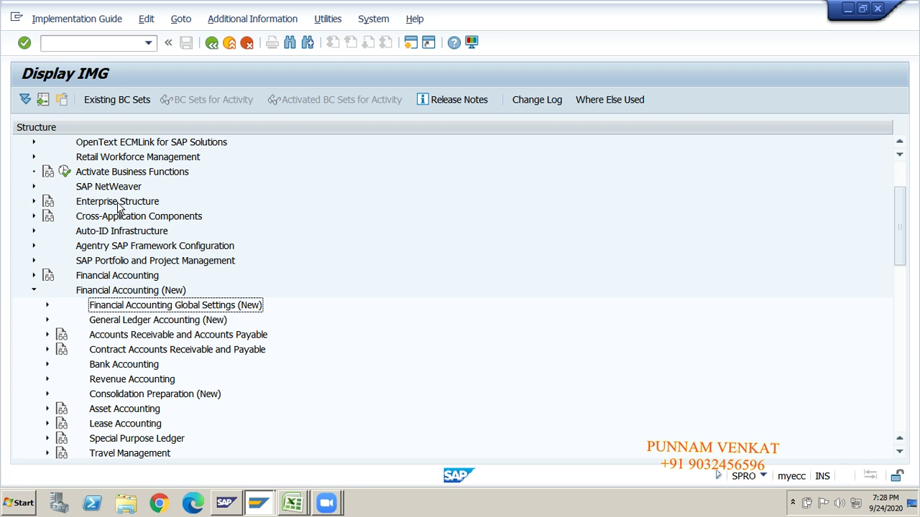
key("Right")
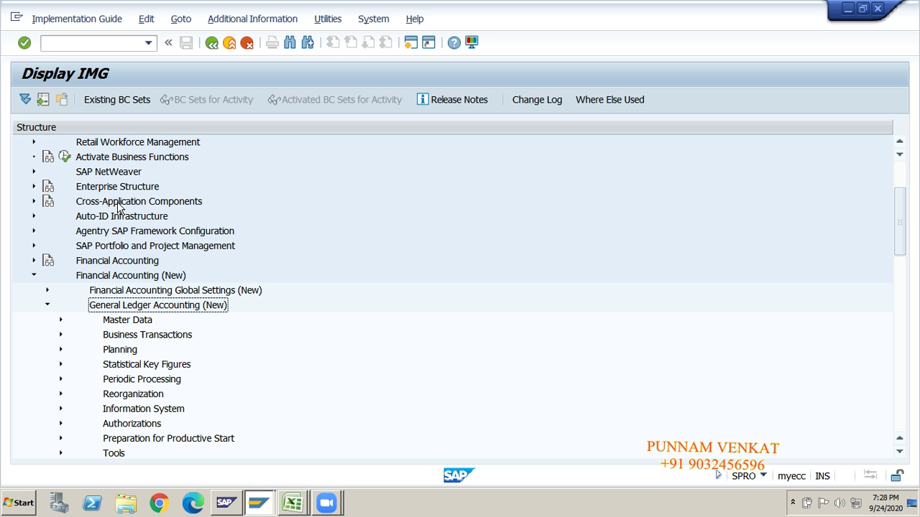
Expand Business Transactions and its Document Splitting node under General Ledger Accounting (New).
key("Down")
key("Down")
key("Right")
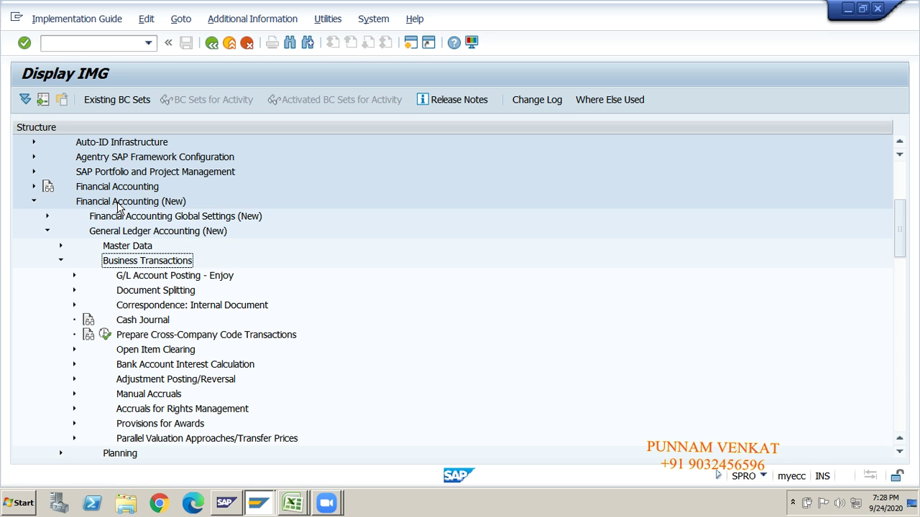
key("Down")
key("Down")
key("Right")
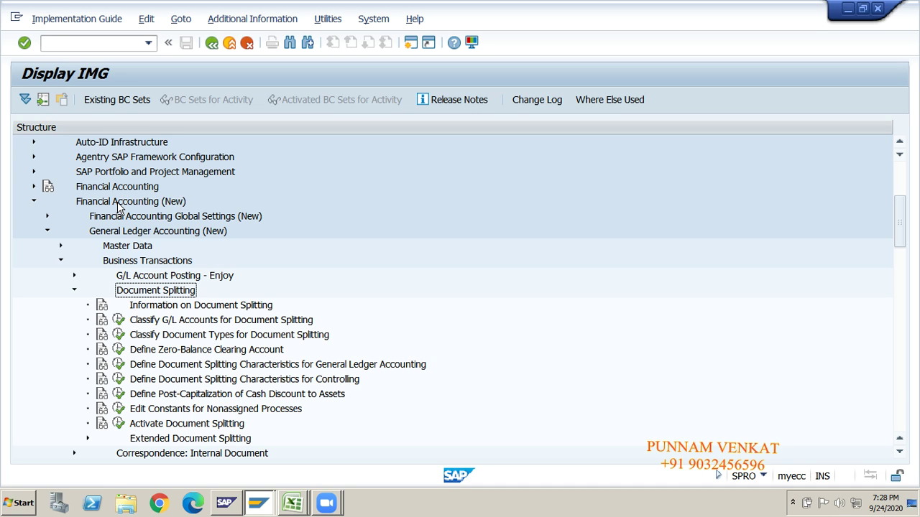
Execute the Classify Document Types for Document Splitting activity.
key("Down")
key("Down")
key("Down")
key("Down")
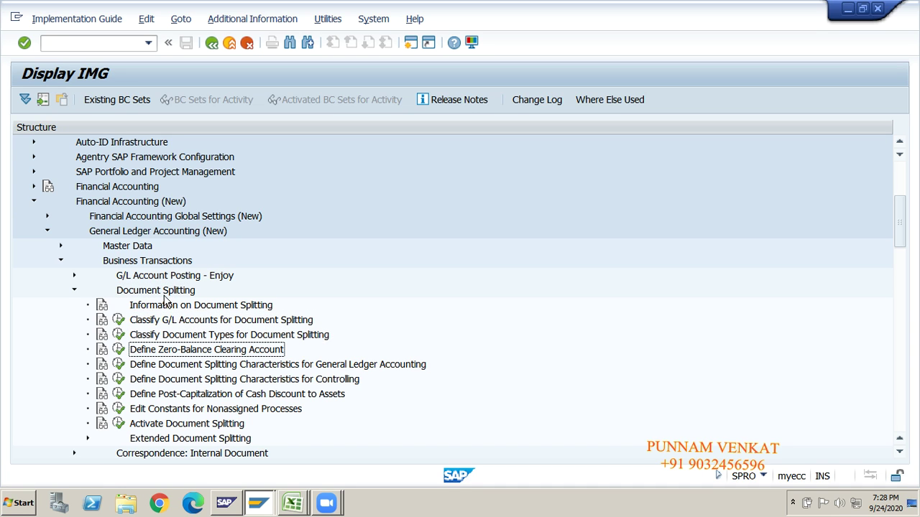
left_click(159, 334)
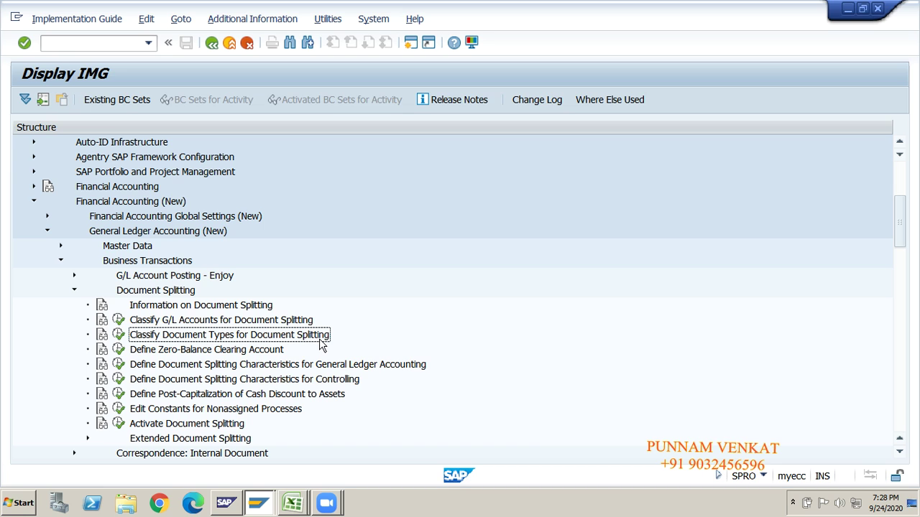
left_click(118, 335)
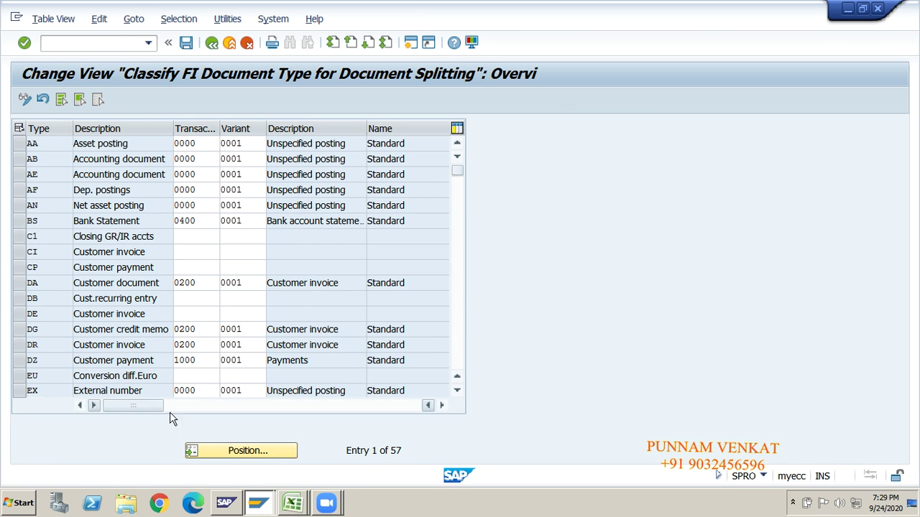
Position the document type table at type SA and select its row.
left_click(212, 449)
type("s")
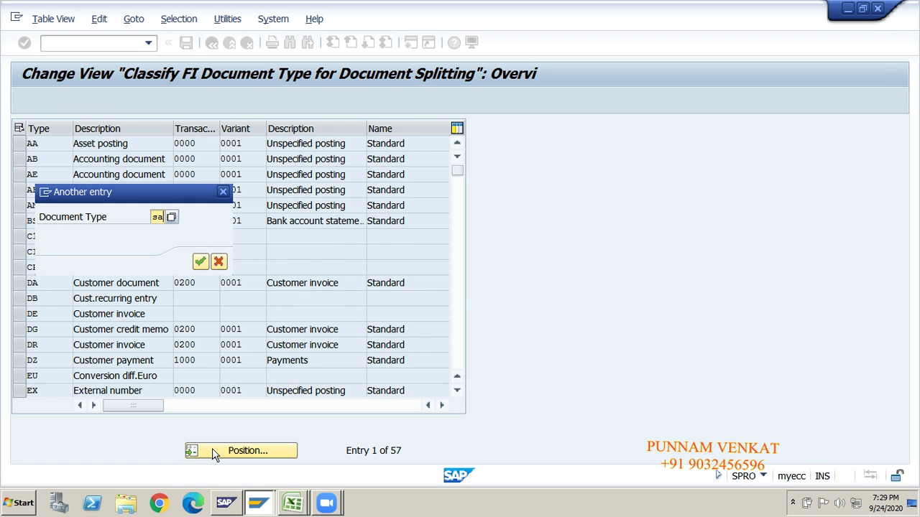
type("a")
key("Return")
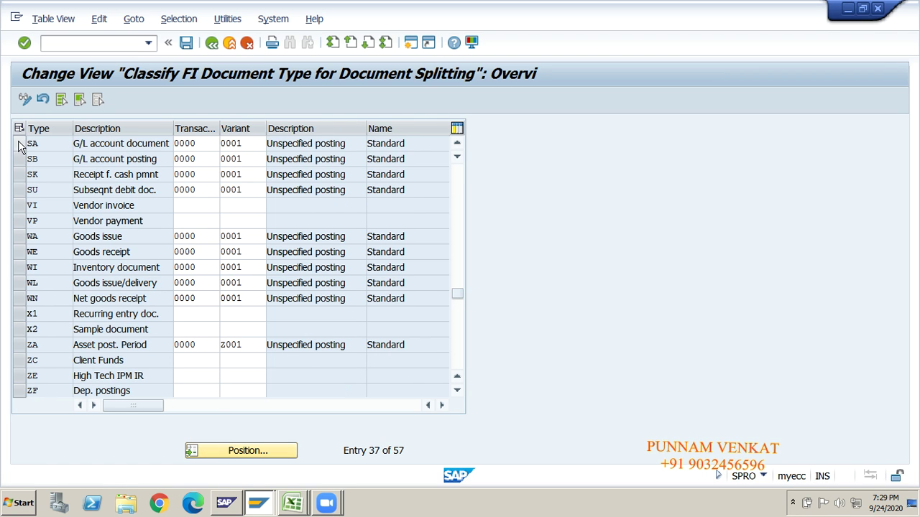
left_click(19, 143)
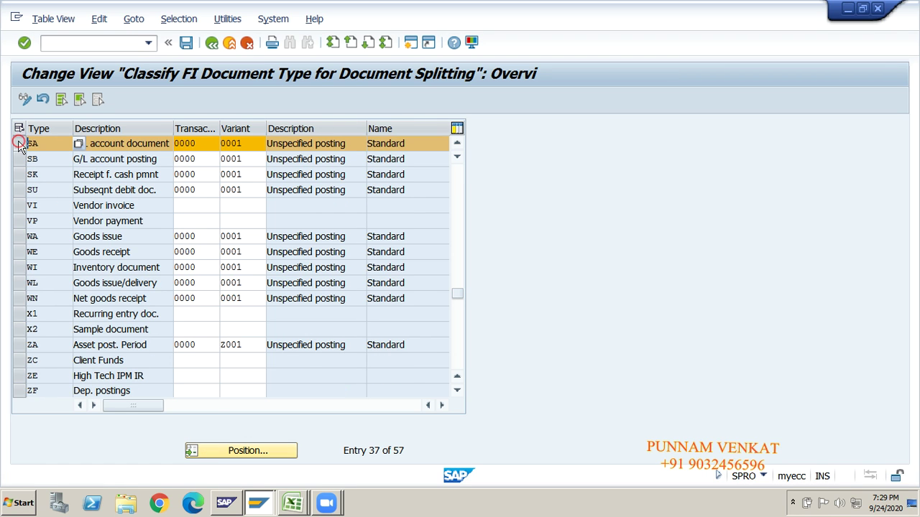
Examine the business transaction, variant and description assigned to the SA document type.
left_click(208, 143)
key("Tab")
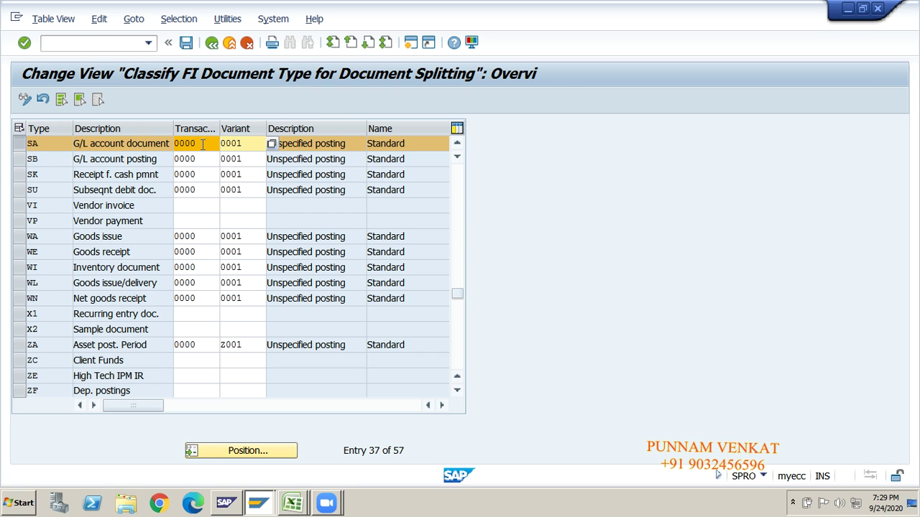
left_click_drag(203, 144, 185, 144)
left_click(175, 143)
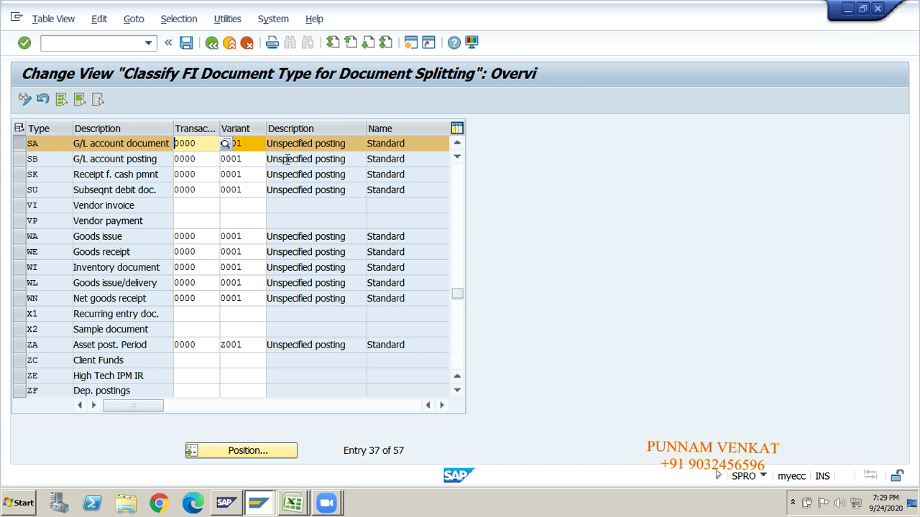
left_click(252, 144)
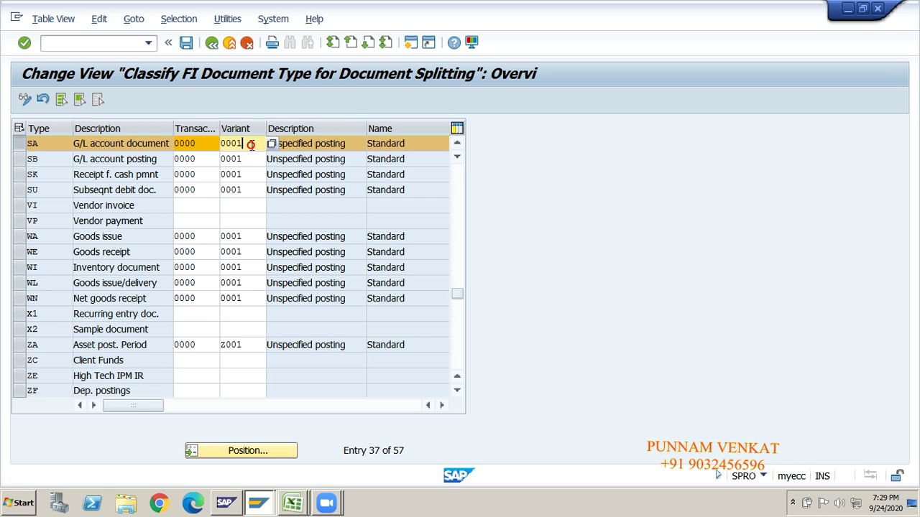
key("Home")
left_click(375, 146)
left_click(191, 147)
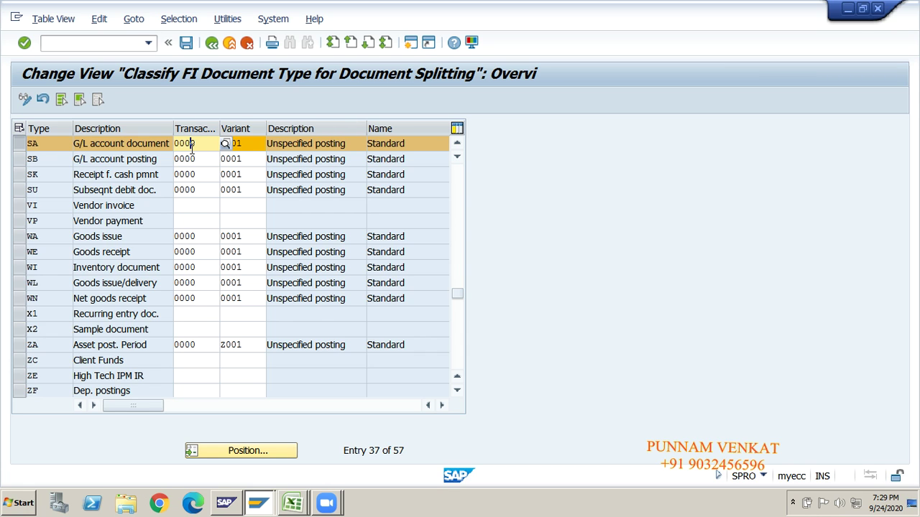
left_click(43, 143)
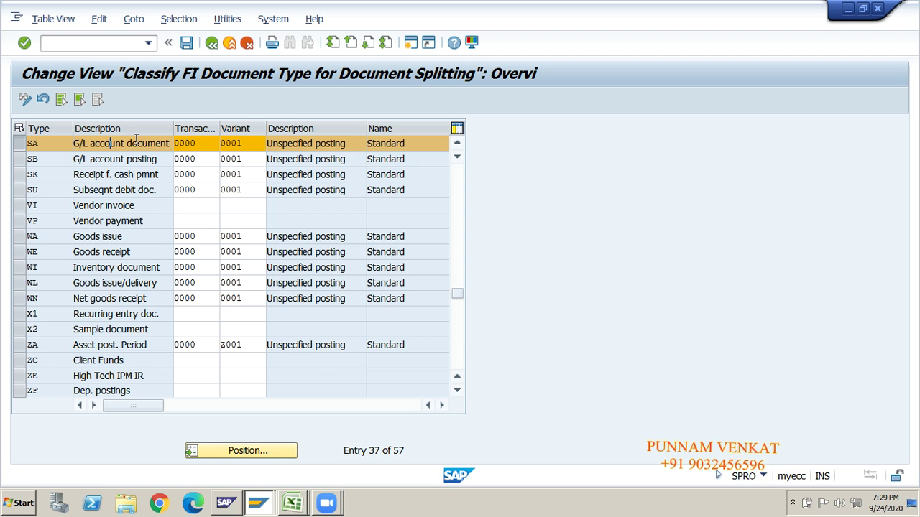
Position the table at document type KR, select its row and deselect the SA row.
left_click(231, 450)
type("kr")
key("Return")
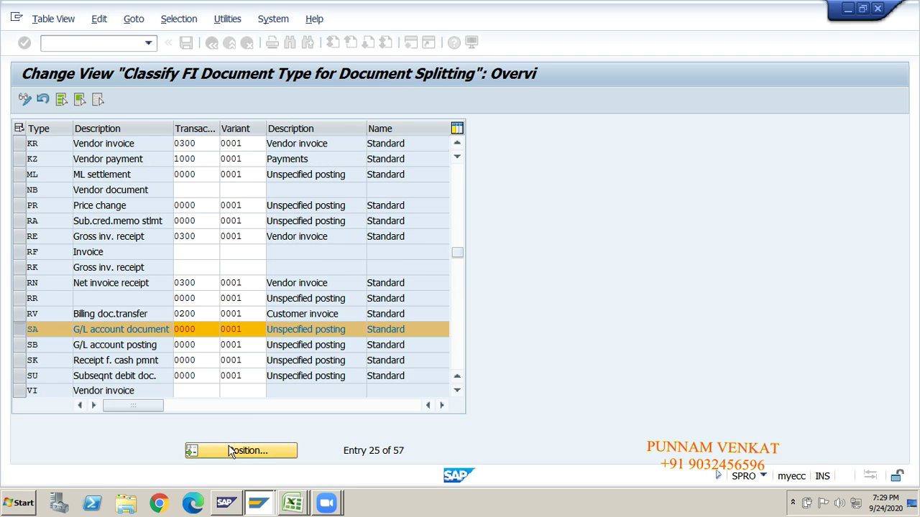
left_click(18, 143)
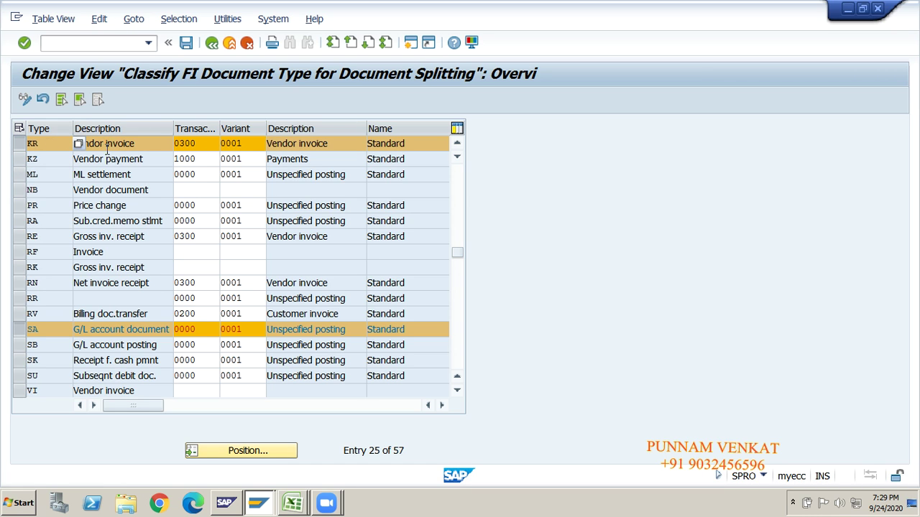
left_click(18, 331)
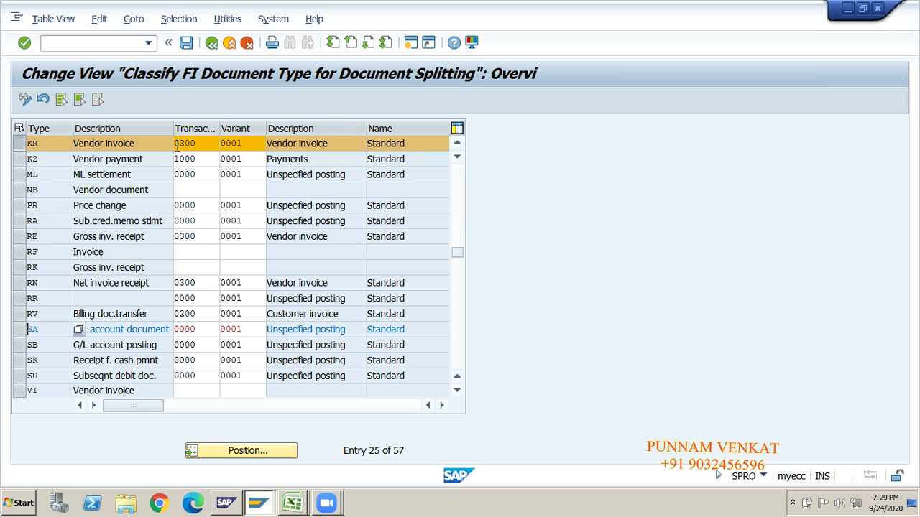
Look up 0300 Vendor invoice among the possible business transactions for document type KR and examine that row's transaction description.
left_click(204, 143)
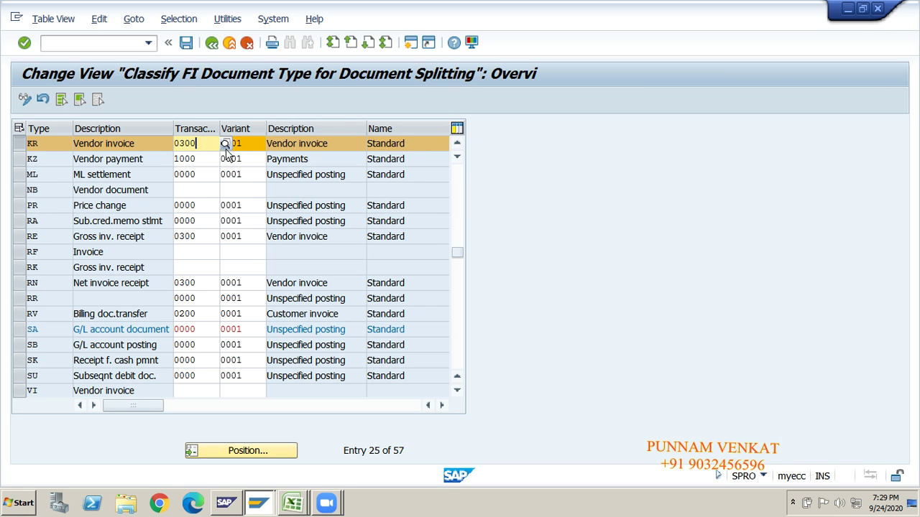
left_click(226, 144)
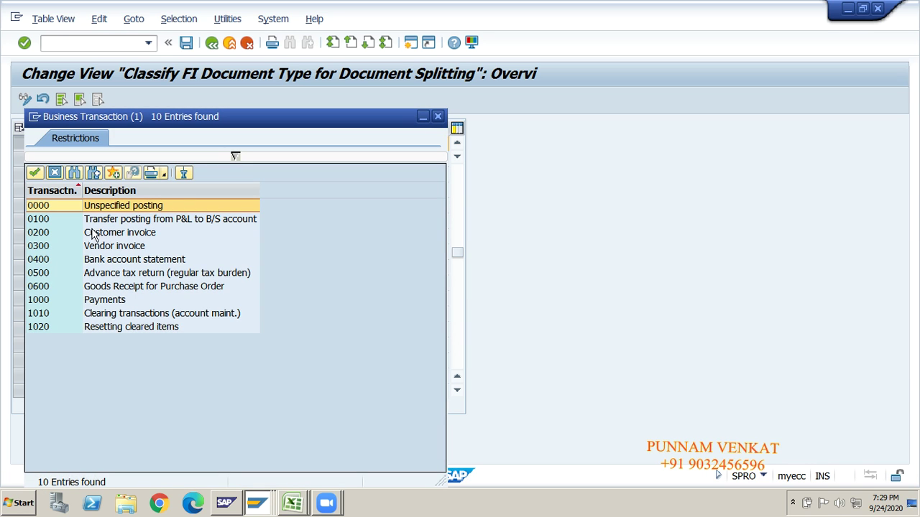
left_click(57, 248)
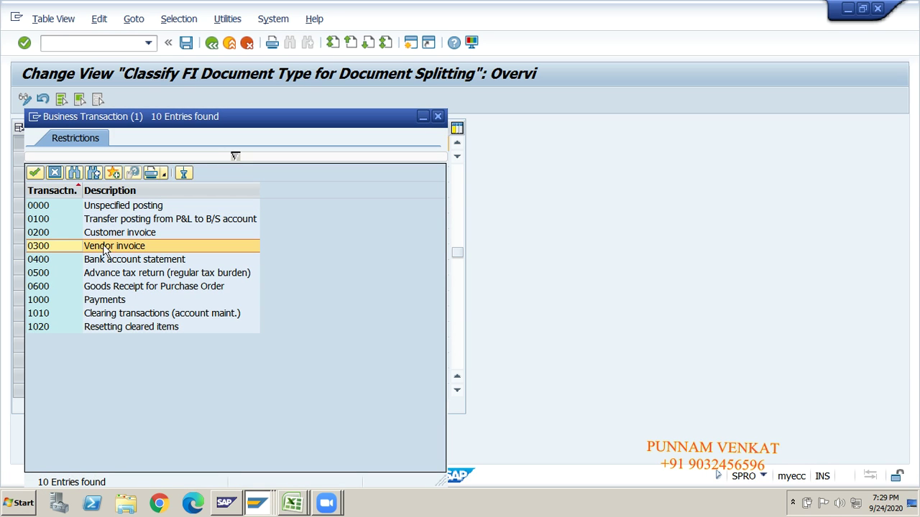
left_click(437, 115)
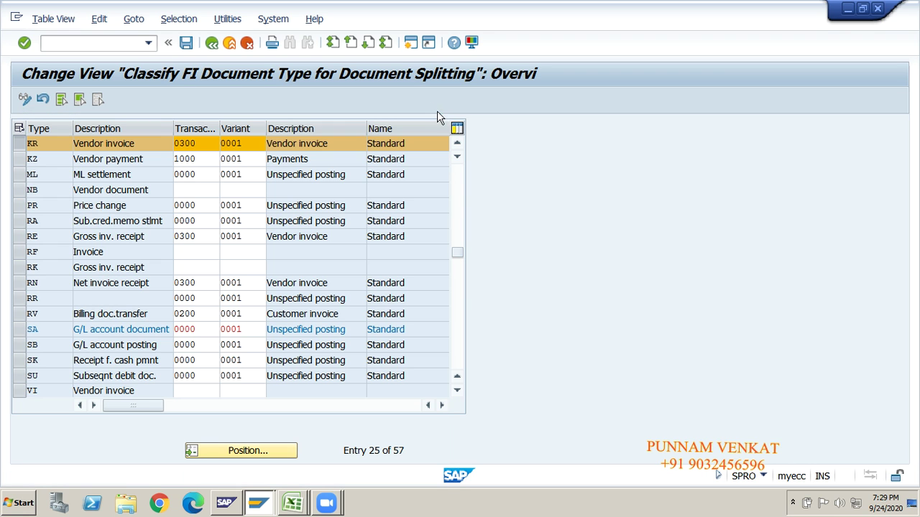
left_click(55, 144)
left_click_drag(335, 143, 267, 143)
left_click_drag(338, 143, 260, 143)
Position the document type table at type DR and select its row.
left_click(211, 451)
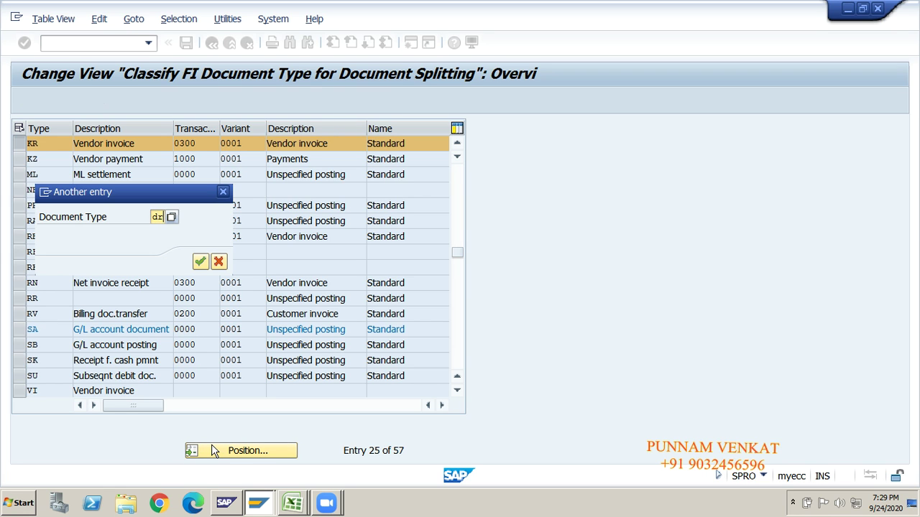
type("dr")
key("Return")
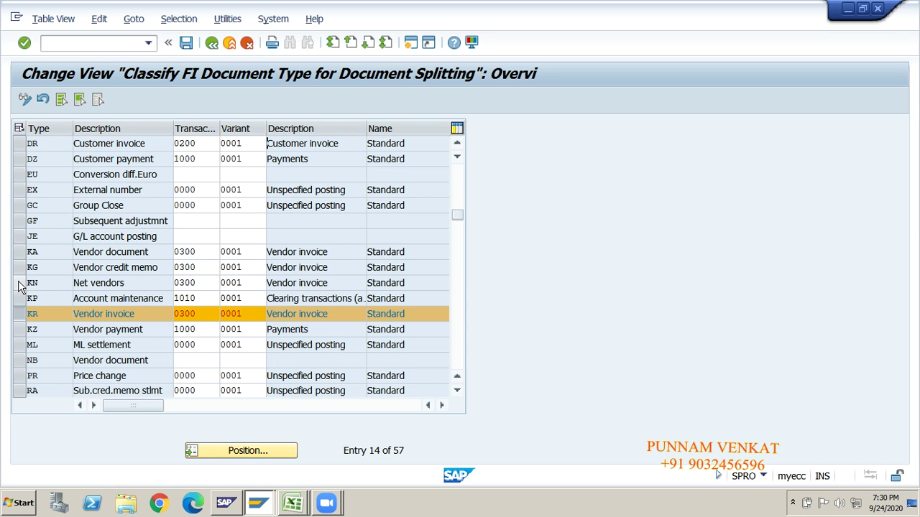
left_click(19, 144)
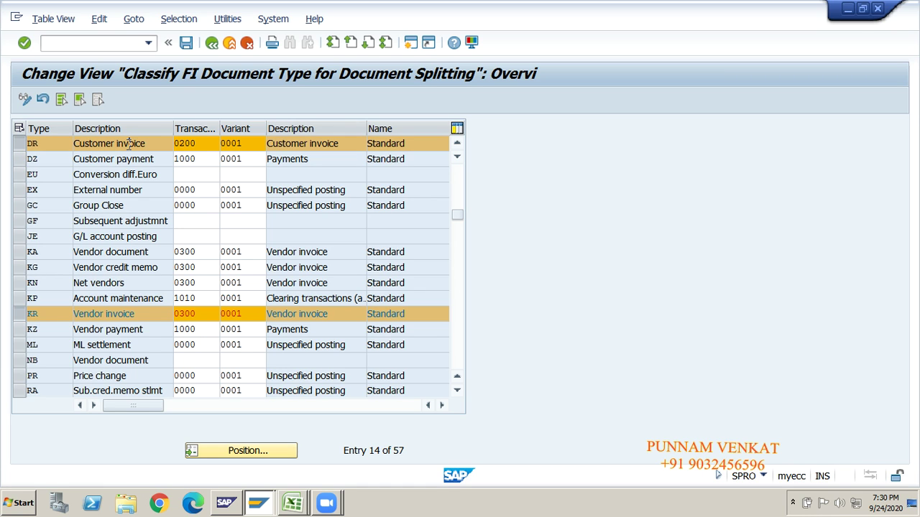
Choose business transaction 0200 Customer invoice for document type DR from the list of possible entries.
left_click(204, 146)
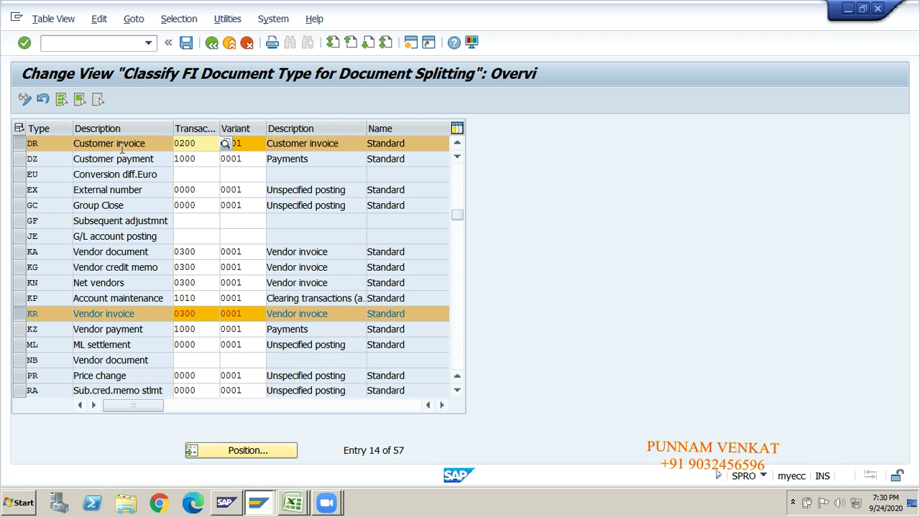
left_click(85, 146)
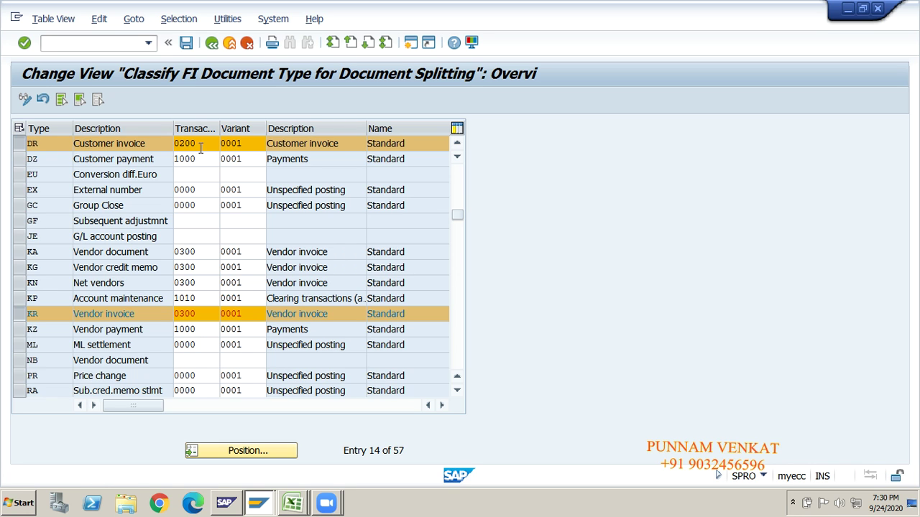
left_click(200, 147)
left_click(224, 146)
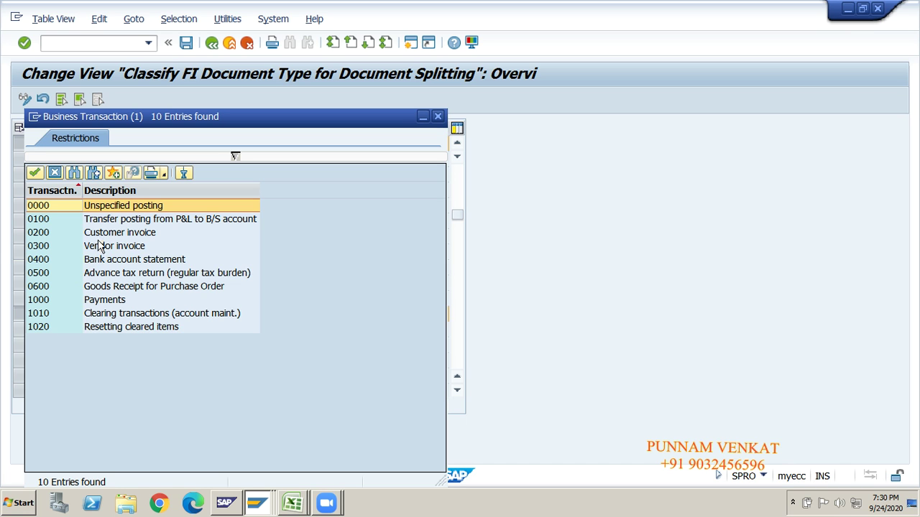
left_click(98, 235)
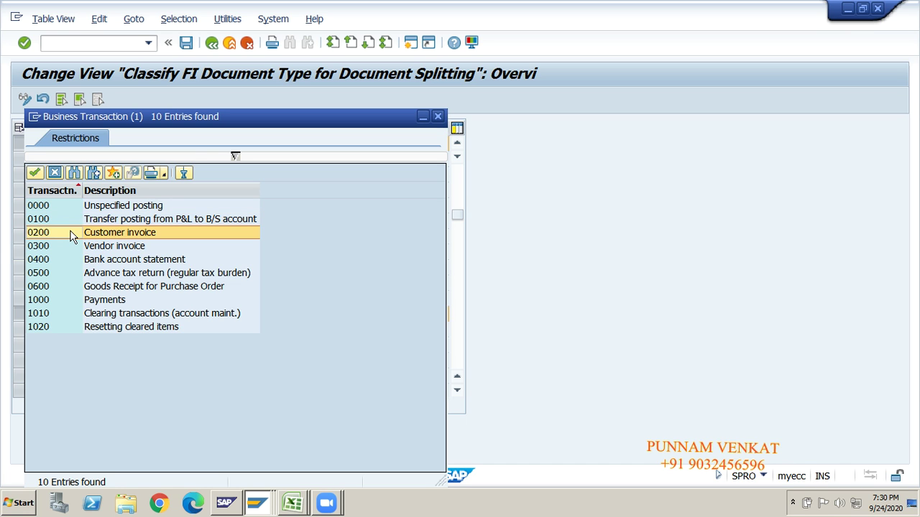
double_click(72, 237)
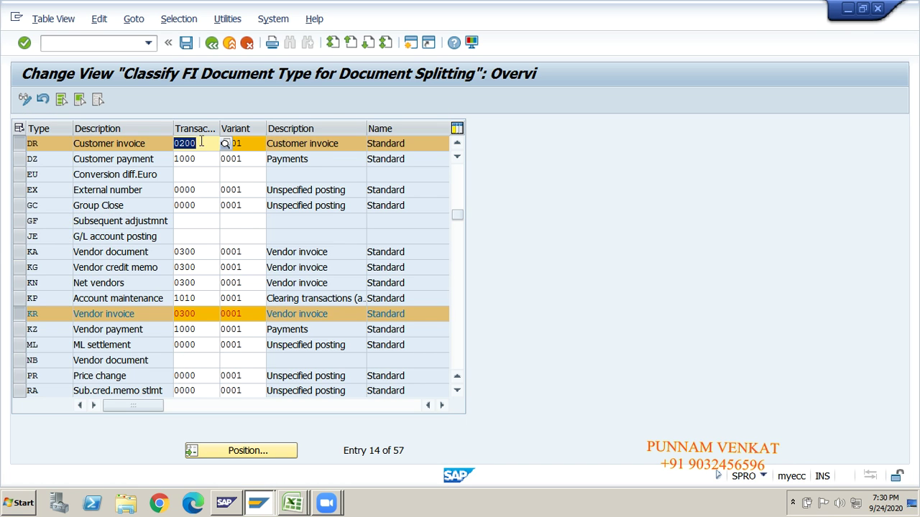
Deselect the KR row, position the table at document type AA and select its row.
left_click(19, 320)
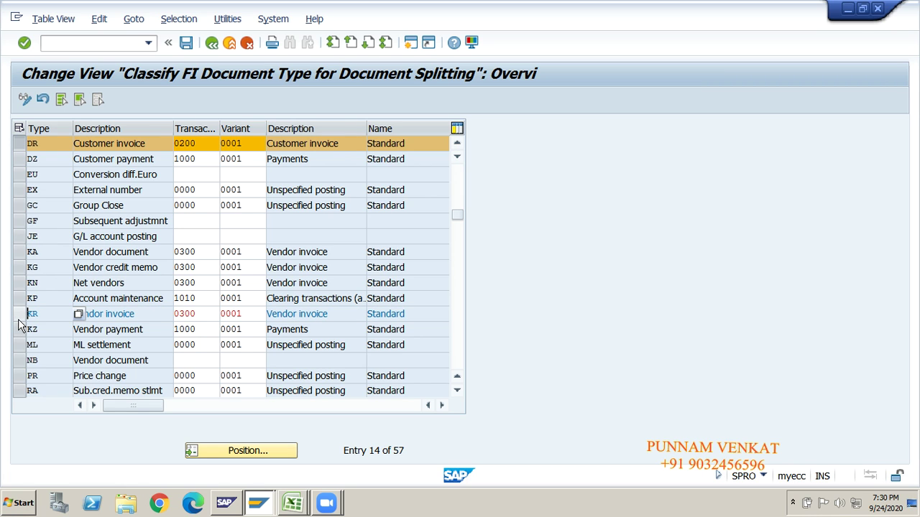
left_click(213, 449)
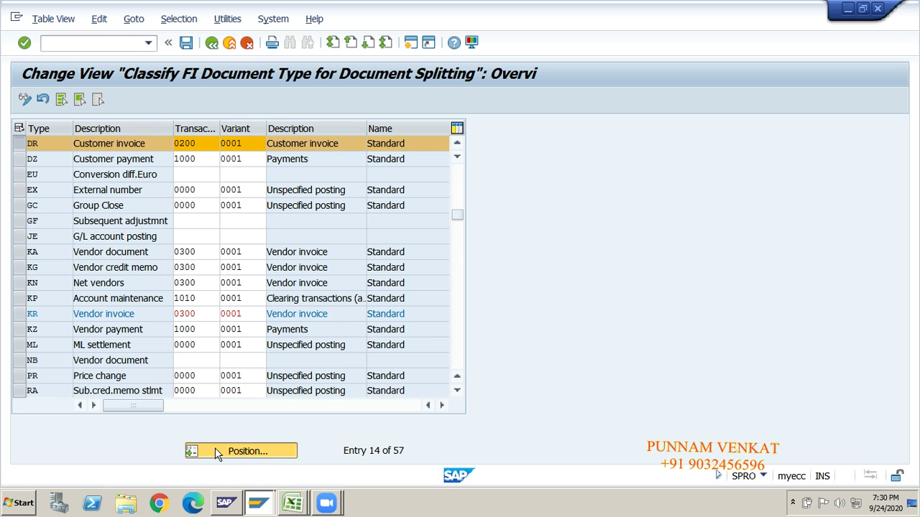
type("aa")
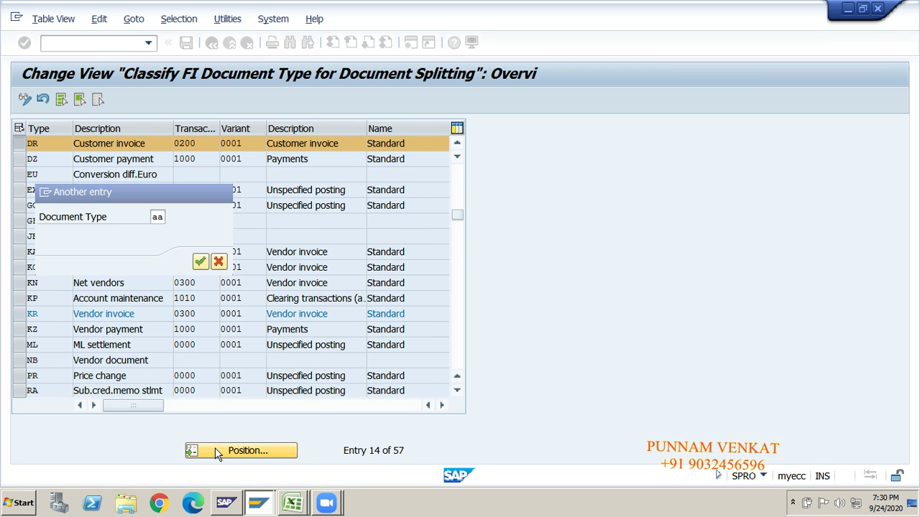
key("Return")
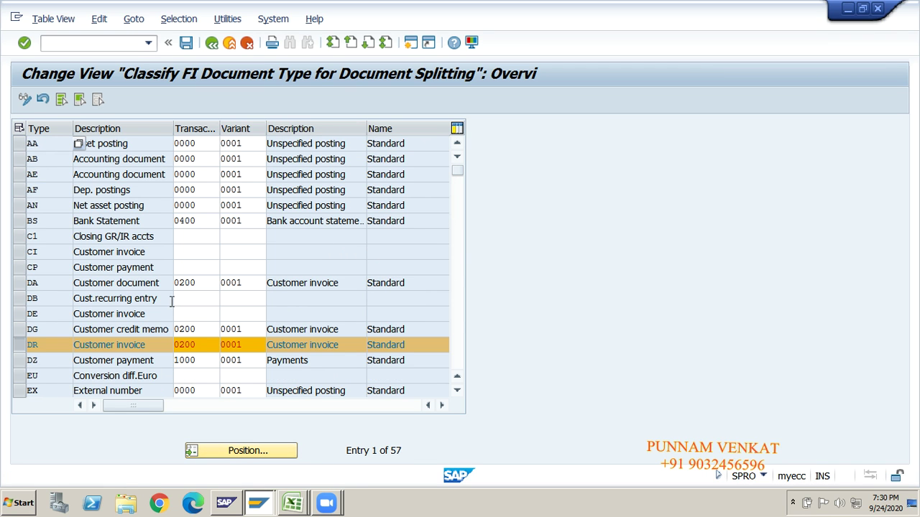
left_click(18, 143)
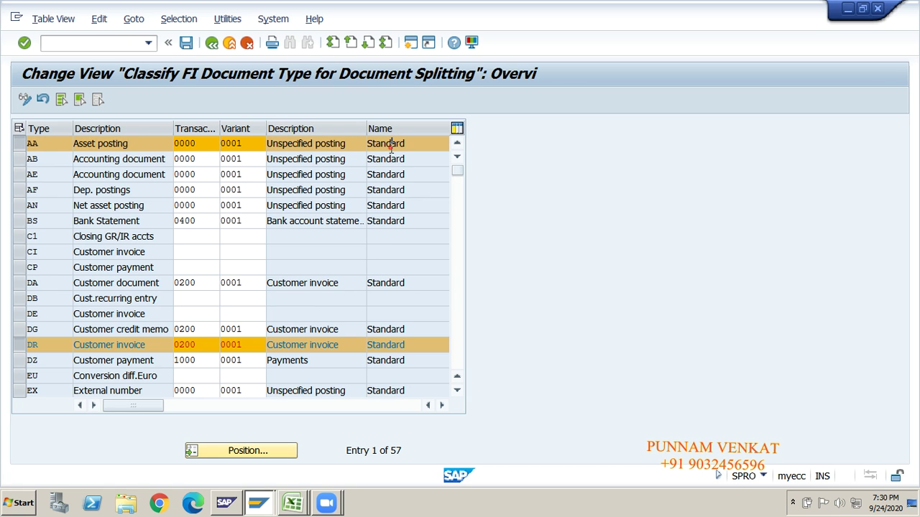
Choose business transaction 0000 Unspecified posting for the AA asset posting document type from the possible entries.
left_click(228, 143)
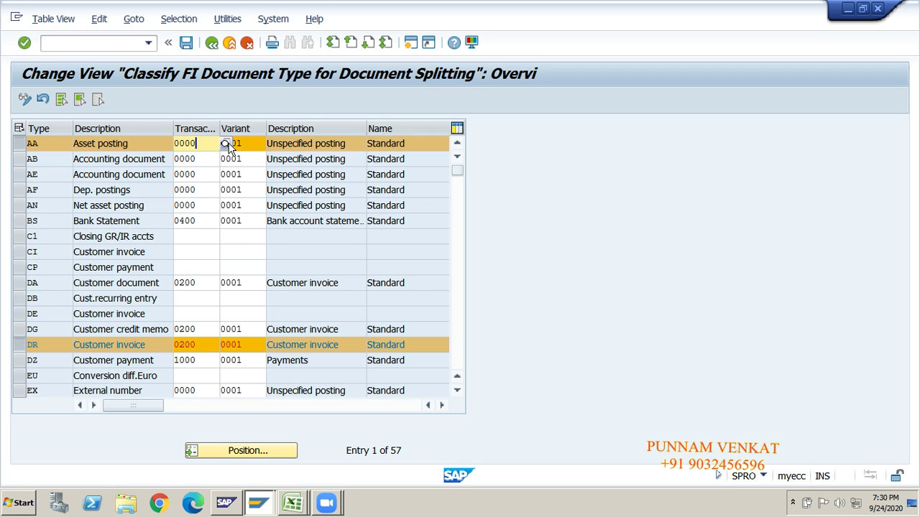
key("F4")
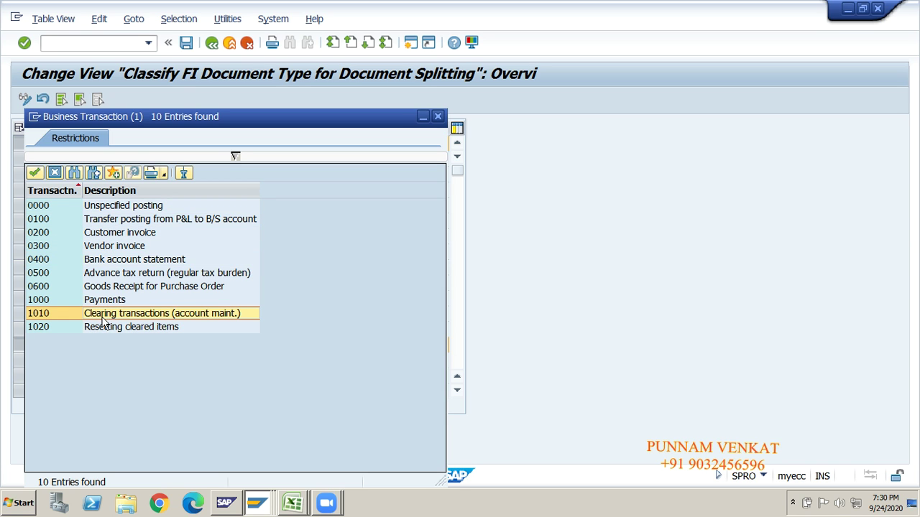
left_click(103, 206)
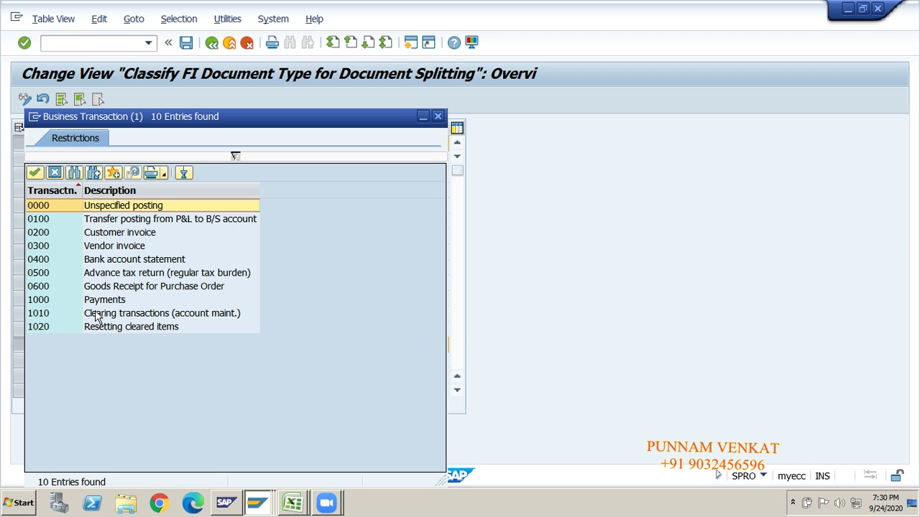
double_click(103, 207)
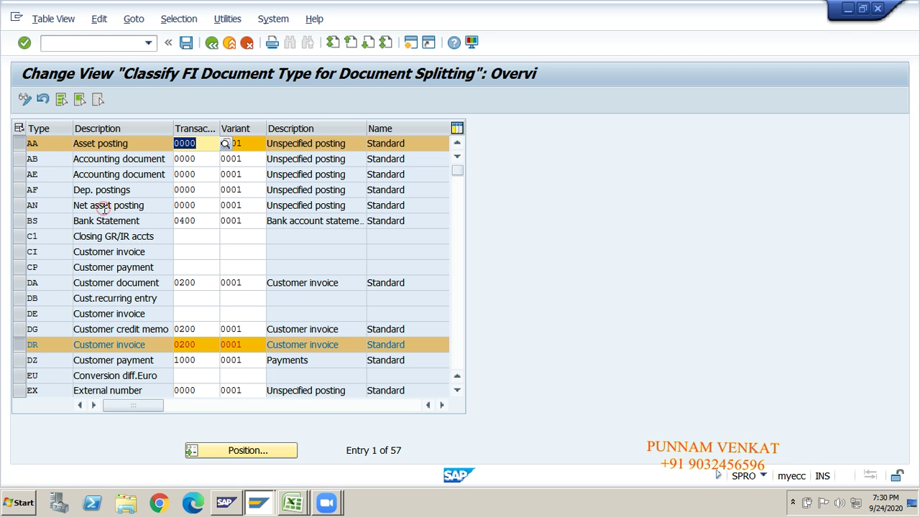
Examine the business transactions and variants assigned to the other document types down to SB and back up to DG.
left_click(457, 392)
left_click(457, 392)
left_click(456, 392)
left_click(457, 392)
left_click(457, 392)
left_click(457, 391)
left_click(457, 392)
left_click(457, 392)
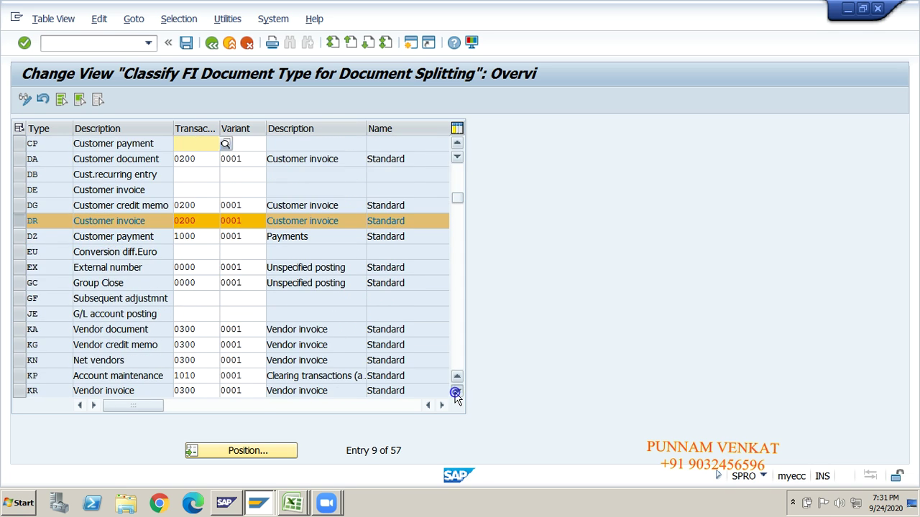
left_click(457, 392)
left_click(457, 392)
left_click(457, 391)
left_click(457, 392)
left_click(457, 391)
left_click(457, 392)
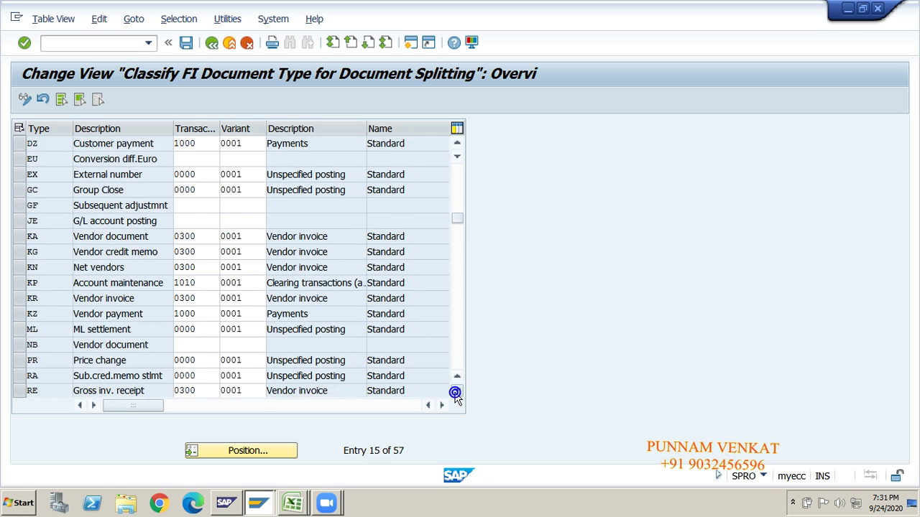
left_click(457, 392)
left_click(457, 392)
left_click(457, 392)
left_click(457, 391)
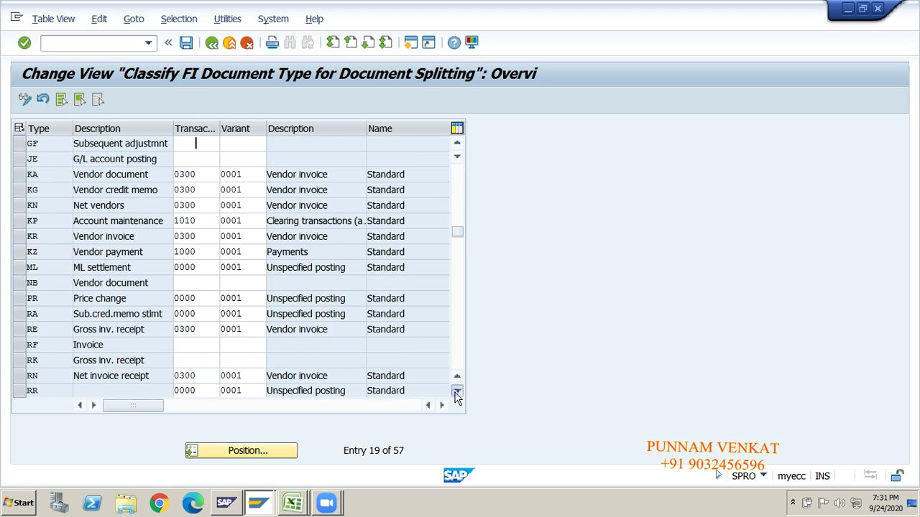
left_click(457, 391)
left_click(457, 391)
left_click(457, 391)
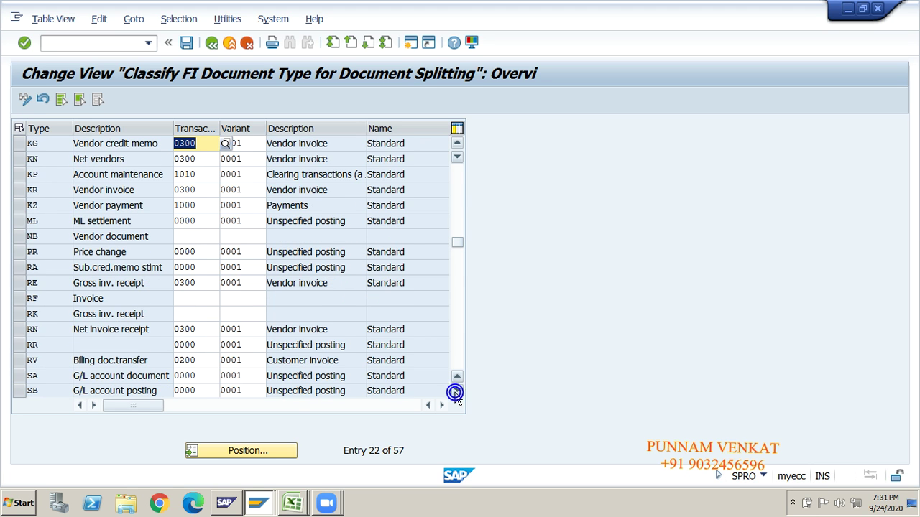
double_click(457, 143)
left_click(456, 144)
double_click(457, 144)
left_click(457, 144)
double_click(457, 143)
left_click(457, 144)
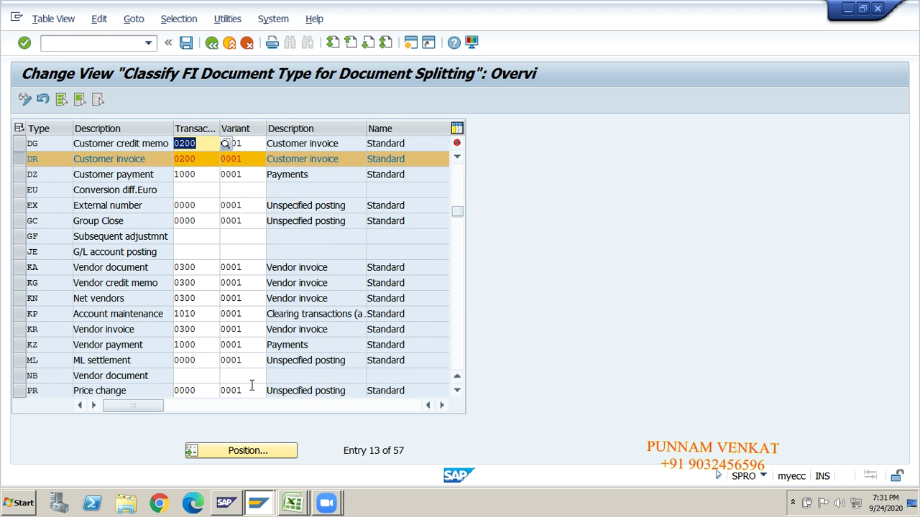
Deselect the DR row, position the table at document type KZ and select its row.
left_click(20, 159)
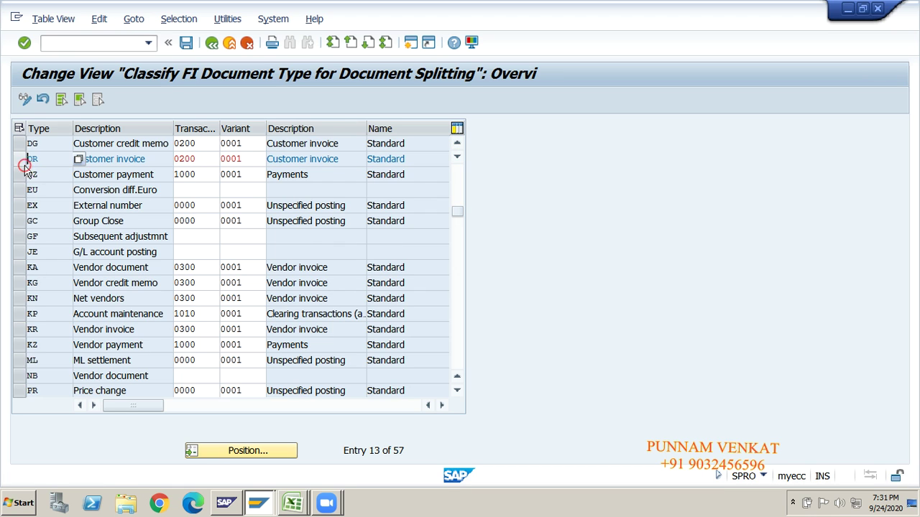
left_click(213, 457)
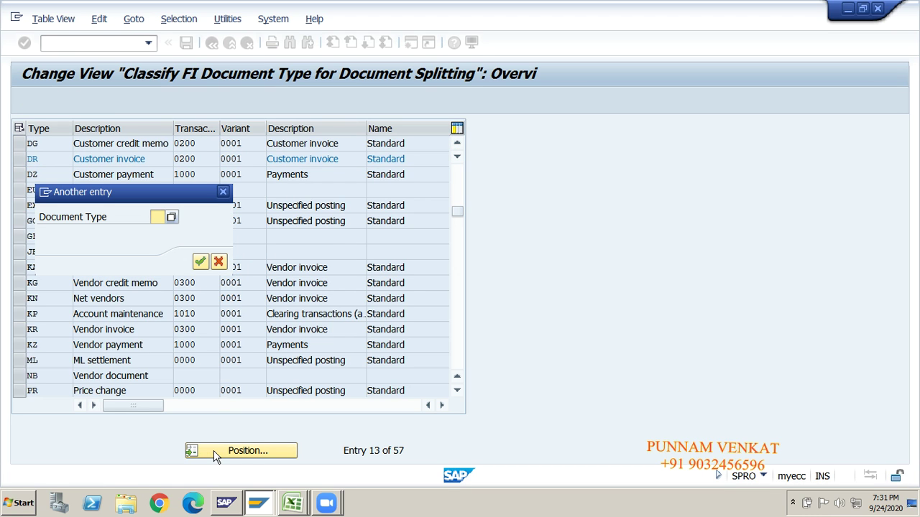
type("kz")
key("Return")
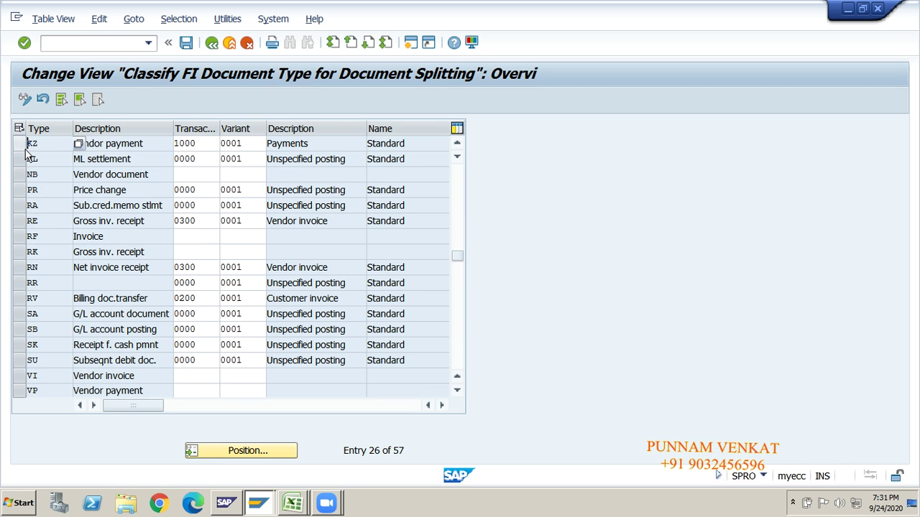
left_click(45, 143)
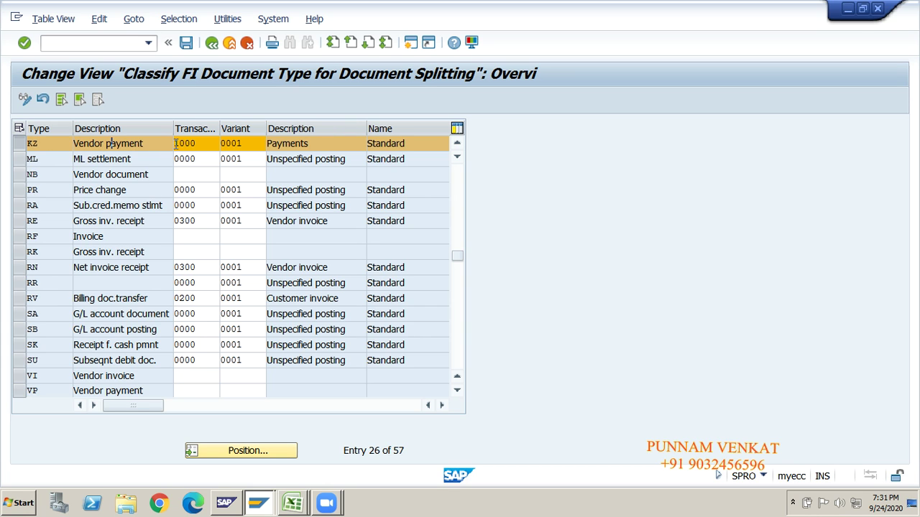
Choose business transaction 1000 Payments for the KZ vendor payment document type and check its variant.
left_click(223, 144)
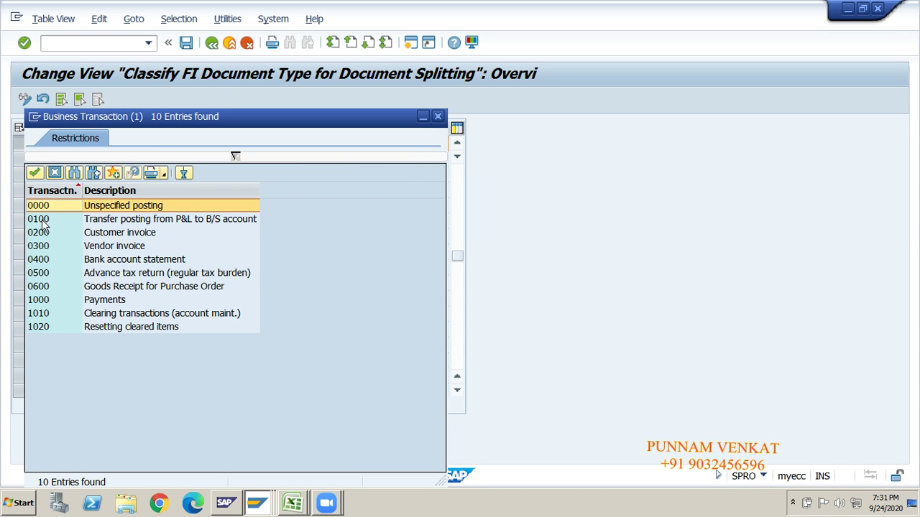
left_click(43, 301)
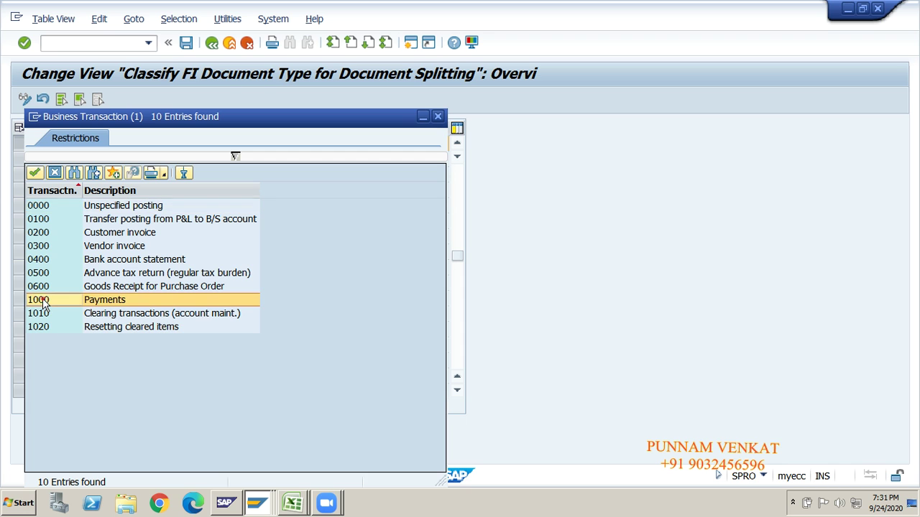
double_click(100, 300)
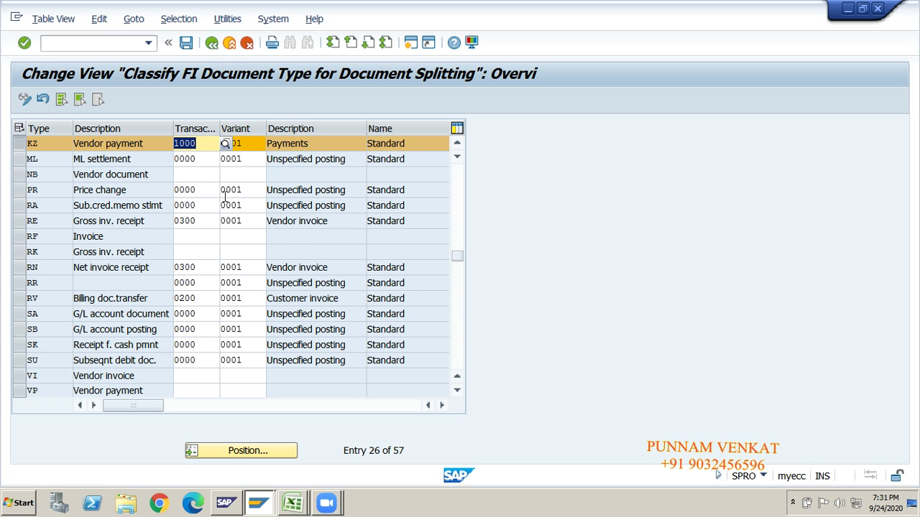
left_click(254, 147)
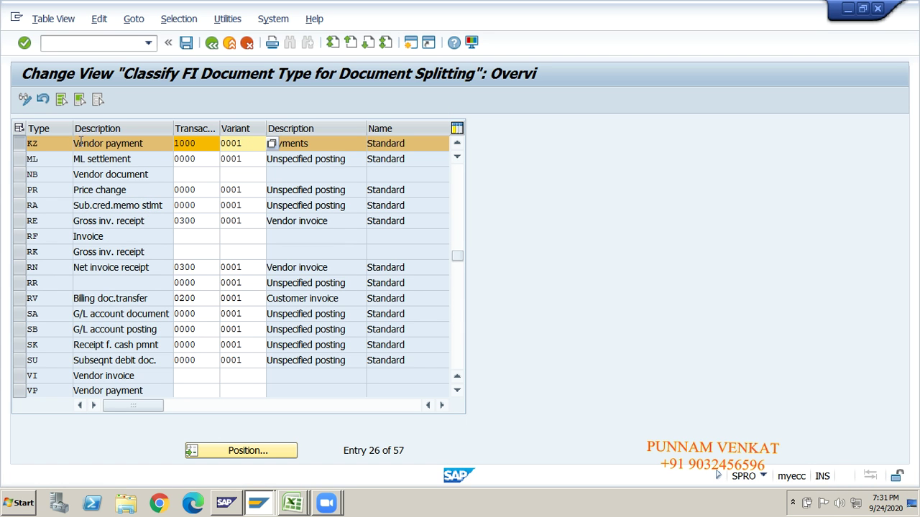
left_click(191, 144)
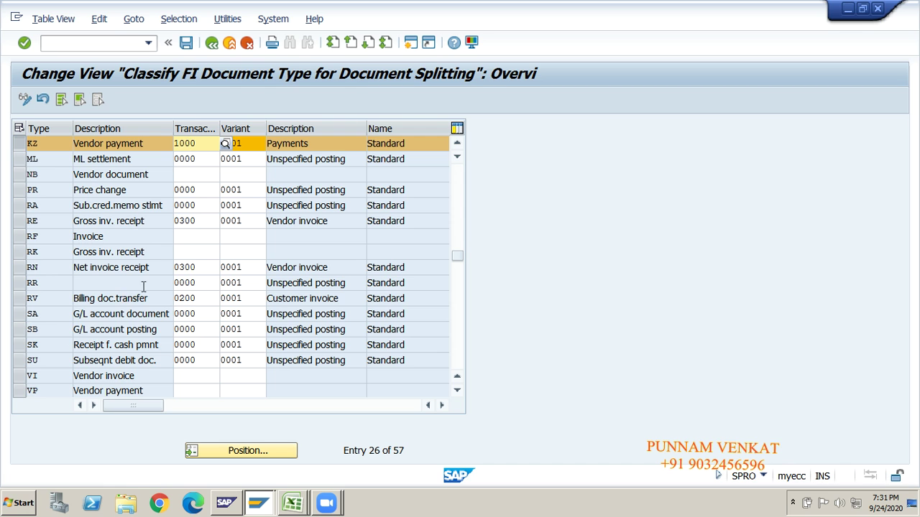
Save the document type classification in the proposed customizing request and return to the Display IMG tree.
left_click(182, 46)
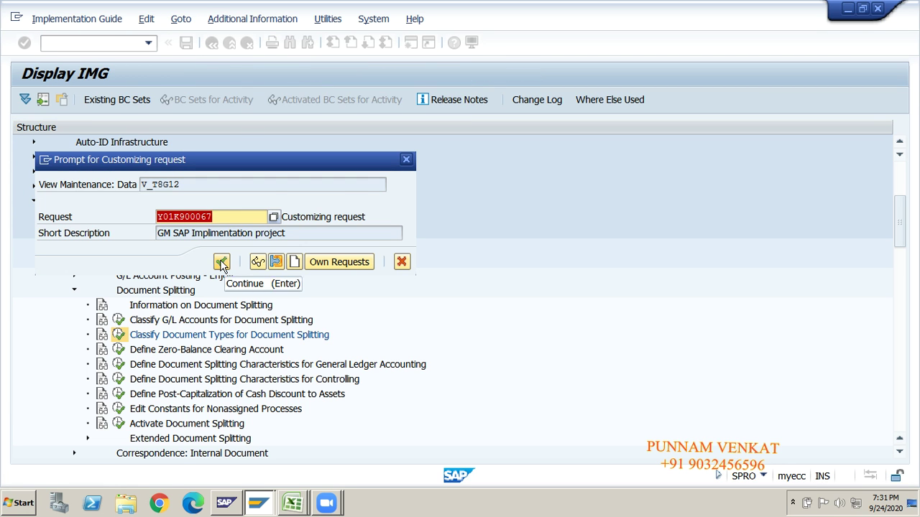
left_click(221, 263)
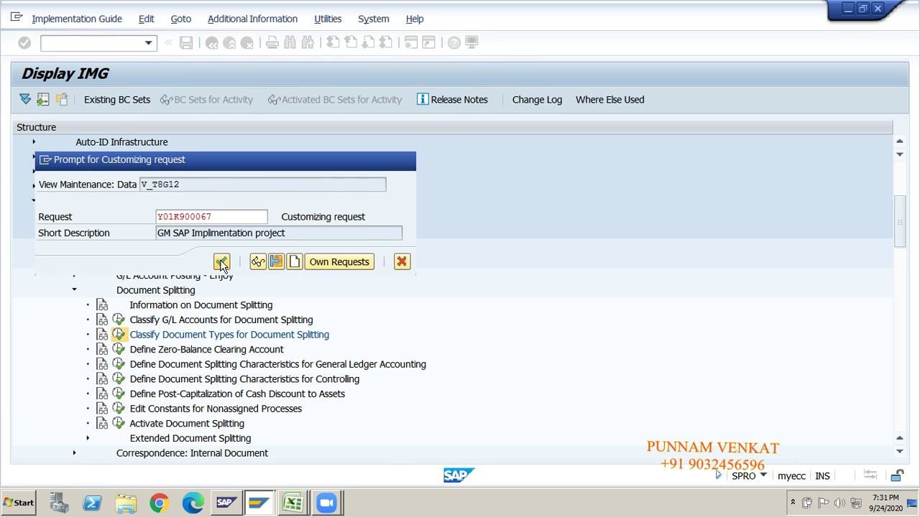
left_click(212, 44)
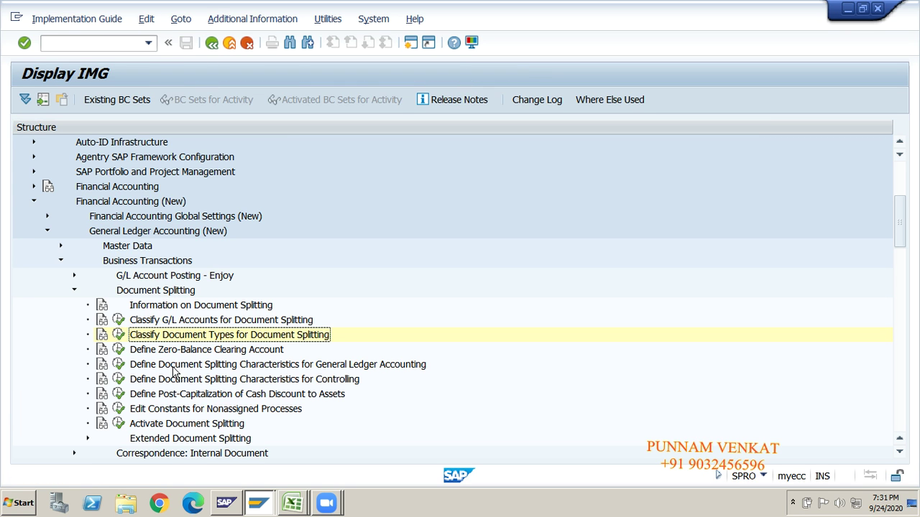
Locate the Define Zero-Balance Clearing Account activity following Classify Document Types for Document Splitting in the IMG tree.
left_click(170, 352)
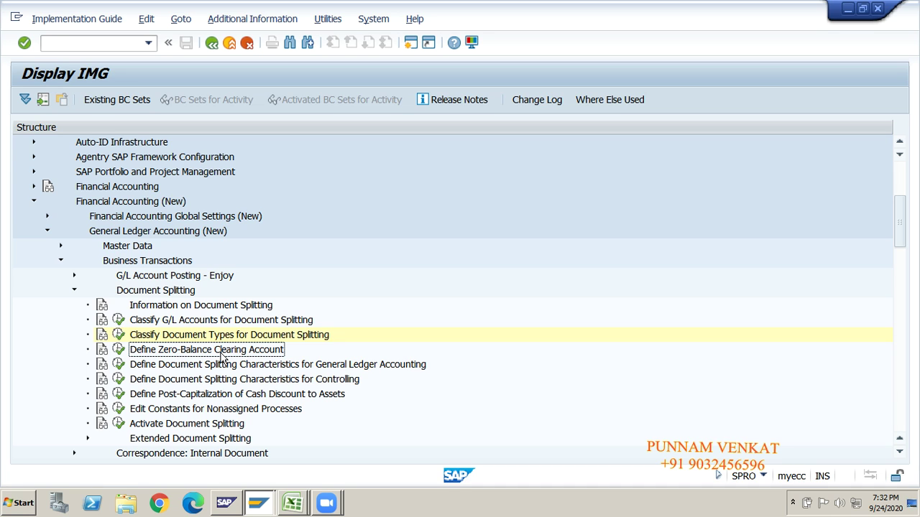
left_click(173, 336)
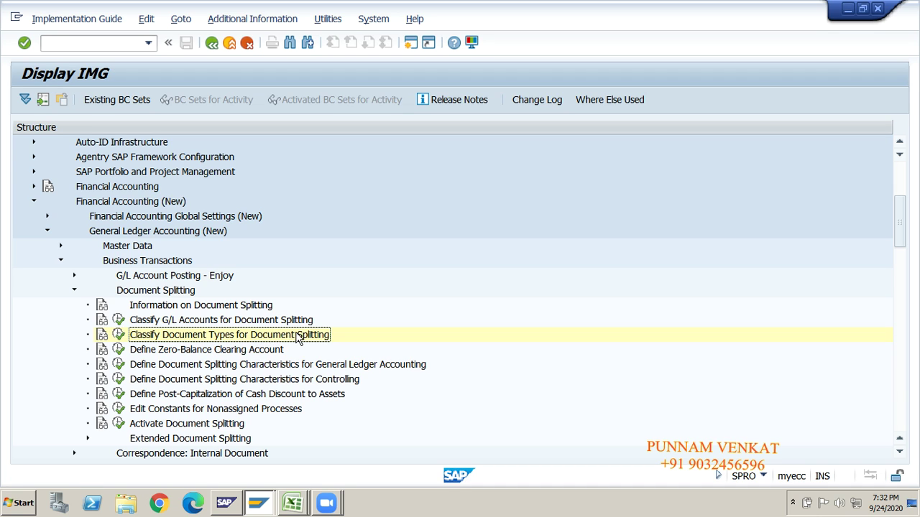
left_click(165, 350)
left_click(195, 337)
left_click(166, 350)
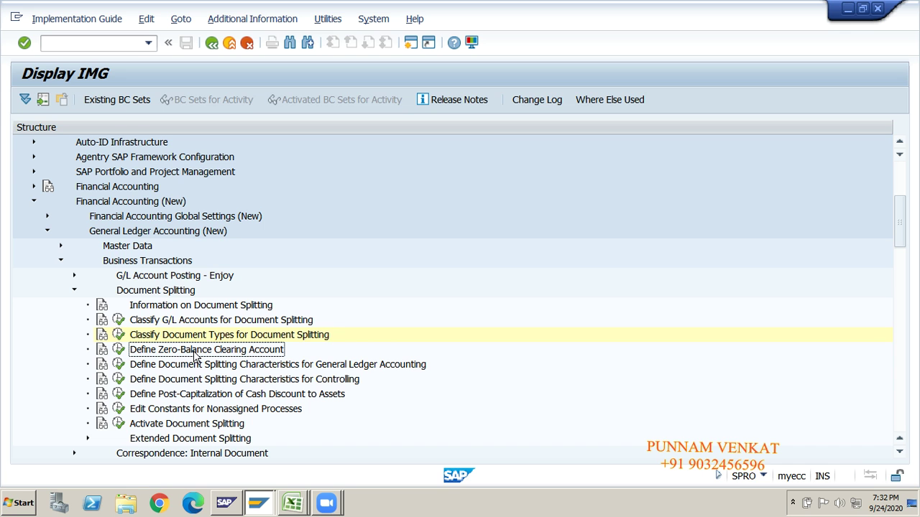
Switch to the Book1 workbook in Excel and examine the business areas and G.B. clearing lines of the rent example in rows 18 to 22.
key("alt+Tab")
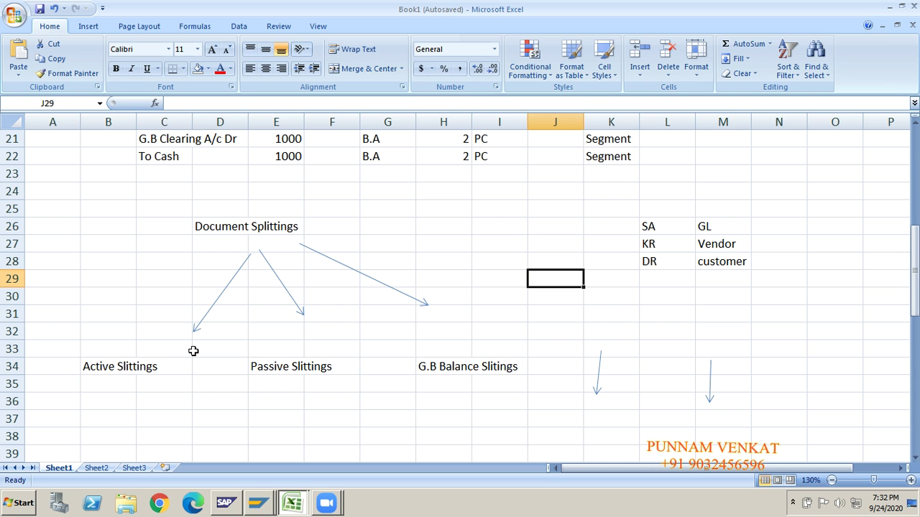
left_click(86, 308)
key("Up")
key("Up")
key("Up")
key("Up")
key("Up")
key("Up")
key("Up")
key("Up")
key("Up")
key("Up")
key("Up")
key("Up")
key("Up")
key("Up")
key("Up")
key("Up")
key("Up")
key("Up")
key("Up")
key("Up")
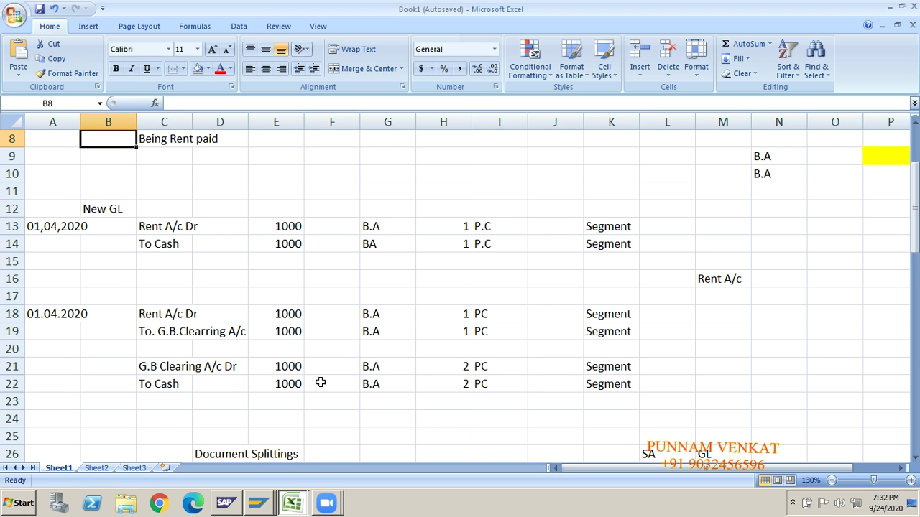
left_click(376, 313)
left_click(377, 388)
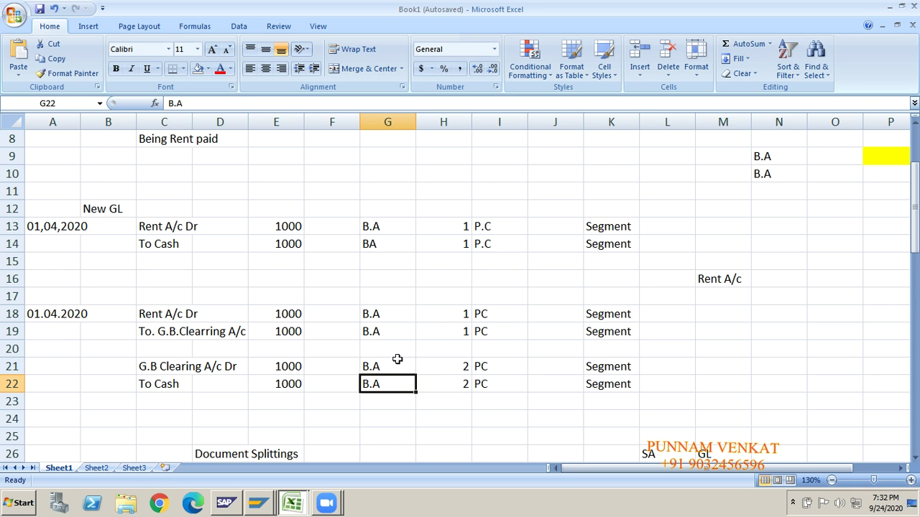
left_click(158, 366)
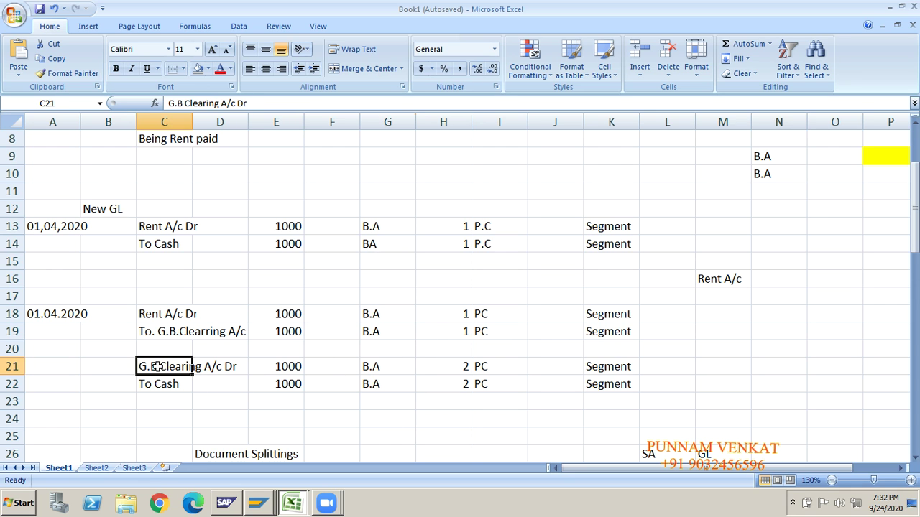
left_click(164, 328)
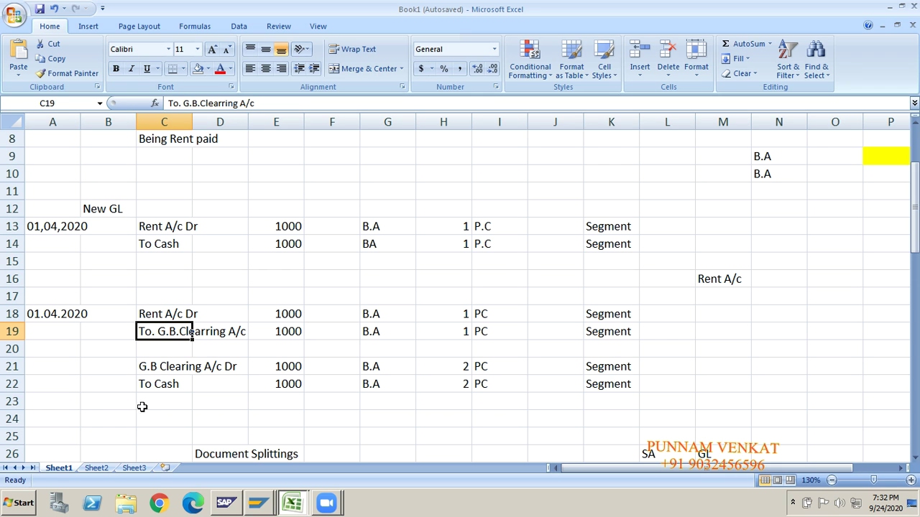
left_click(161, 367)
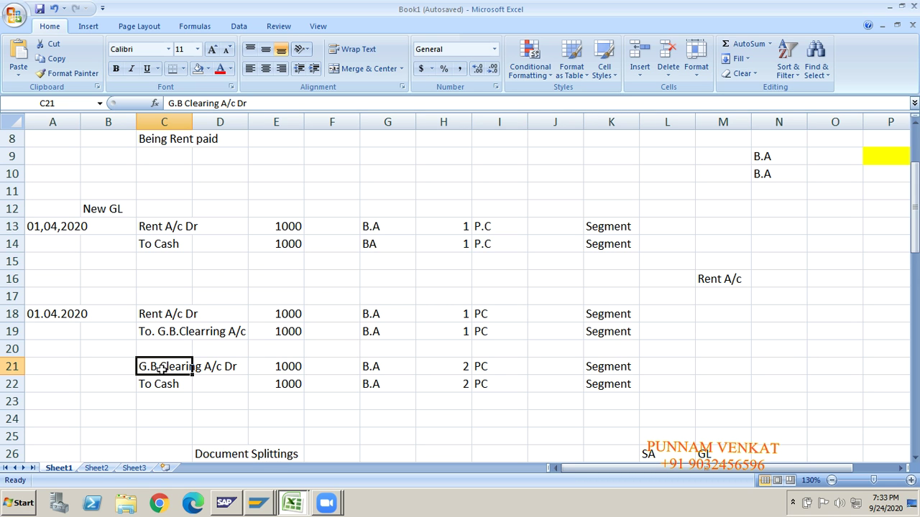
Compare the G.B. clearing account lines in C19 and C21 with SAP's Define Zero-Balance Clearing Account activity.
key("alt+Tab")
key("alt+Tab")
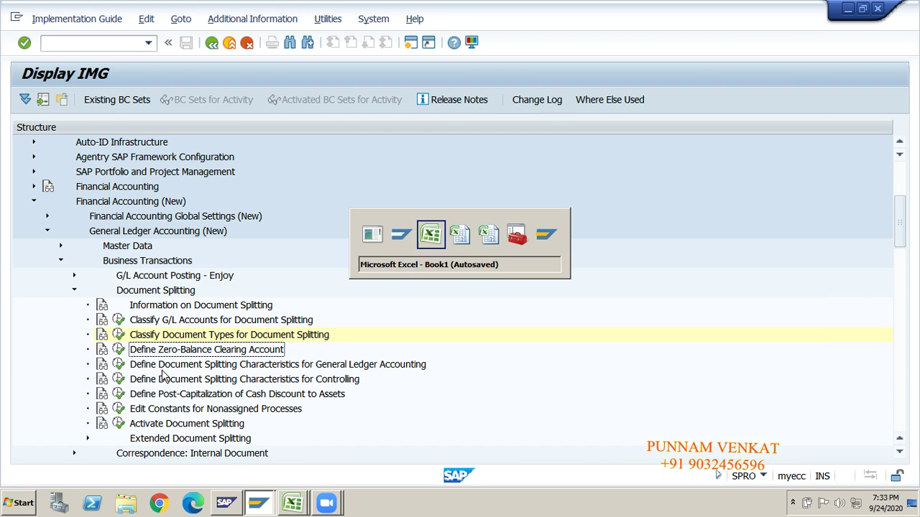
left_click(175, 332)
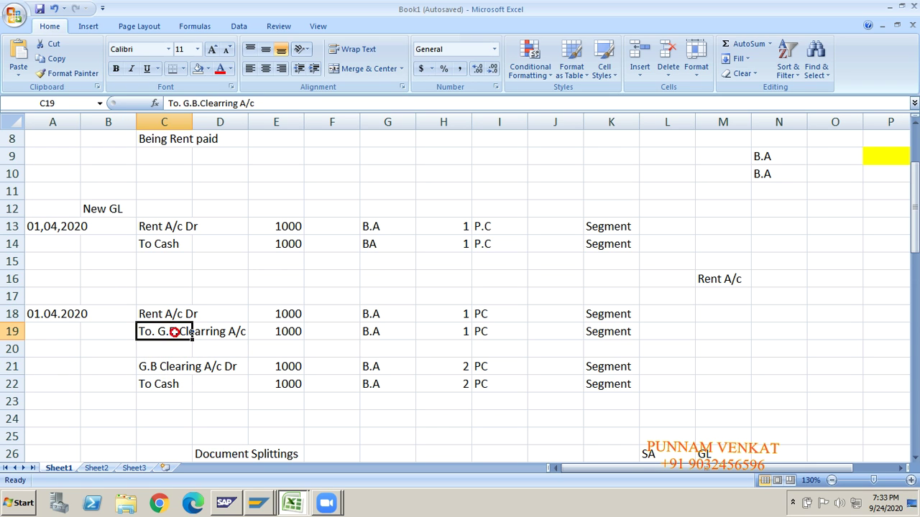
left_click(166, 366)
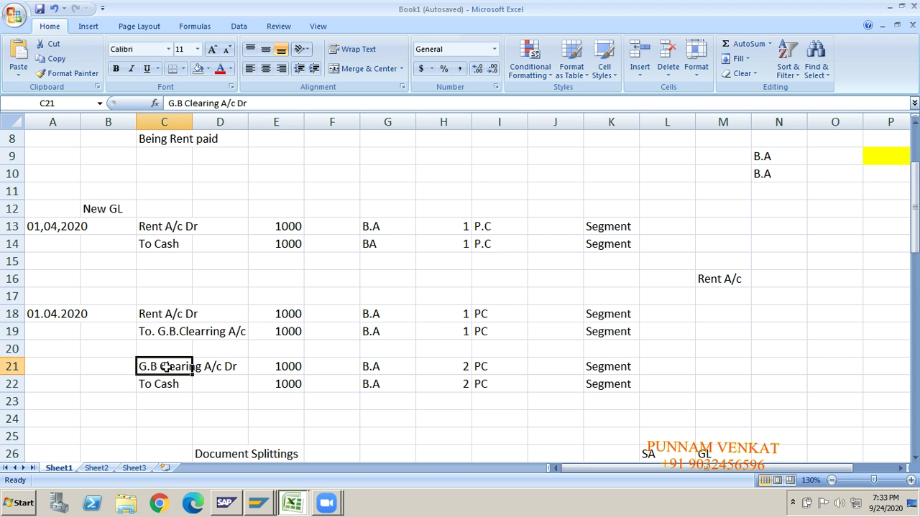
key("alt+Tab")
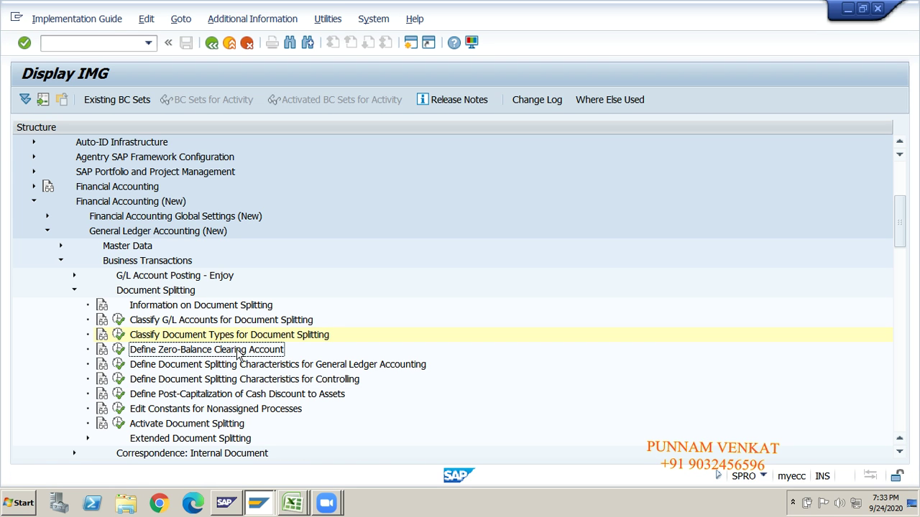
key("alt+Tab")
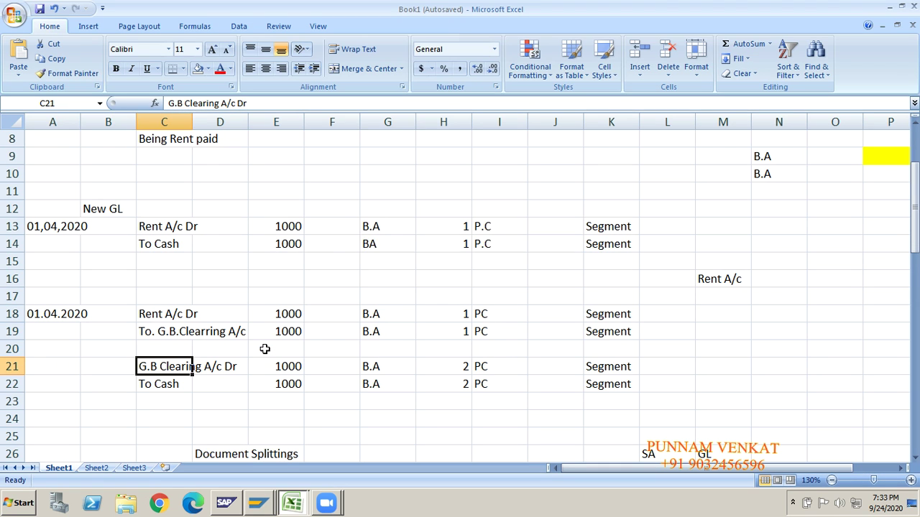
Switch to the SAP_NEW workbook and remove the yellow fill from the step 2 Classify Document Types heading in A8:E8.
key("alt+Tab")
key("alt+Tab")
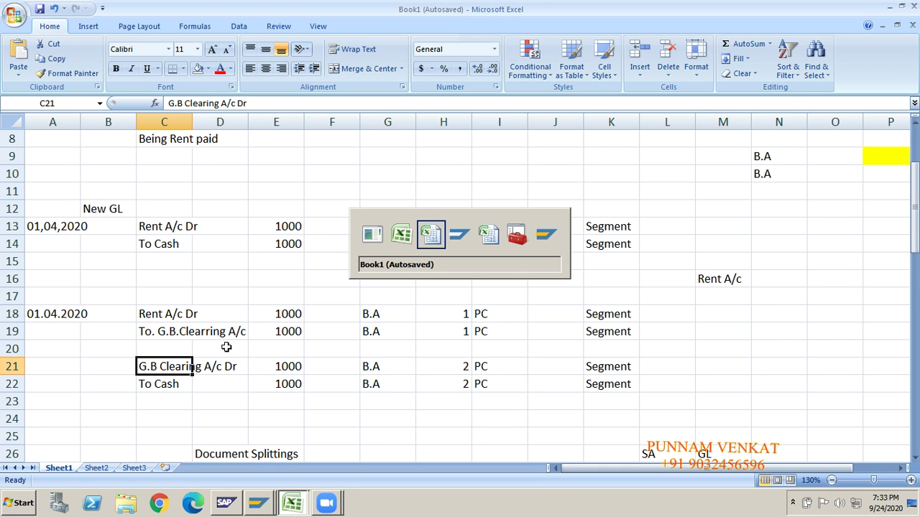
key("alt+Tab")
key("alt+Tab")
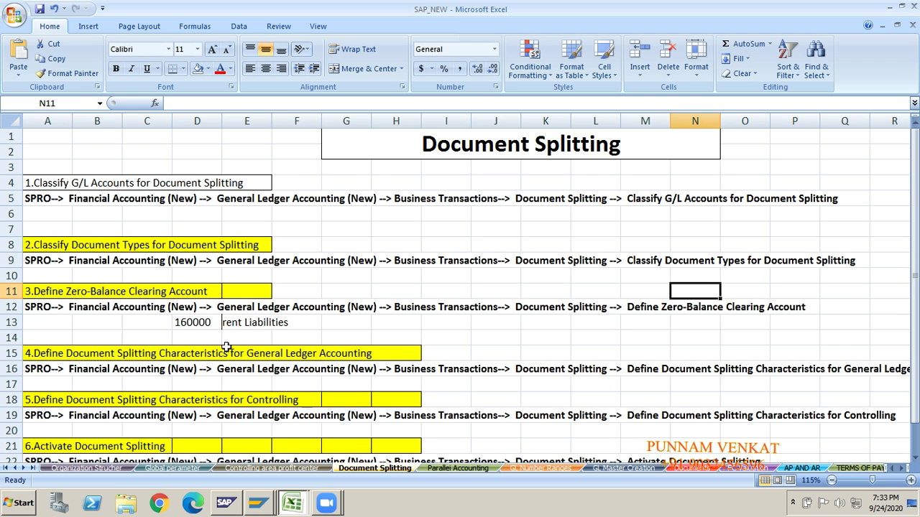
left_click(75, 245)
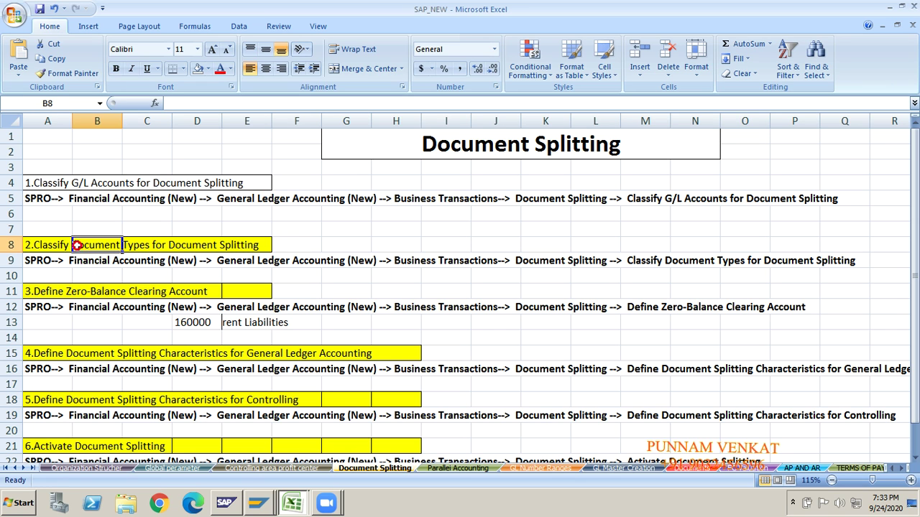
left_click(32, 247)
left_click_drag(32, 247, 246, 246)
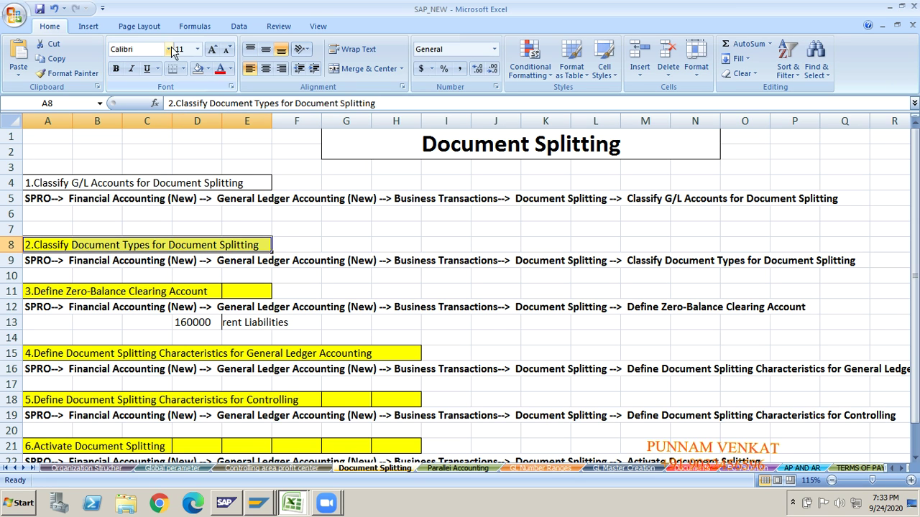
left_click(197, 69)
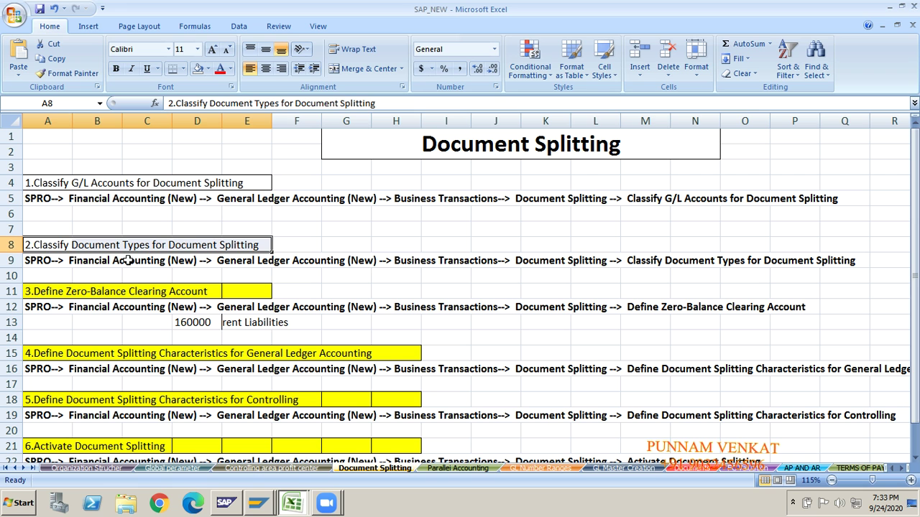
Review the remaining document splitting steps 3 to 6 and their SPRO paths on the Document Splitting sheet.
left_click(71, 293)
key("Down")
key("Down")
key("Down")
key("Down")
key("Down")
key("Down")
key("Down")
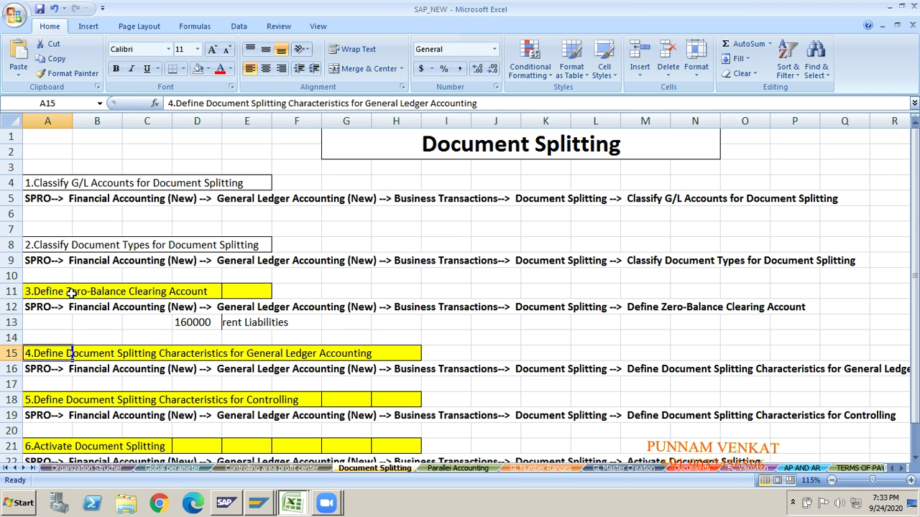
key("Down")
key("Down")
key("Down")
key("Down")
key("Down")
key("Down")
scroll(71, 292, "down", 1)
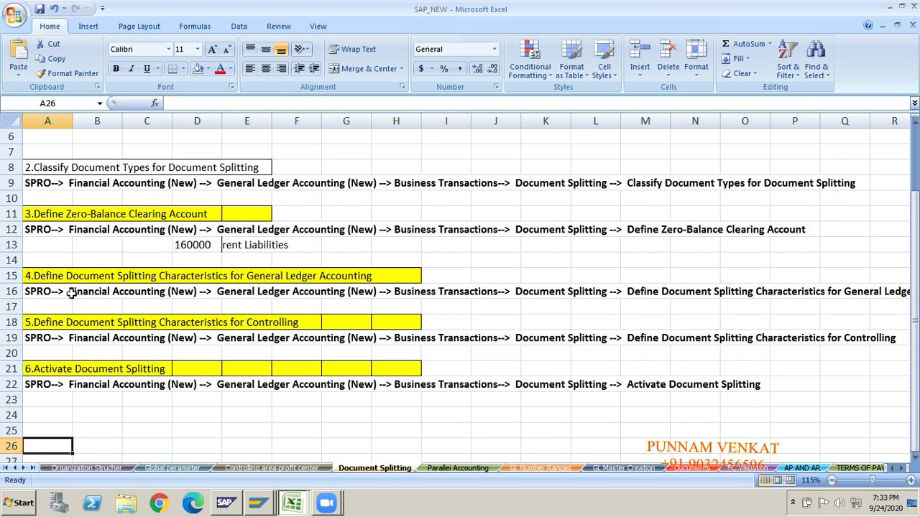
Examine the step 3 Define Zero-Balance Clearing Account heading and the account listed for it in D13.
left_click(30, 214)
key("shift+Right")
key("shift+Right")
key("shift+Right")
key("shift+Right")
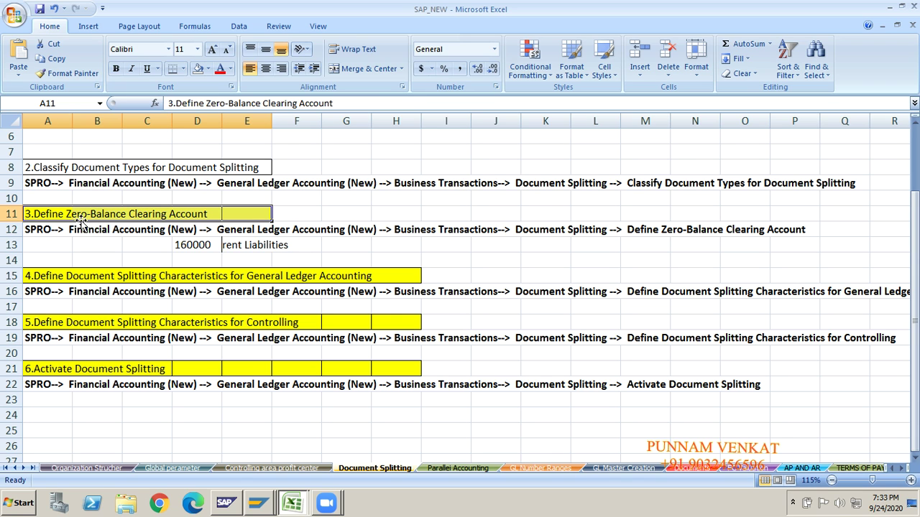
left_click(201, 250)
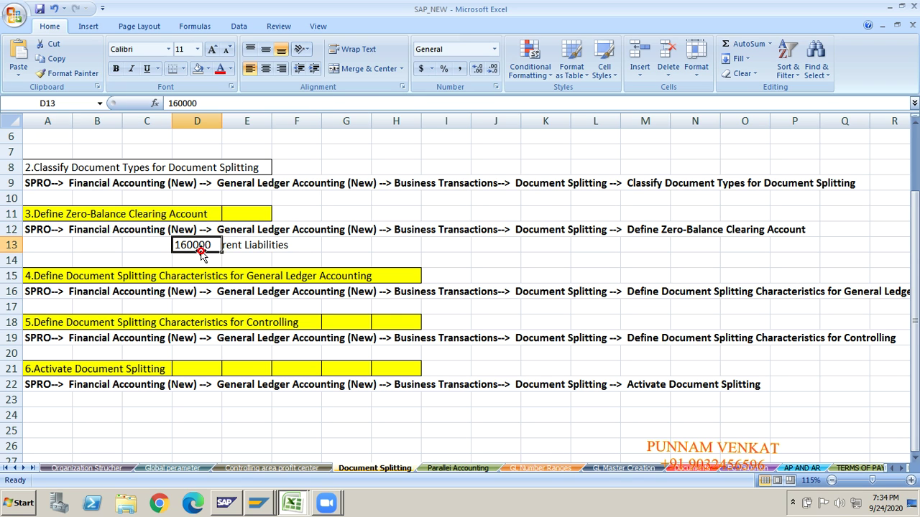
left_click(152, 224)
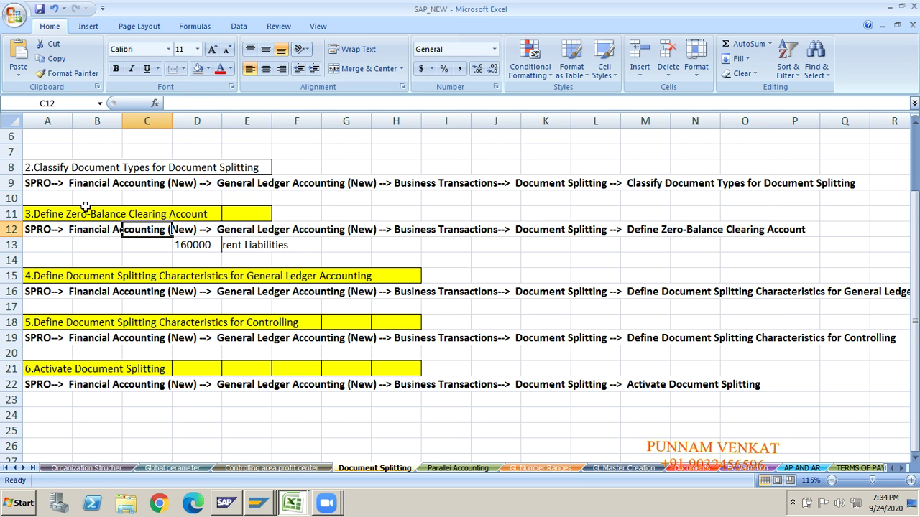
left_click(12, 213)
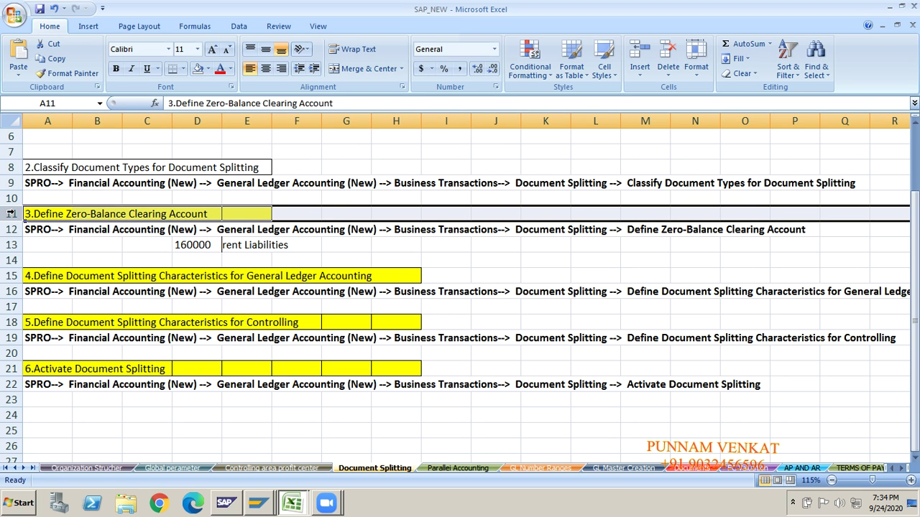
left_click(189, 245)
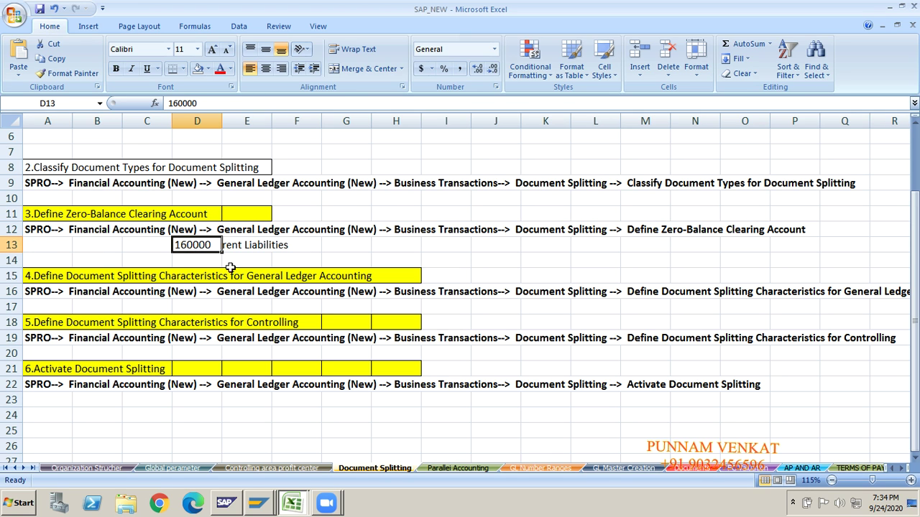
Enter the label G/L in cell C13 beside the zero-balance clearing account.
left_click(402, 248)
left_click(150, 245)
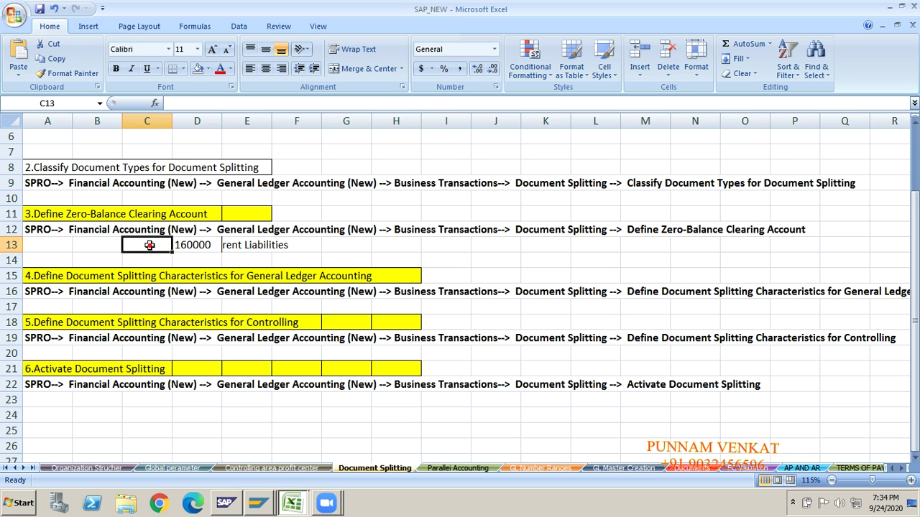
type("G")
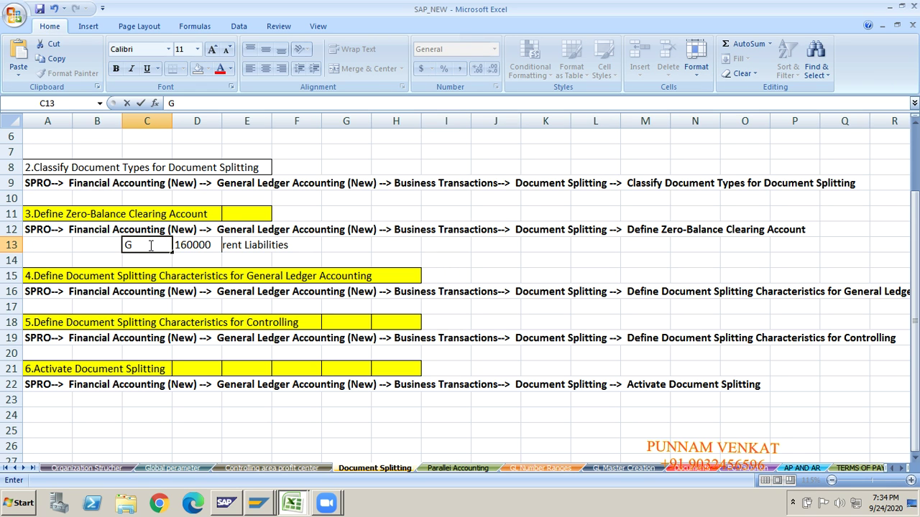
type("/L")
key("Return")
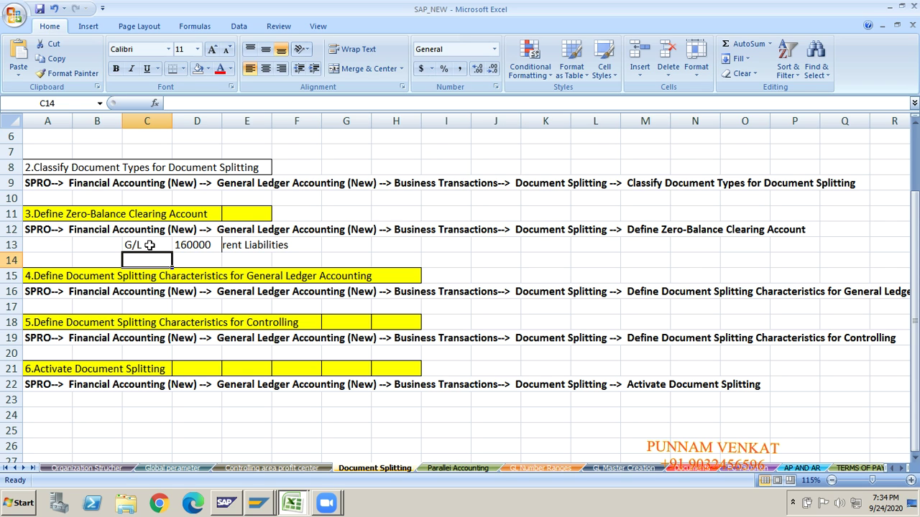
Check the full account description in E13 for the zero-balance clearing account.
left_click(149, 245)
left_click(246, 250)
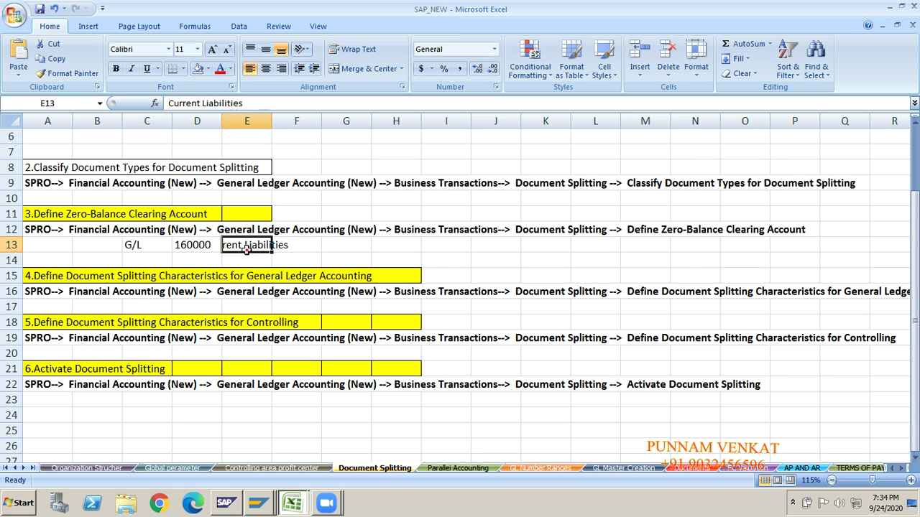
left_click_drag(255, 103, 167, 104)
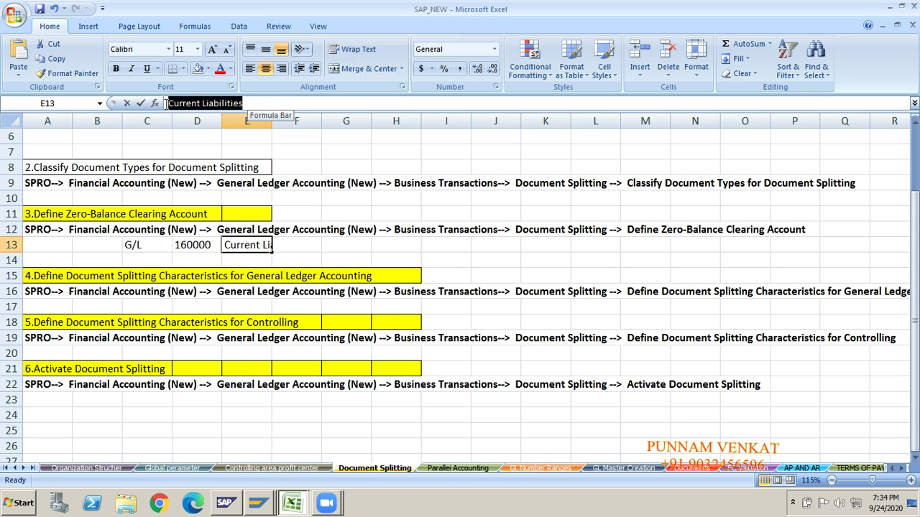
left_click(205, 245)
left_click(237, 245)
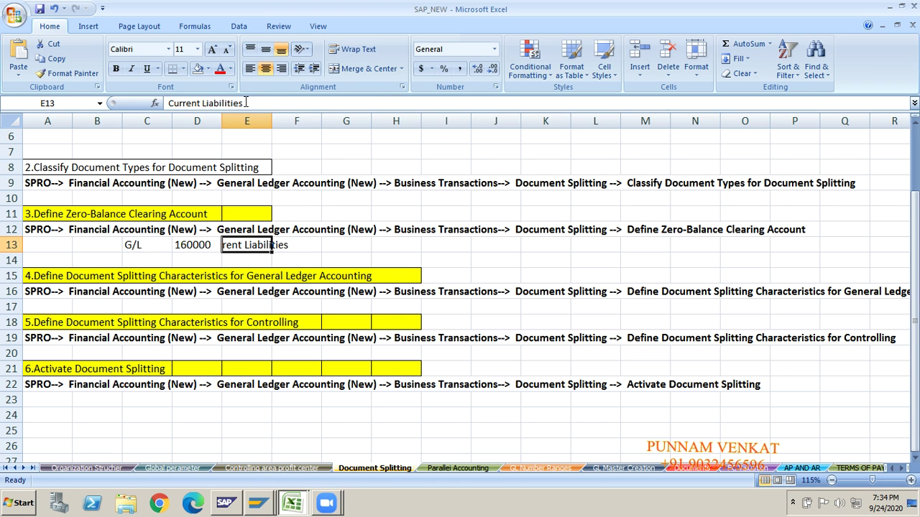
Check the description in E13 and the Current Liabilities account group's number range on the Global parameter sheet.
left_click_drag(247, 103, 166, 104)
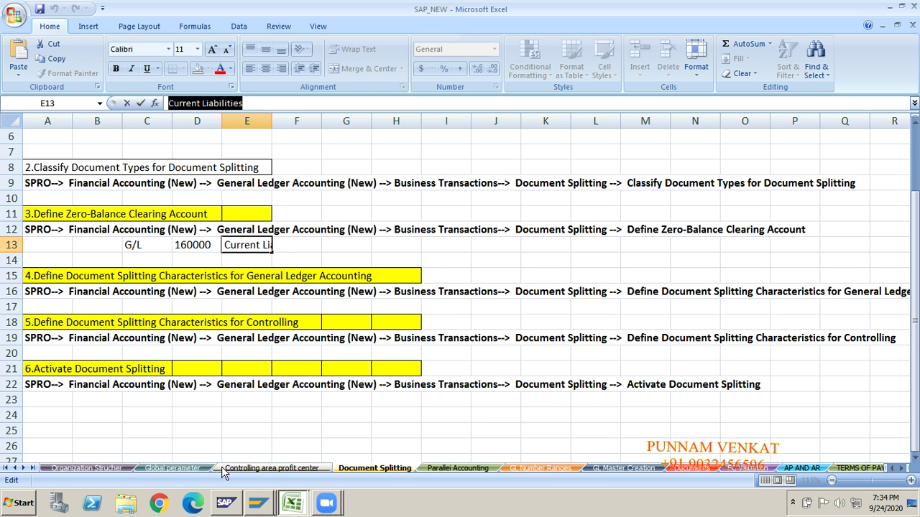
left_click(173, 468)
left_click(212, 346)
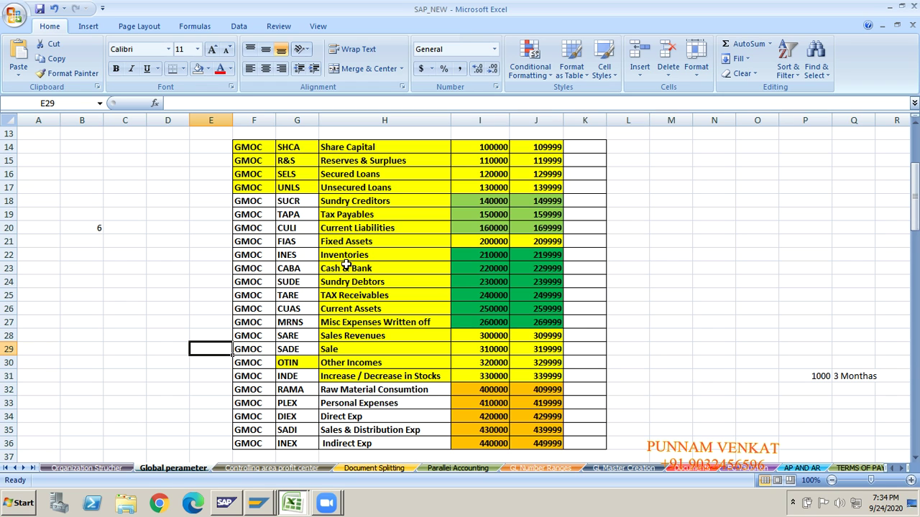
left_click_drag(335, 229, 538, 228)
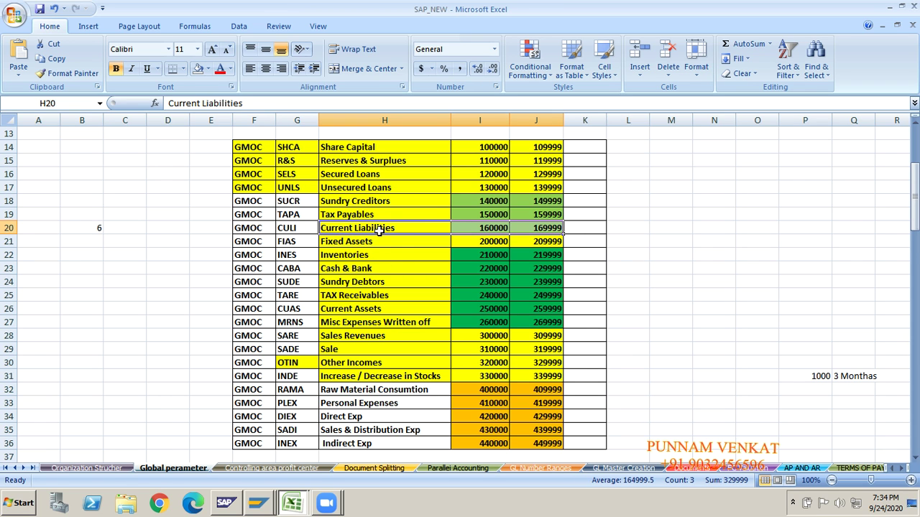
Examine the G.B. clearing account lines in C19 and C21 of the Book1 journal entry example.
key("alt+Tab")
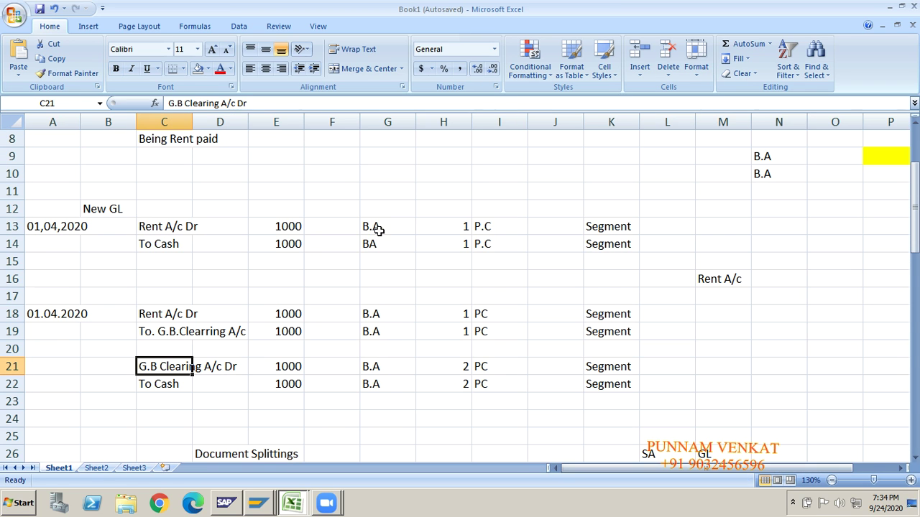
left_click(160, 332)
left_click(156, 365)
left_click(164, 331)
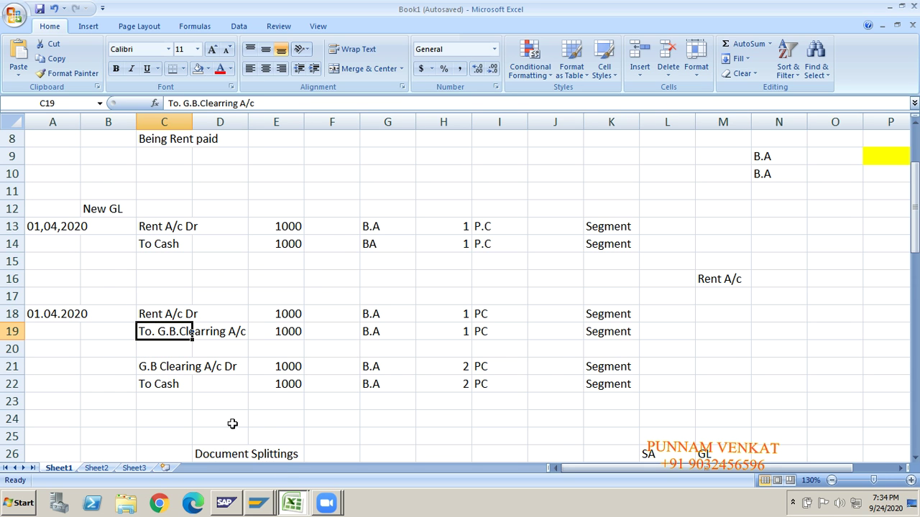
key("ctrl+Tab")
key("alt+Tab")
key("alt+Tab")
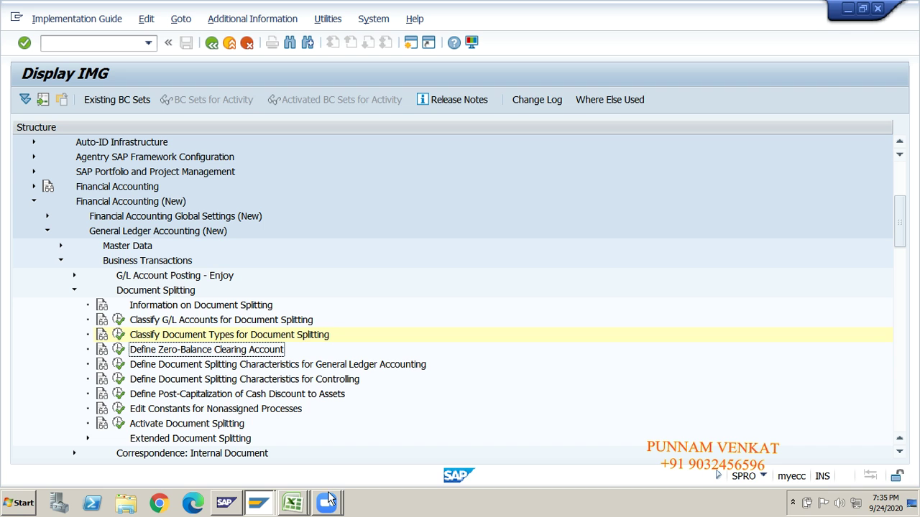
left_click(293, 503)
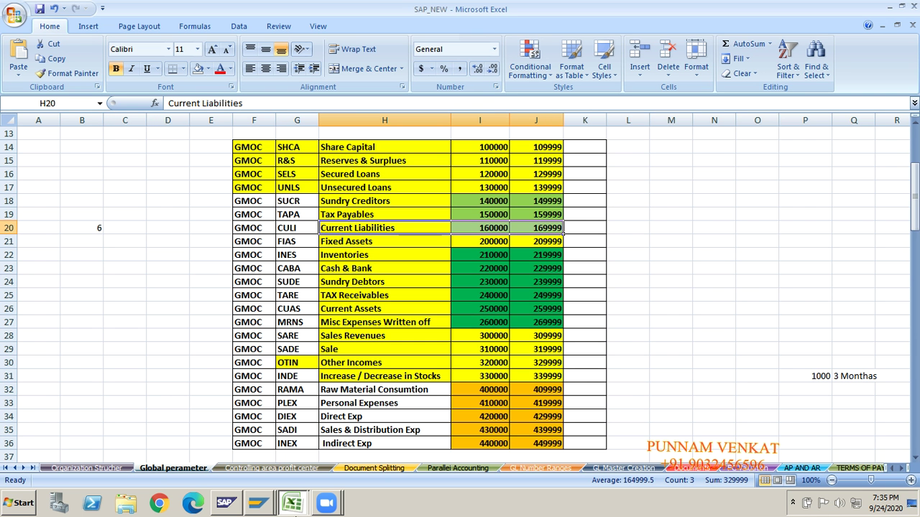
left_click(293, 503)
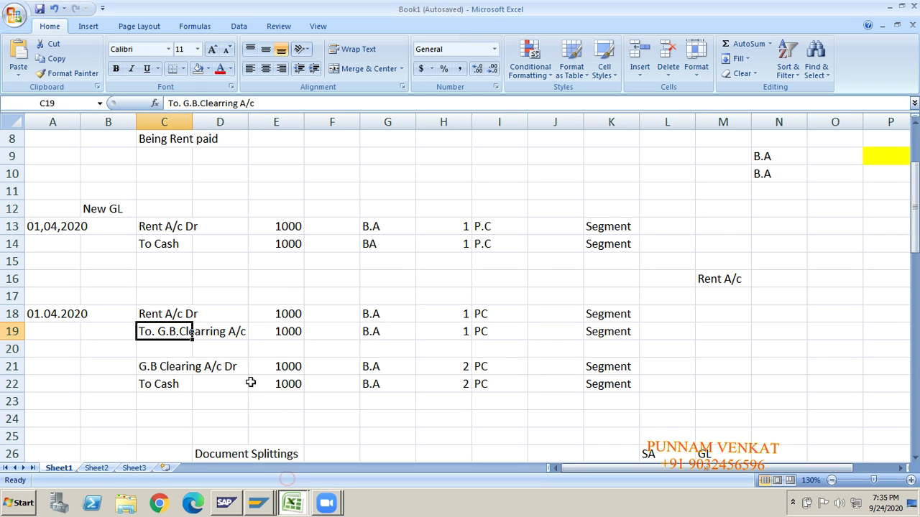
left_click(257, 410)
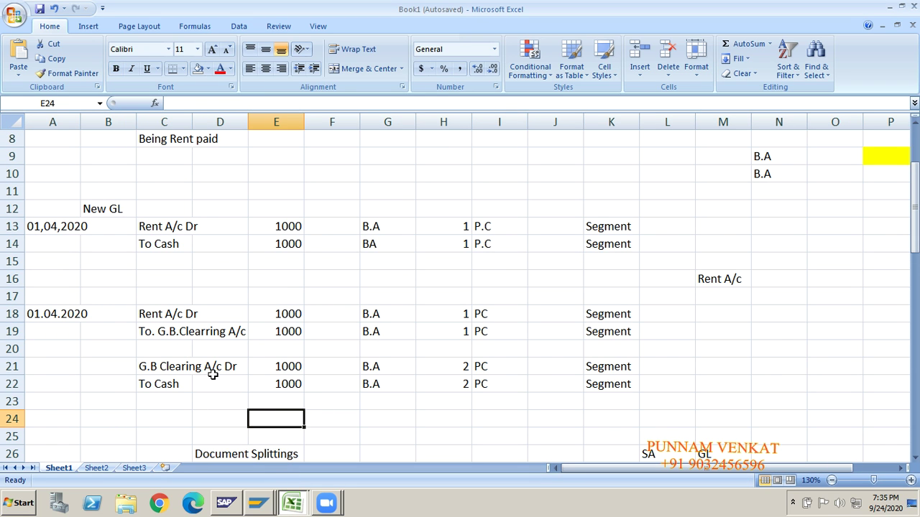
Switch to SAP, leave the IMG structure and start central G/L account maintenance with transaction FS00.
key("alt+Tab")
key("alt+Tab")
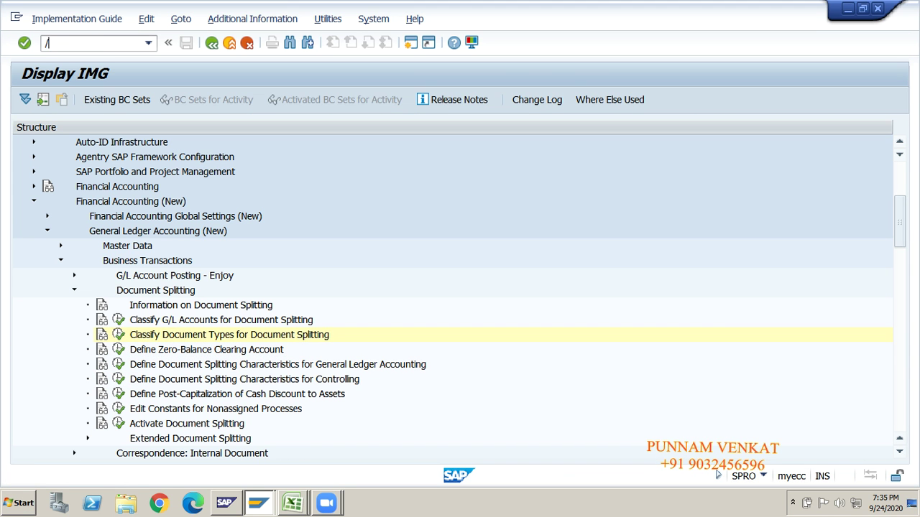
left_click(92, 44)
type("/N")
key("Return")
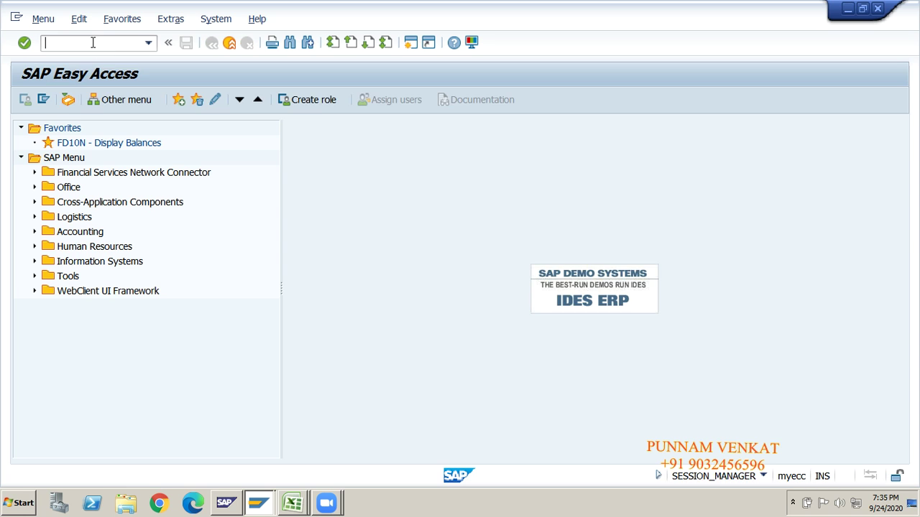
key("Return")
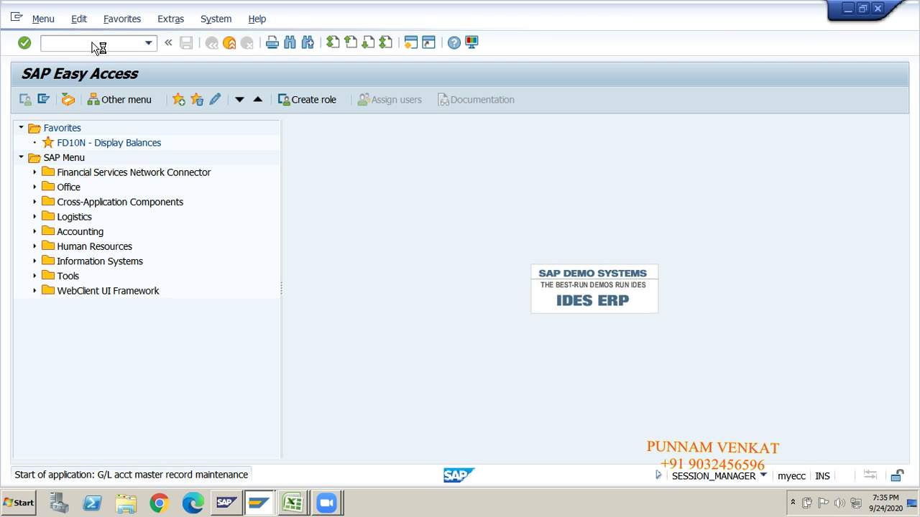
Review the Create G/L Master section and its sample accounts, including Equity Share Capital, on the workbook's GL Master Creation sheet.
key("alt+Tab")
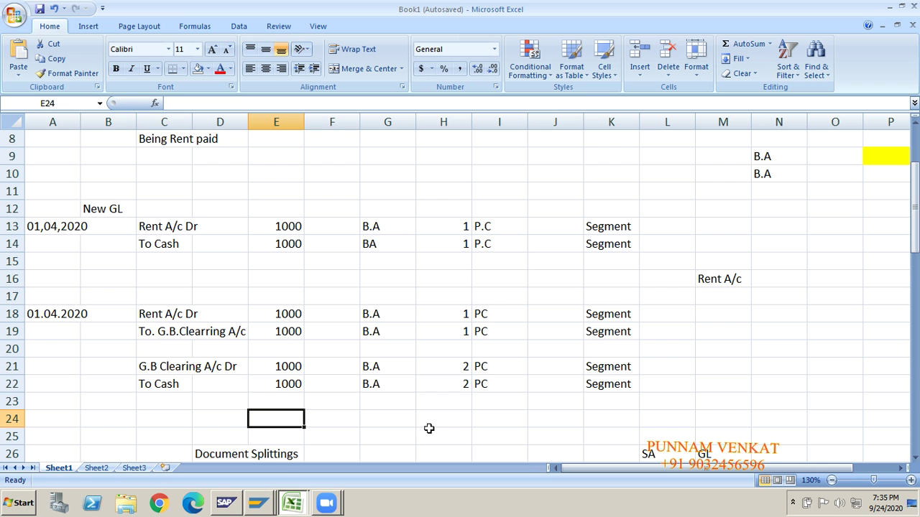
key("alt+Tab")
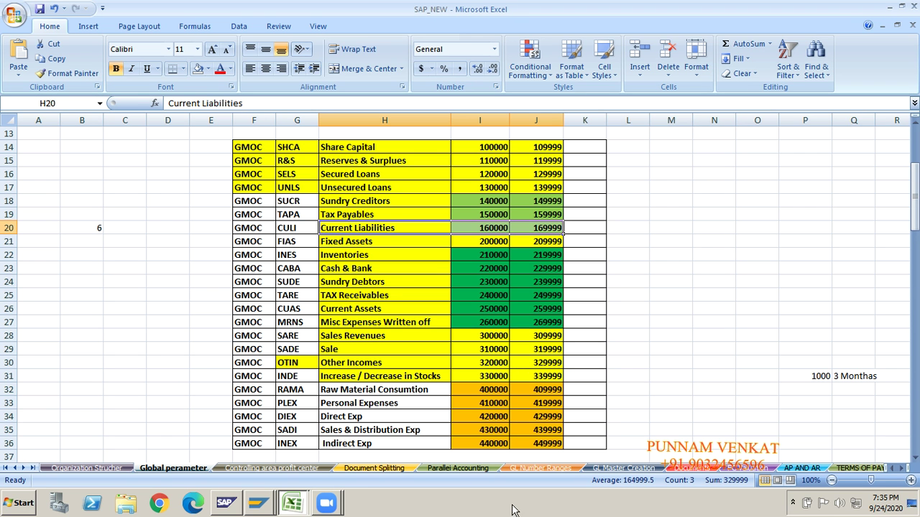
left_click(615, 468)
left_click(420, 346)
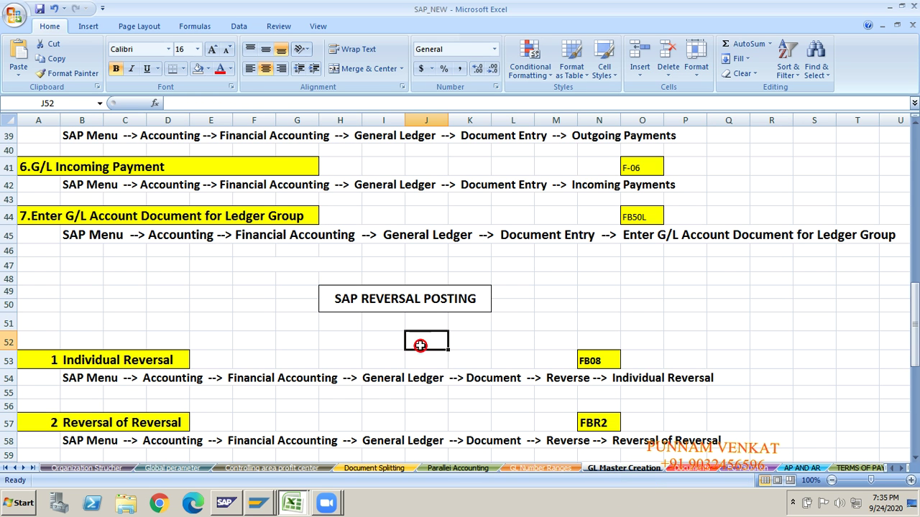
key("Up")
key("Up")
key("Up")
key("Up")
key("Up")
key("Up")
key("Up")
key("Up")
key("Up")
key("Up")
key("Up")
key("Up")
key("Up")
key("Up")
key("Up")
key("Up")
key("Up")
key("Up")
key("Up")
key("Up")
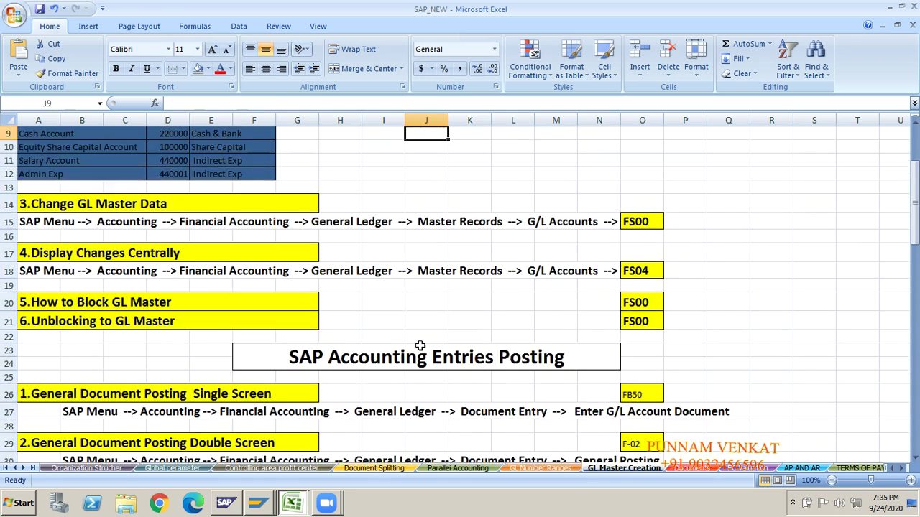
key("Up")
key("Up")
key("Up")
key("Up")
key("Up")
key("Up")
key("Down")
key("Down")
key("Down")
key("Down")
key("Down")
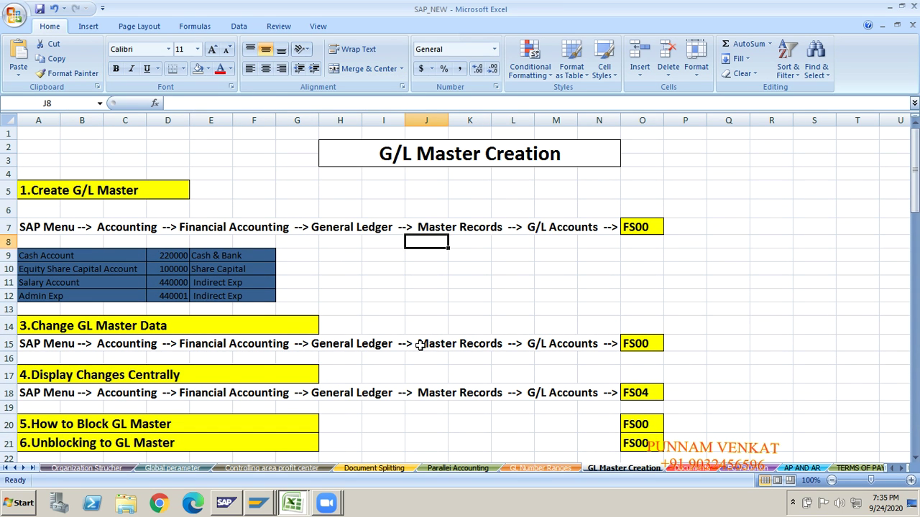
key("Down")
key("Down")
key("Down")
key("Down")
key("Down")
key("Down")
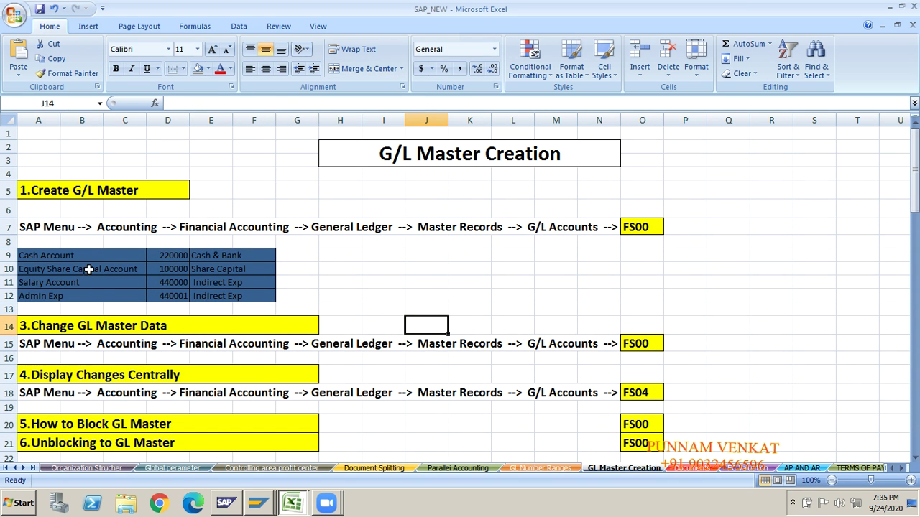
left_click(136, 268)
left_click(198, 269)
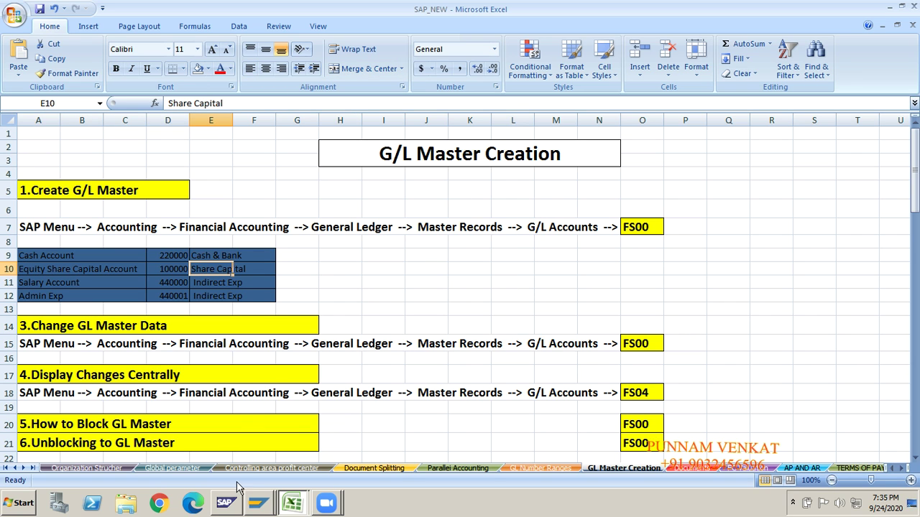
Examine the Define Zero-Balance Clearing Account heading and the G/L entry in row 13 of the Document Splitting sheet.
left_click(342, 469)
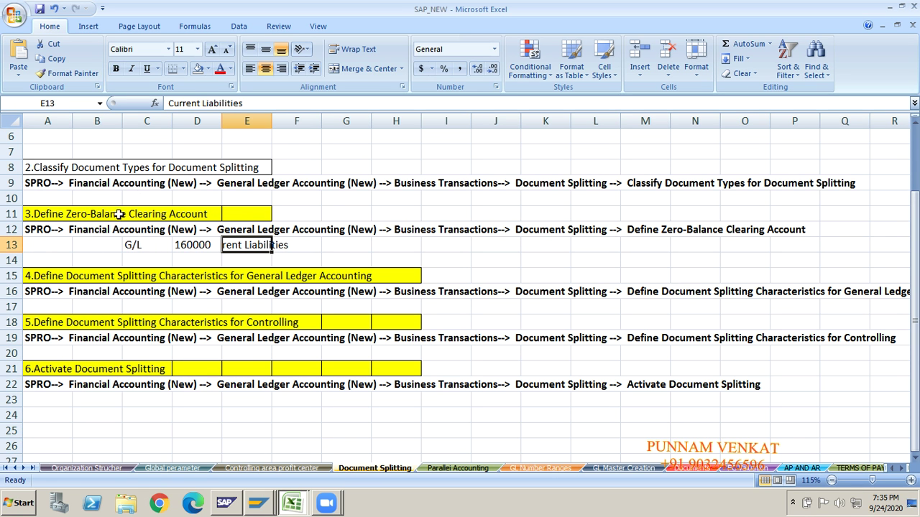
left_click(149, 246)
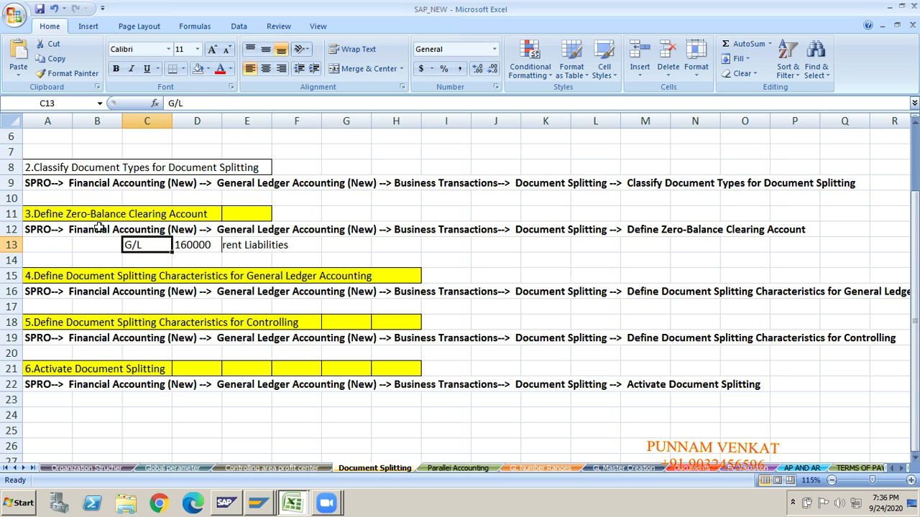
left_click(5, 214)
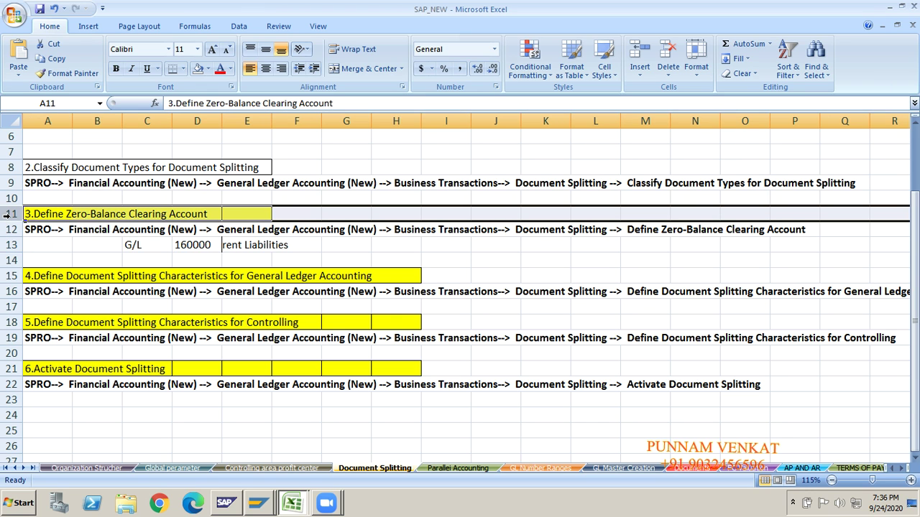
left_click(133, 246)
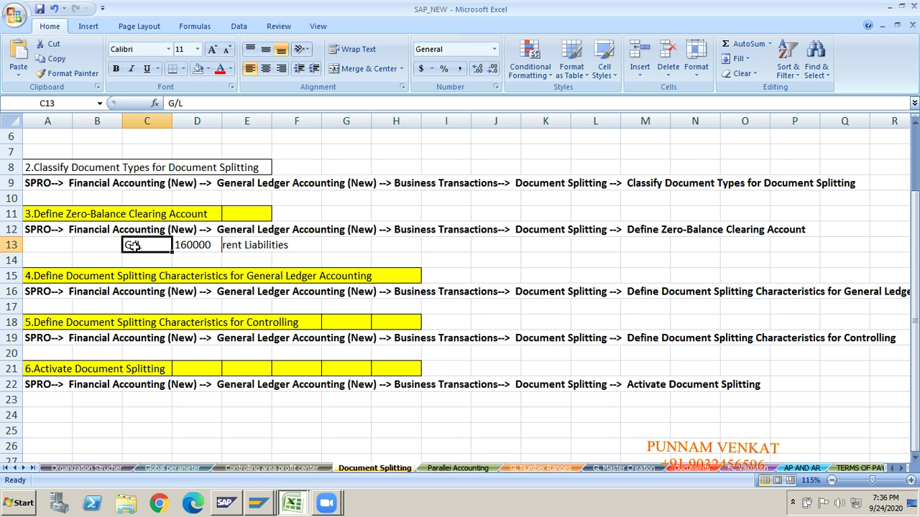
left_click(6, 214)
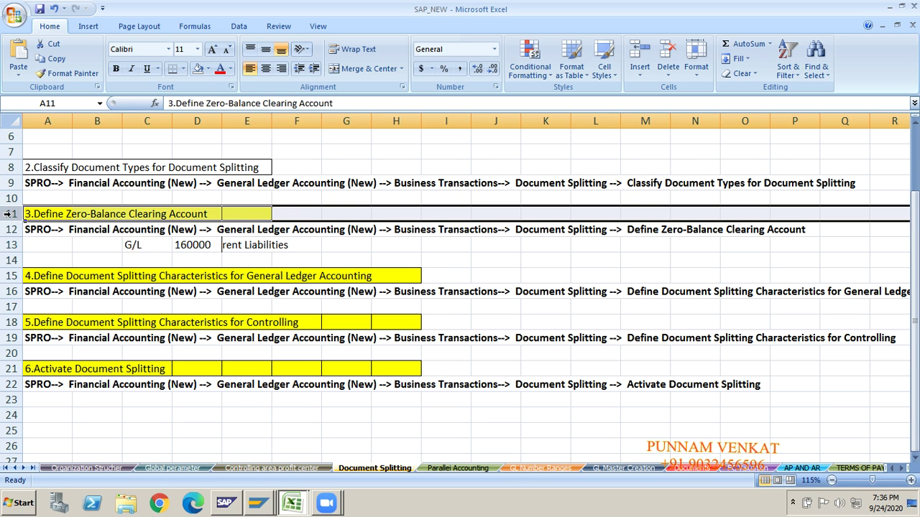
left_click(32, 249)
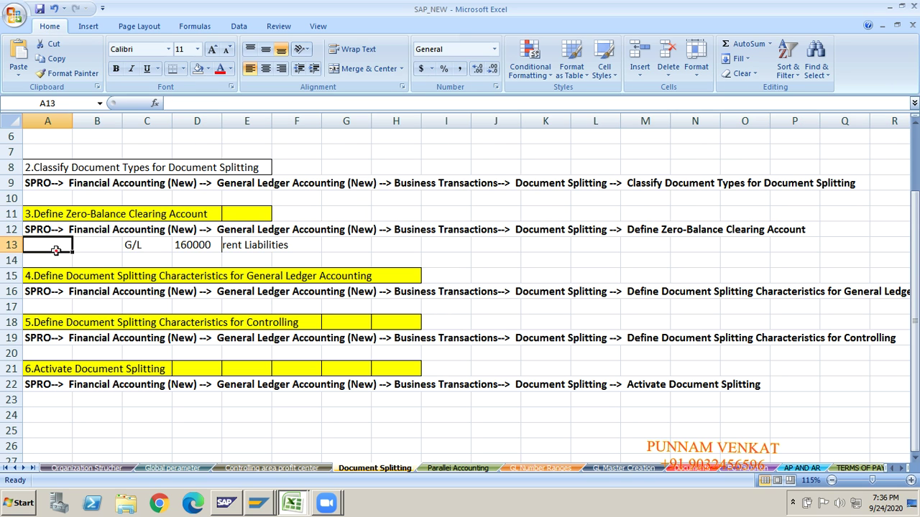
left_click(235, 247)
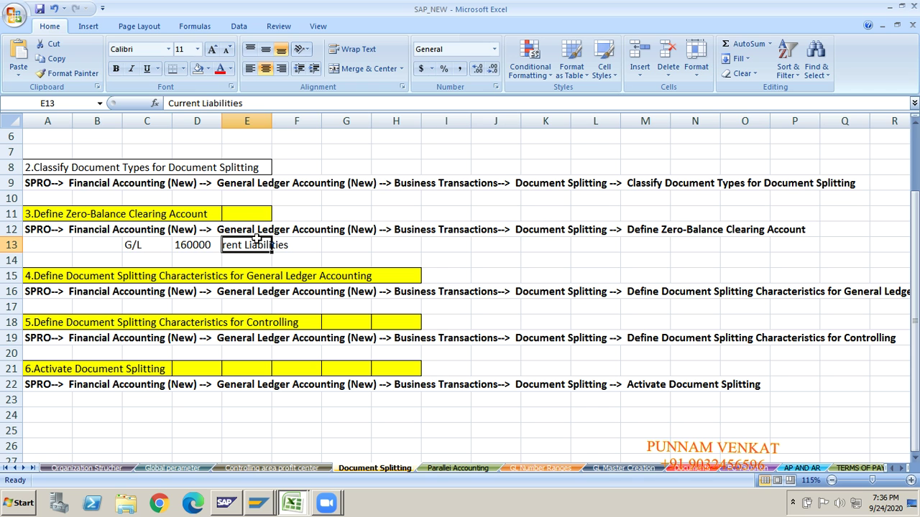
Restart FS00 in SAP and enter G/L account 160000 with company code GM10.
key("alt+Tab")
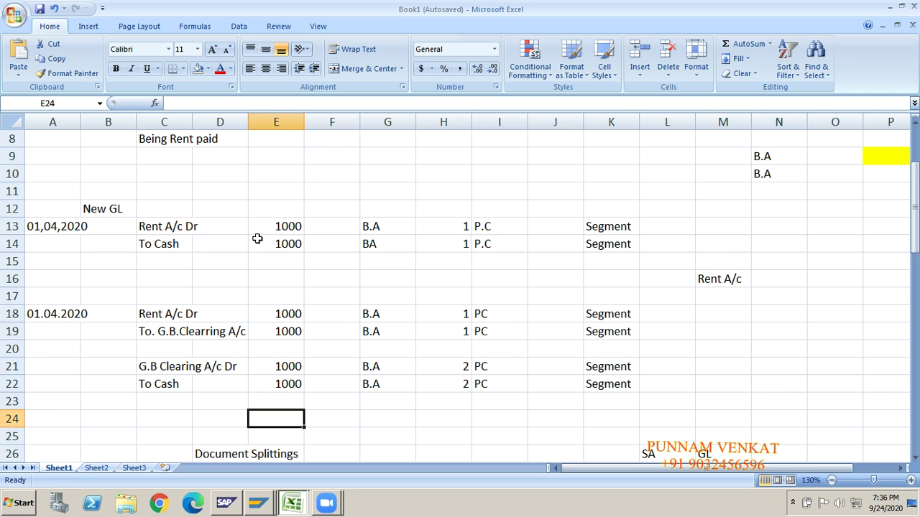
key("alt+Tab")
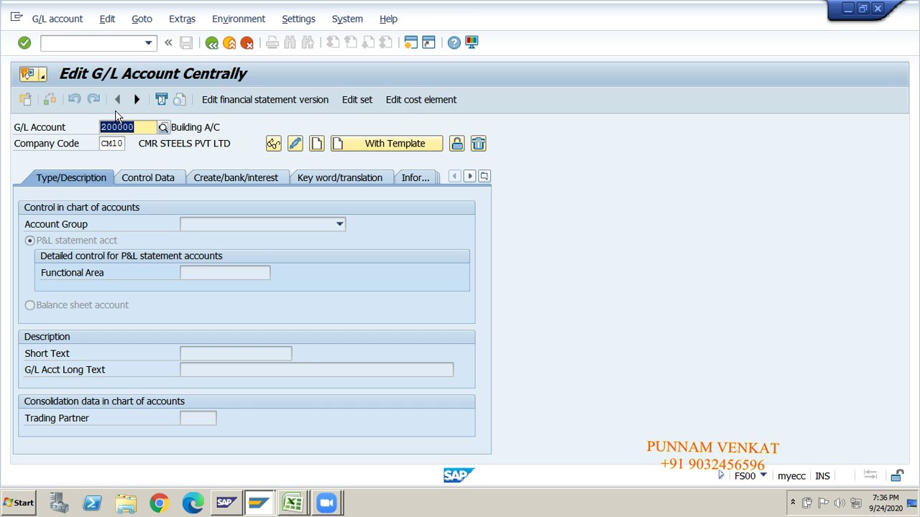
left_click(91, 43)
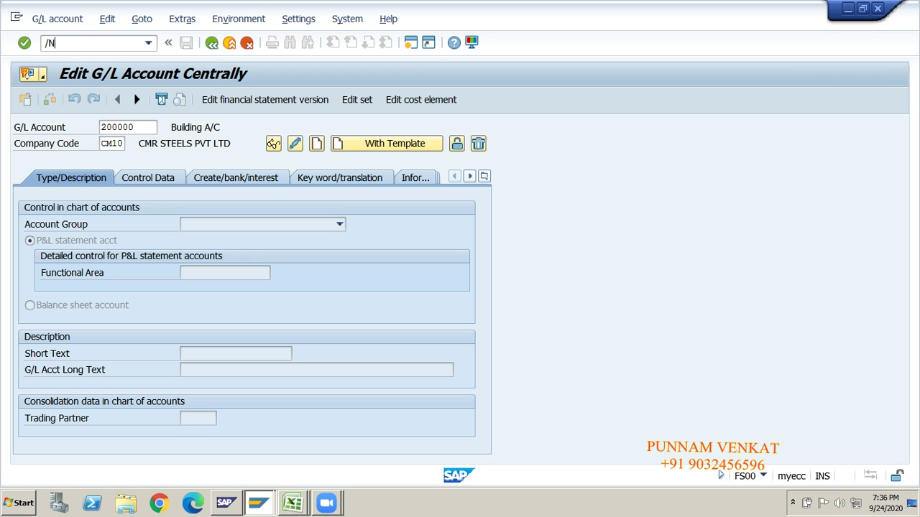
type("/N")
key("Return")
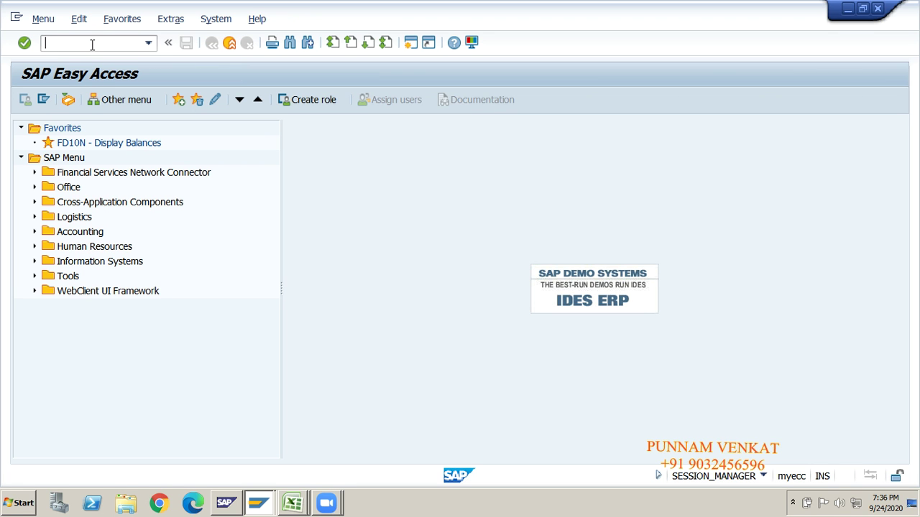
key("Return")
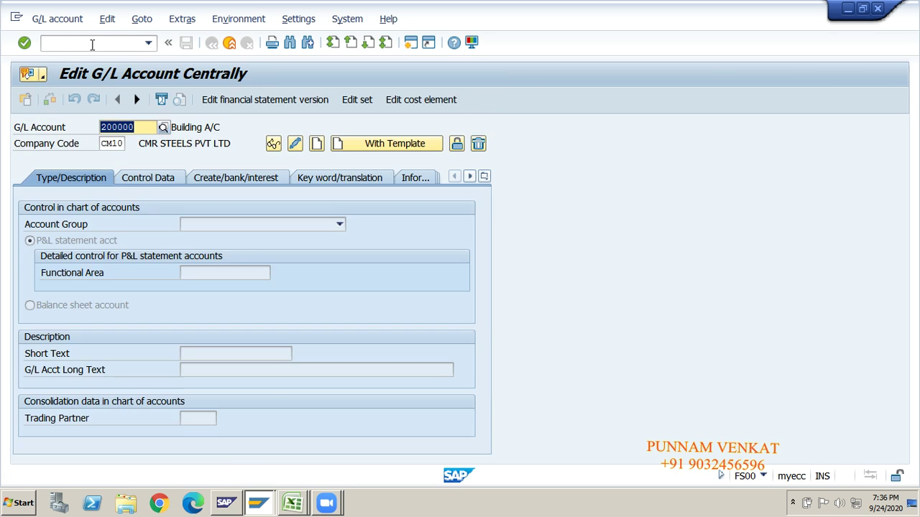
type("16000")
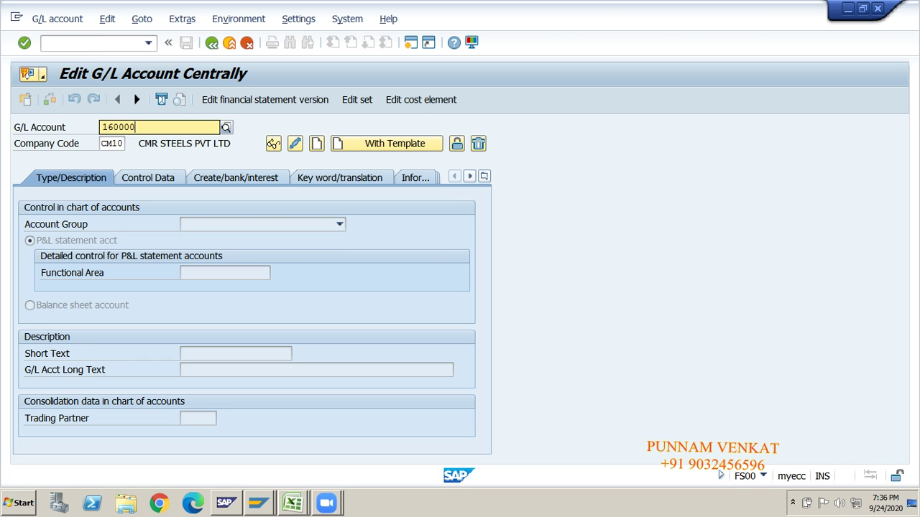
key("Return")
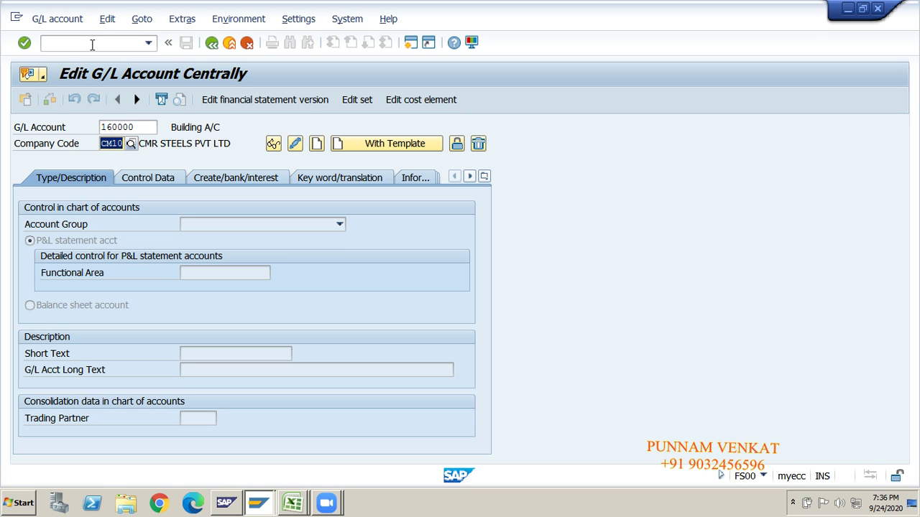
type("GM")
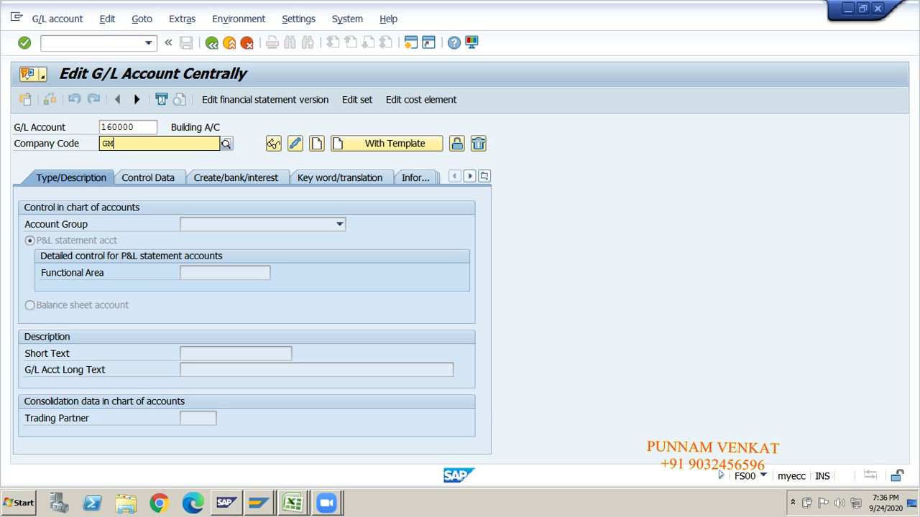
type("10")
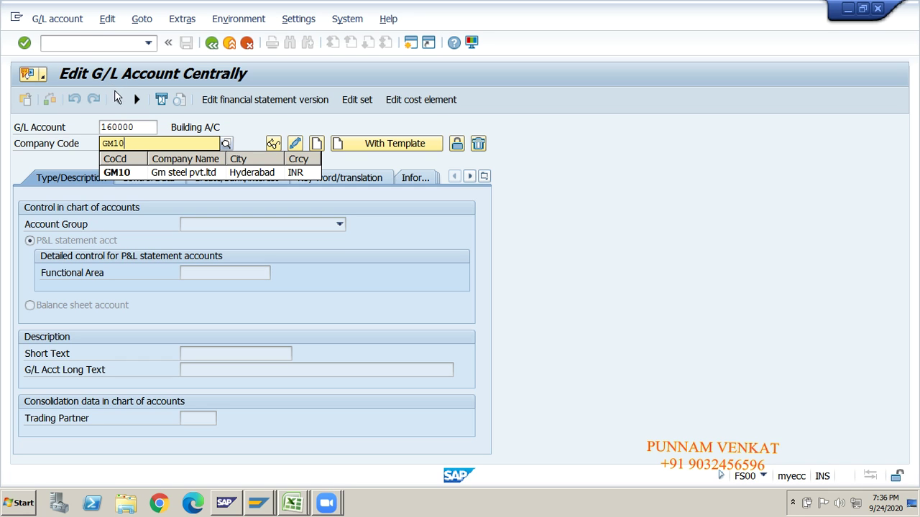
Start creating G/L account 160000 in company code GM10 as a balance sheet account in account group CULI Current Liabilities.
left_click(123, 171)
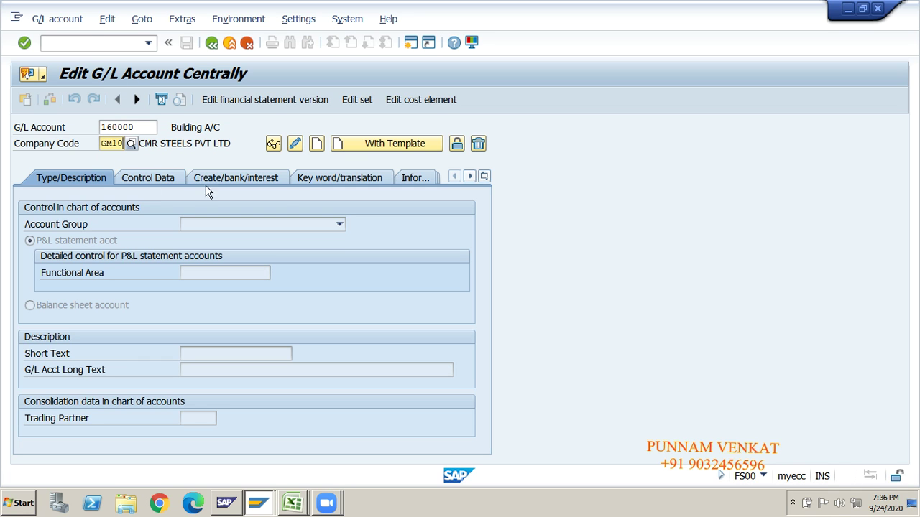
left_click(317, 145)
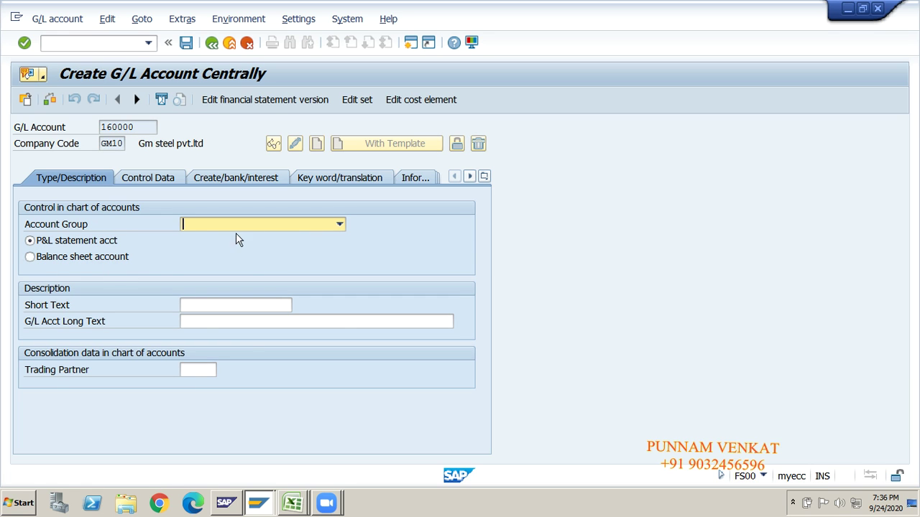
left_click(258, 229)
left_click(258, 229)
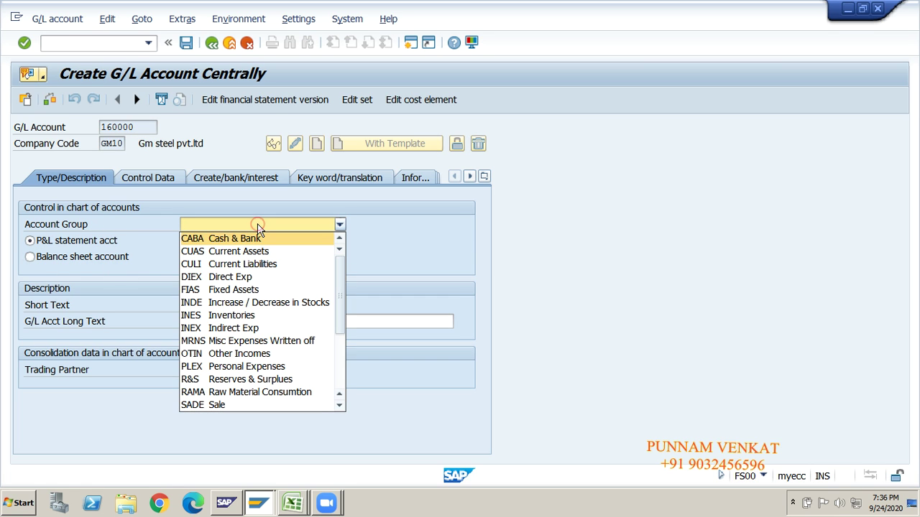
left_click(252, 264)
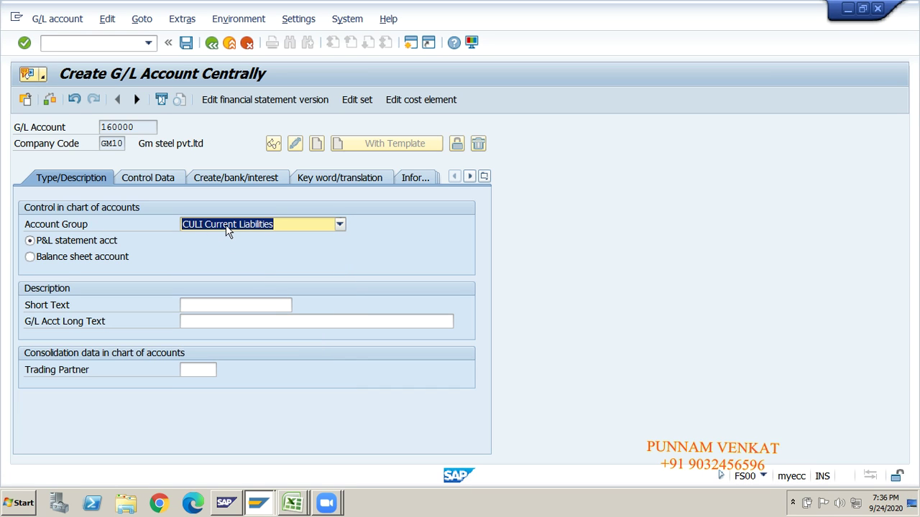
left_click(43, 266)
left_click(43, 265)
Enter "G.B Clearing A/c" as both the short text and the G/L account long text.
left_click(209, 311)
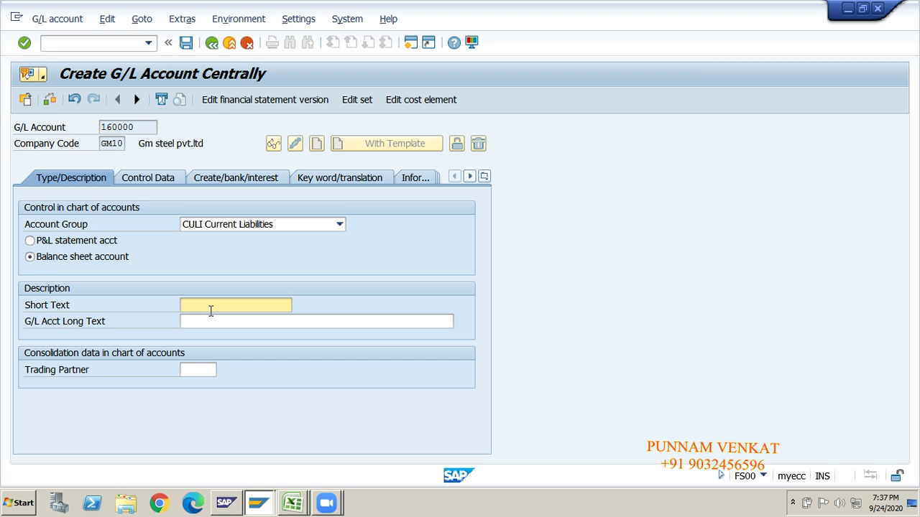
type("g.")
key("BackSpace")
key("BackSpace")
type("G.")
key("Tab")
key("shift+Tab")
key("End")
key("BackSpace")
type("c")
key("Tab")
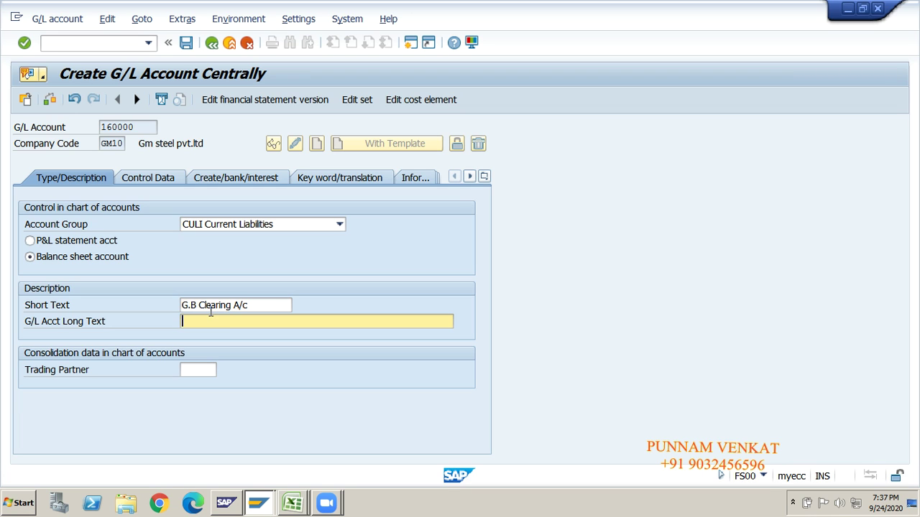
type("G.B Clearing A/c")
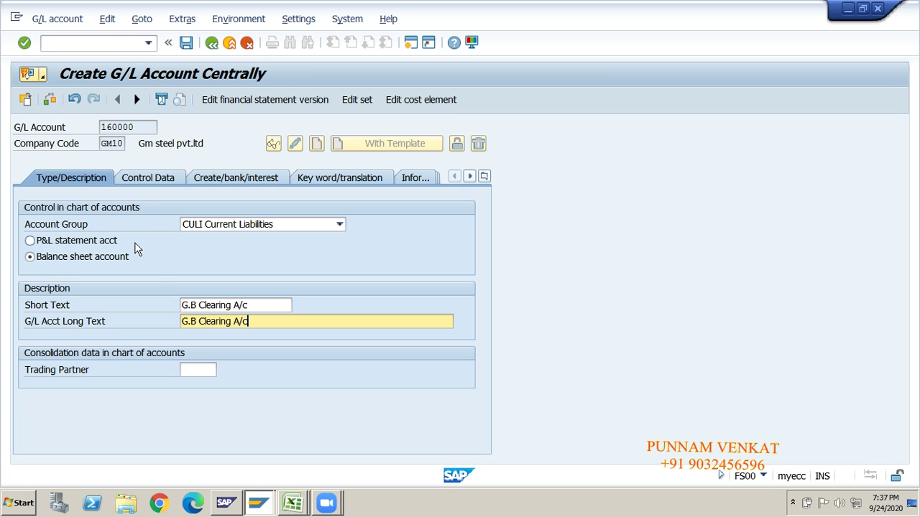
Restrict the account to balances in local currency only, and check the workbook's Document Splitting sheet before returning to SAP.
left_click(146, 180)
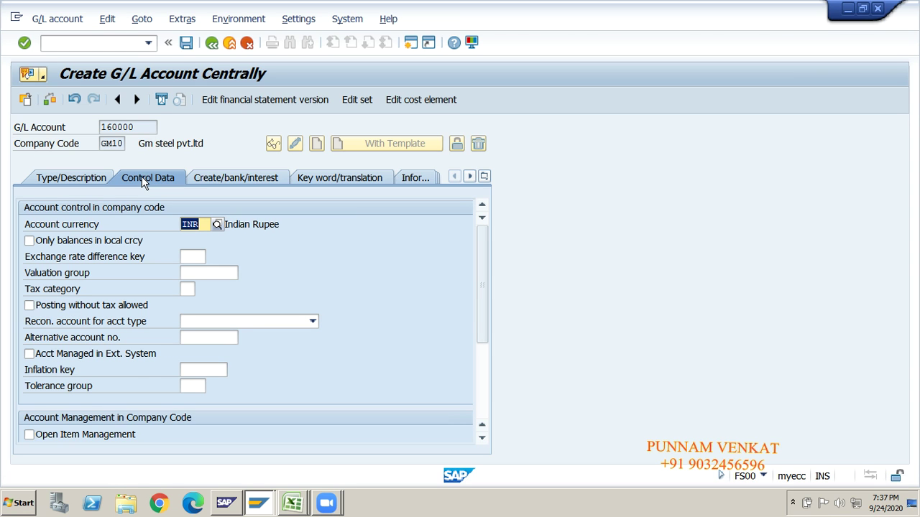
left_click(61, 242)
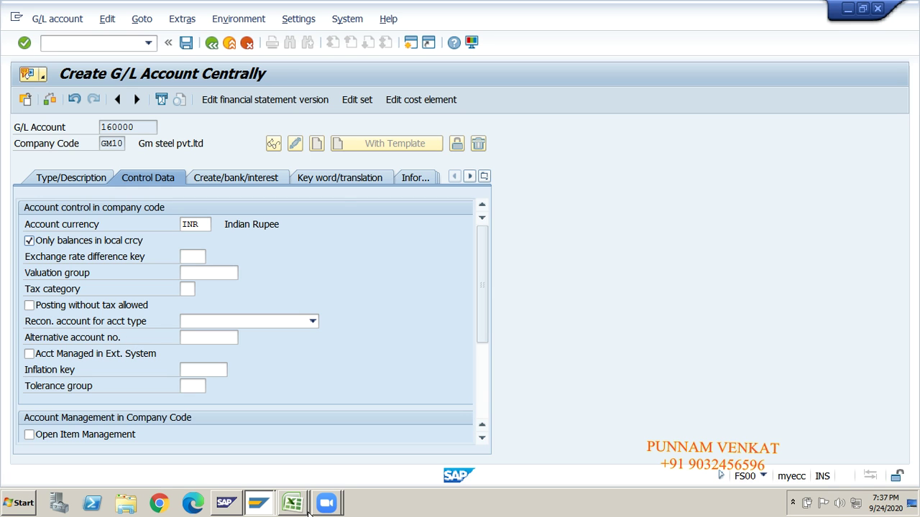
key("alt+Tab")
key("alt+Tab")
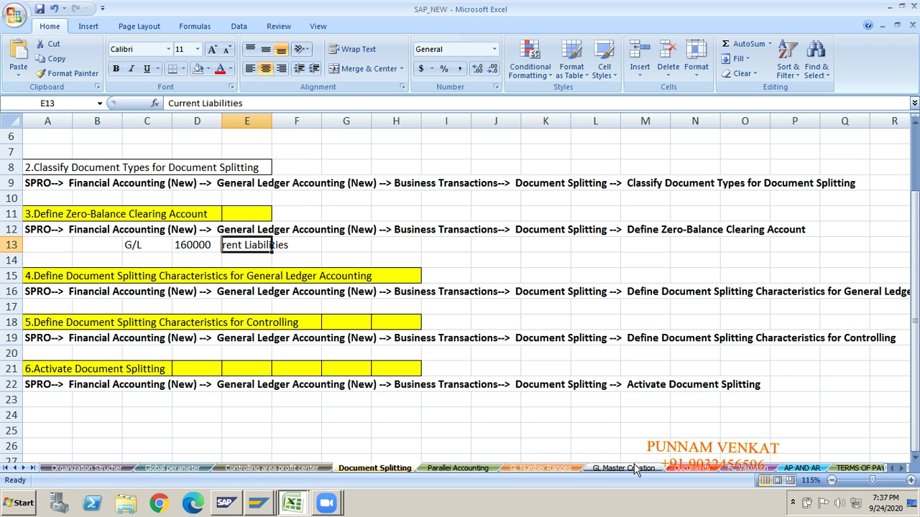
key("alt+Tab")
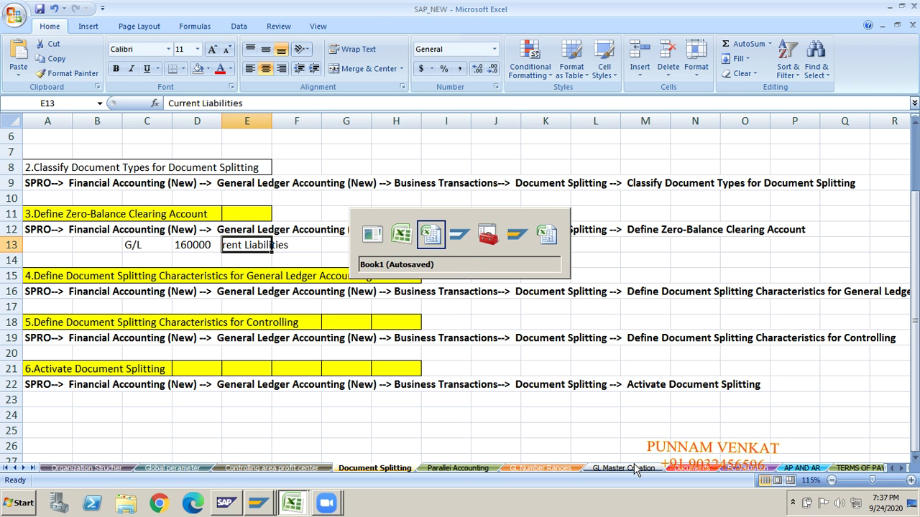
key("alt+Tab")
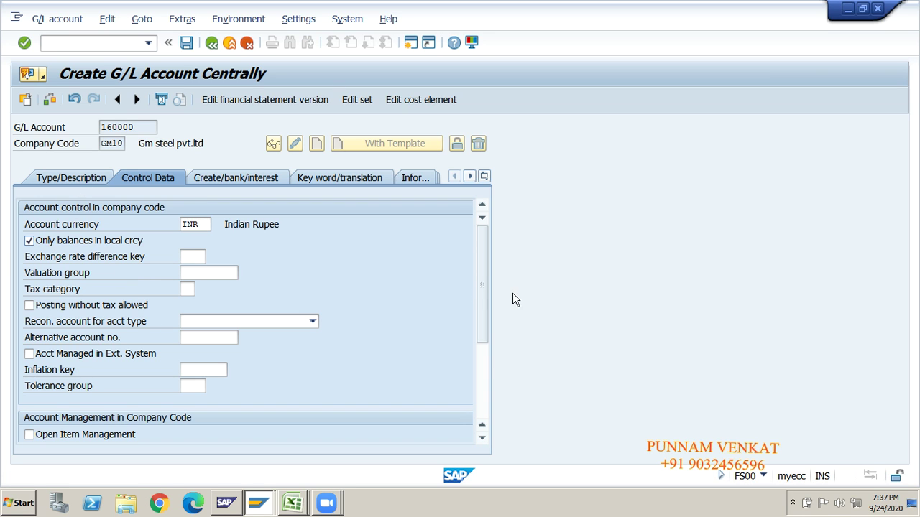
Enable line item display and set the sort key to 001 in the account management data.
left_click_drag(482, 292, 485, 352)
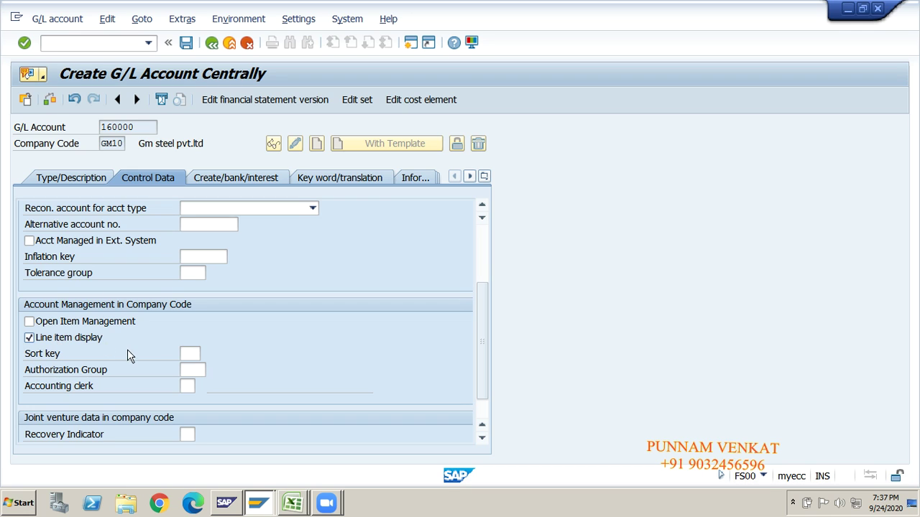
left_click(189, 355)
type("00")
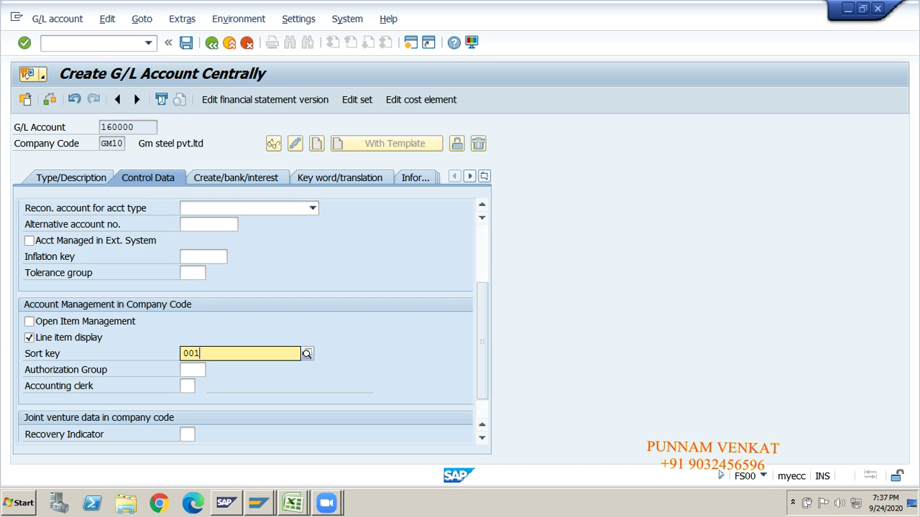
type("1")
left_click(215, 381)
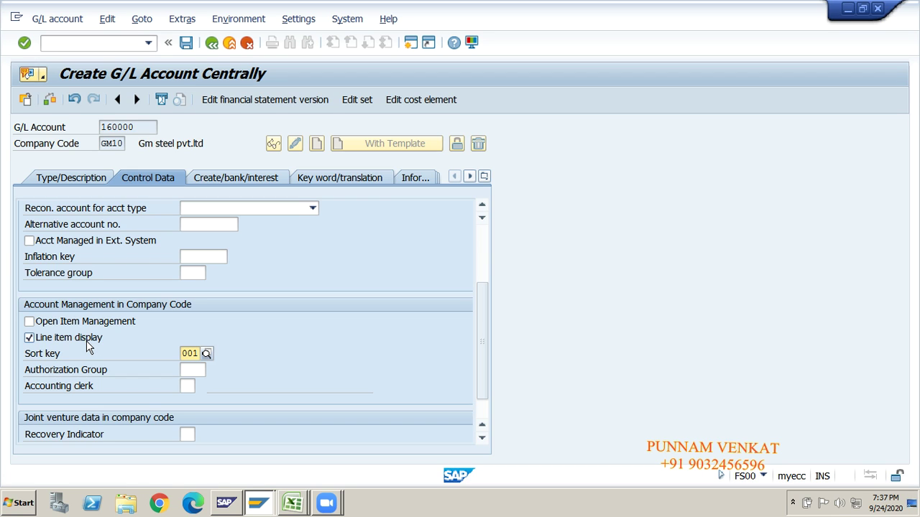
Set the field status group to G001 and allow only automatic postings to the account.
left_click(224, 179)
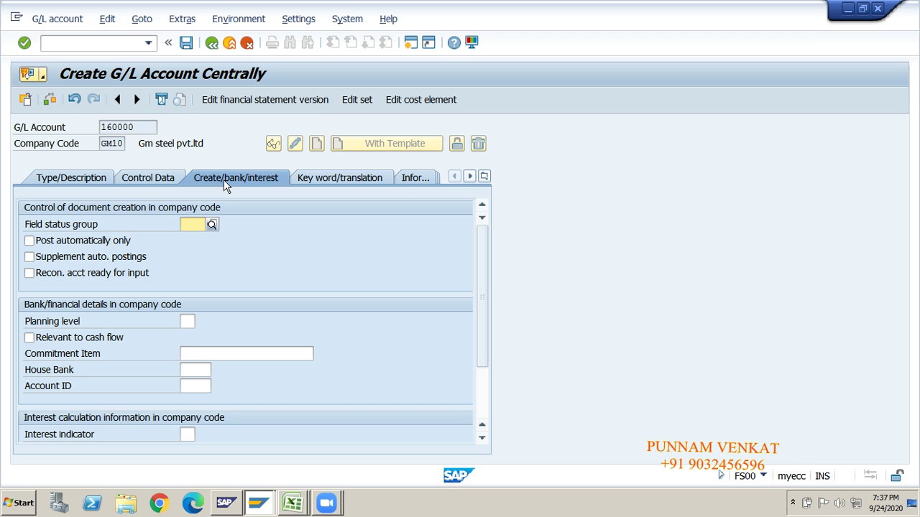
type("00")
key("BackSpace")
key("BackSpace")
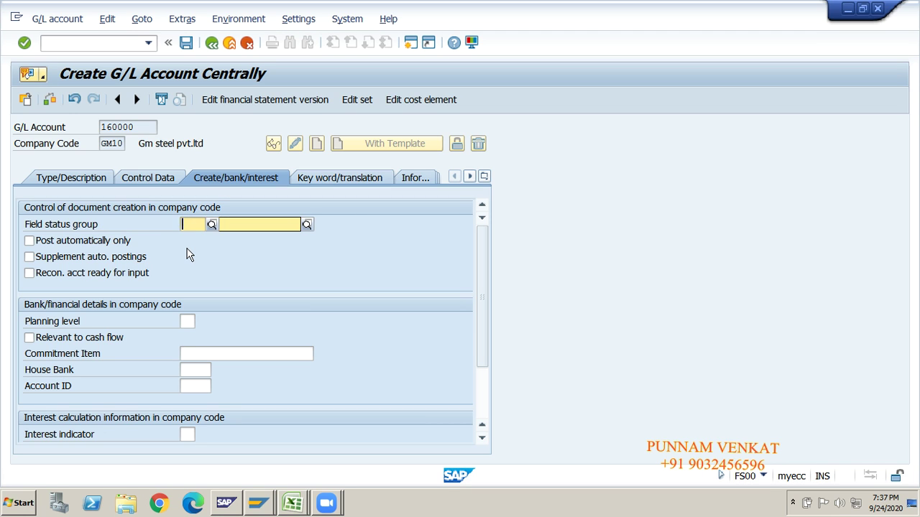
type("g001")
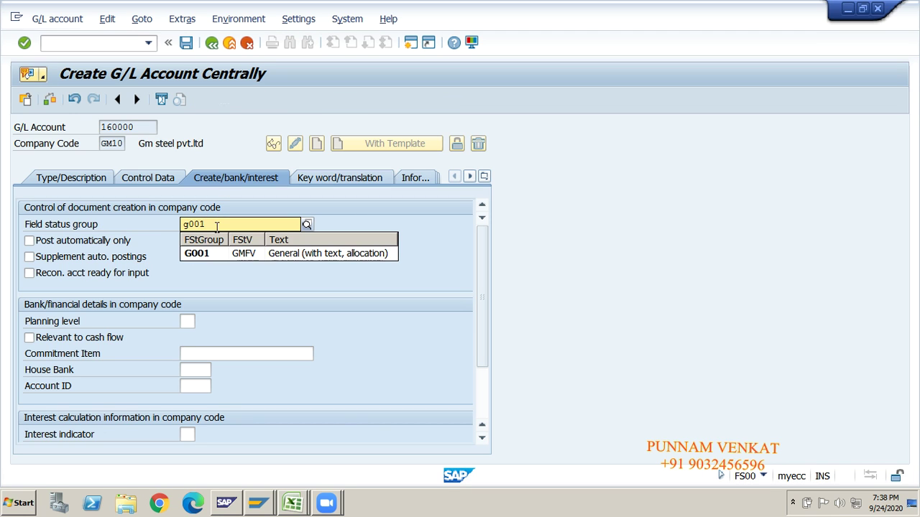
left_click(197, 255)
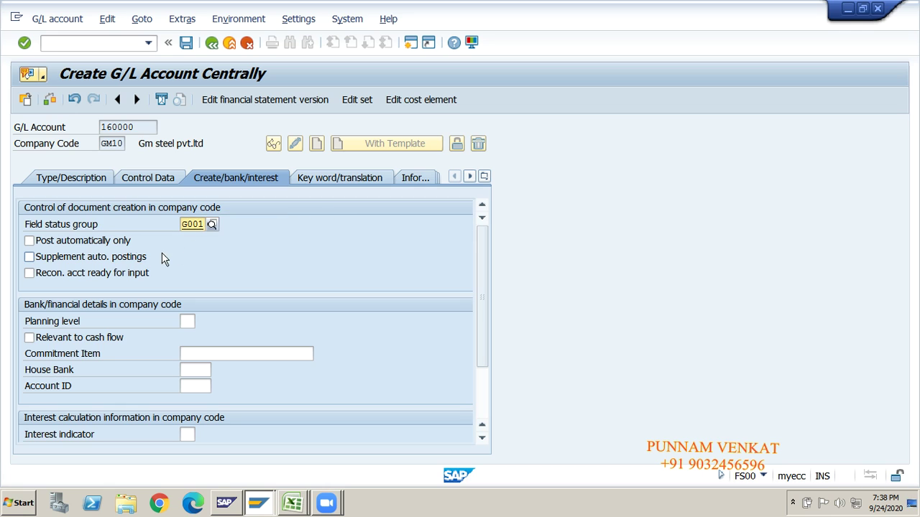
left_click(59, 245)
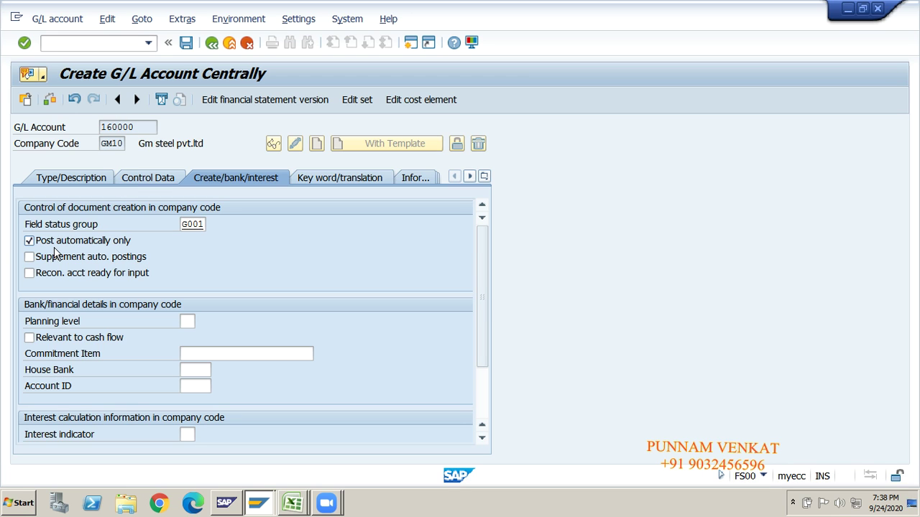
key("Return")
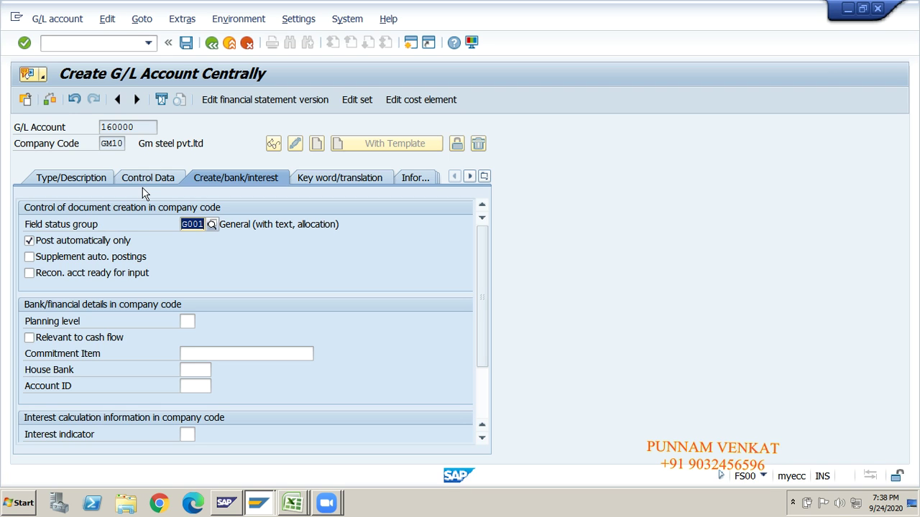
Review the new account's number, company code, description, control data and document creation settings.
left_click(79, 176)
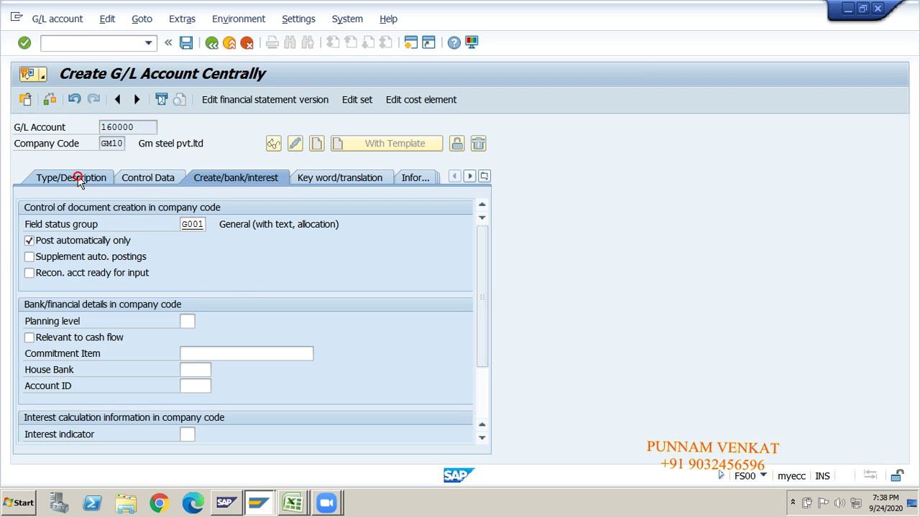
left_click_drag(134, 127, 98, 127)
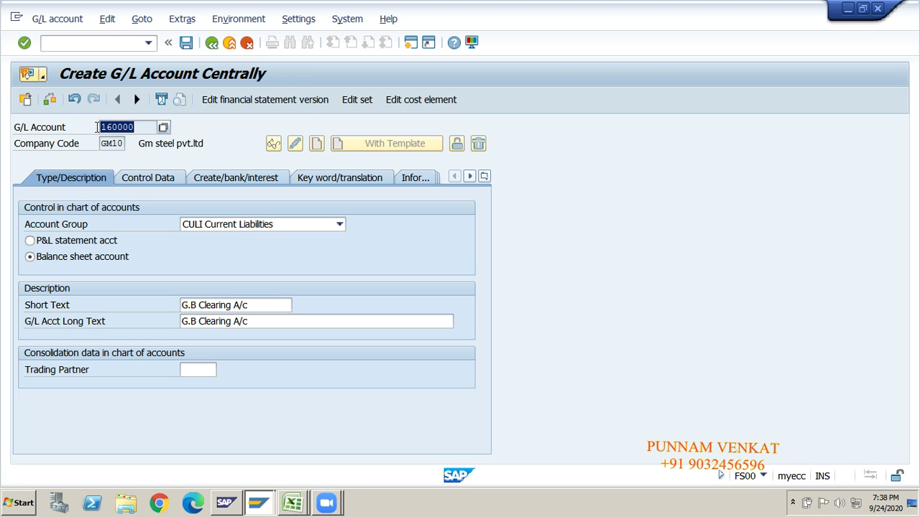
left_click(97, 127)
left_click_drag(101, 144, 123, 144)
left_click(124, 145)
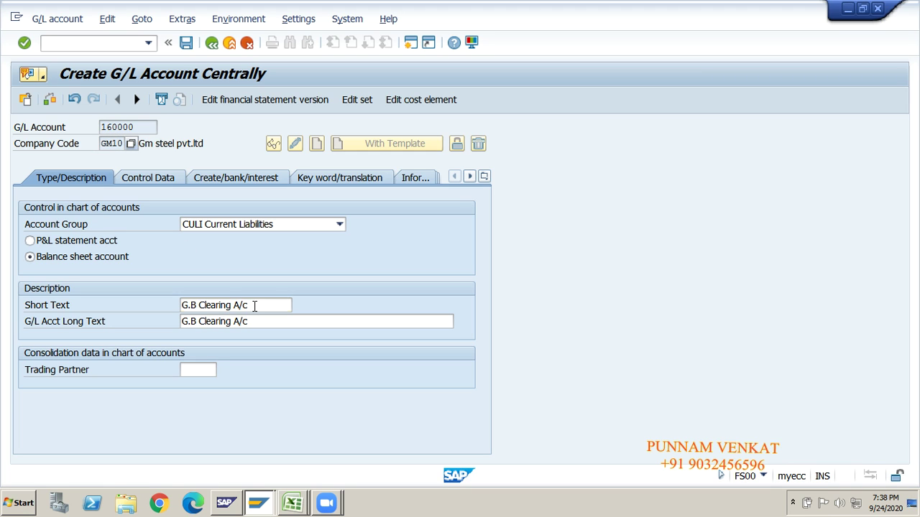
left_click_drag(254, 306, 181, 306)
left_click(182, 306)
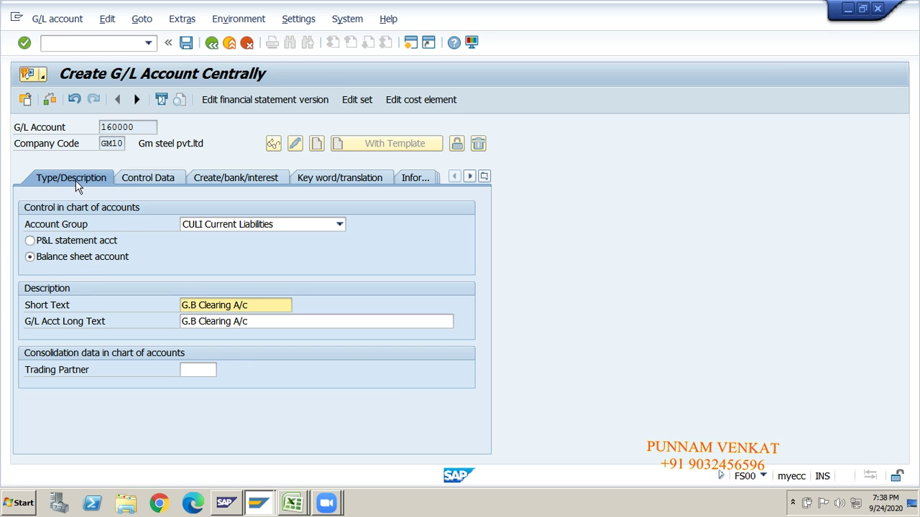
left_click(138, 184)
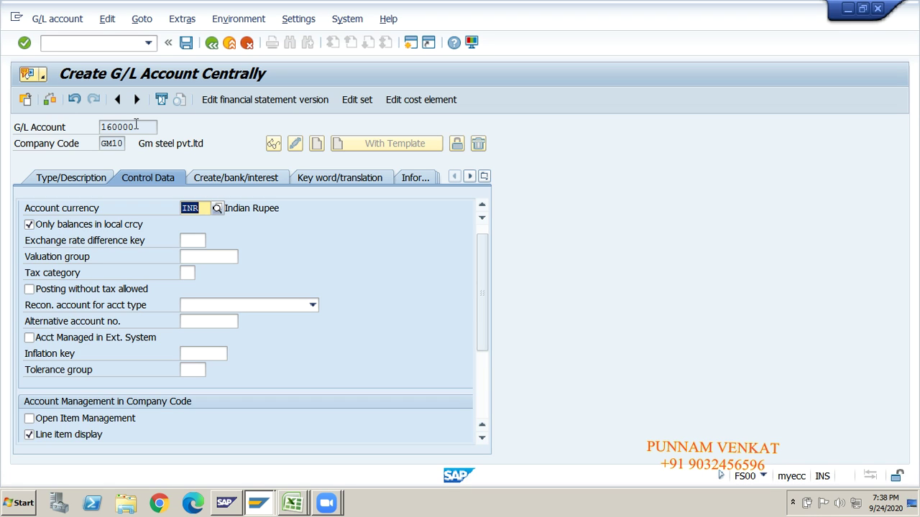
left_click_drag(136, 125, 100, 126)
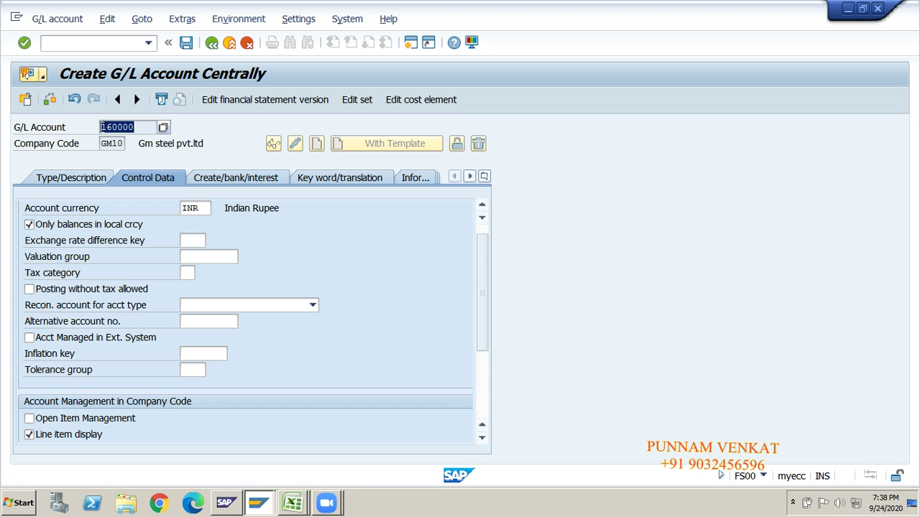
left_click(101, 127)
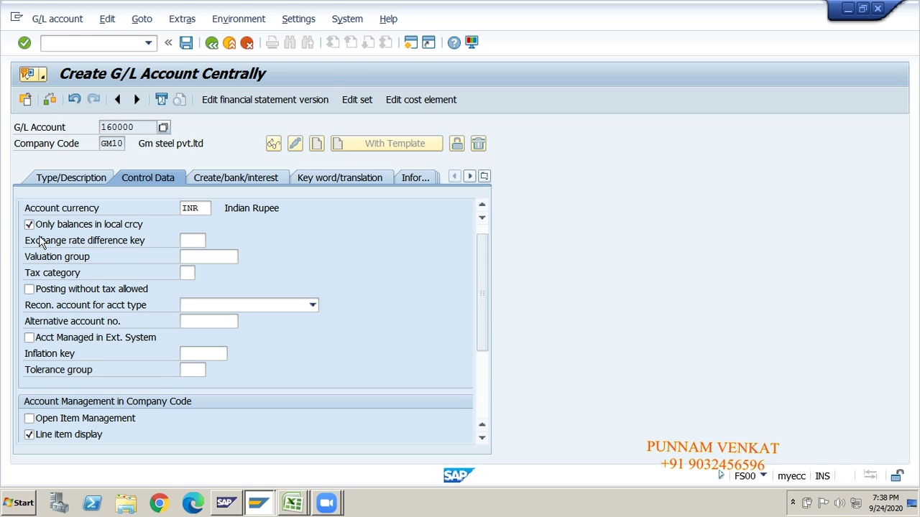
left_click_drag(480, 295, 474, 346)
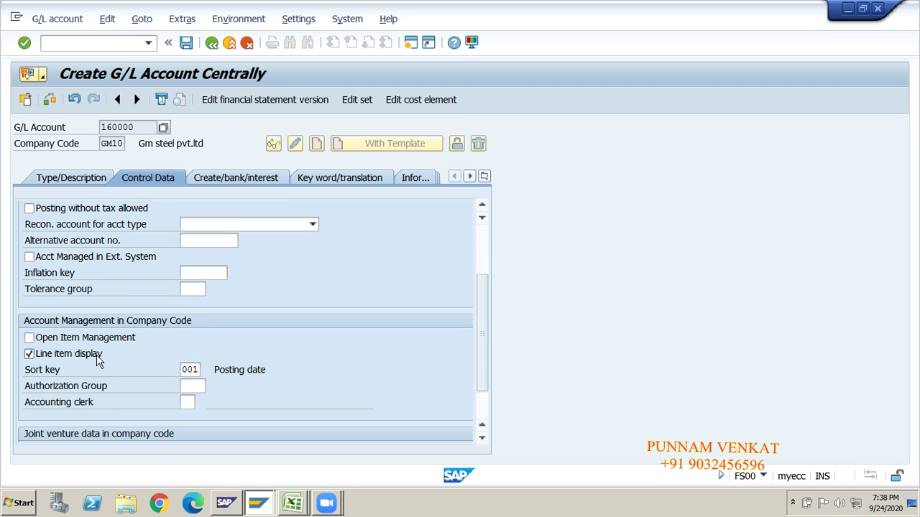
left_click(193, 370)
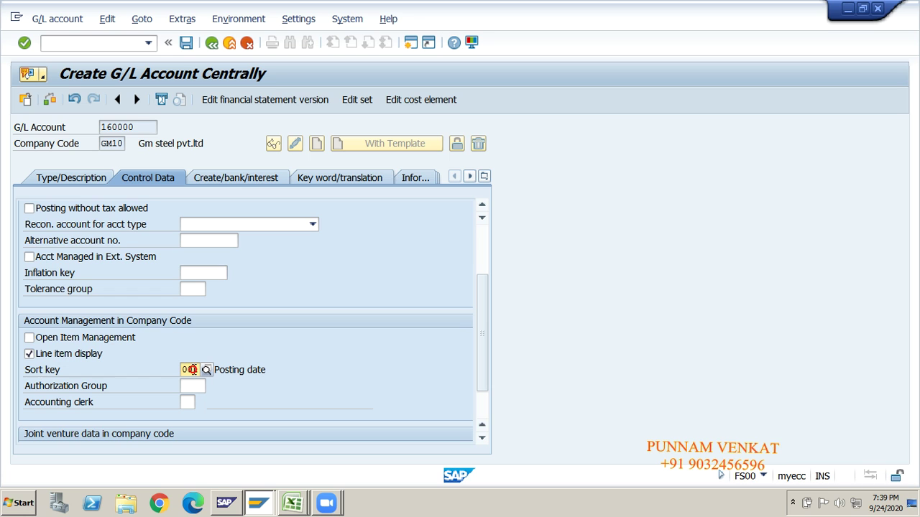
left_click(225, 179)
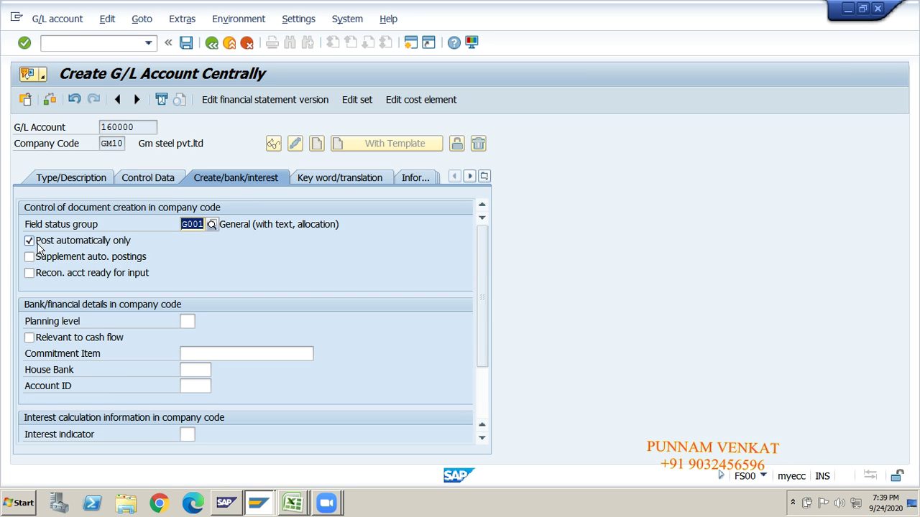
Save G/L account 160000 and leave central G/L account maintenance.
left_click(186, 43)
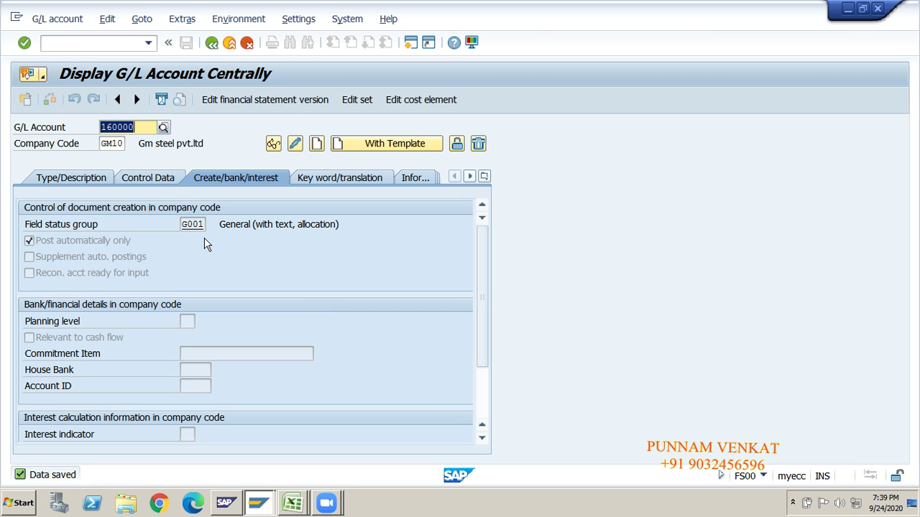
left_click(112, 43)
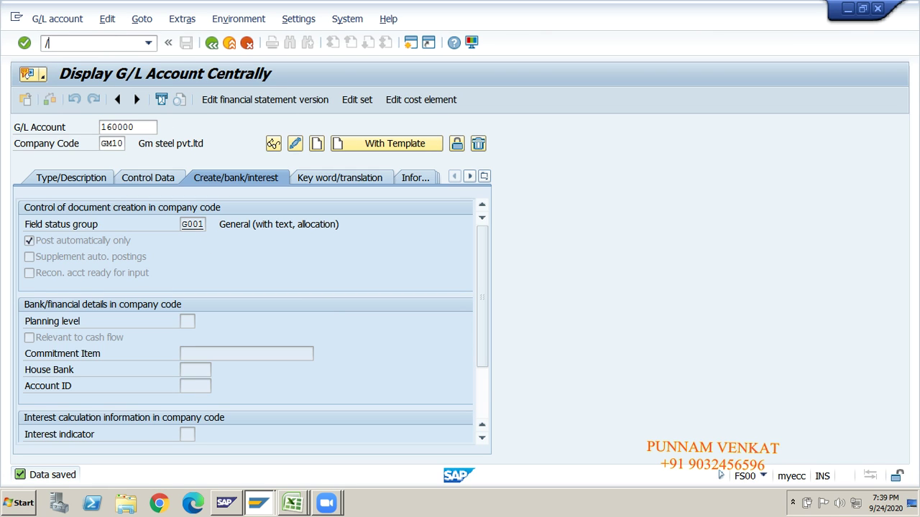
type("/n")
key("Return")
Switch to the Excel notes and remove the yellow fill from the "3.Define Zero-Balance Clearing Account" heading in A11:E11.
key("alt+Tab")
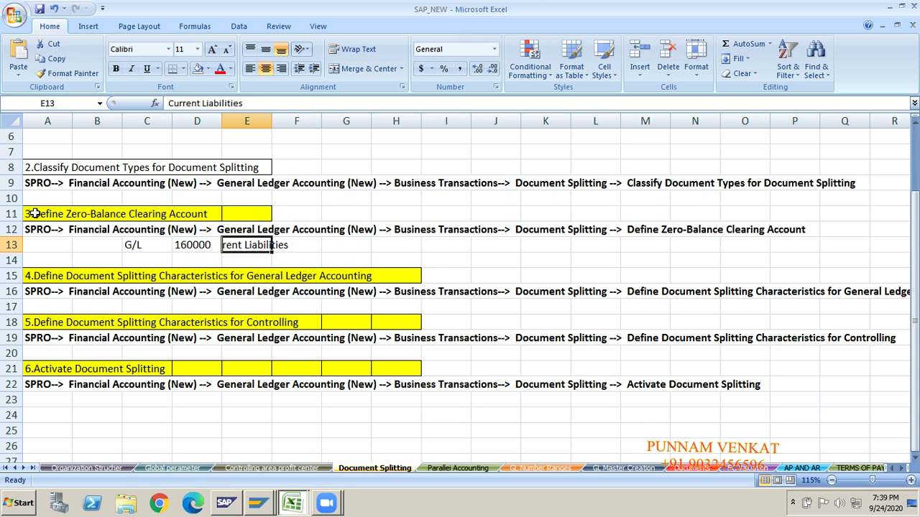
left_click(33, 213)
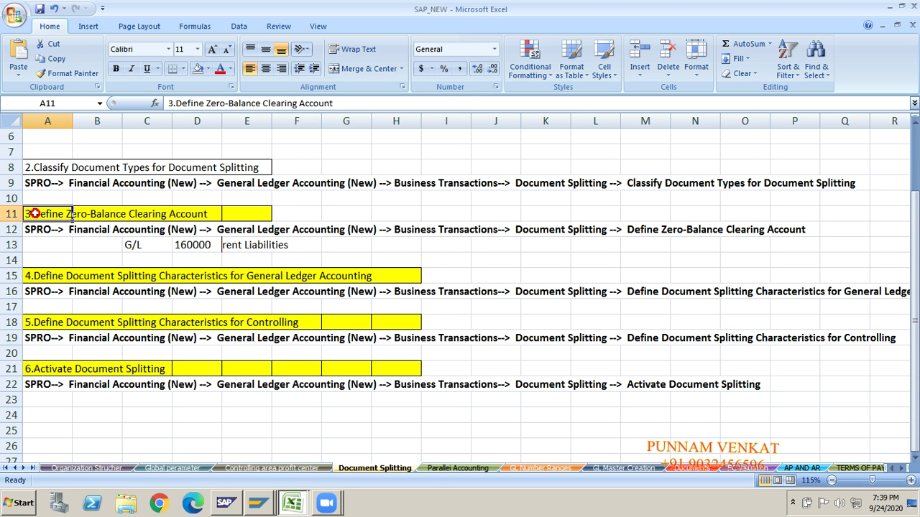
key("shift+Right")
key("shift+Right")
key("shift+Right")
key("shift+Right")
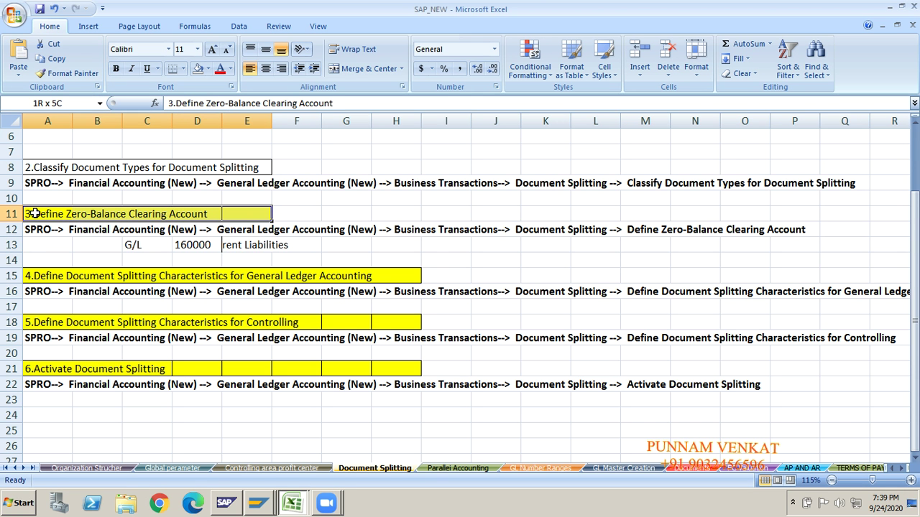
left_click(196, 68)
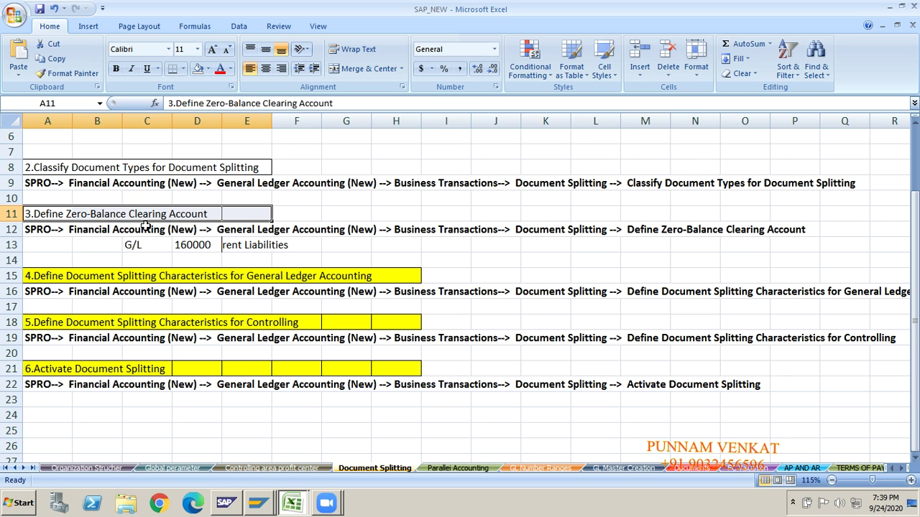
left_click(143, 248)
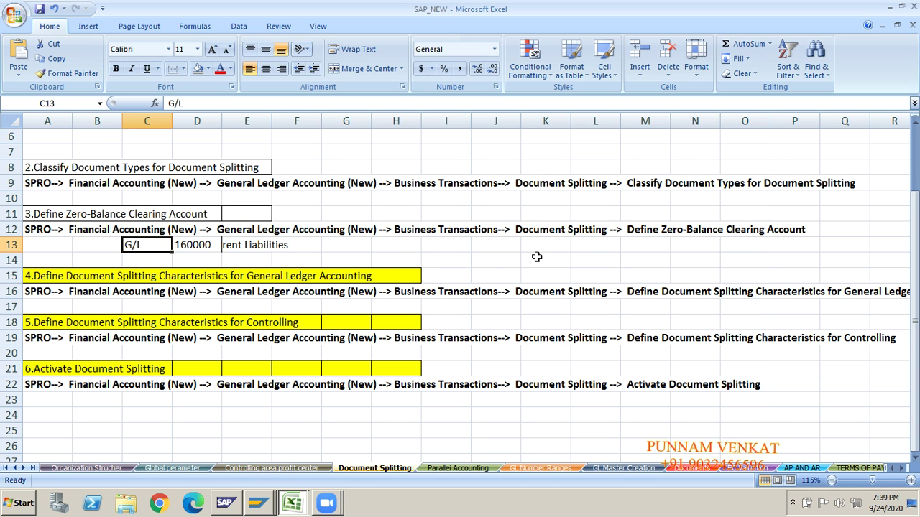
left_click(649, 248)
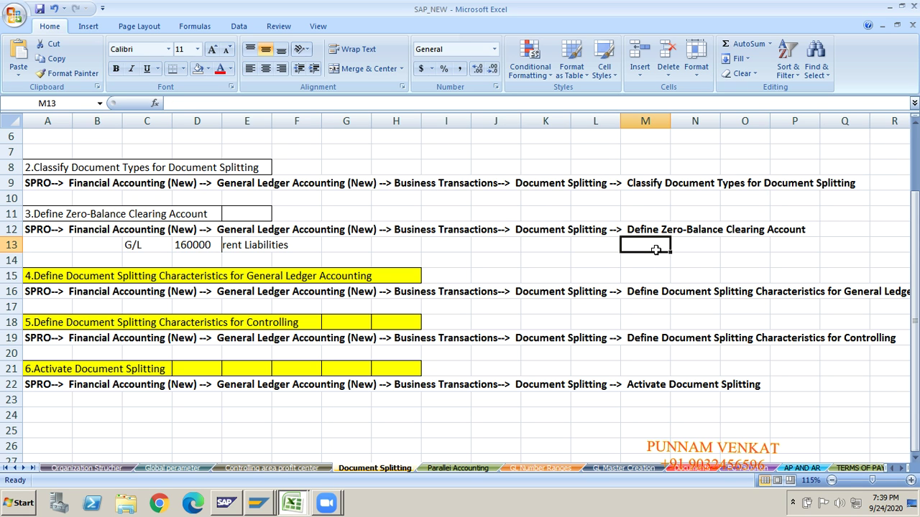
Switch back to SAP, run transaction SPRO and display the SAP Reference IMG.
key("alt+Tab")
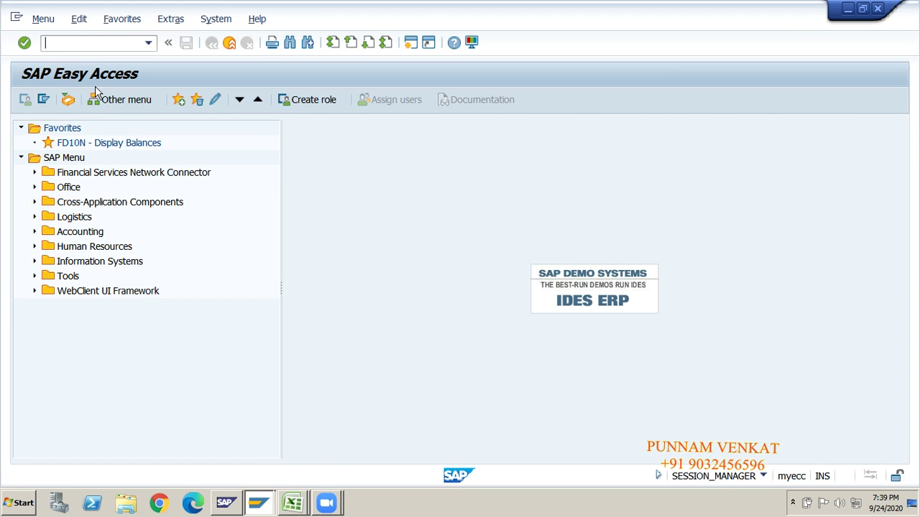
type("spro")
key("Return")
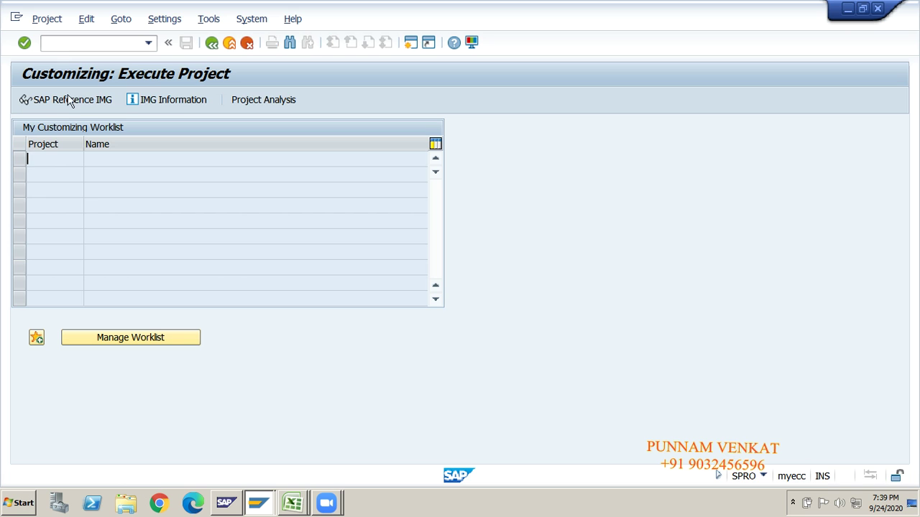
left_click(75, 101)
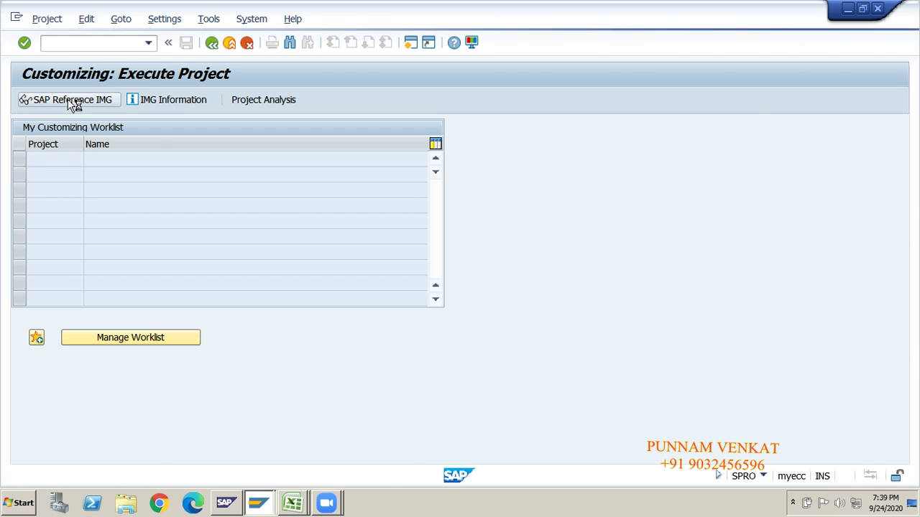
Expand the Financial Accounting (New) node in the IMG structure.
key("Down")
key("Down")
key("Down")
key("Down")
key("Down")
key("Down")
key("Down")
key("Down")
key("Down")
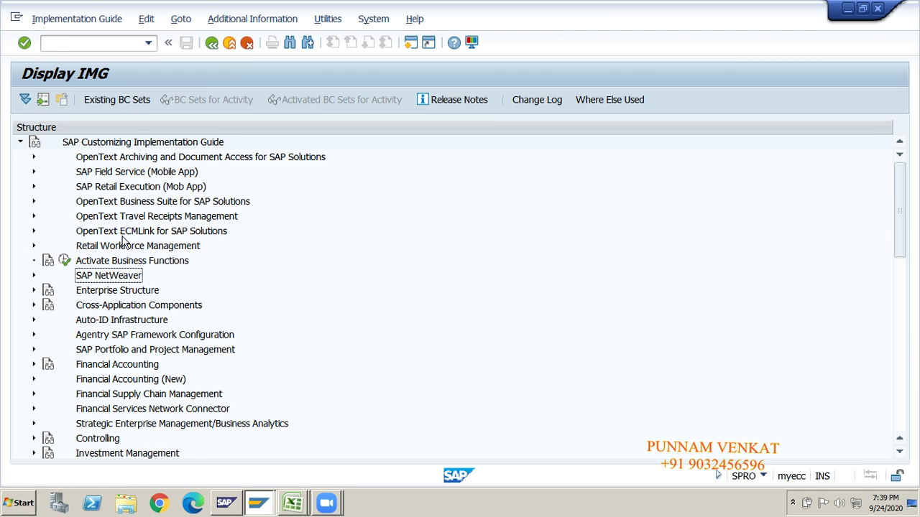
key("Down")
key("Right")
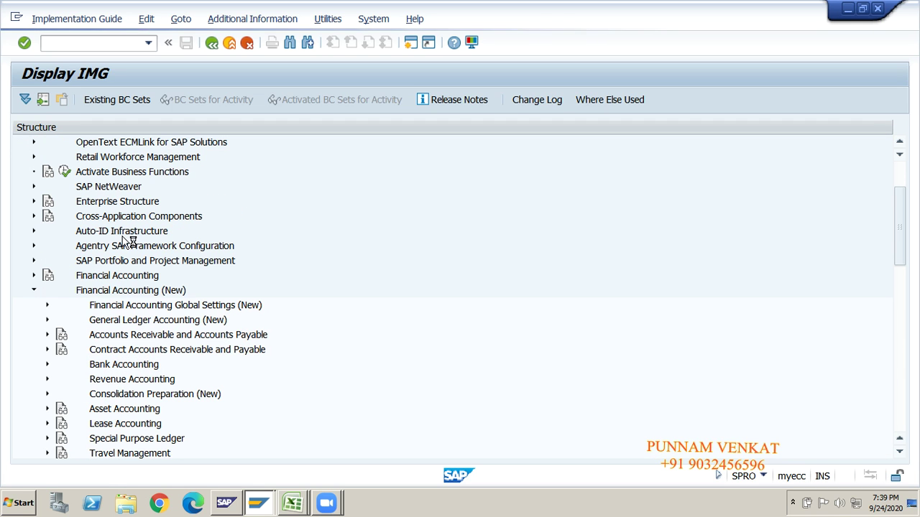
Expand General Ledger Accounting (New), Business Transactions and Document Splitting to list the document splitting activities.
key("Down")
key("Down")
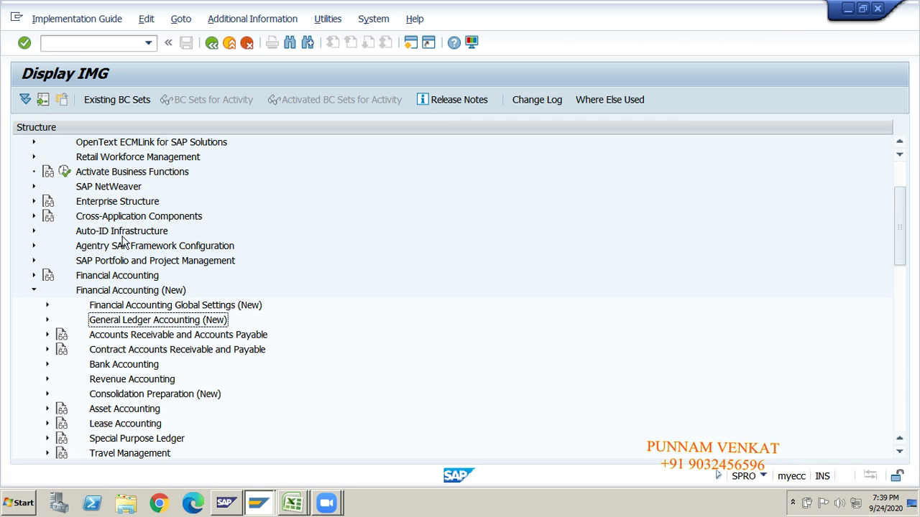
key("Right")
key("Down")
key("Down")
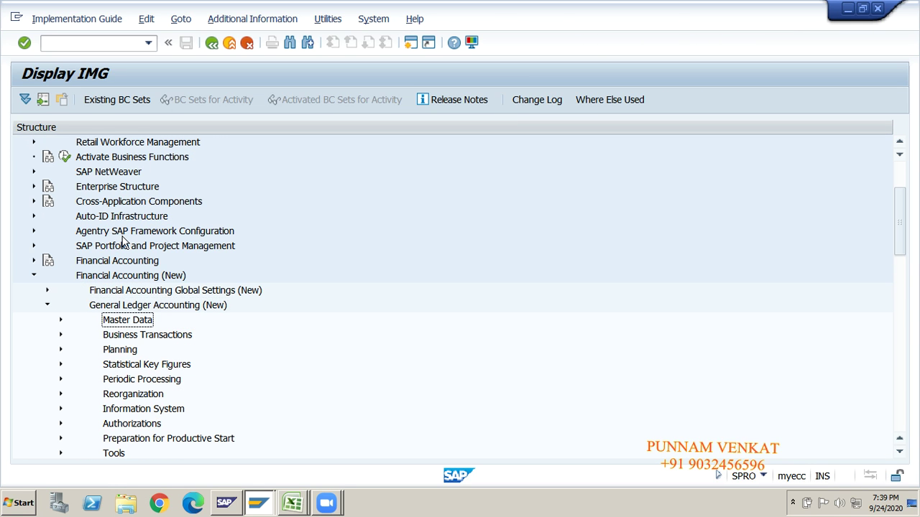
key("Up")
key("Down")
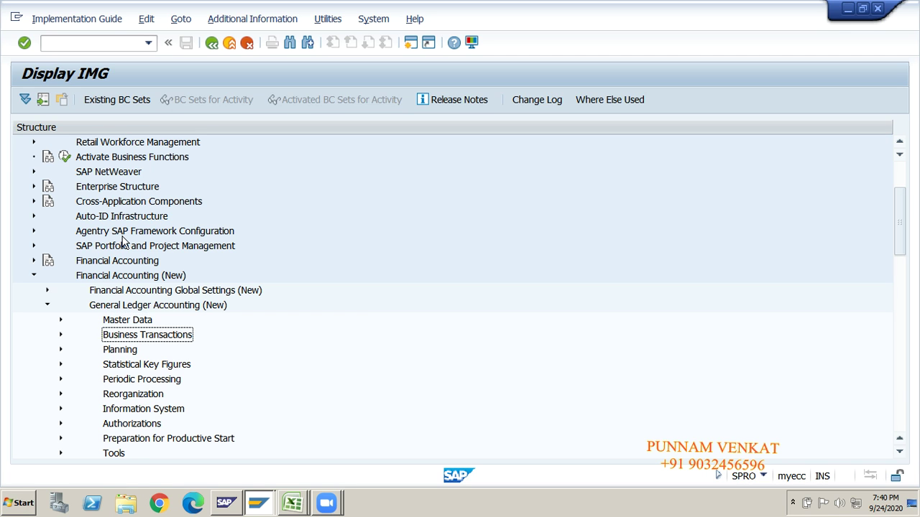
key("Down")
key("Down")
key("Up")
key("Up")
key("Right")
key("Down")
key("Down")
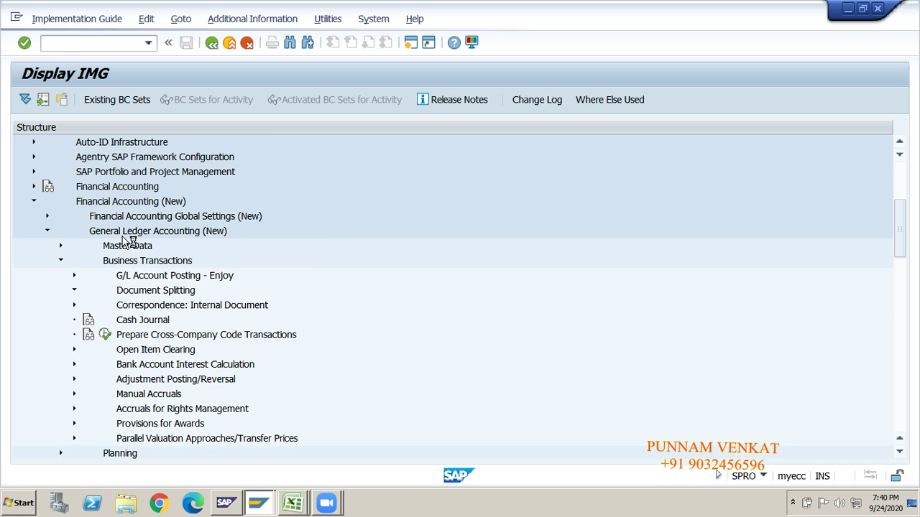
key("Right")
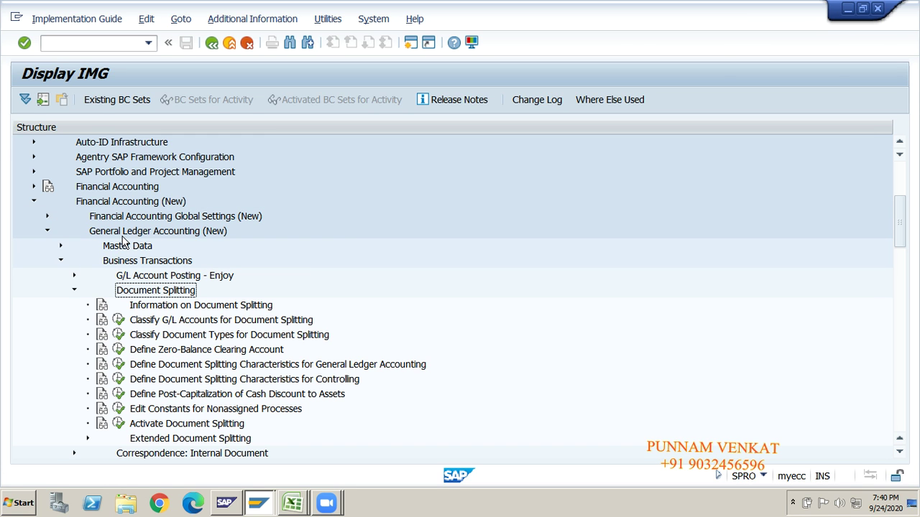
Execute the Define Zero-Balance Clearing Account activity under Document Splitting.
left_click(157, 325)
left_click(159, 336)
left_click(153, 350)
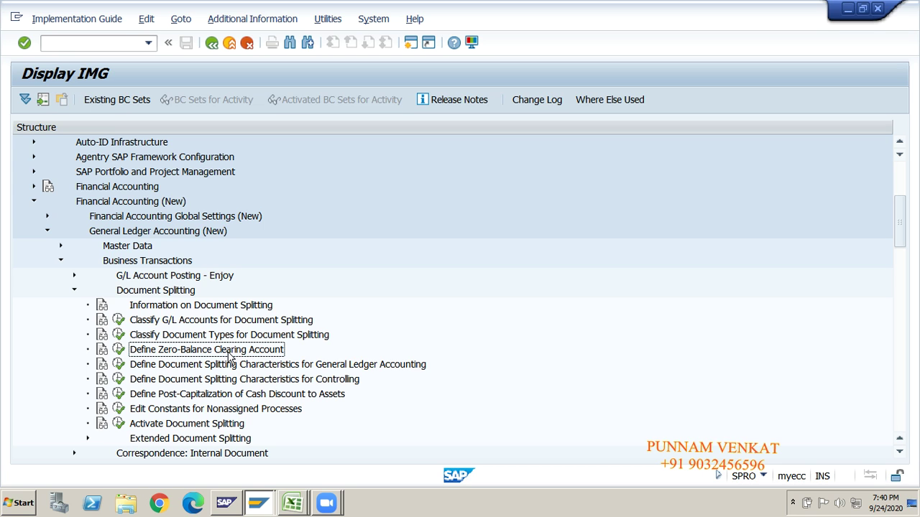
left_click(119, 350)
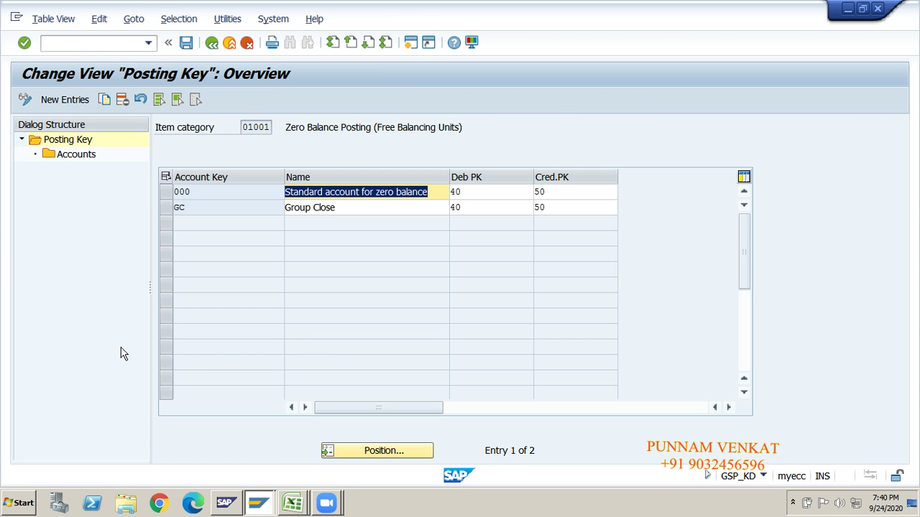
Select account key 000, Standard account for zero balance, and open its accounts for chart of accounts GMOC.
left_click(170, 194)
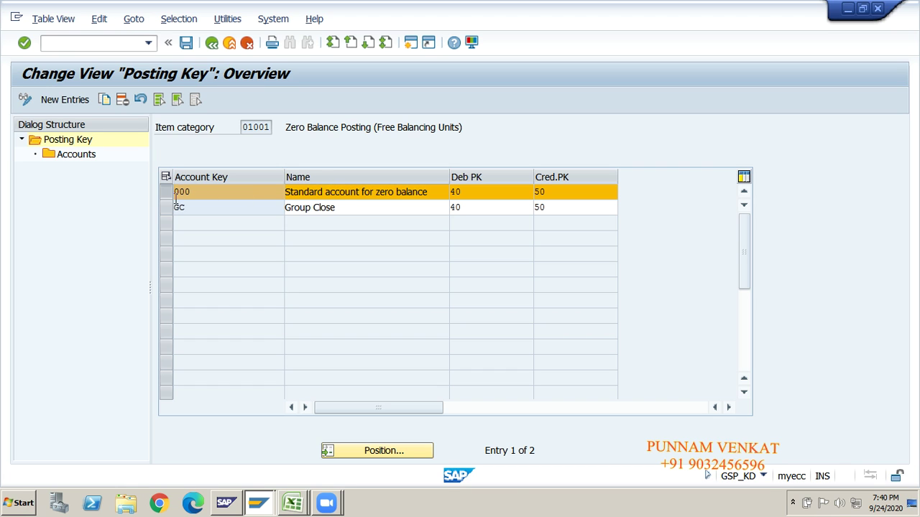
double_click(78, 158)
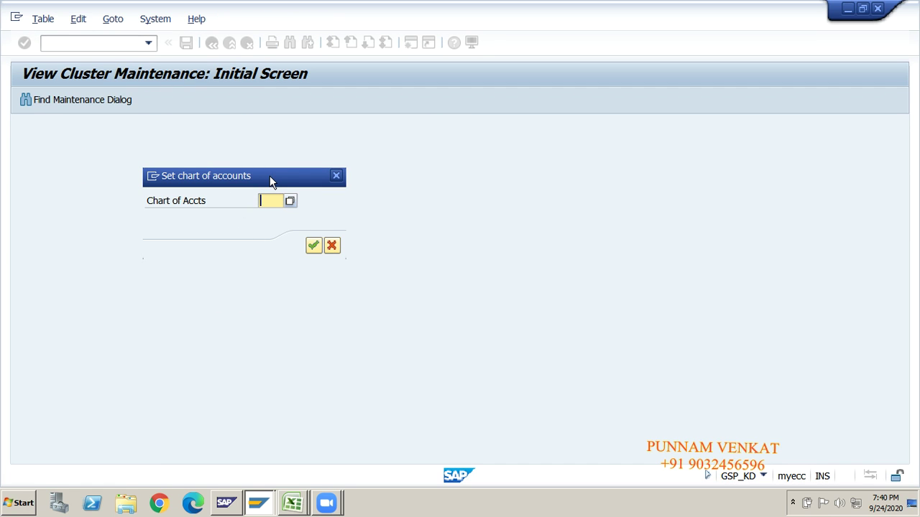
type("gmoc")
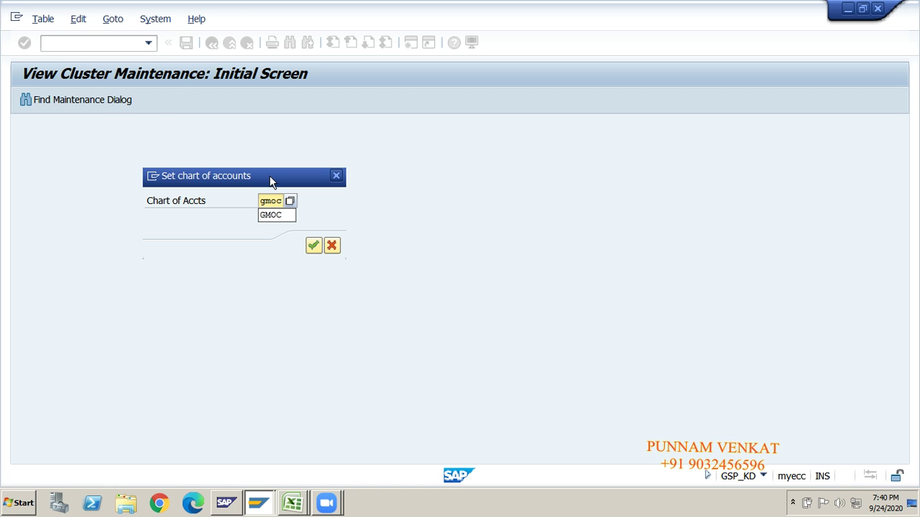
key("Return")
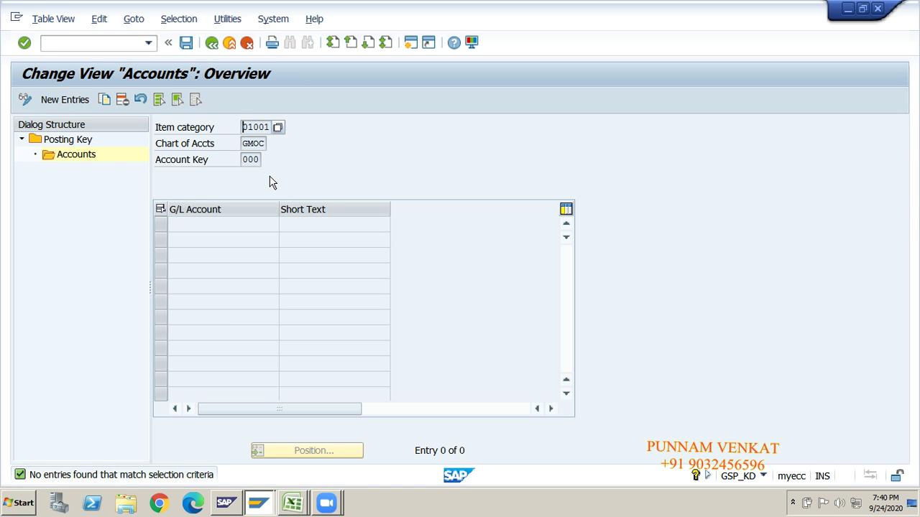
Add G/L account 160000 as a new entry, save it to the proposed customizing request and return to the IMG.
left_click(65, 102)
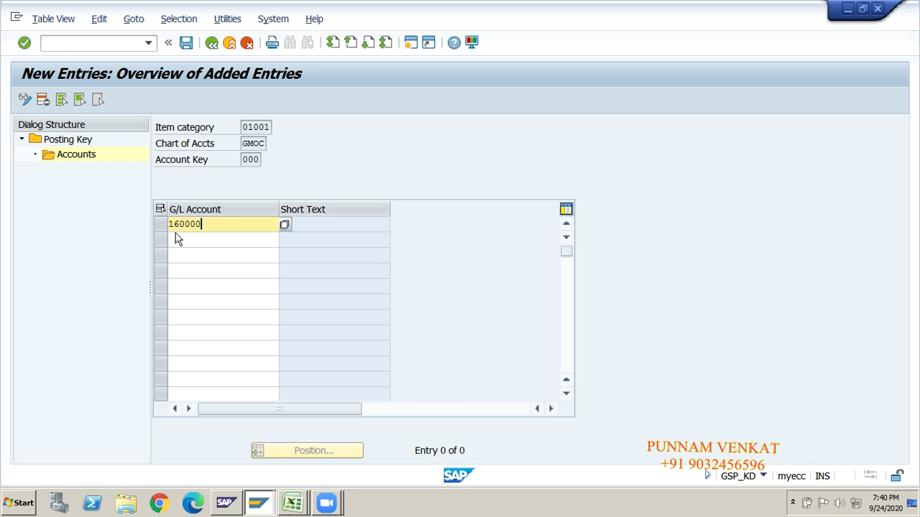
key("Return")
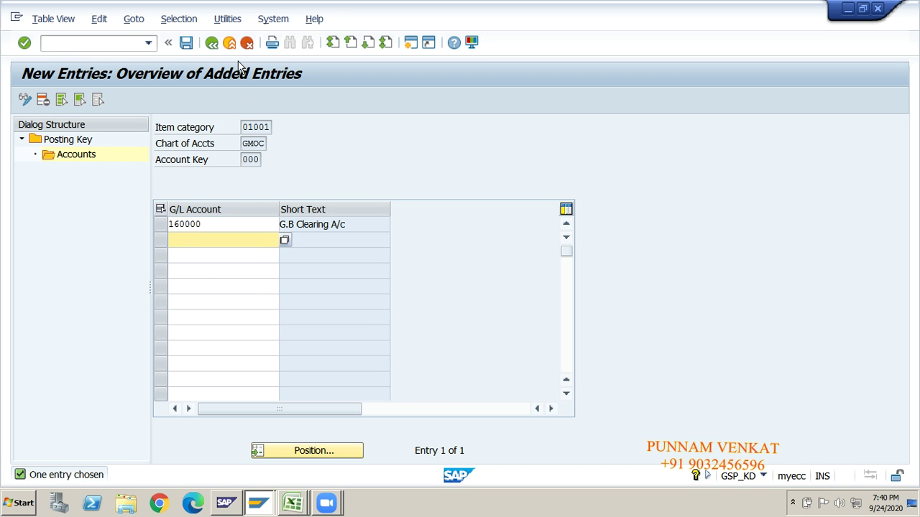
left_click(186, 43)
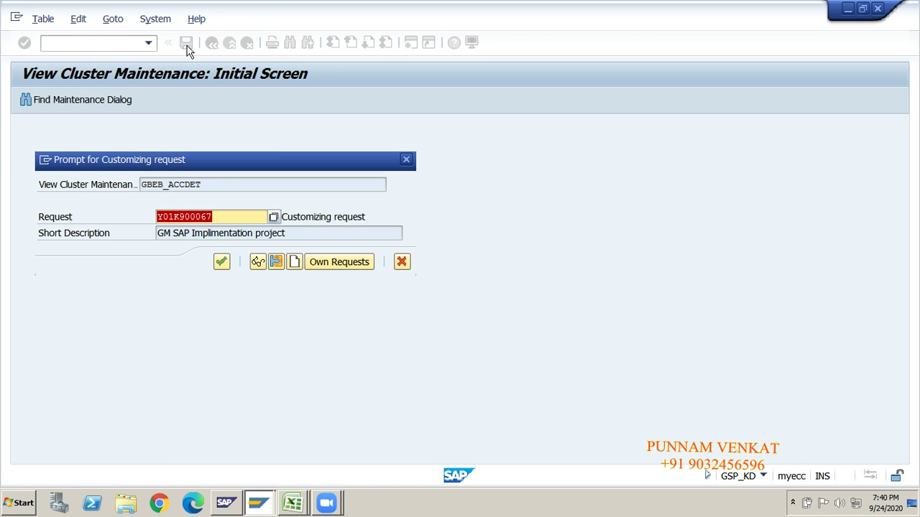
left_click(221, 261)
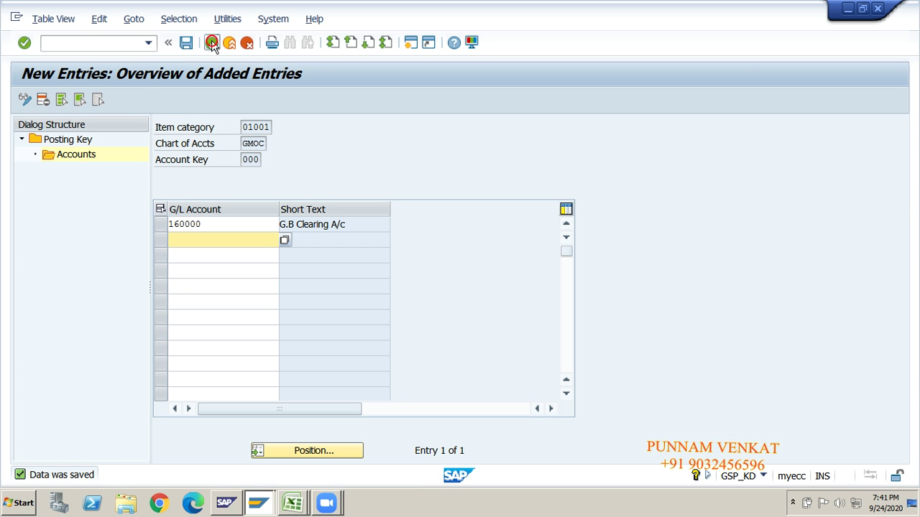
left_click(211, 43)
left_click(211, 43)
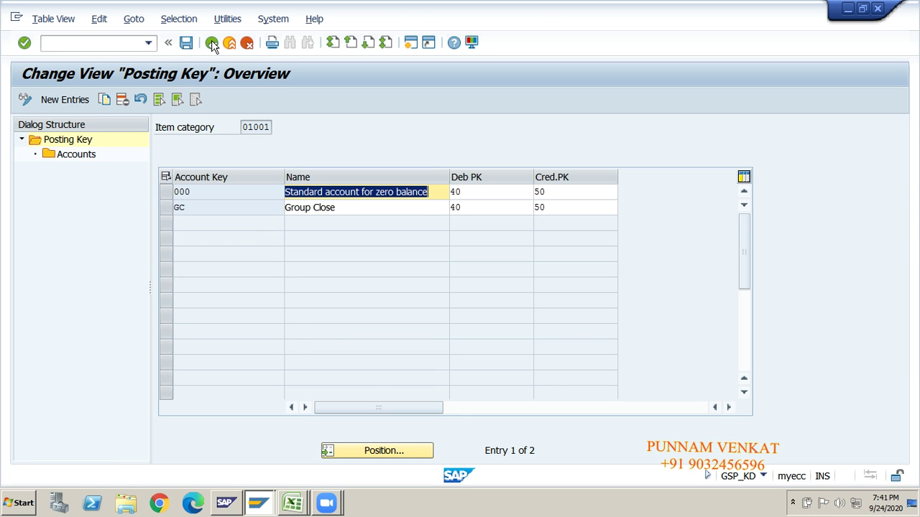
left_click(211, 43)
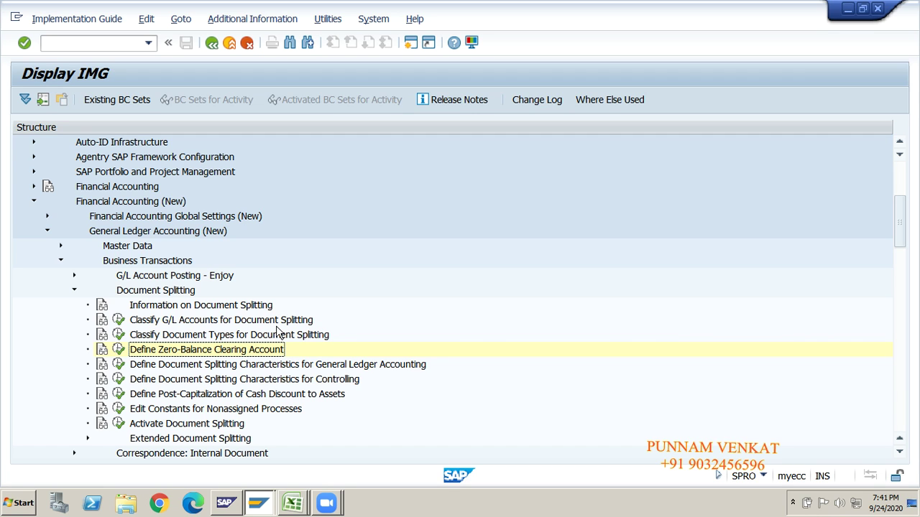
Reopen the zero-balance clearing activity and display the accounts of account key 000 for chart of accounts GMOC.
left_click(119, 350)
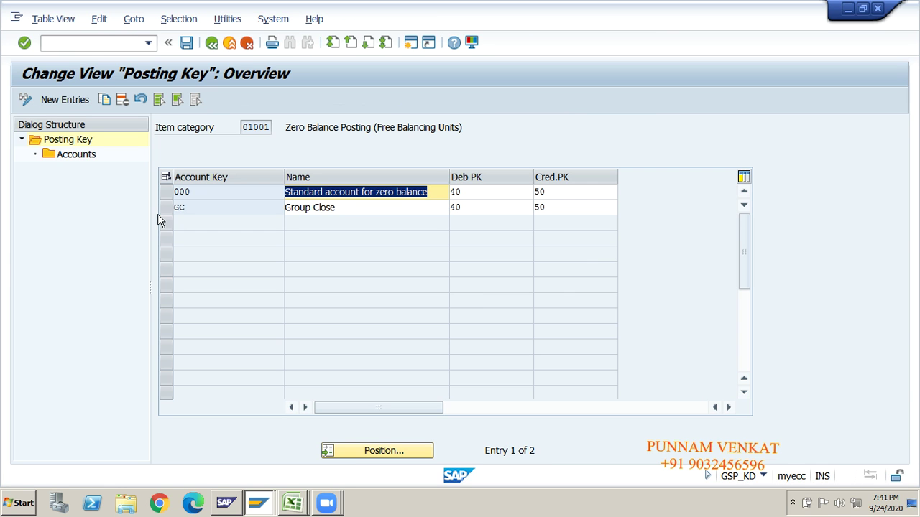
left_click(165, 193)
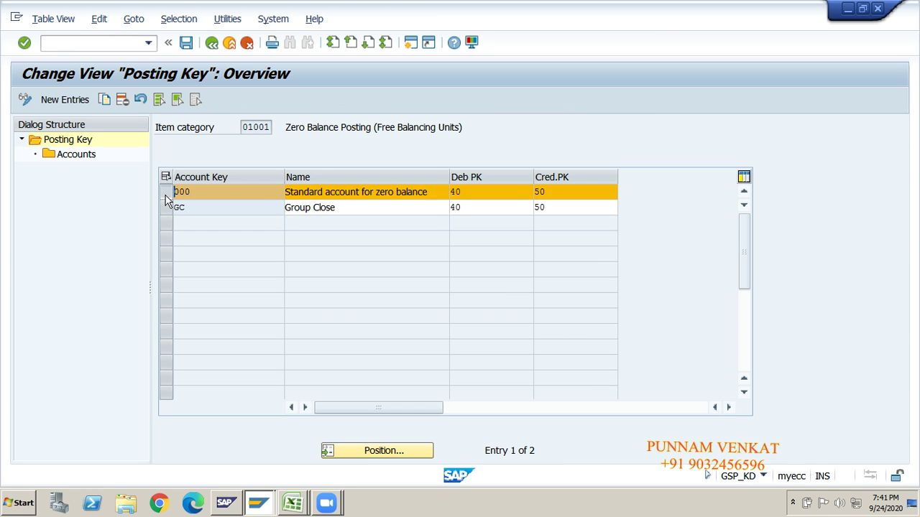
double_click(71, 155)
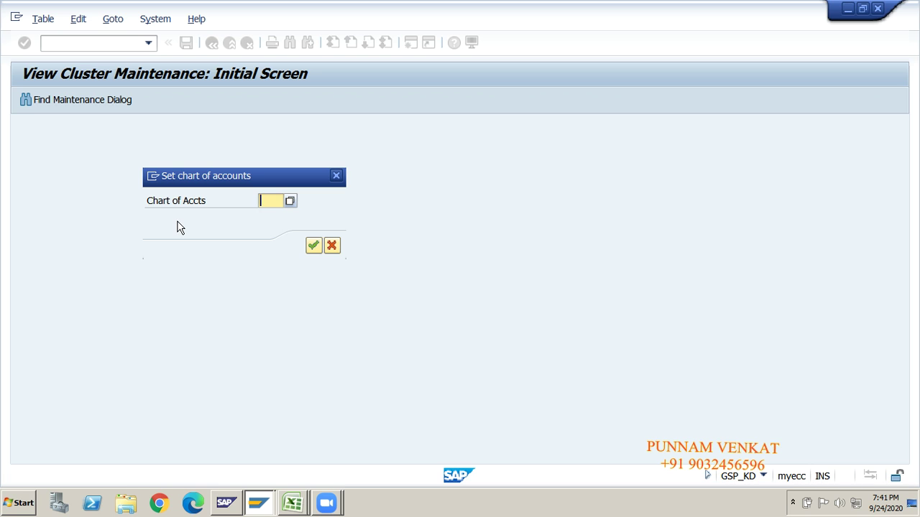
type("gm")
type("0")
key("BackSpace")
type("oc")
key("Return")
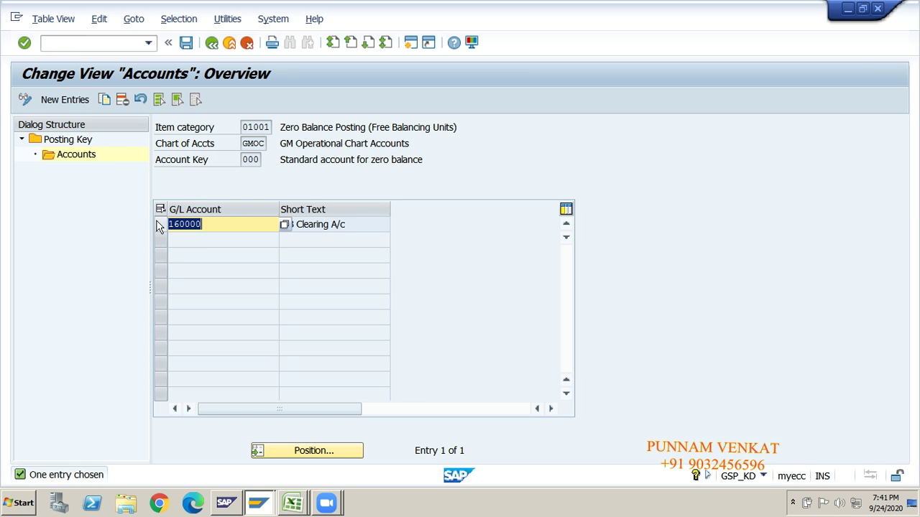
Check the short text of the assigned G/L account 160000 and return to the IMG structure.
left_click(351, 225)
left_click_drag(358, 225, 279, 225)
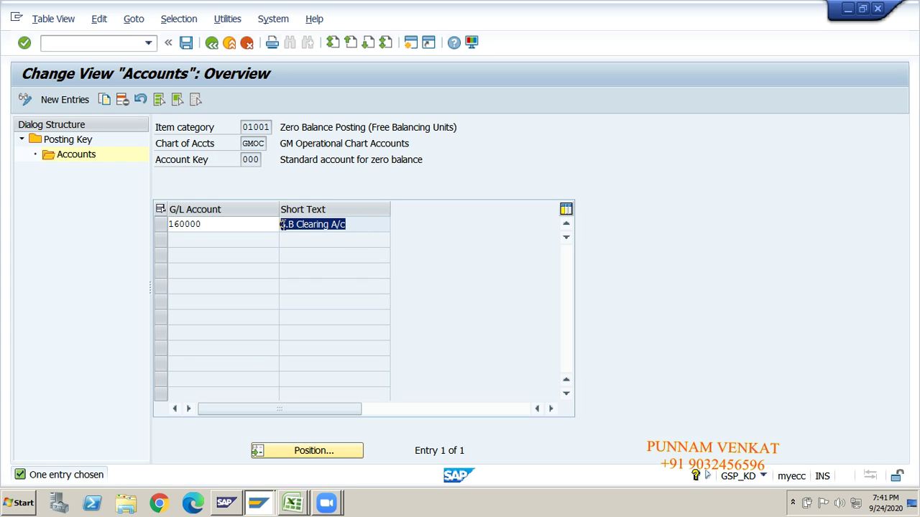
left_click(186, 42)
left_click(212, 43)
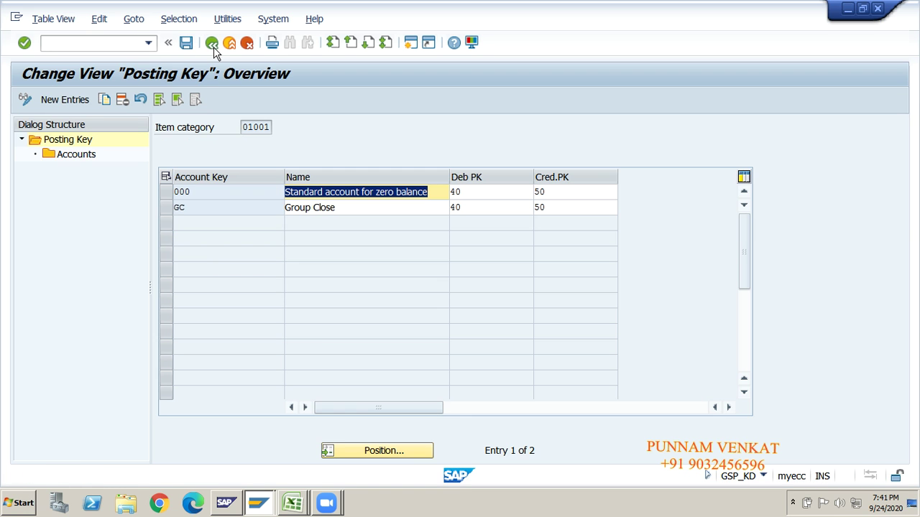
left_click(212, 43)
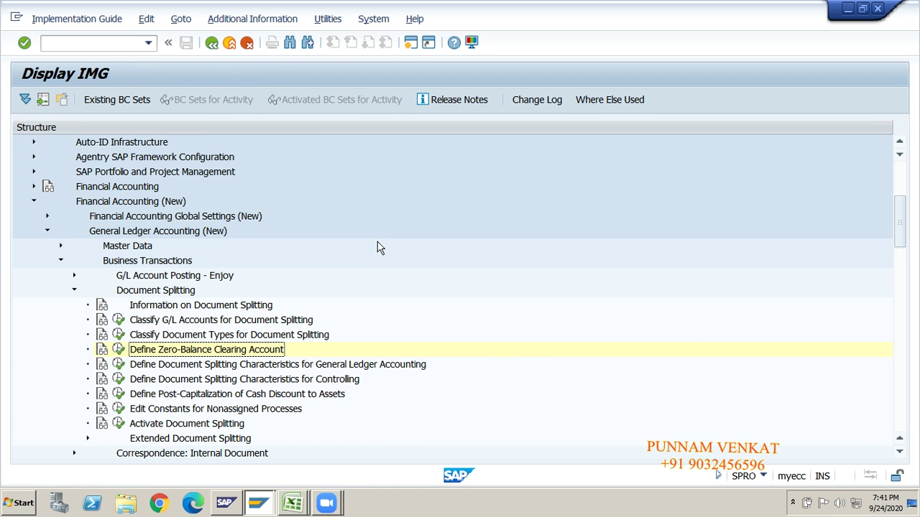
Switch to the SAP_NEW workbook in Excel and select the heading "4.Define Document Splitting Characteristics for General Ledger Accounting" across A15:H15.
key("alt+Tab")
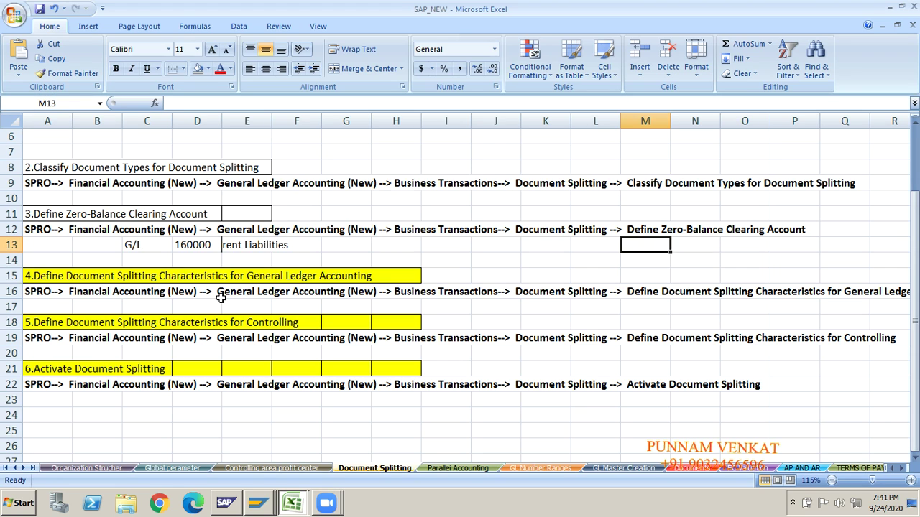
left_click(37, 275)
key("shift+Right")
key("shift+Right")
key("shift+Right")
key("shift+Right")
key("shift+Right")
key("shift+Right")
key("shift+Right")
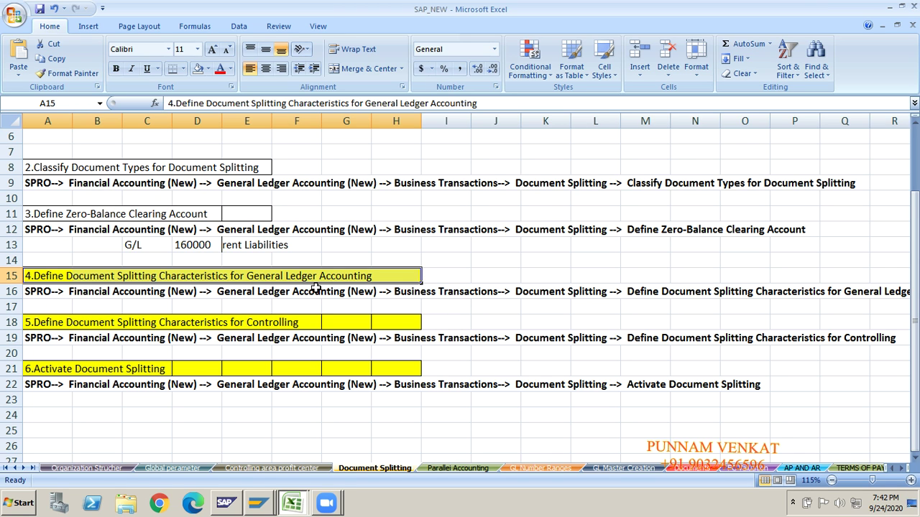
Switch back to SAP and open the Define Document Splitting Characteristics for General Ledger Accounting activity under Document Splitting.
key("alt+Tab")
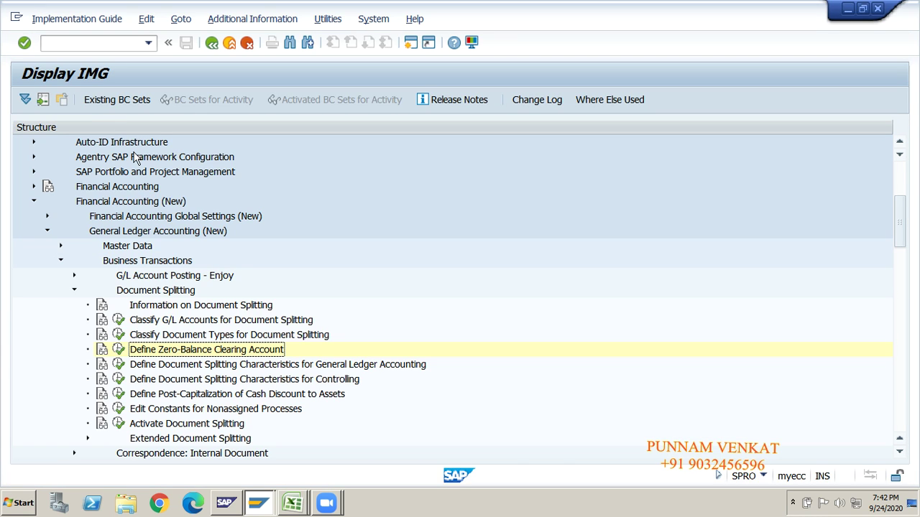
left_click(134, 365)
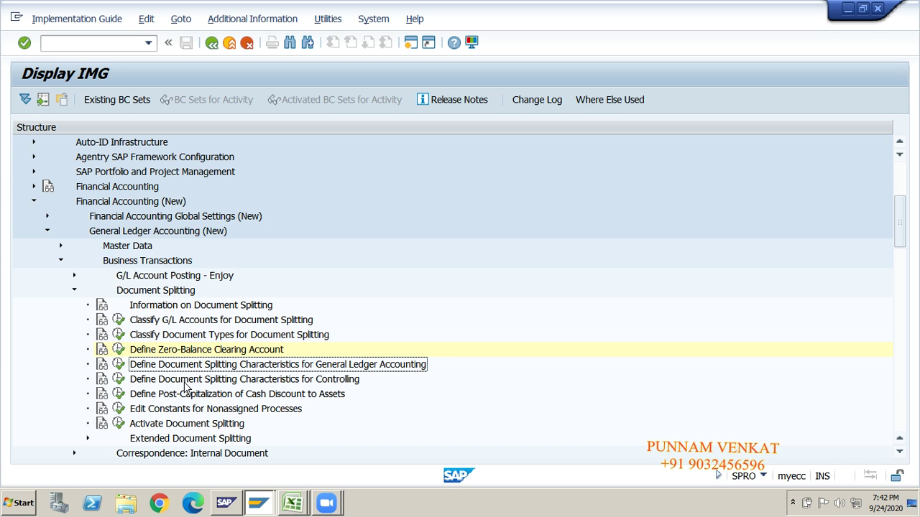
left_click(118, 365)
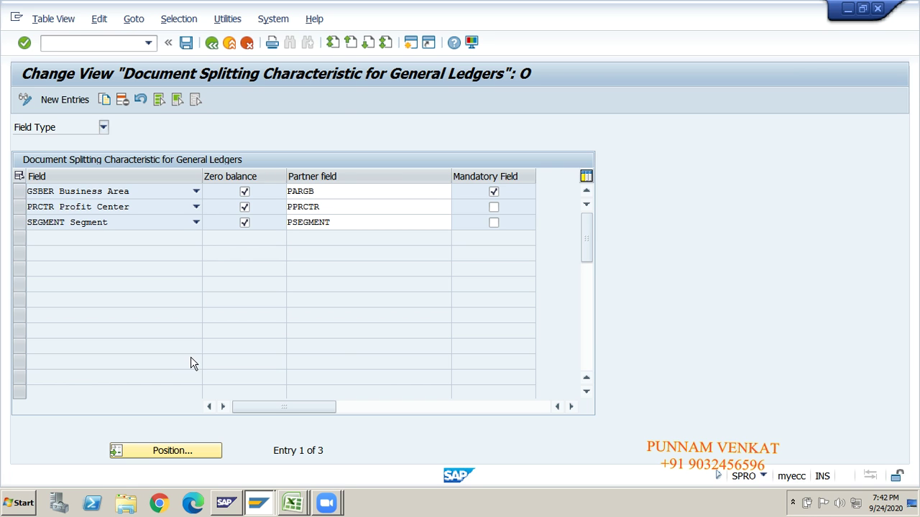
Review the B.A, P.C and Segment cells of the New GL rent entry in the Book1 Excel workbook and return to SAP.
key("alt+Tab")
key("alt+Tab")
key("alt+Tab")
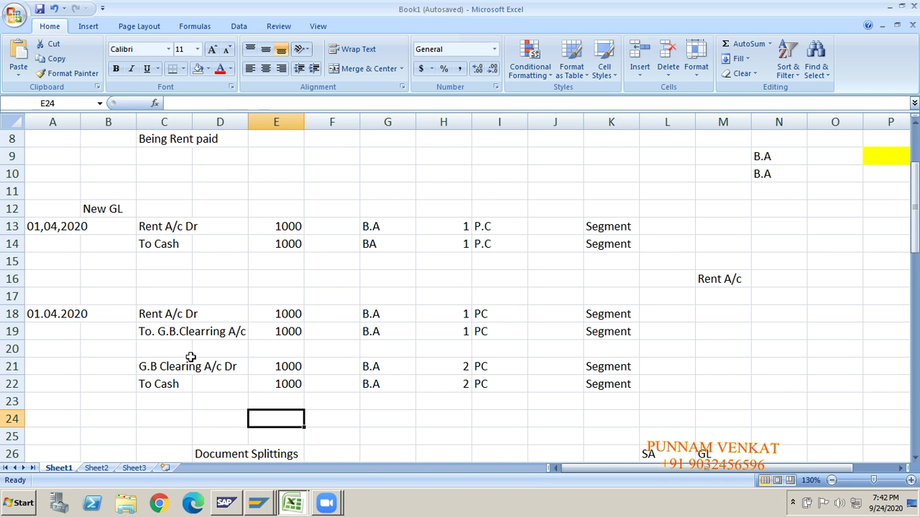
left_click(381, 225)
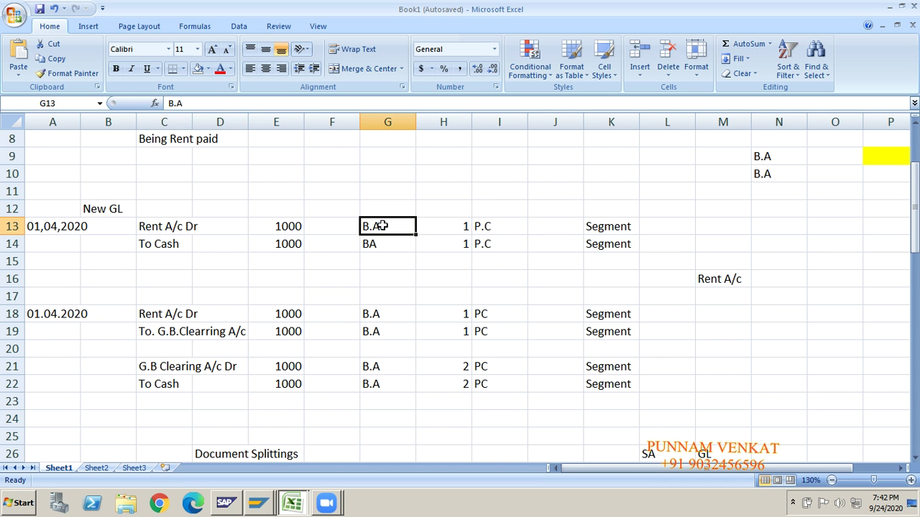
left_click(481, 224)
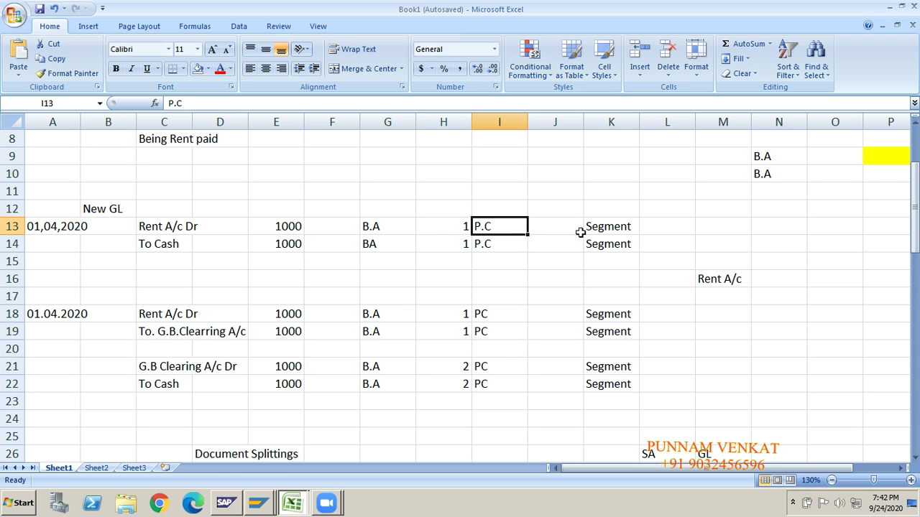
left_click(606, 226)
key("alt+Tab")
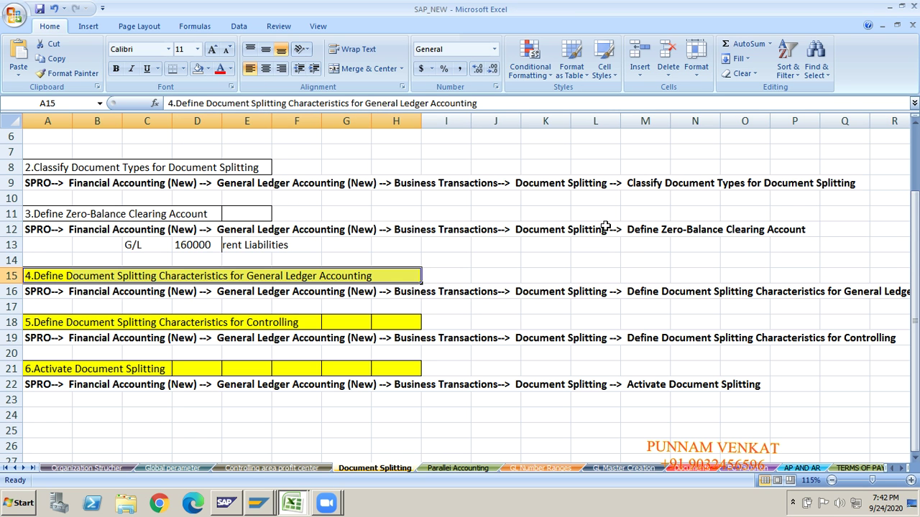
key("alt+Tab")
key("alt+Tab")
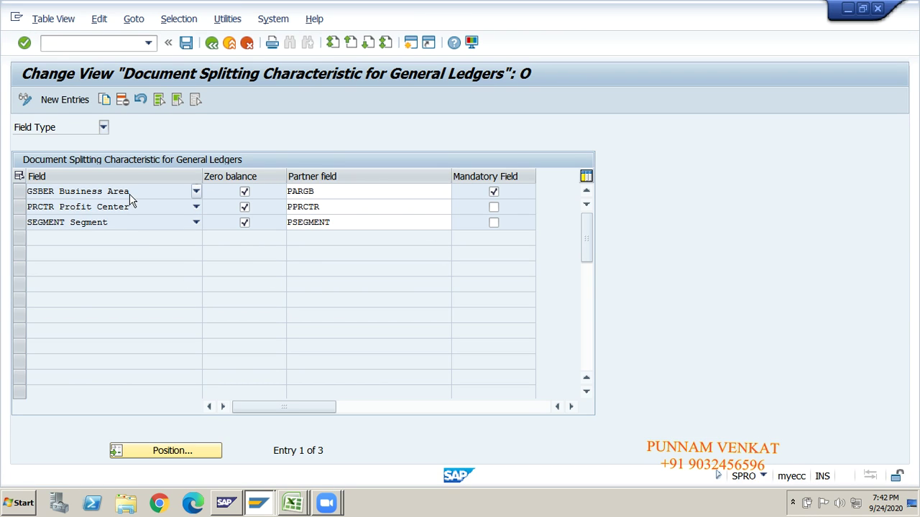
Check the Profit Center and Segment characteristics for general ledgers, save the view and return to the IMG structure.
left_click(70, 210)
left_click(92, 227)
left_click(186, 43)
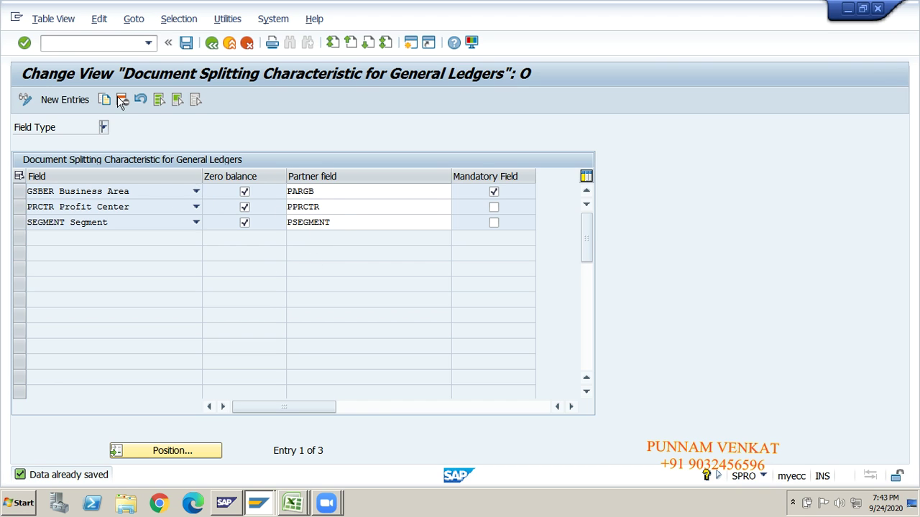
left_click(212, 43)
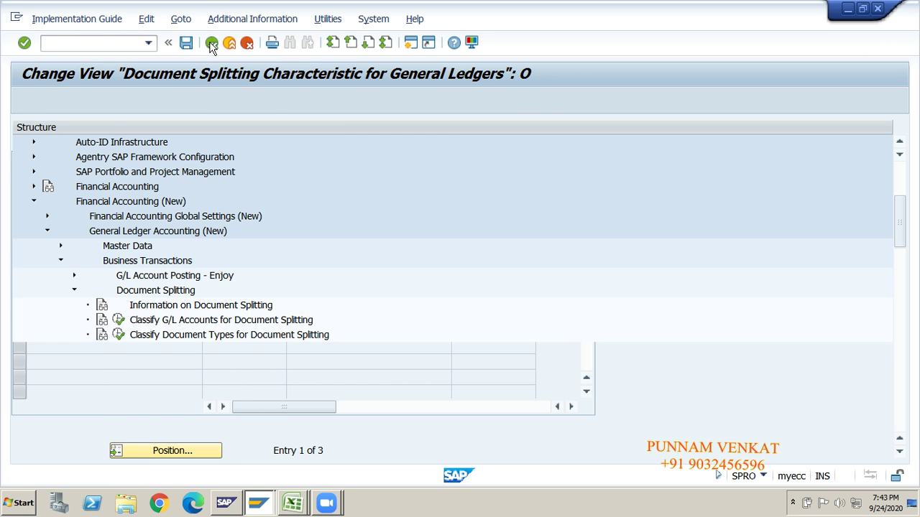
Switch to the SAP_NEW workbook in Excel and clear the yellow fill from headings 4 and 5 in rows 15 and 18.
key("alt+Tab")
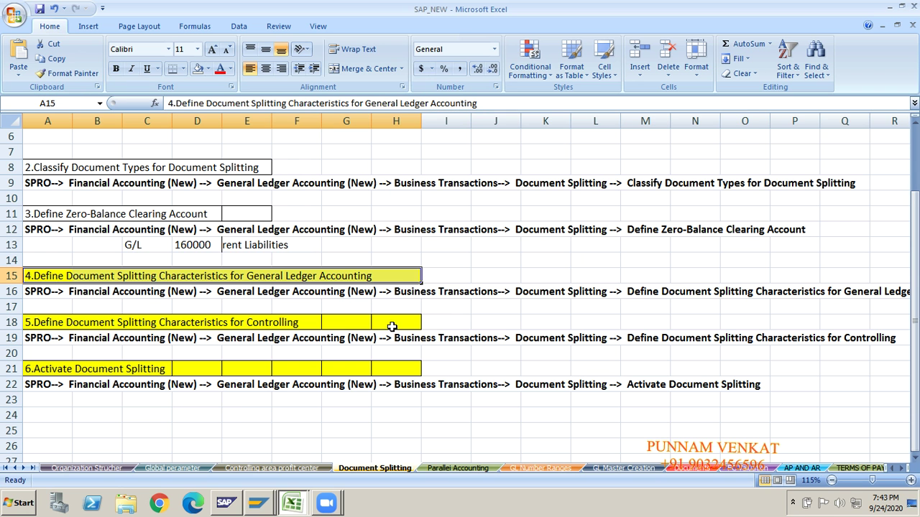
left_click(198, 68)
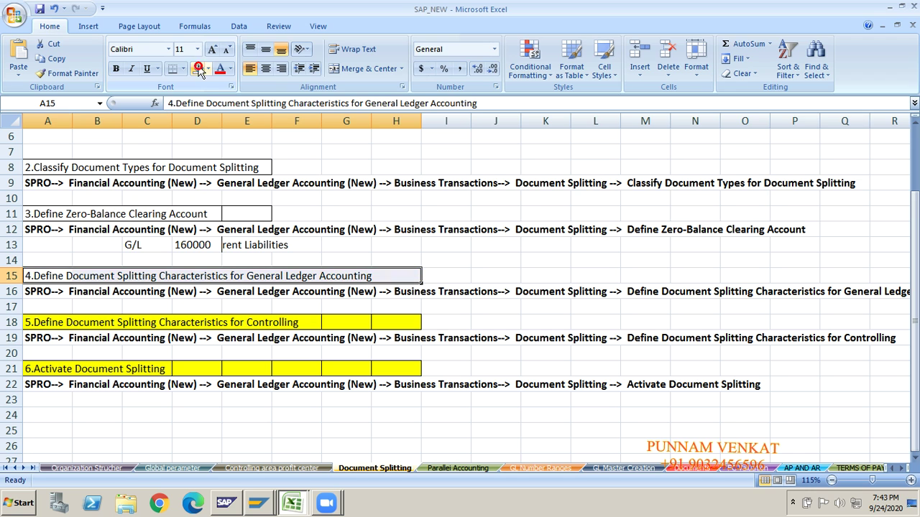
left_click(67, 323)
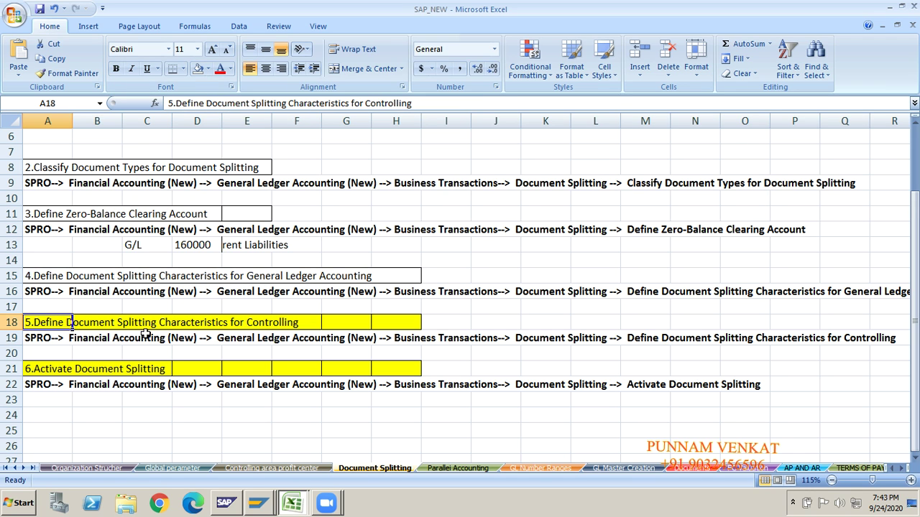
left_click(268, 323)
left_click(56, 323)
key("shift+Right")
key("shift+Right")
key("shift+Right")
key("shift+Right")
key("shift+Right")
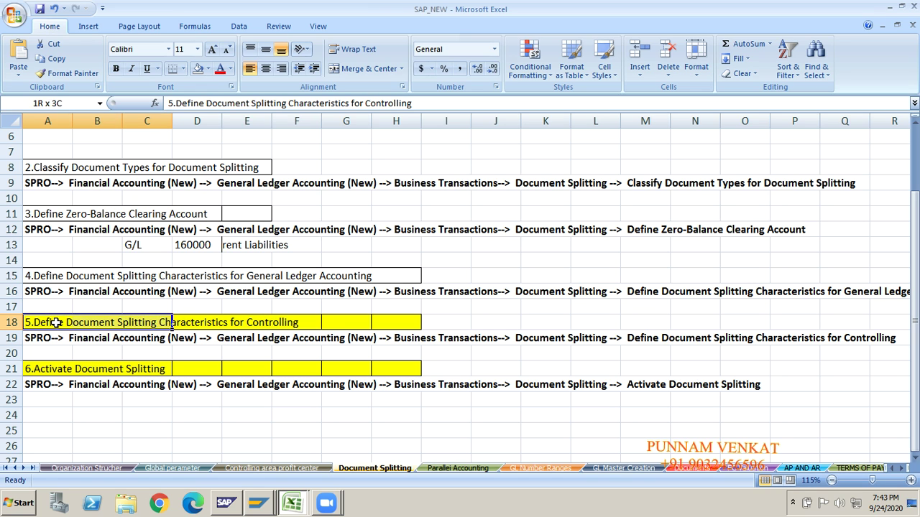
key("shift+Right")
key("shift+Right")
key("shift+Right")
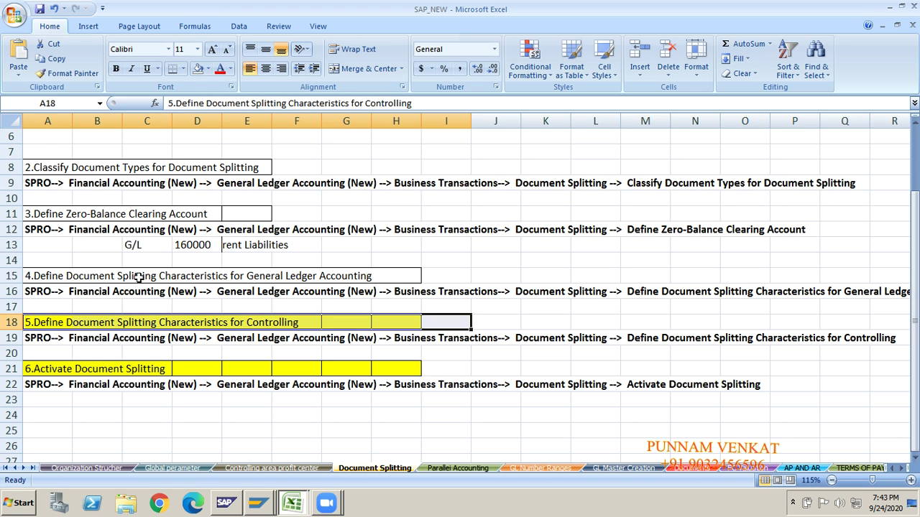
left_click(199, 68)
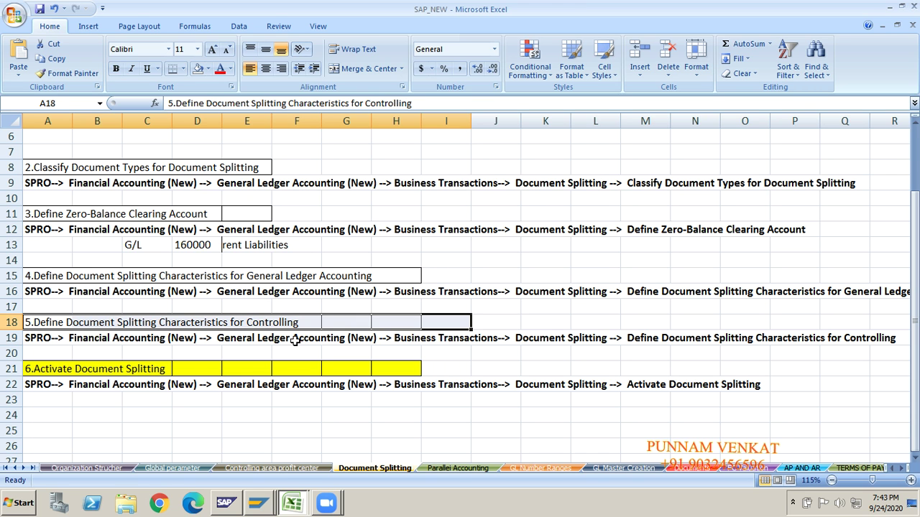
In SAP, open Define Document Splitting Characteristics for Controlling, save the additional characteristics and return to the IMG structure.
key("alt+Tab")
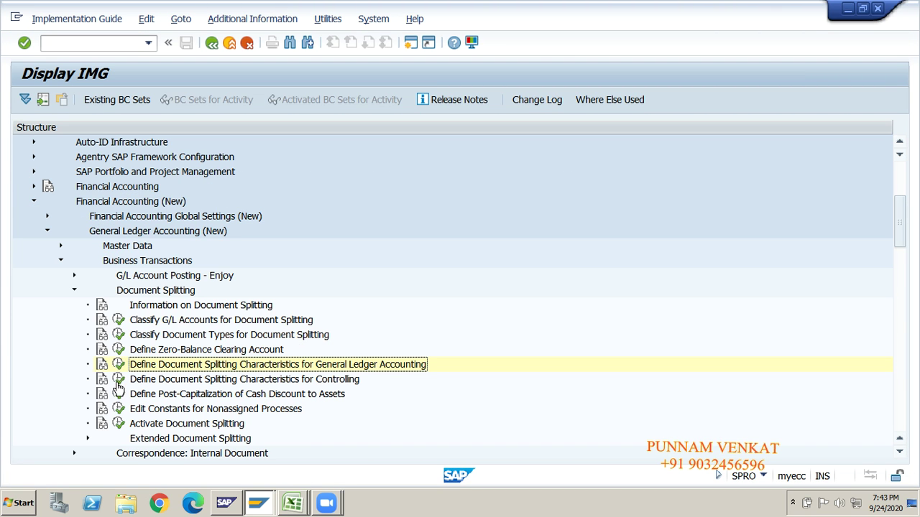
left_click(154, 380)
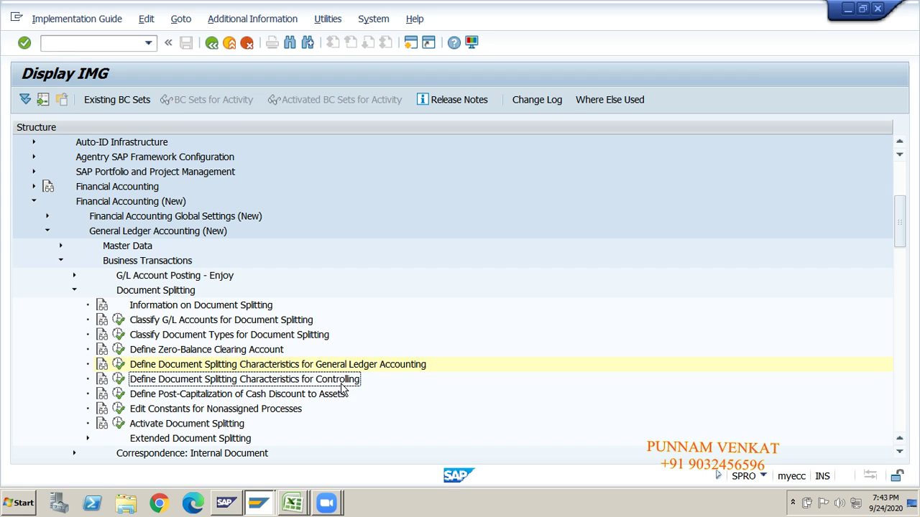
left_click(117, 379)
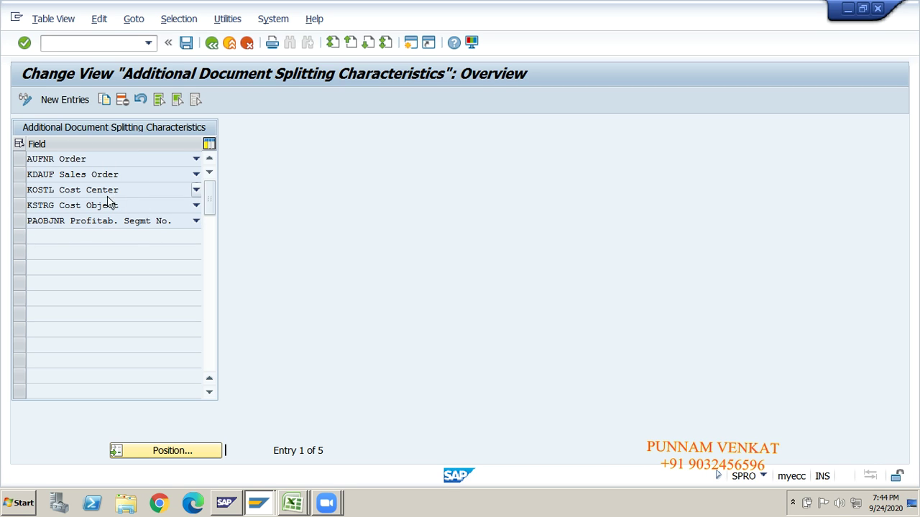
left_click(186, 43)
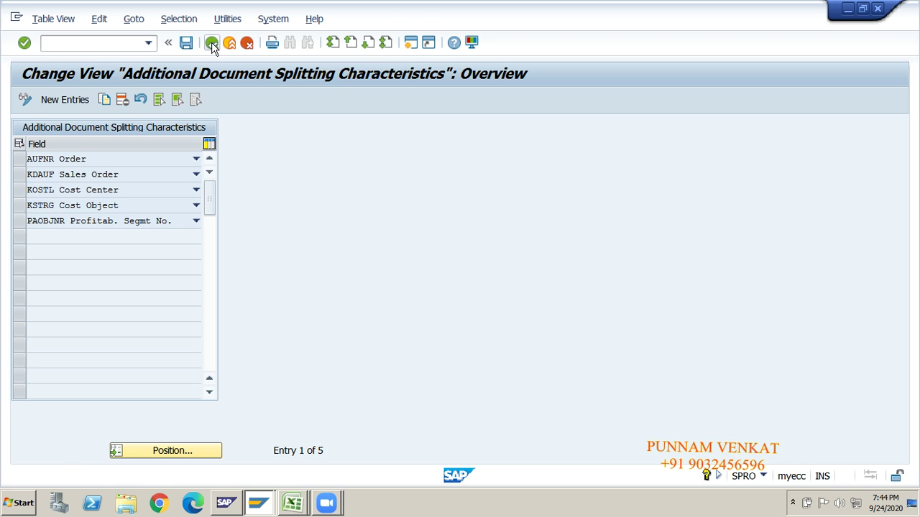
left_click(211, 43)
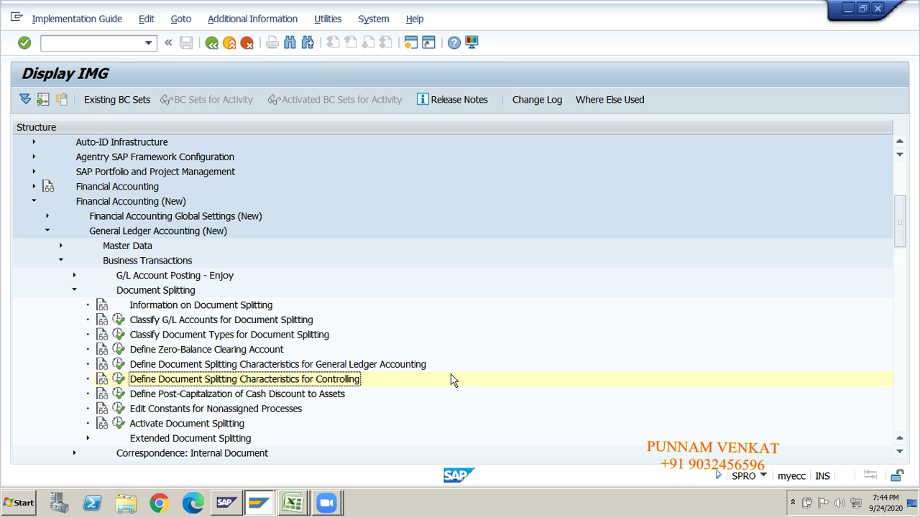
Switch to the SAP_NEW workbook in Excel and check the heading "6.Activate Document Splitting" in row 21.
key("alt+Tab")
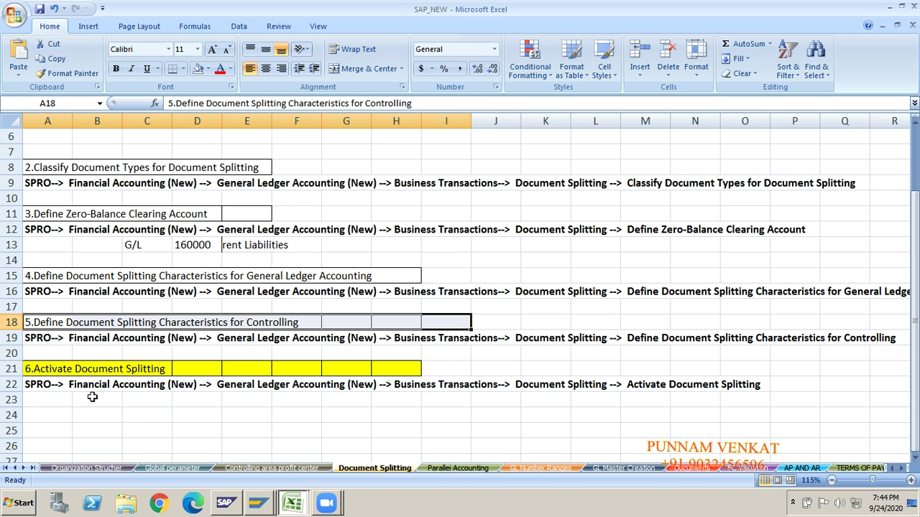
left_click(51, 377)
key("shift+Right")
key("shift+Right")
key("shift+Right")
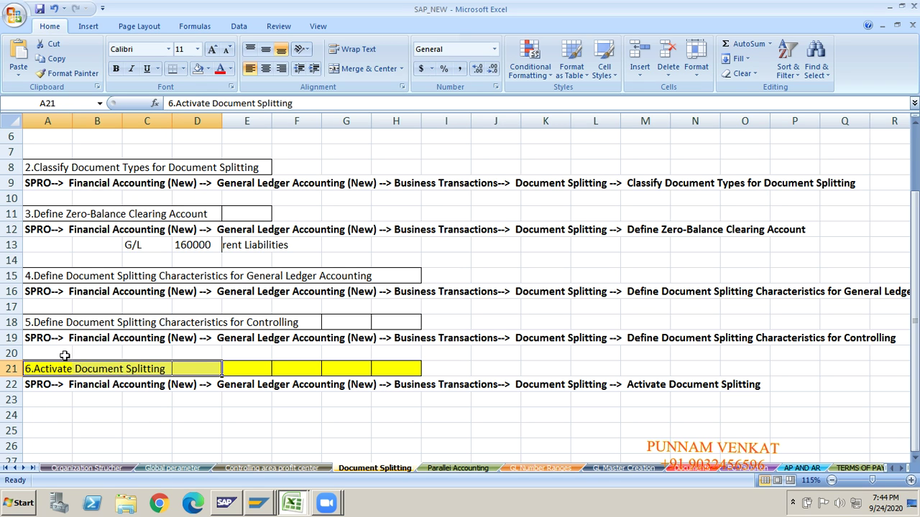
left_click(174, 413)
Switch back to SAP and open the Activate Document Splitting activity.
key("alt+Tab")
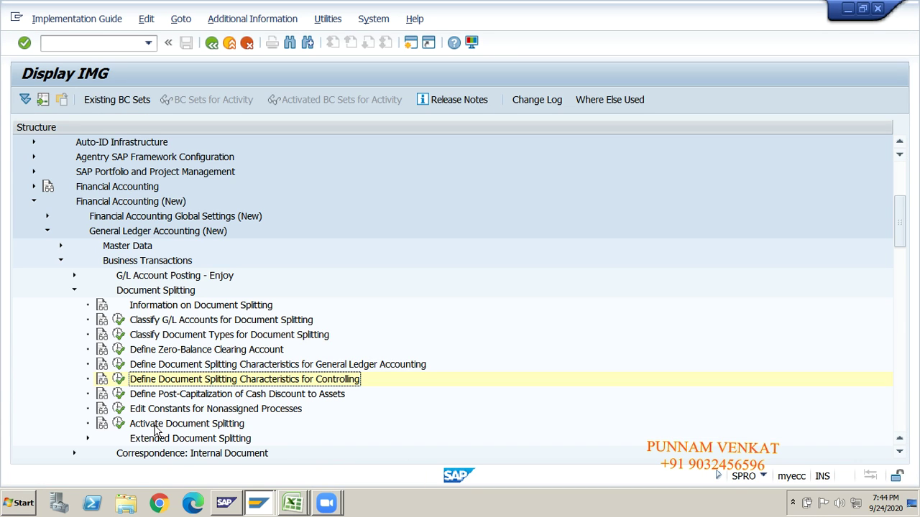
left_click(154, 425)
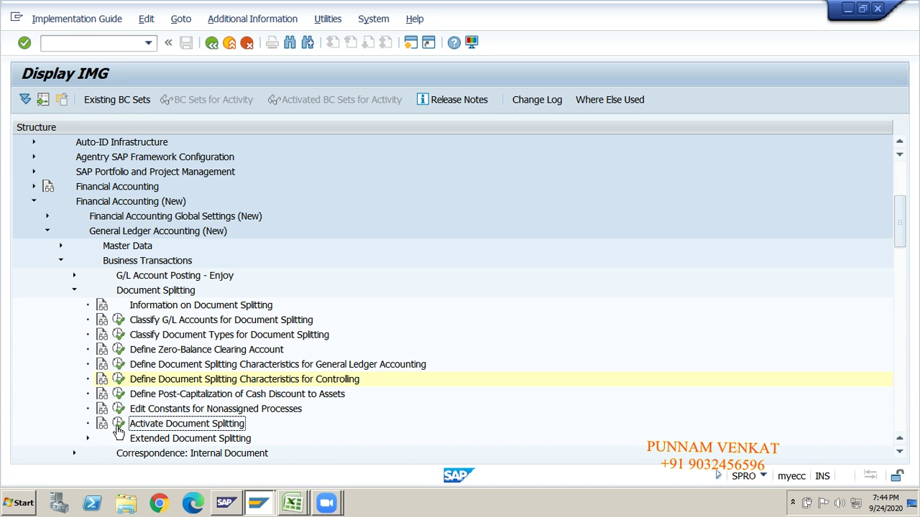
left_click(119, 426)
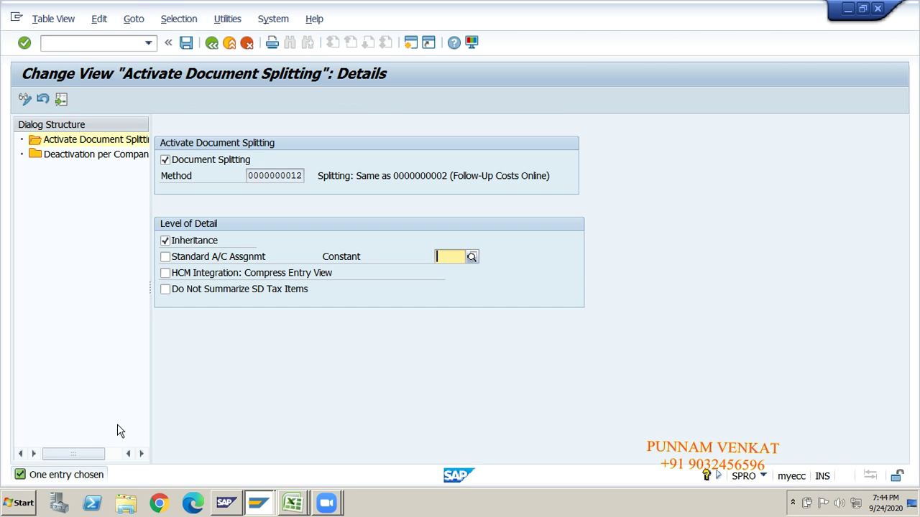
left_click(165, 159)
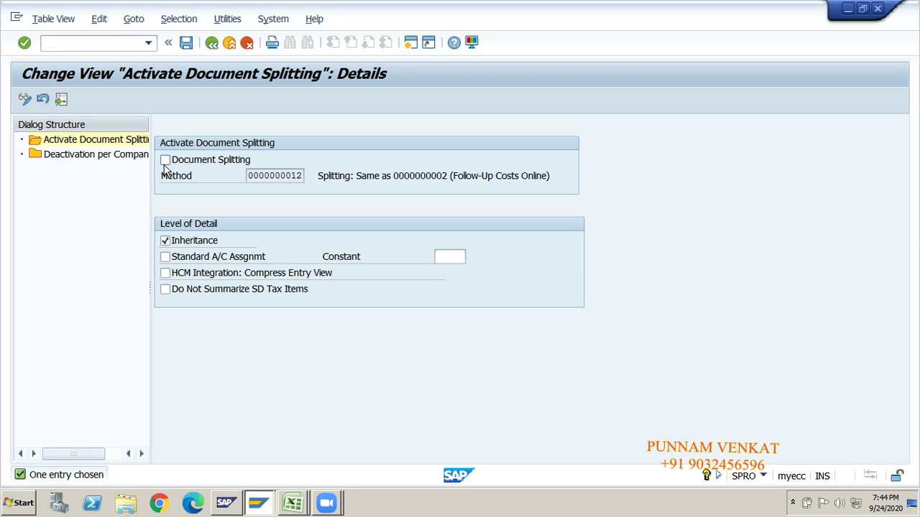
left_click(166, 160)
left_click_drag(250, 177, 305, 177)
left_click(307, 176)
left_click(188, 48)
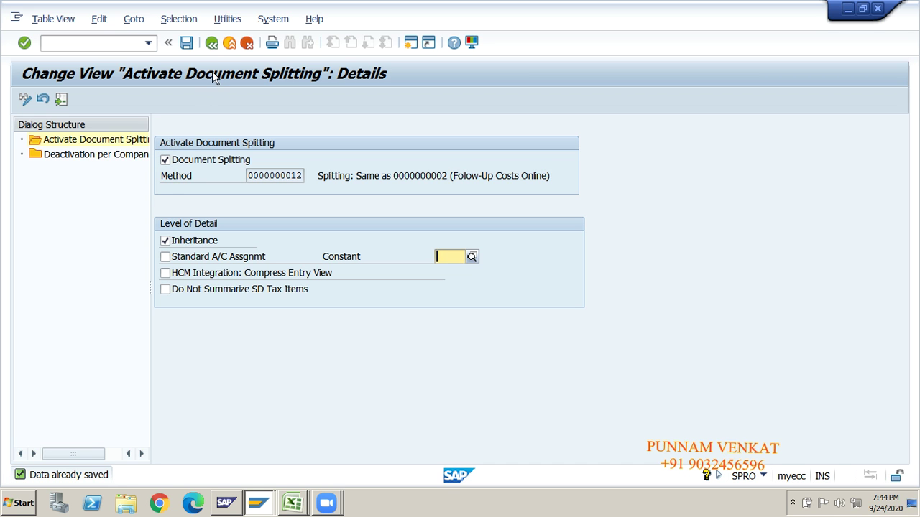
left_click(212, 43)
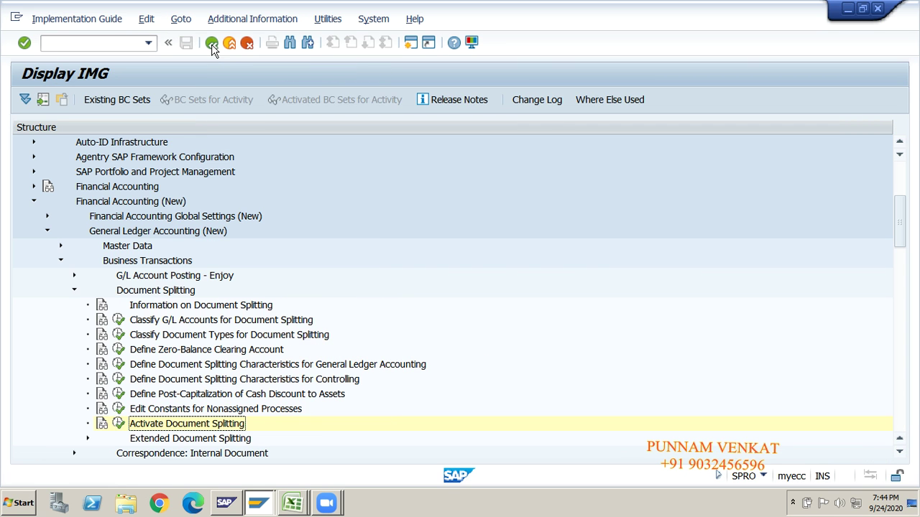
Switch to the SAP_NEW workbook in Excel and review the Document Splitting steps from the sheet's start, including heading 1 and its SPRO path.
key("alt+Tab")
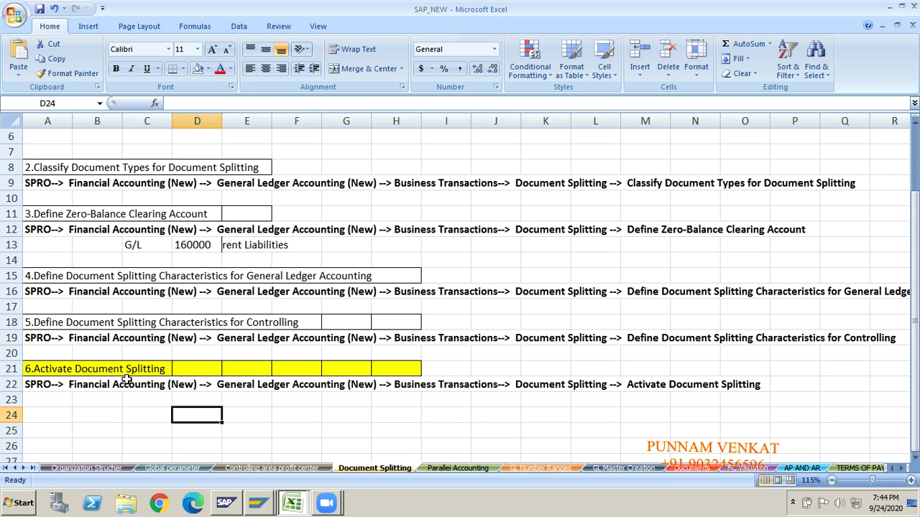
left_click(126, 380)
key("Up")
key("Up")
key("Up")
key("Up")
key("Up")
key("Up")
key("Up")
key("Up")
key("Up")
key("Up")
key("Up")
key("Up")
key("Up")
key("Up")
key("Up")
key("Up")
key("Up")
key("Up")
key("Up")
key("Up")
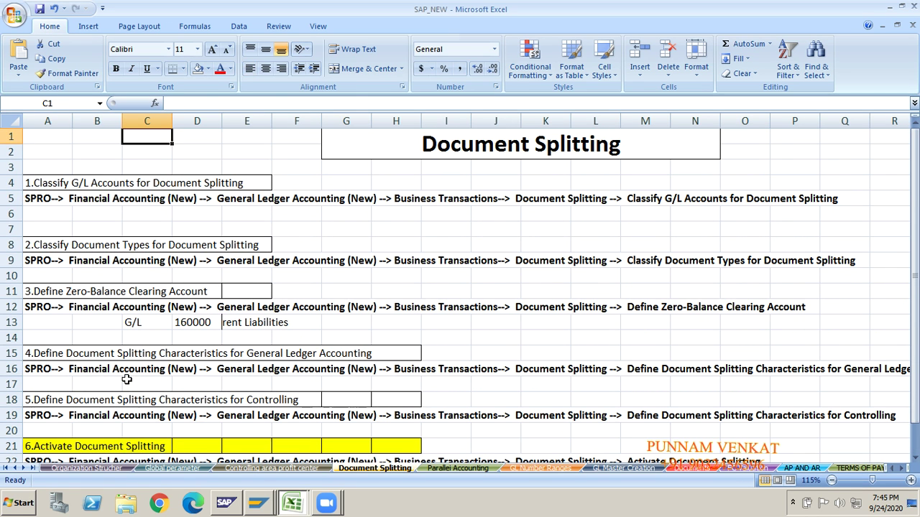
left_click(50, 185)
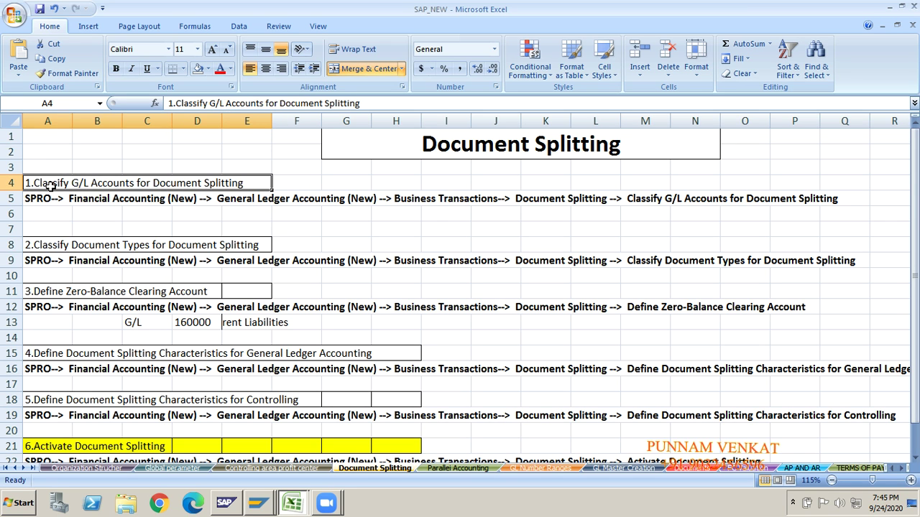
left_click(54, 200)
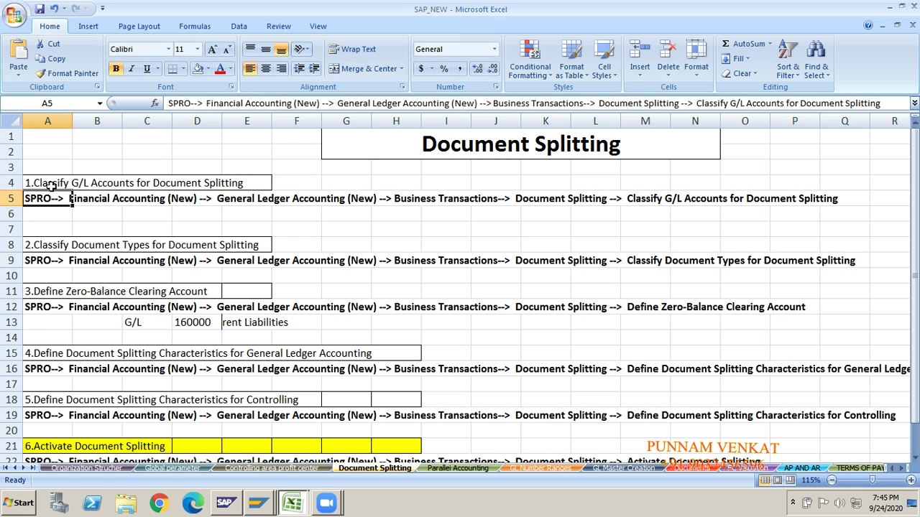
Review checklist headings 1 and 2, on classifying G/L accounts and document types for document splitting, along with the SPRO path for document types.
left_click(52, 186)
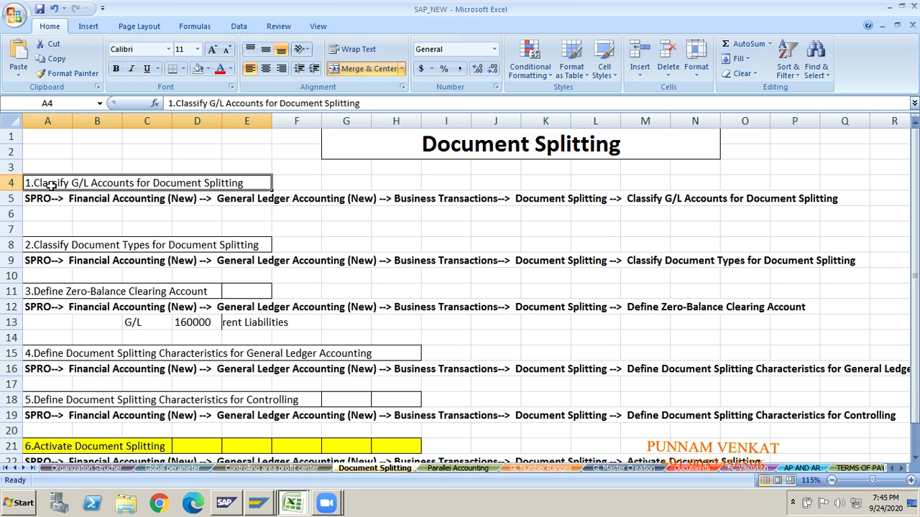
left_click(63, 258)
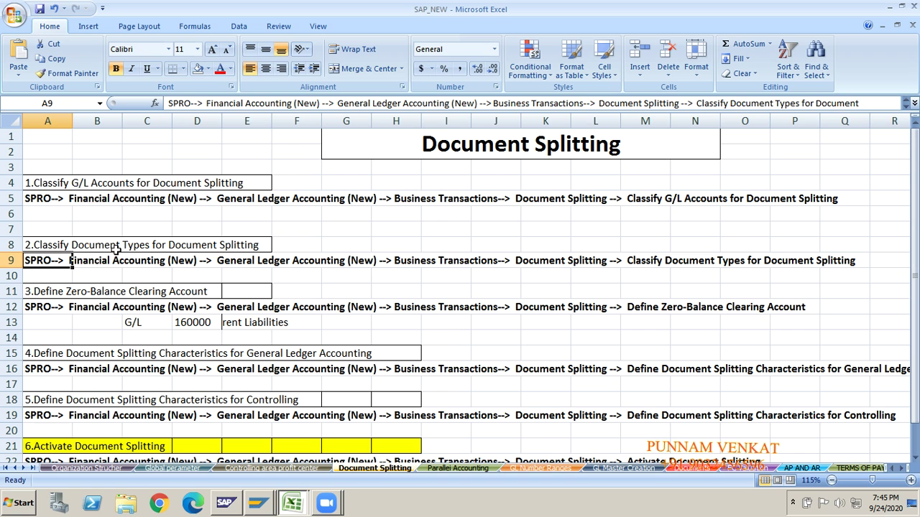
left_click(59, 246)
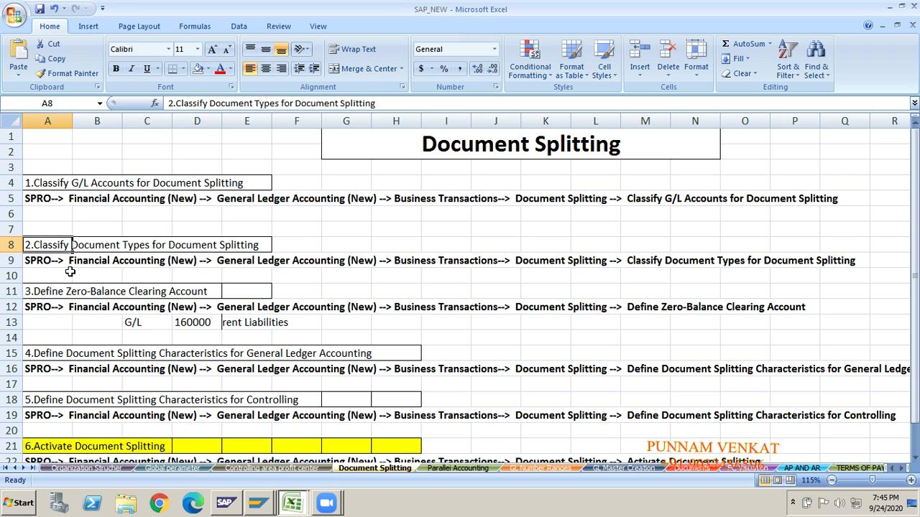
left_click(63, 274)
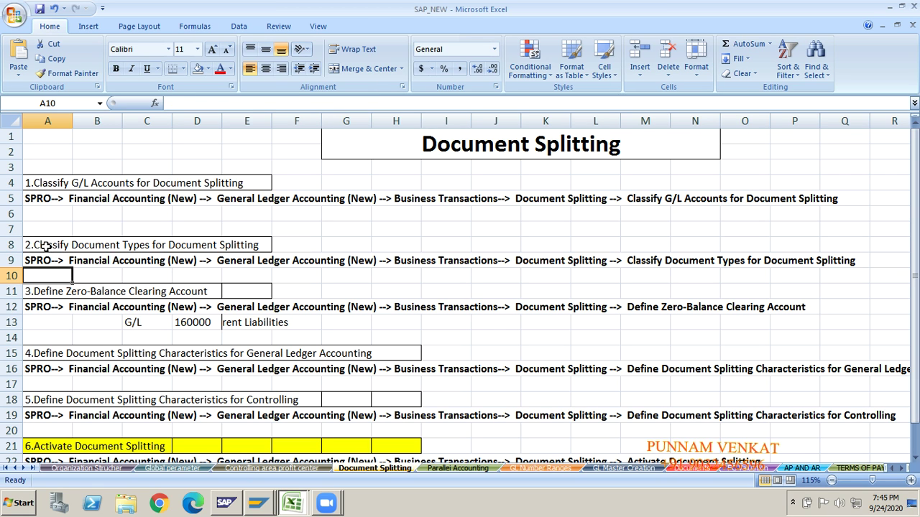
left_click(50, 247)
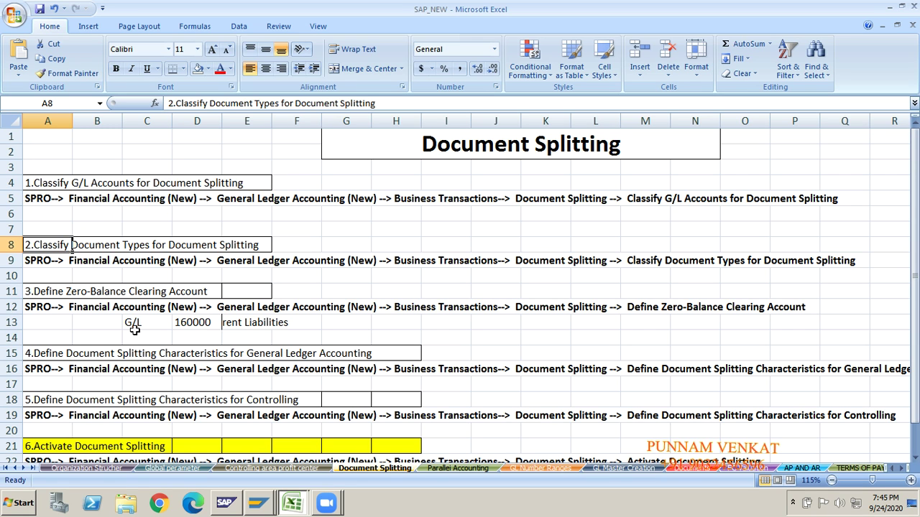
left_click(101, 262)
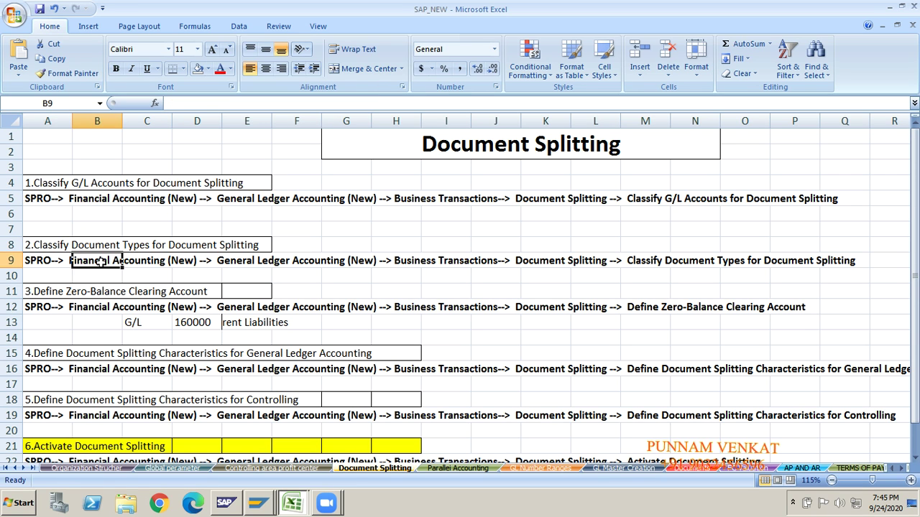
left_click(54, 246)
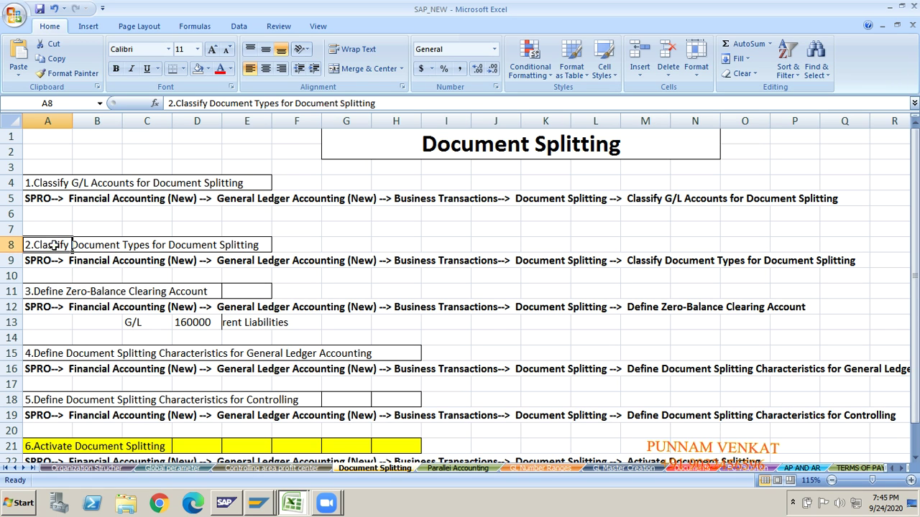
left_click(145, 263)
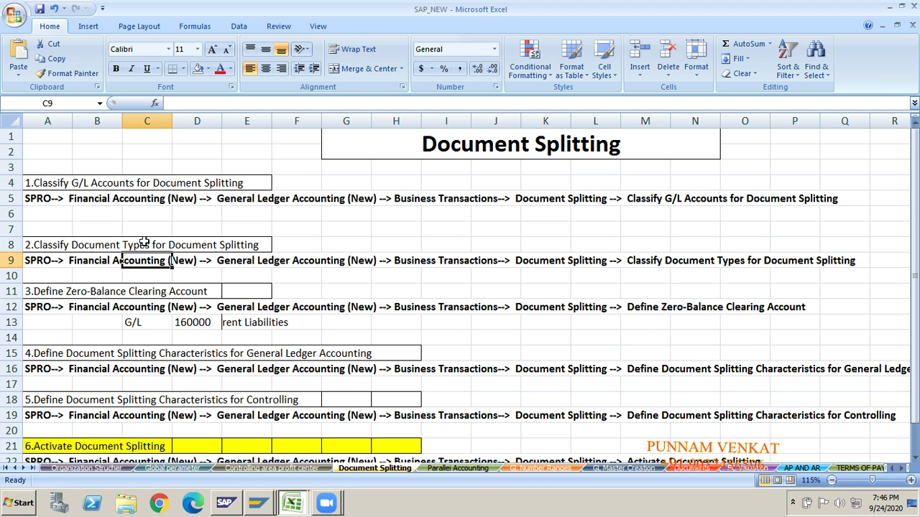
left_click(141, 184)
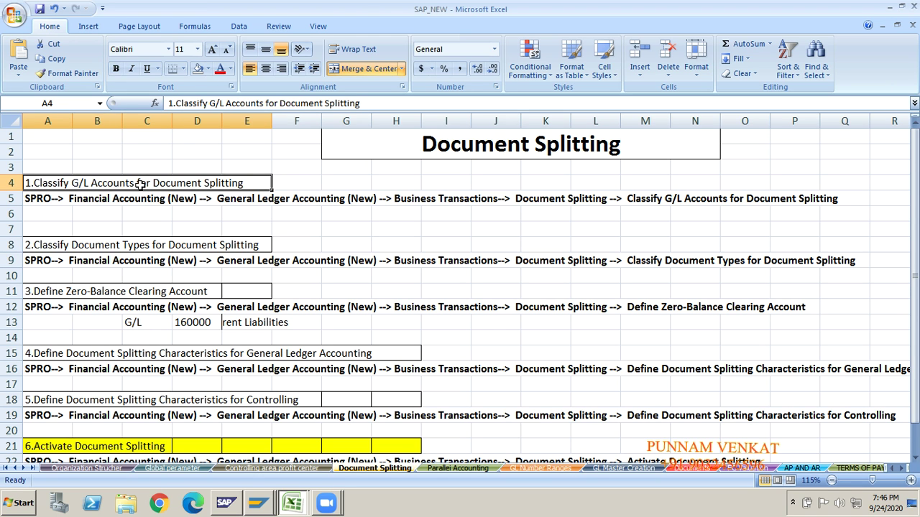
left_click(126, 249)
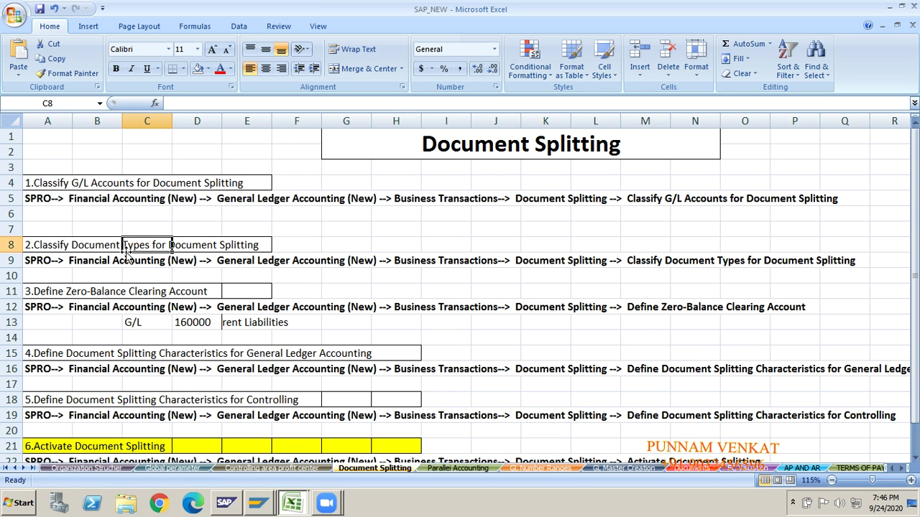